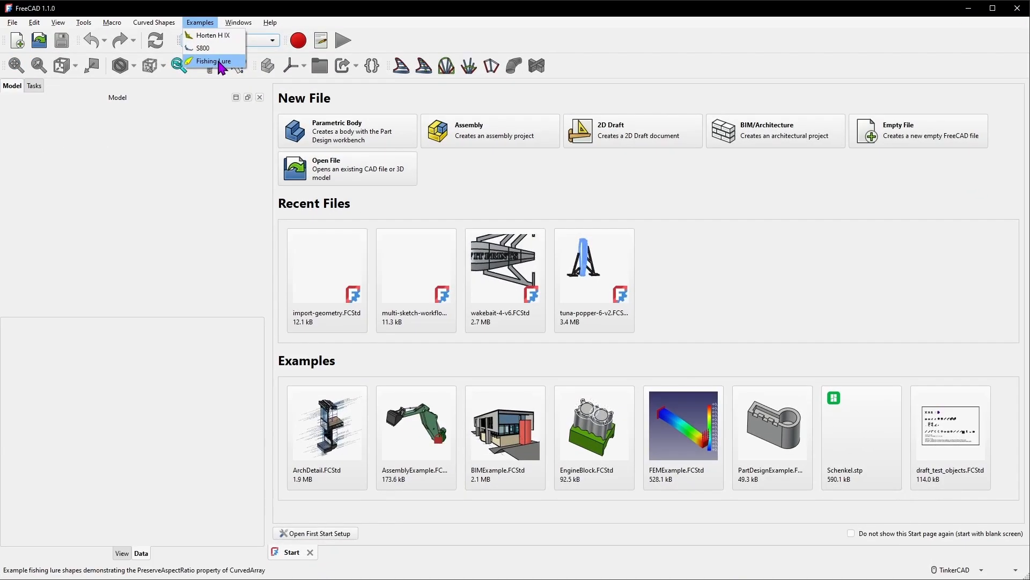
Switch to the Curved Shapes workbench and open the Fishing Lure example document
click(217, 61)
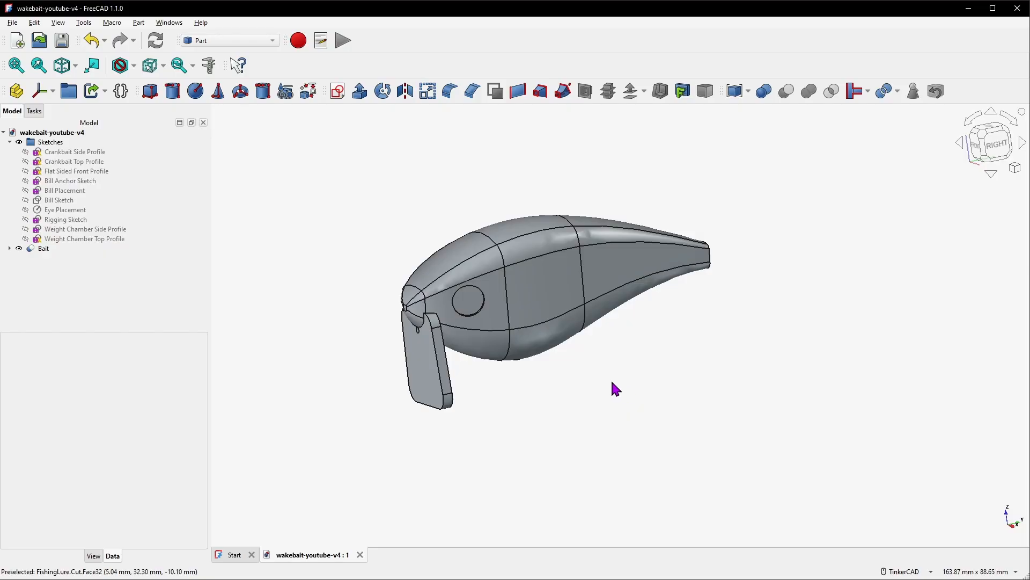
click(248, 39)
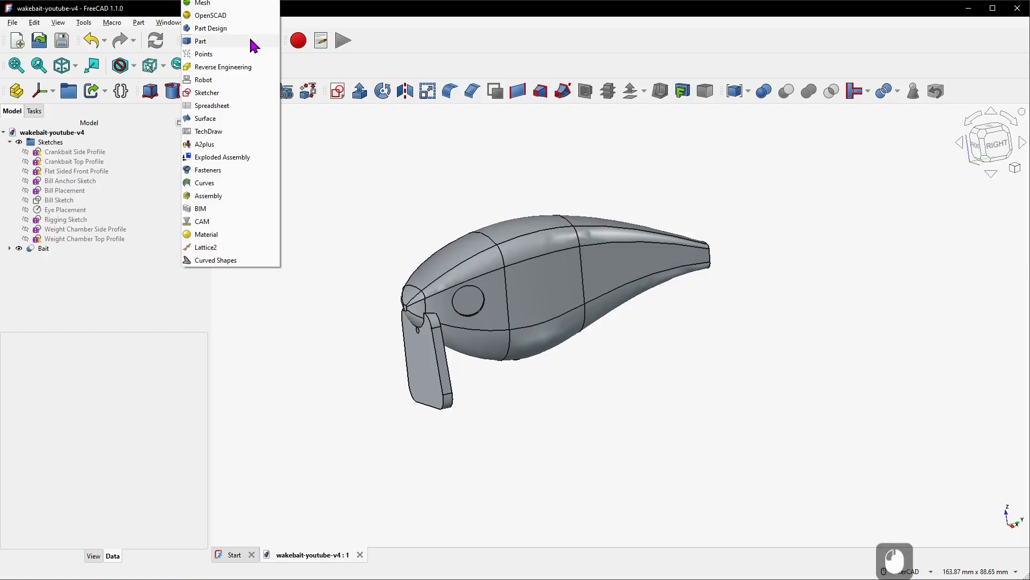
click(241, 262)
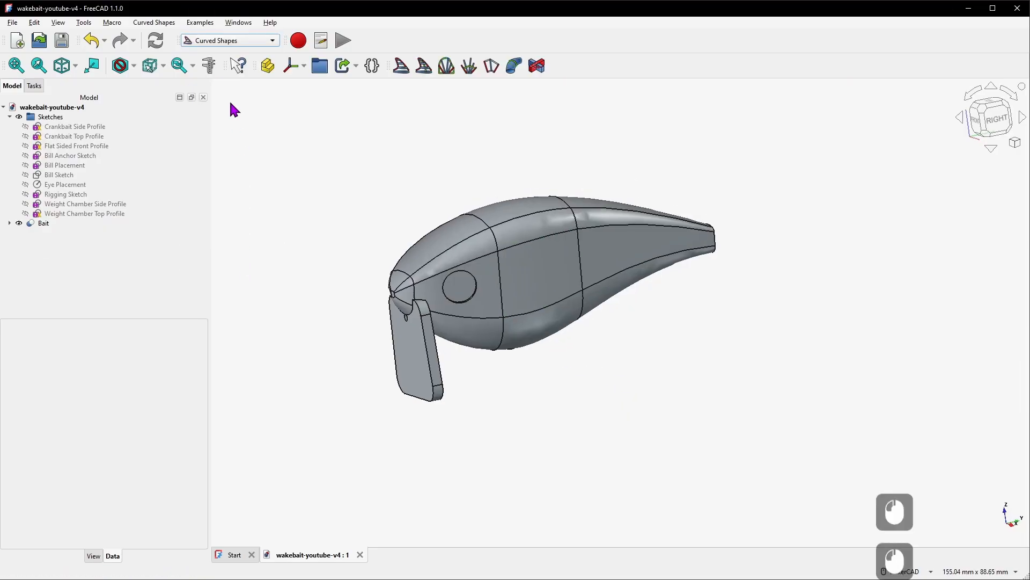
click(210, 23)
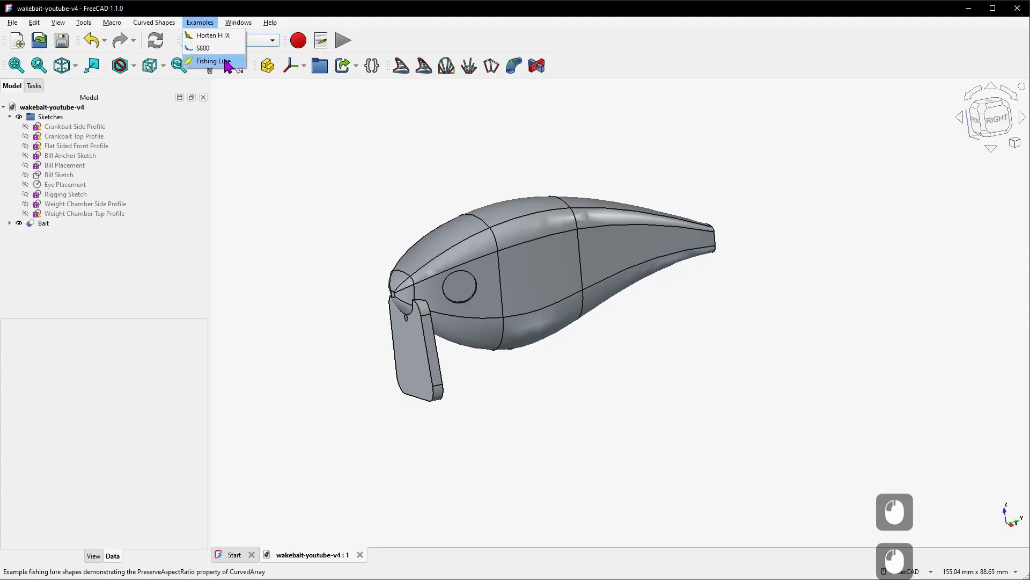
click(226, 62)
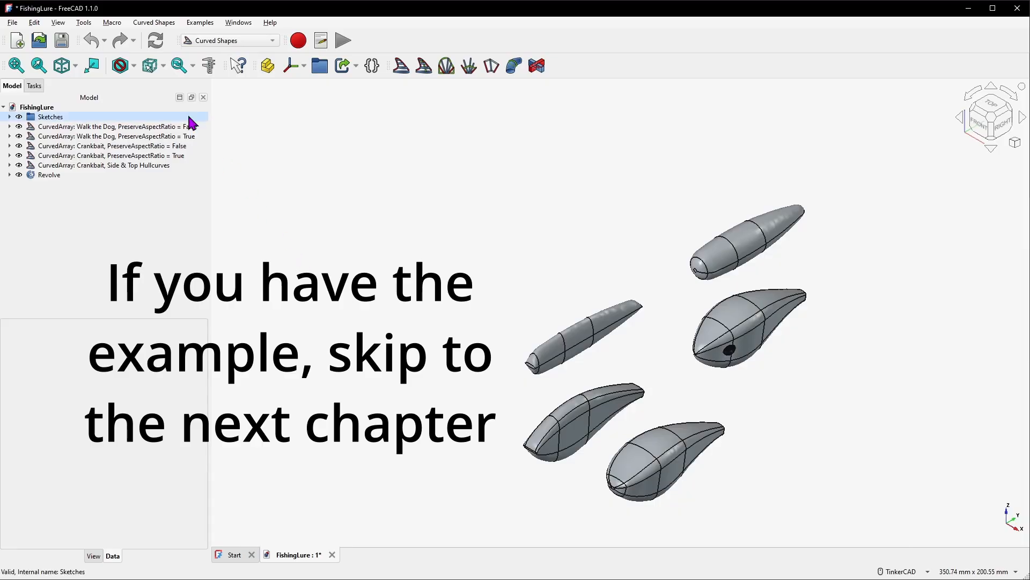
Check the Curved Shapes addon's installation details in the Addon Manager
click(83, 23)
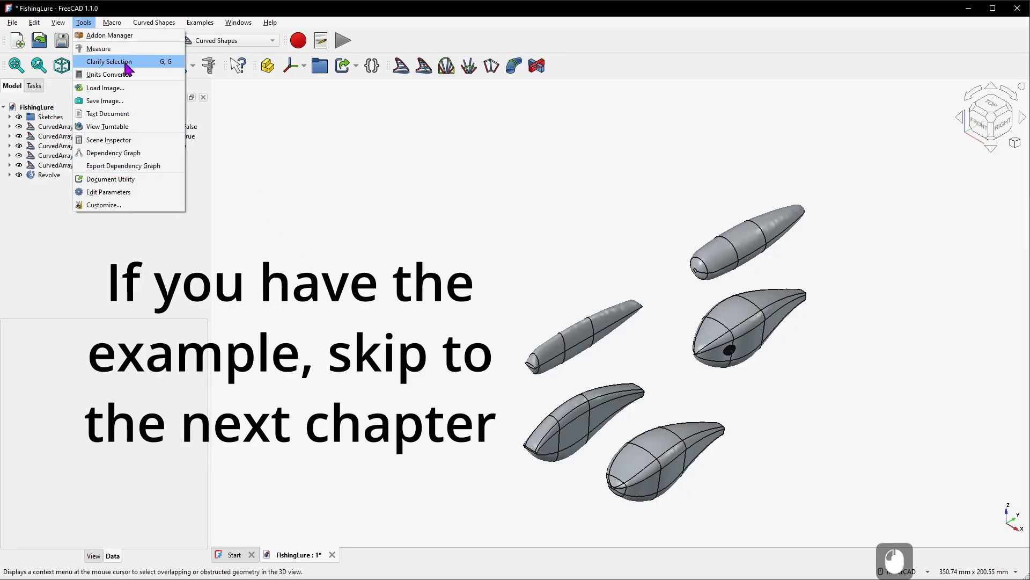
click(125, 36)
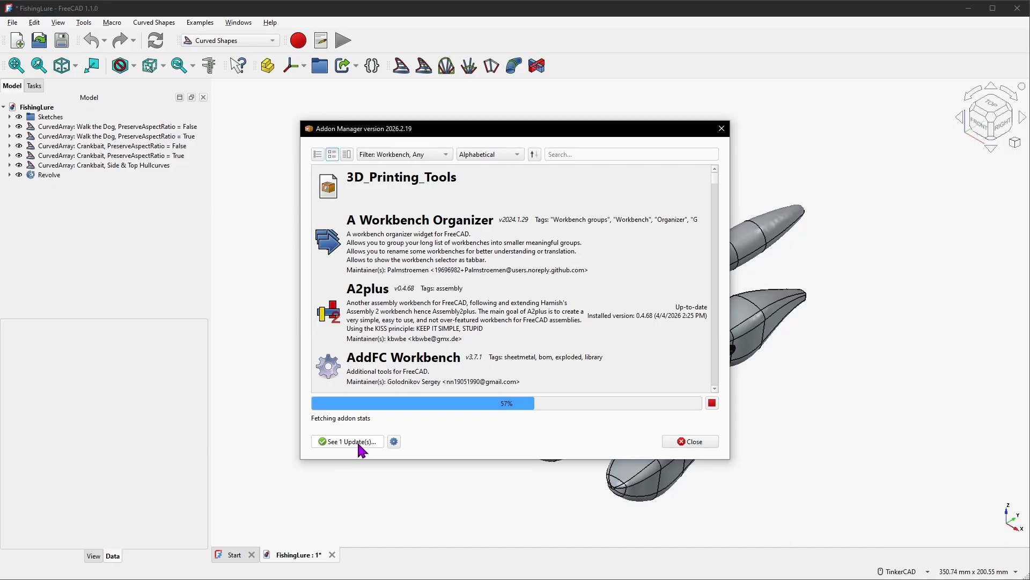
click(573, 154)
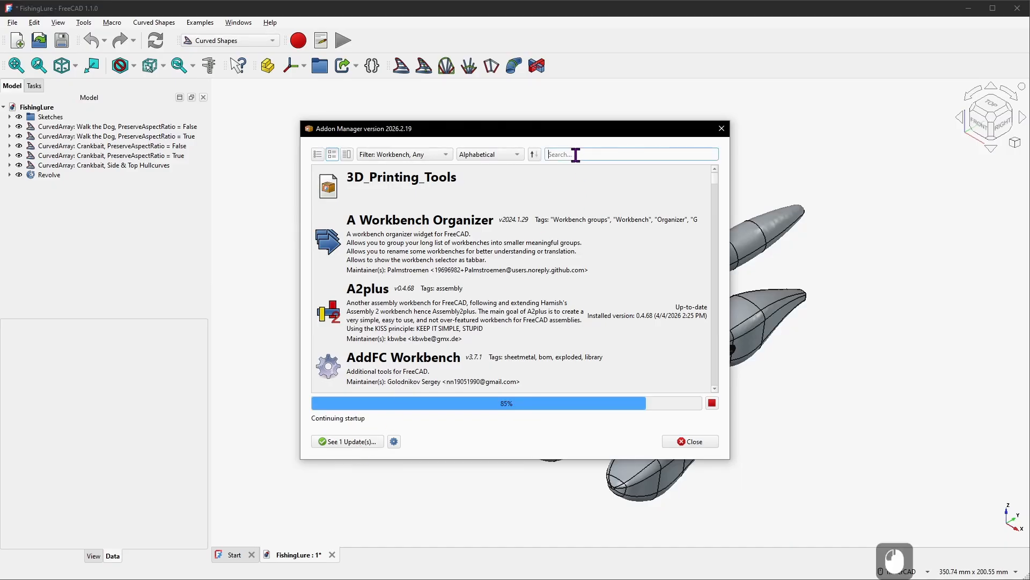
text(Curved S)
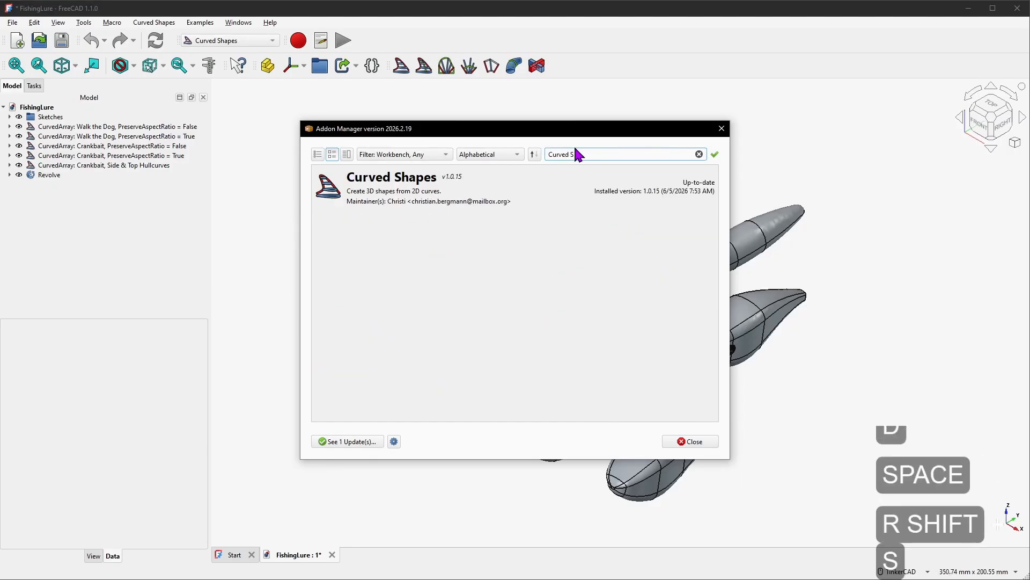
click(493, 194)
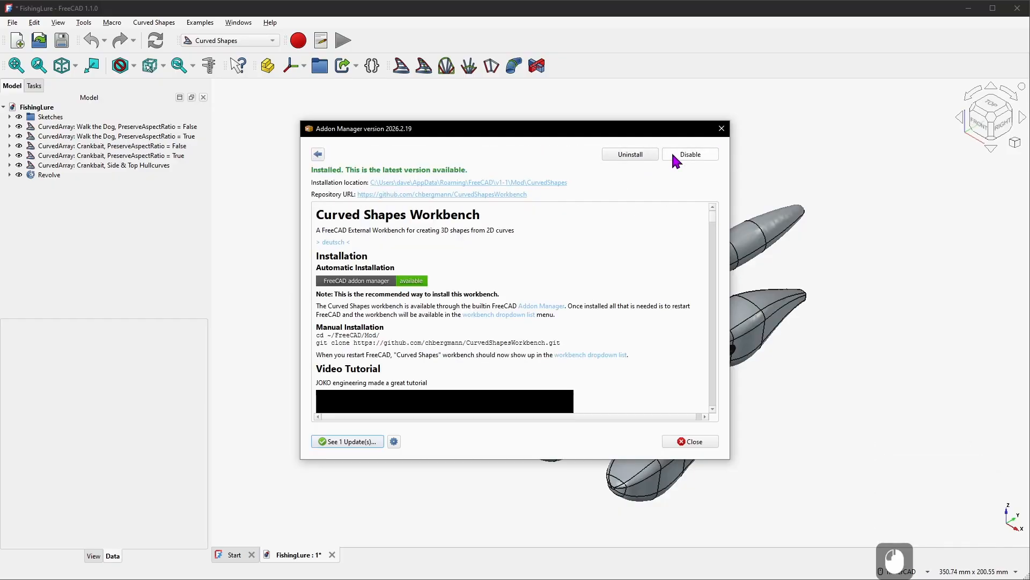
click(722, 128)
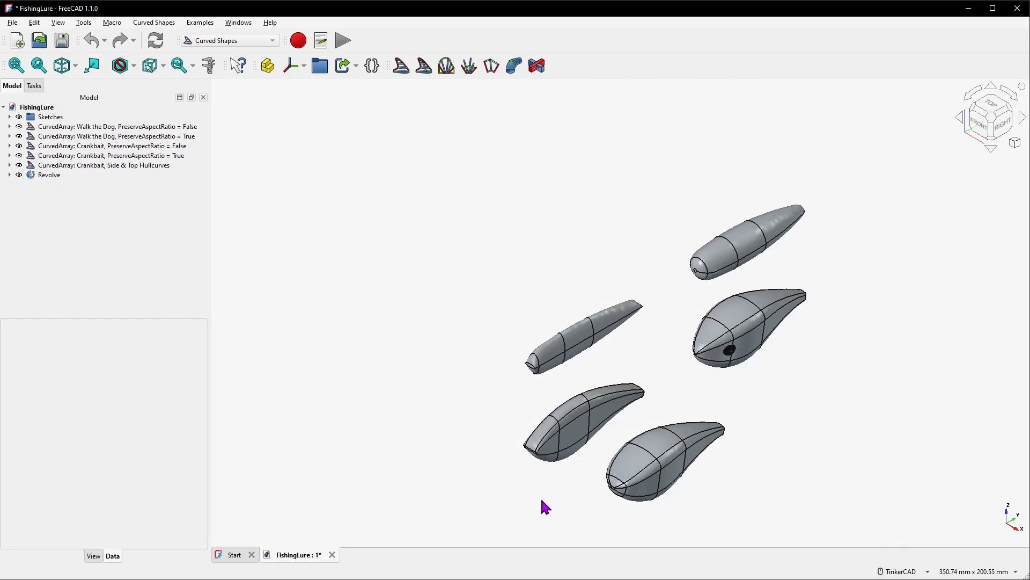
Save the example document as wakebait-youtube-v5
click(658, 474)
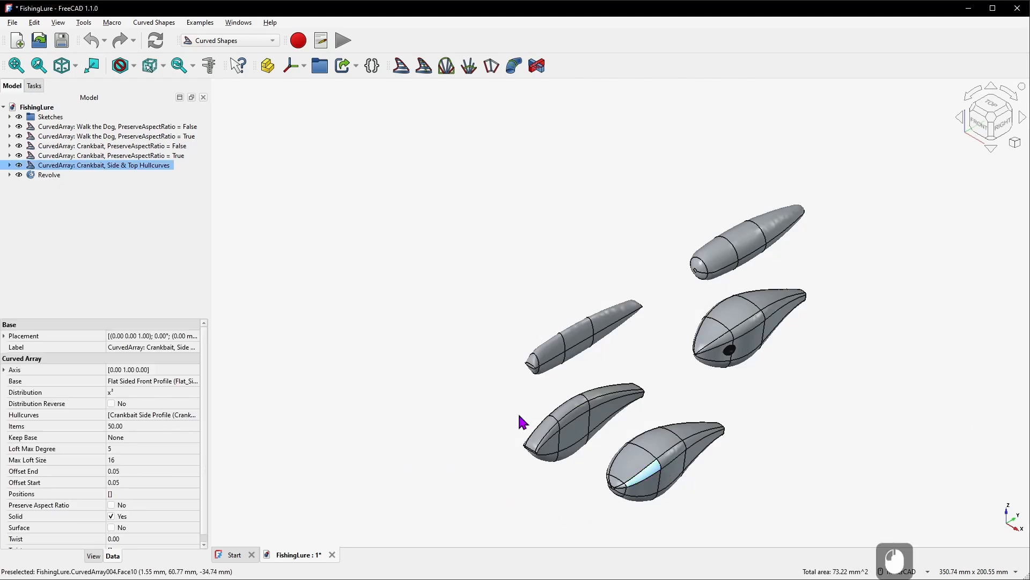
click(49, 107)
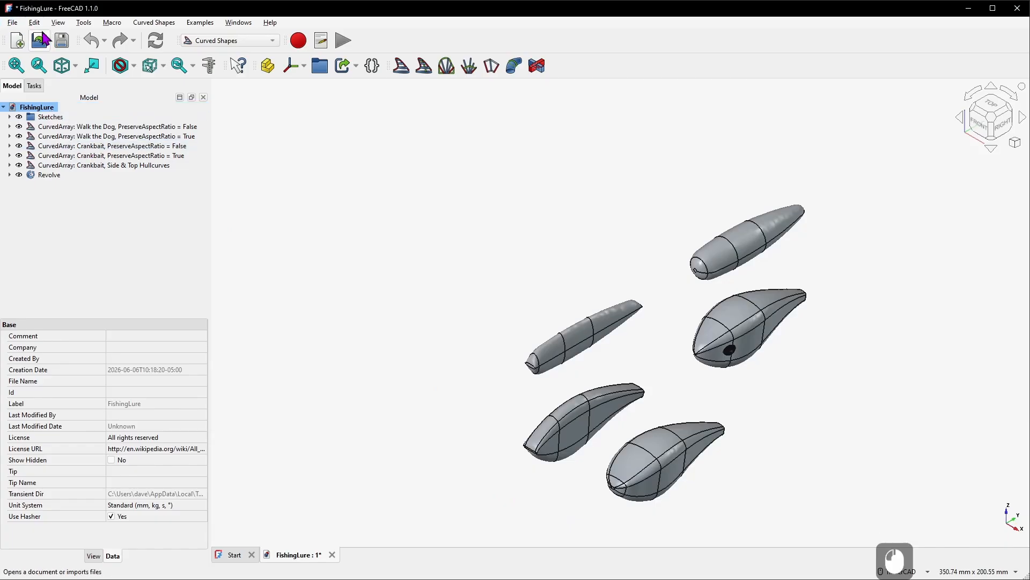
click(12, 23)
click(33, 111)
key(End)
key(Left)
key(Left)
key(Left)
key(Left)
key(Left)
key(Left)
key(BackSpace)
text(5)
key(Return)
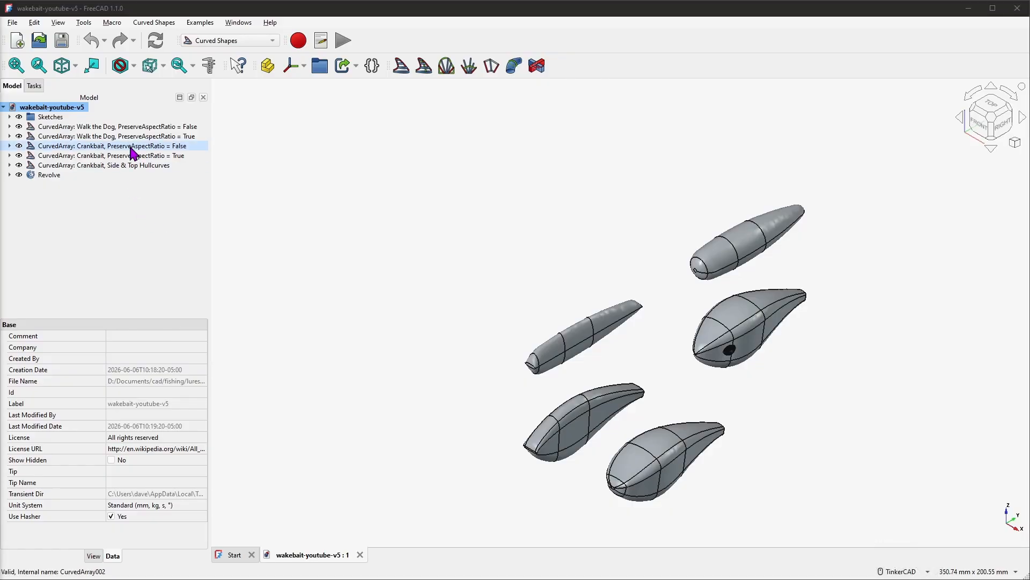
Delete the four Walk the Dog and Crankbait PreserveAspectRatio curved arrays
click(141, 127)
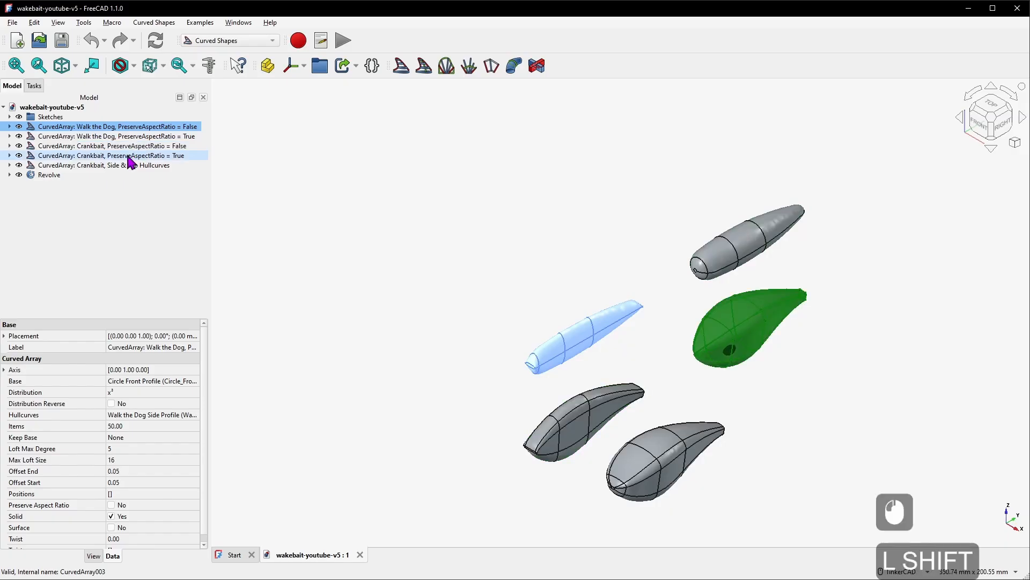
shift+click(134, 156)
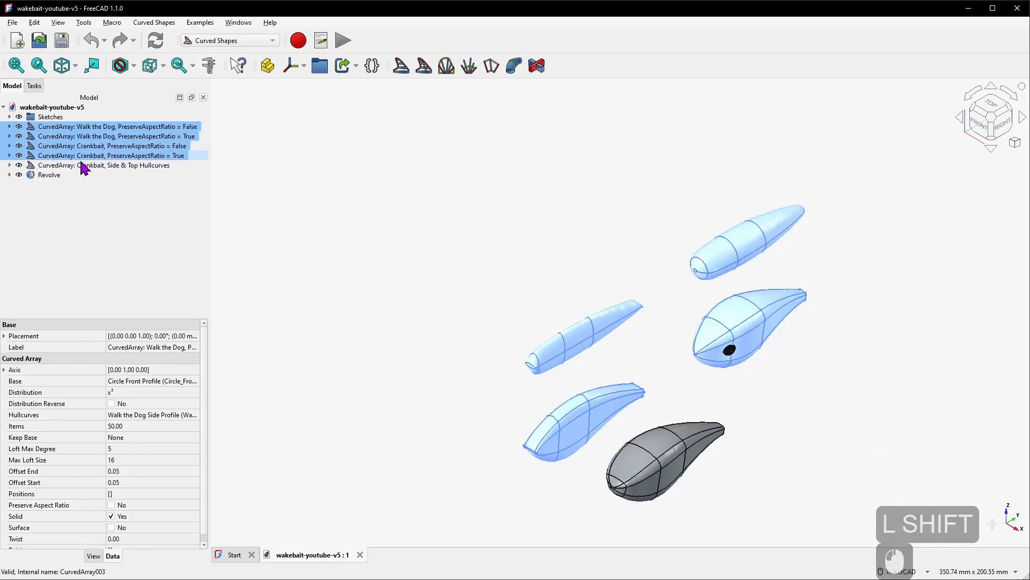
key(Delete)
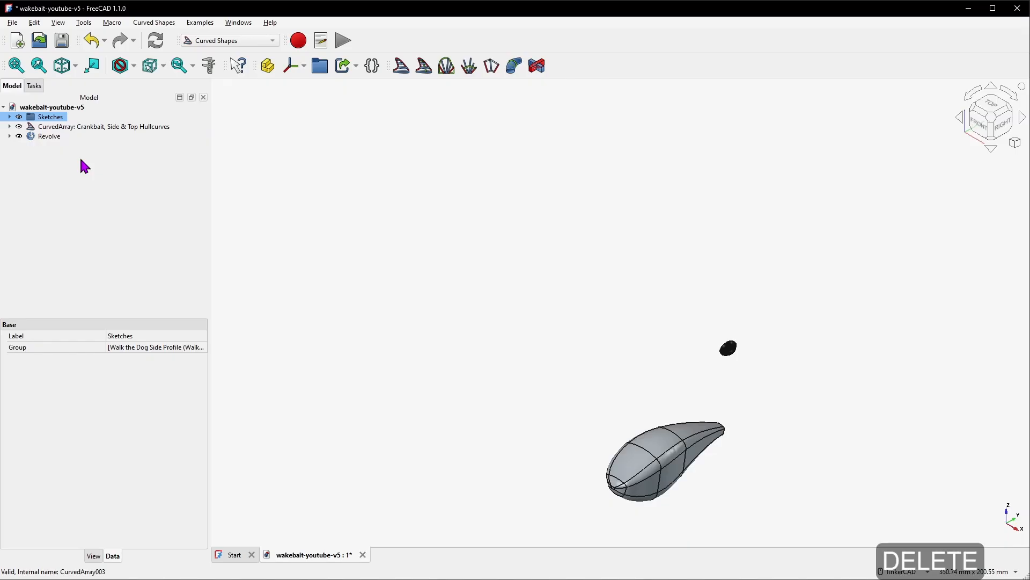
Delete the eye Revolve
click(729, 356)
scroll(729, 356, up, 2)
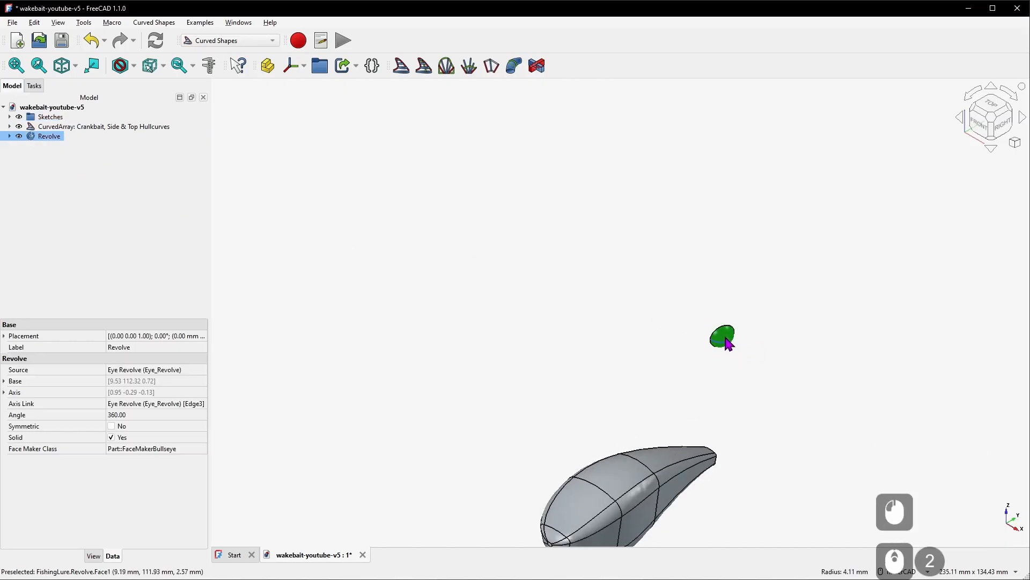
click(61, 137)
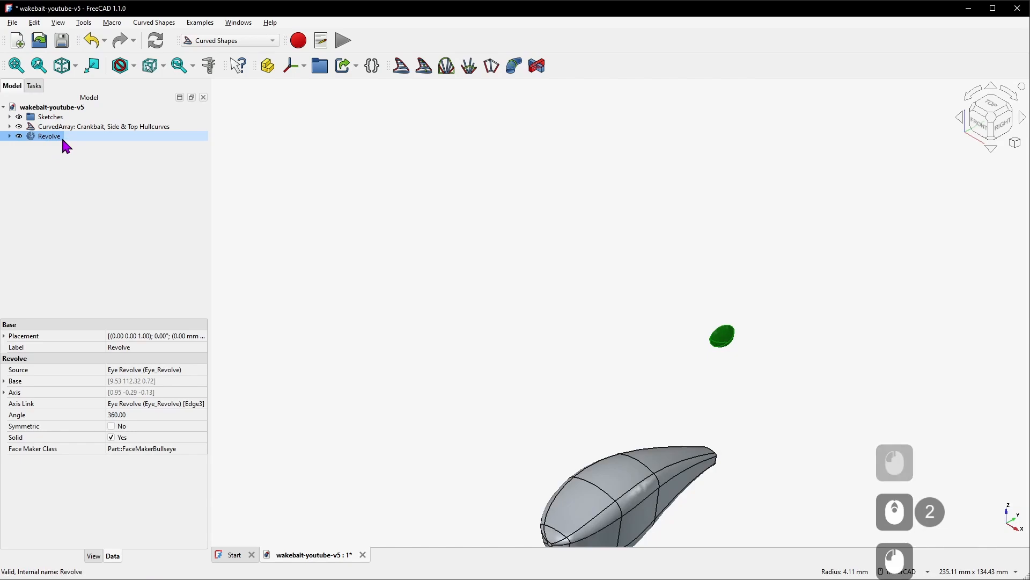
key(Delete)
Delete the Walk the Dog Side Profile, Circle Front Profile and Eye Revolve sketches
click(9, 117)
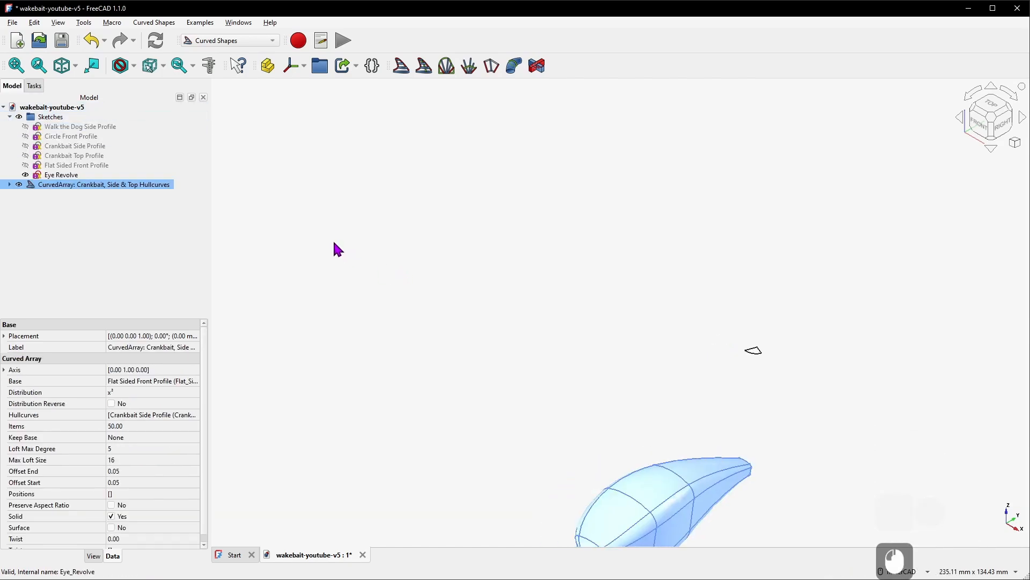
click(54, 186)
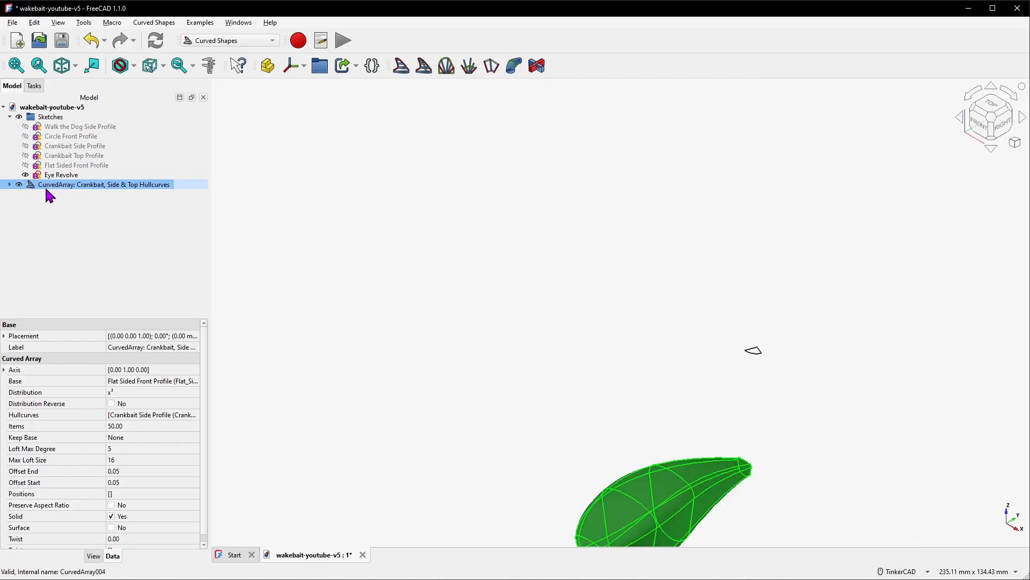
click(9, 185)
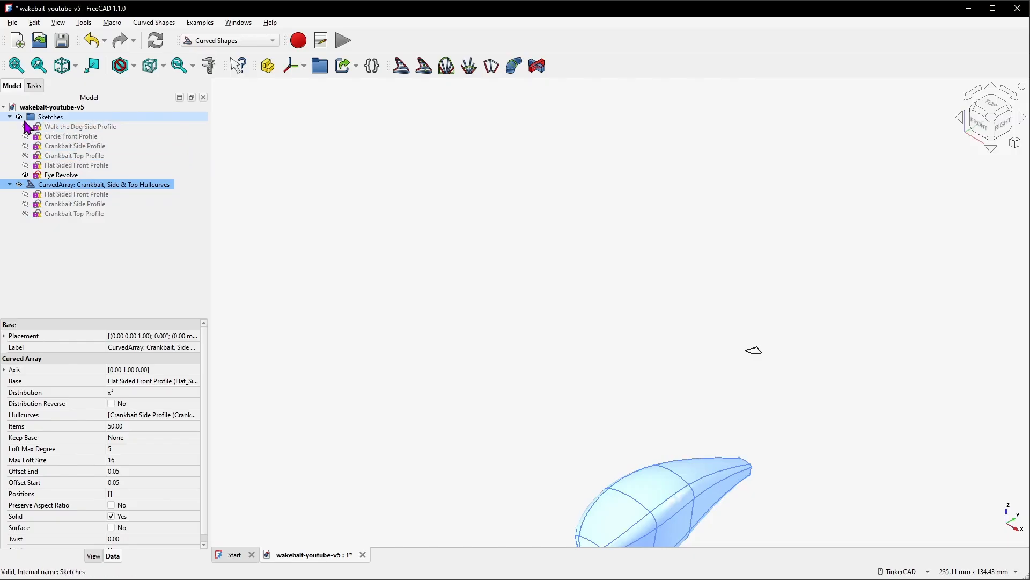
click(79, 127)
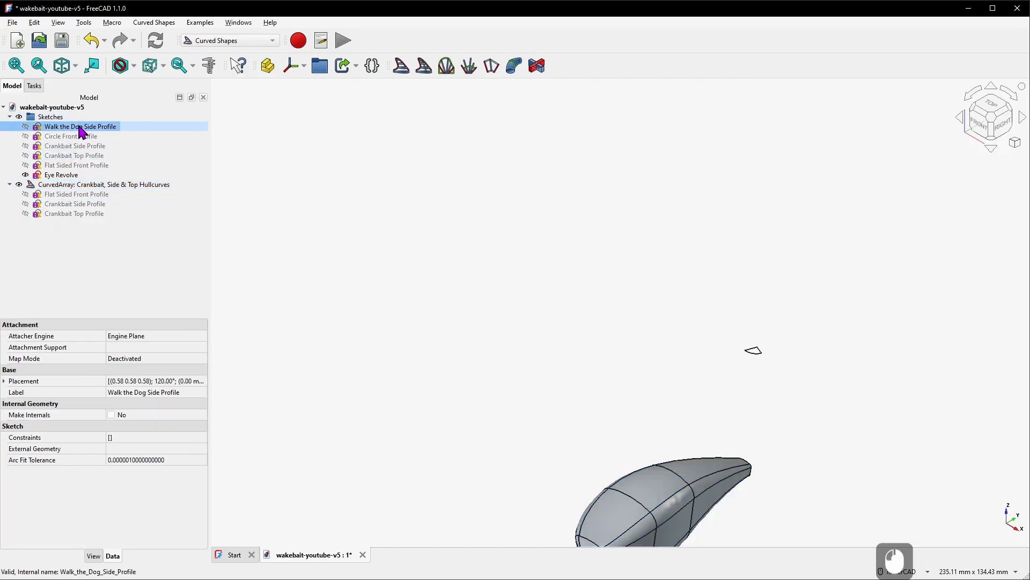
key(Delete)
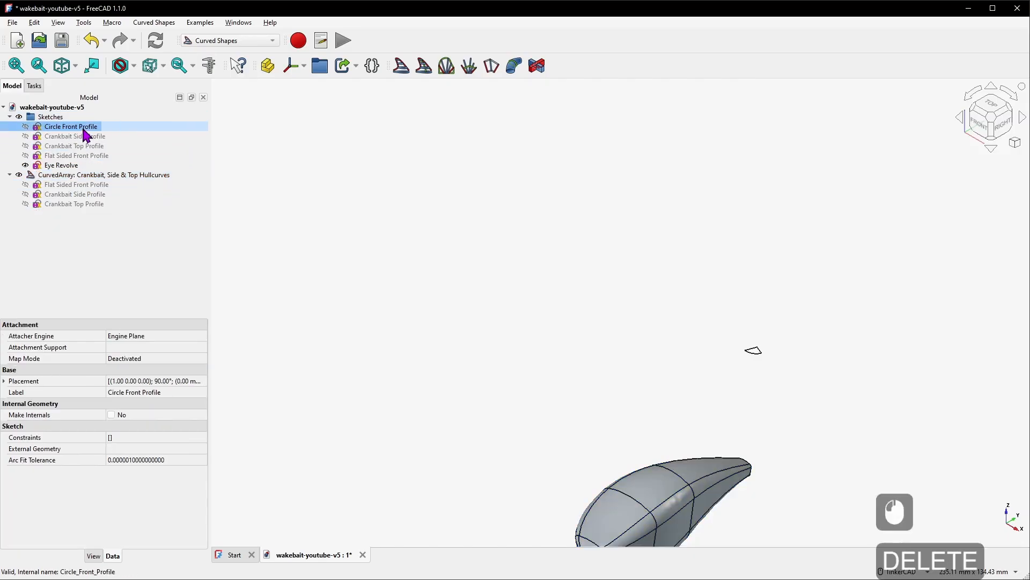
key(Delete)
click(74, 155)
key(Delete)
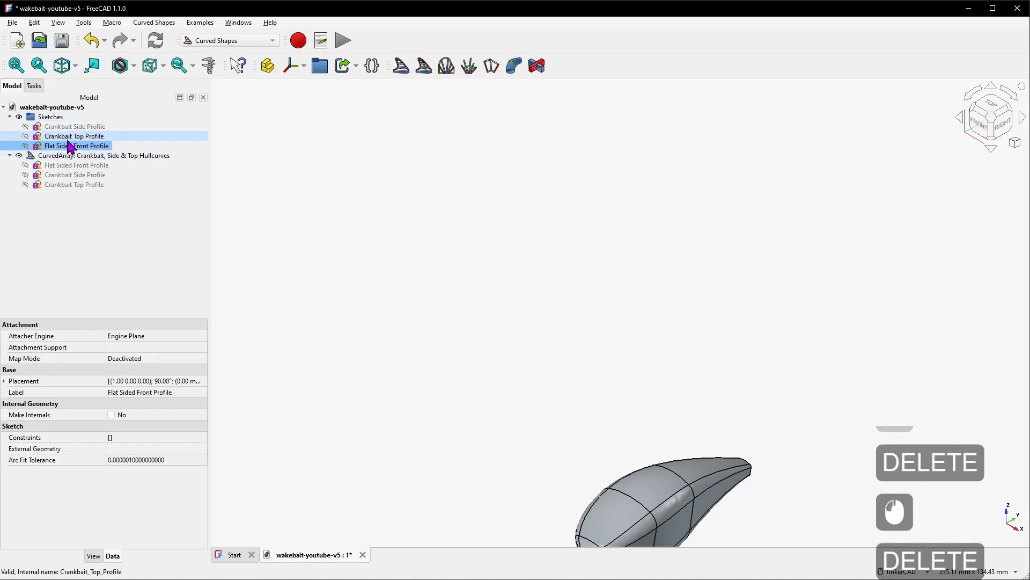
Transform the crankbait curved array, moving it 44.10 mm along V and 22.40 mm along W
scroll(327, 271, down, 6)
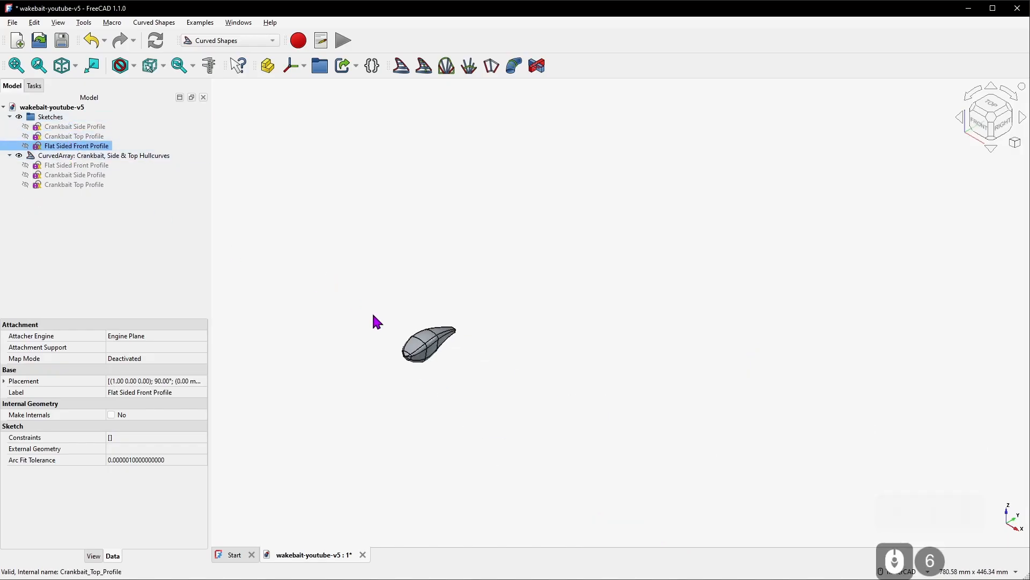
scroll(377, 340, up, 6)
right_drag(573, 363, 471, 347)
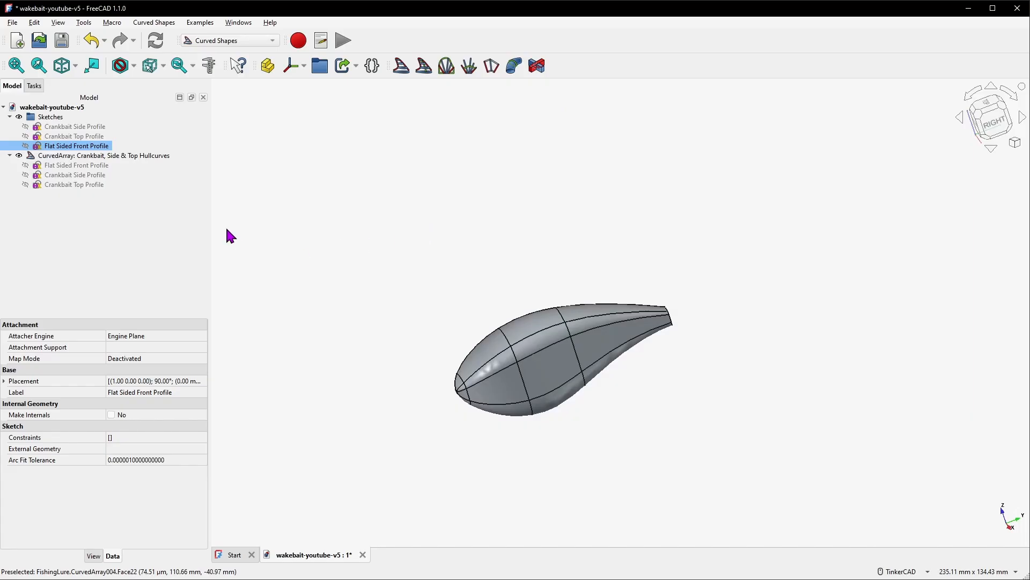
click(128, 156)
right_click(127, 156)
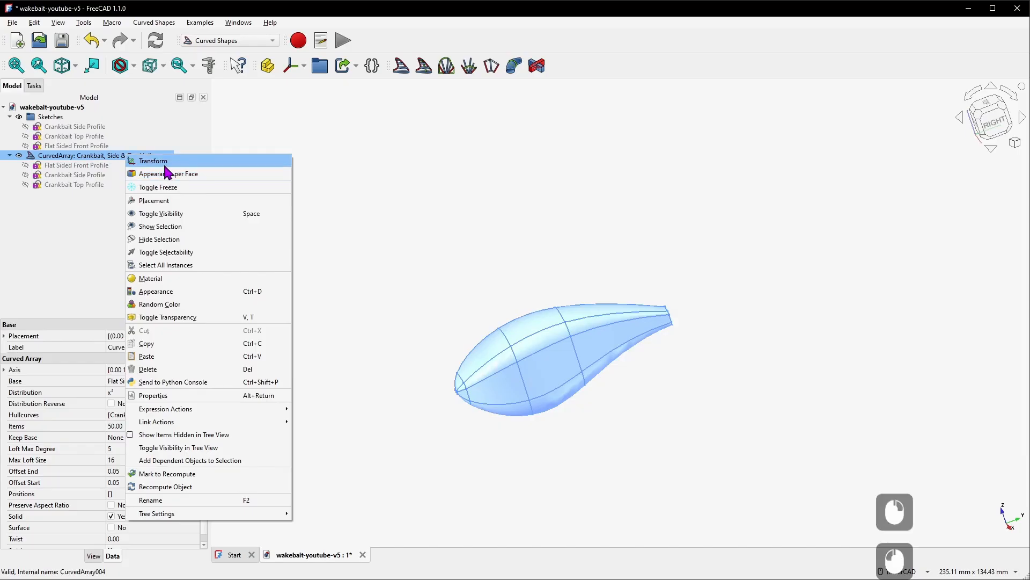
click(165, 164)
drag(531, 373, 668, 318)
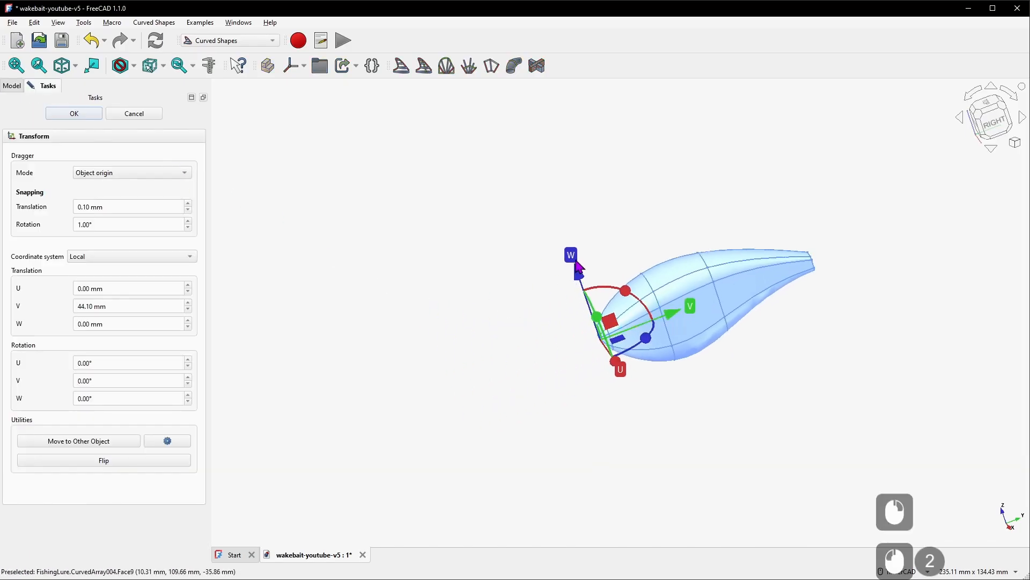
drag(579, 277, 555, 207)
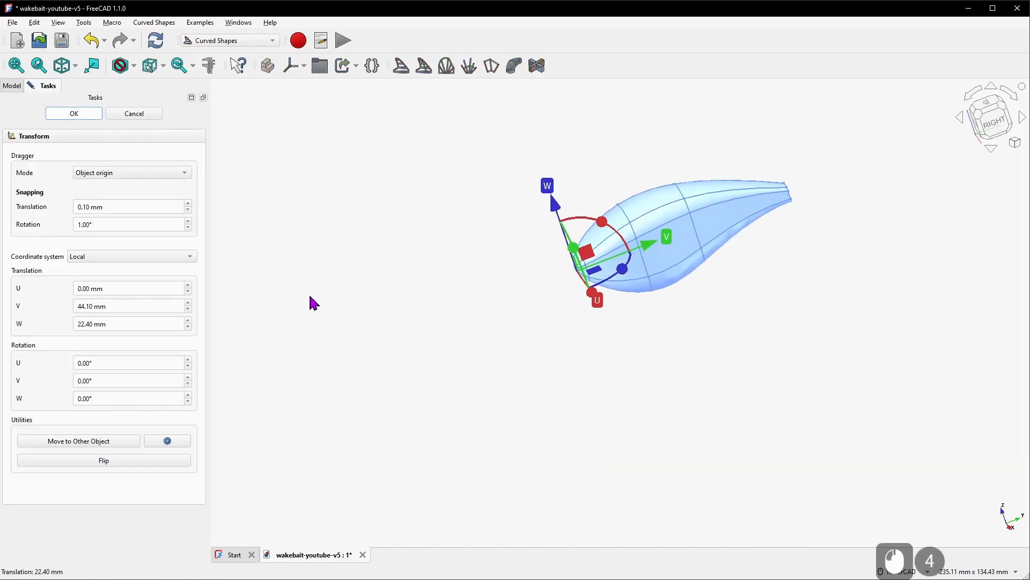
key(Return)
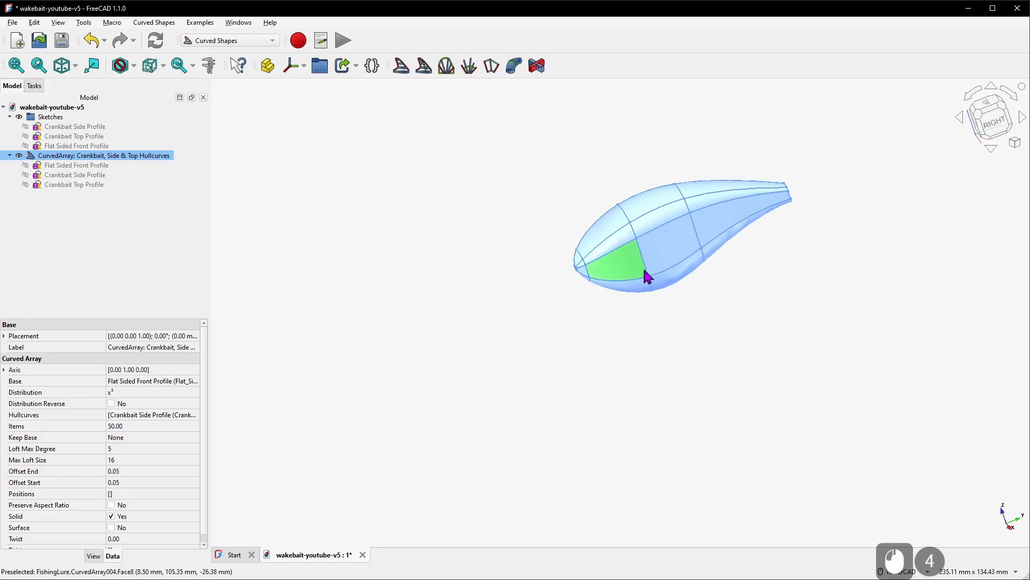
Reset the crankbait curved array's placement position Y and Z values to 0 mm
click(114, 157)
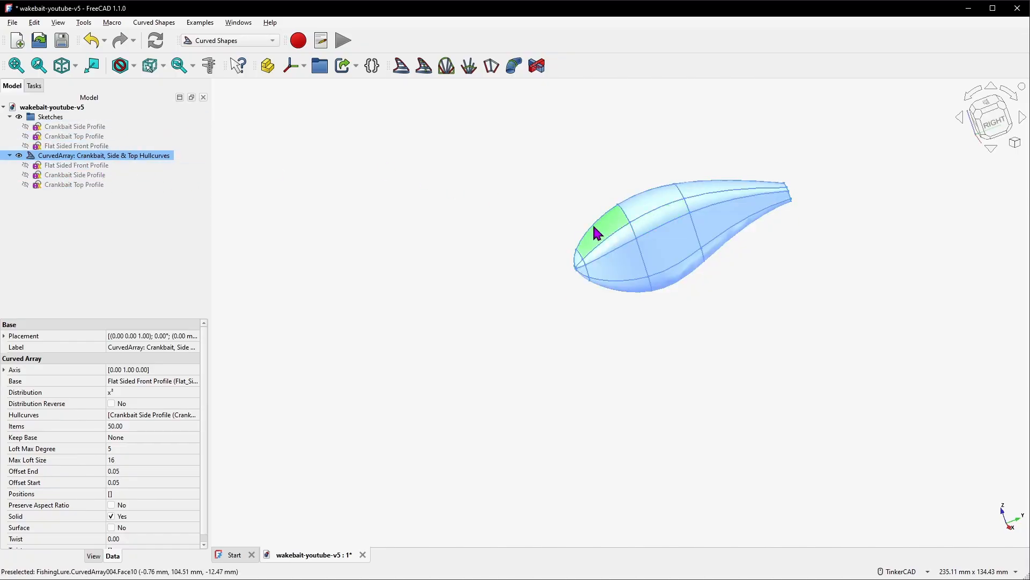
click(65, 156)
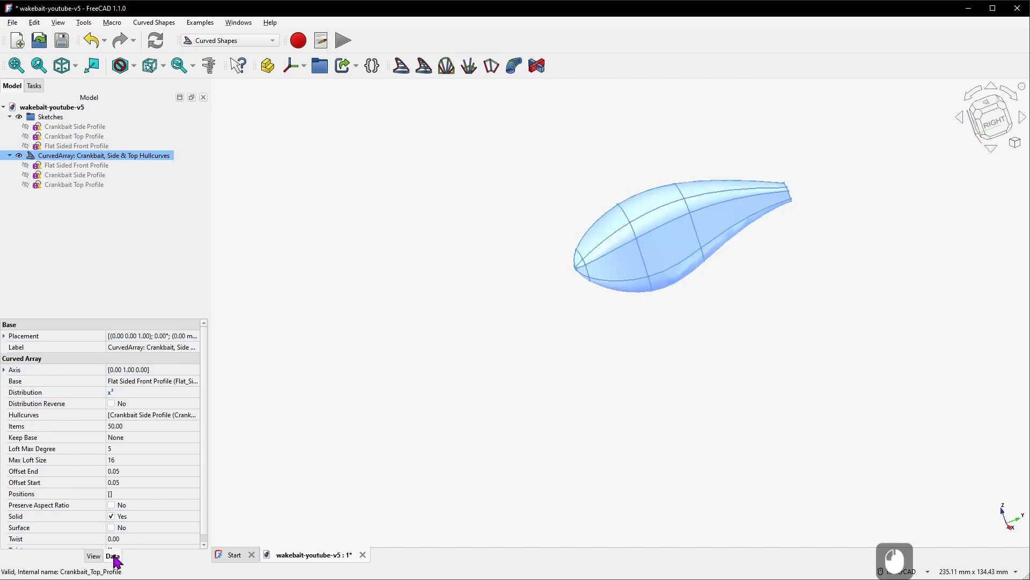
drag(209, 383, 368, 377)
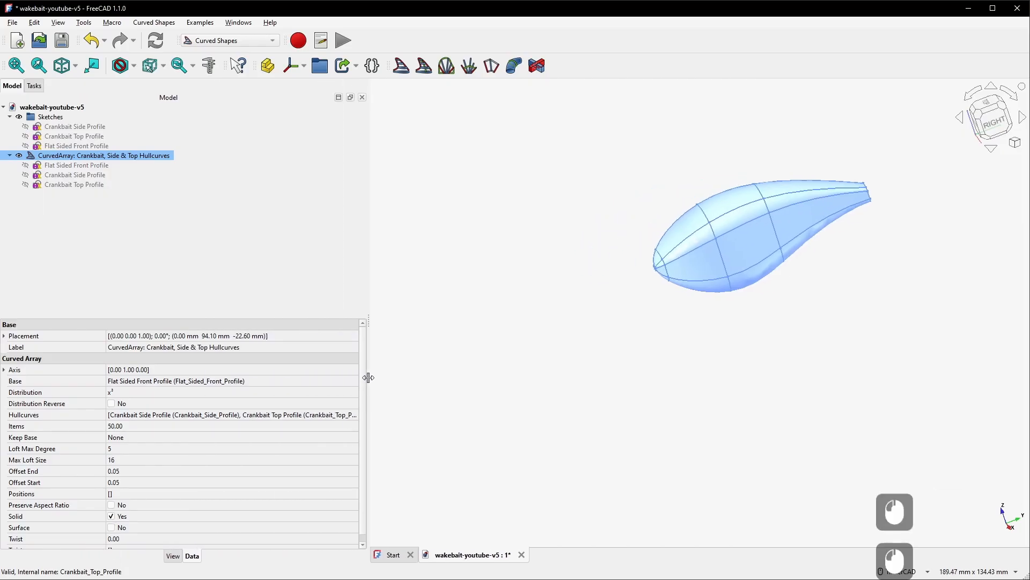
click(5, 336)
click(34, 346)
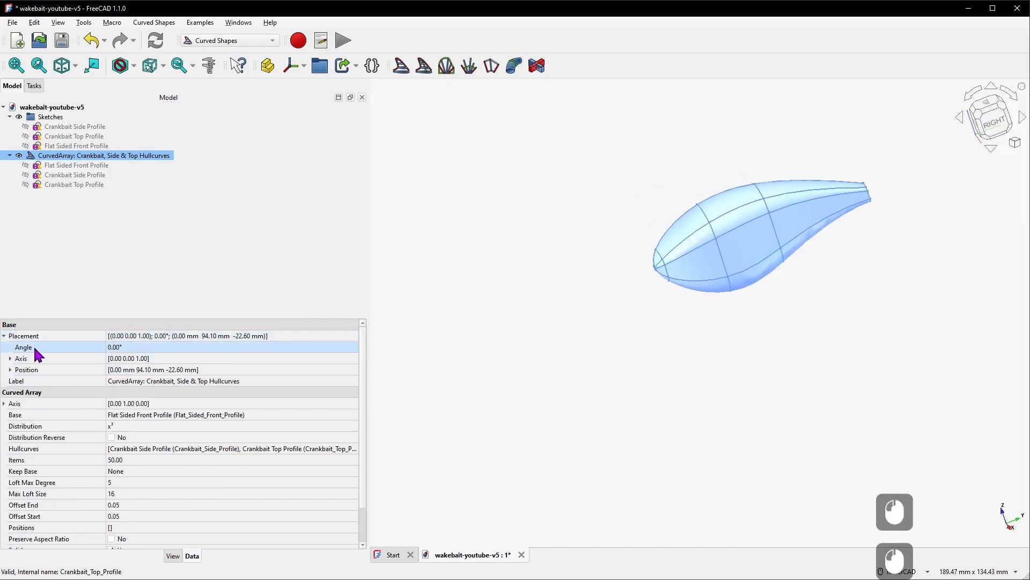
click(13, 370)
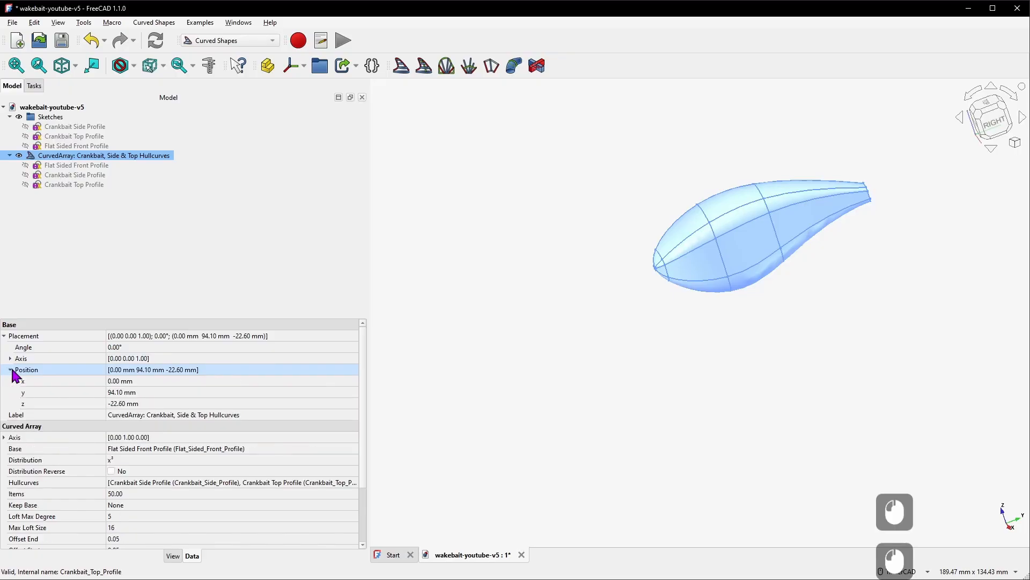
click(10, 369)
click(133, 381)
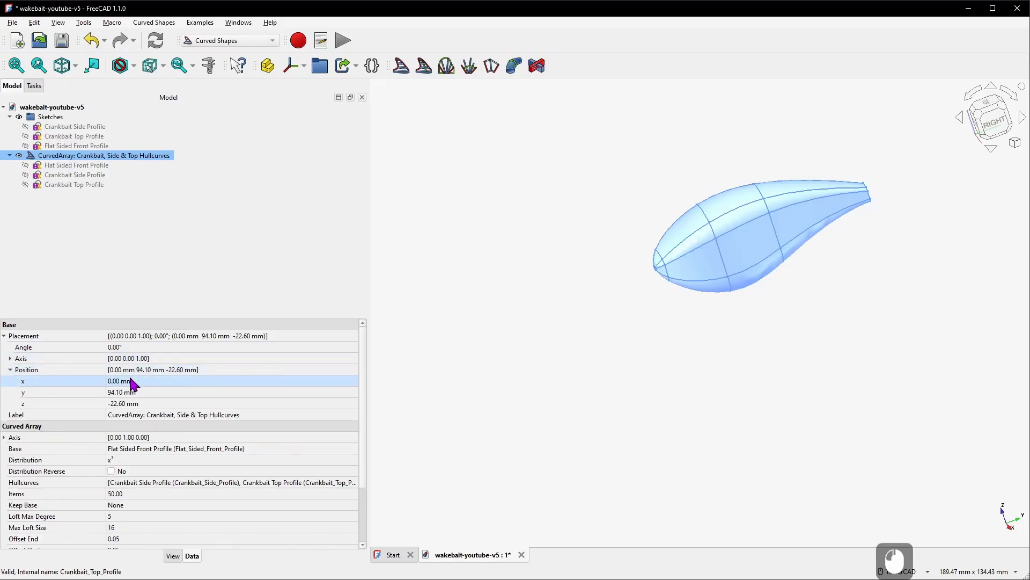
click(131, 394)
click(131, 395)
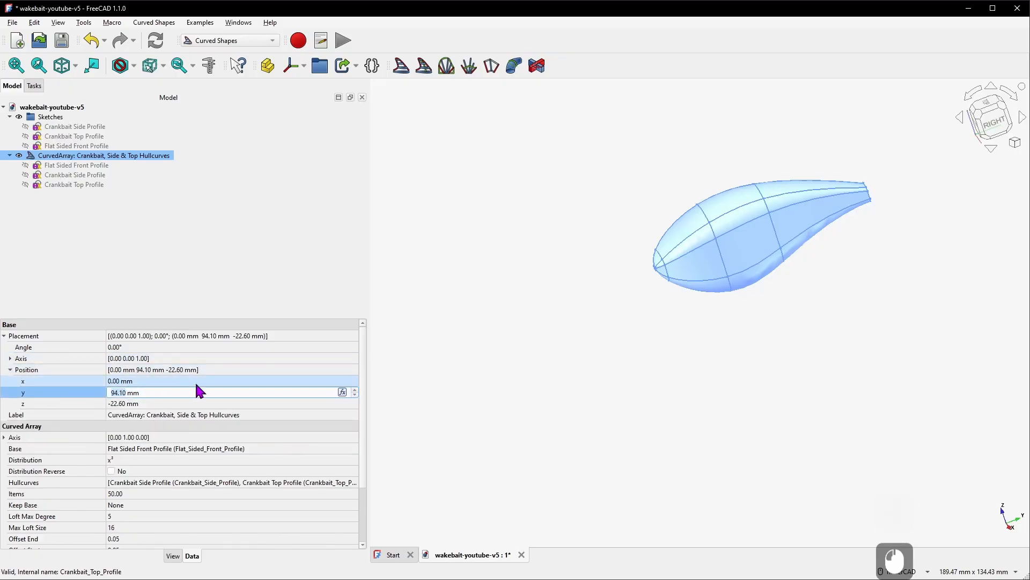
text(0)
key(KP_Enter)
click(174, 403)
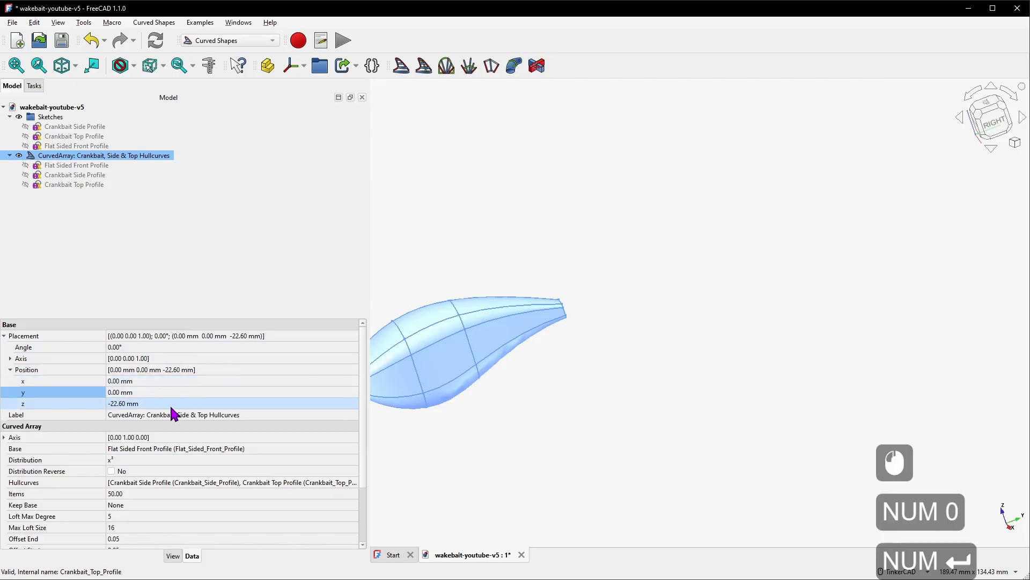
click(178, 403)
text(0)
key(KP_Enter)
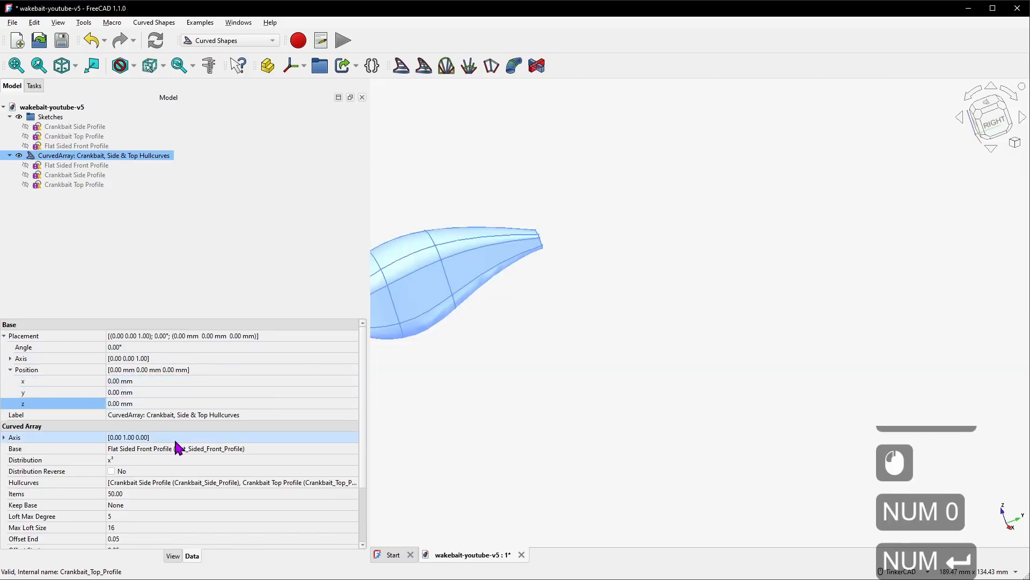
Toggle the Flat Sided Front Profile and Crankbait Top Profile sketches on and off to inspect them against the lure body
scroll(526, 370, down, 3)
scroll(526, 376, up, 4)
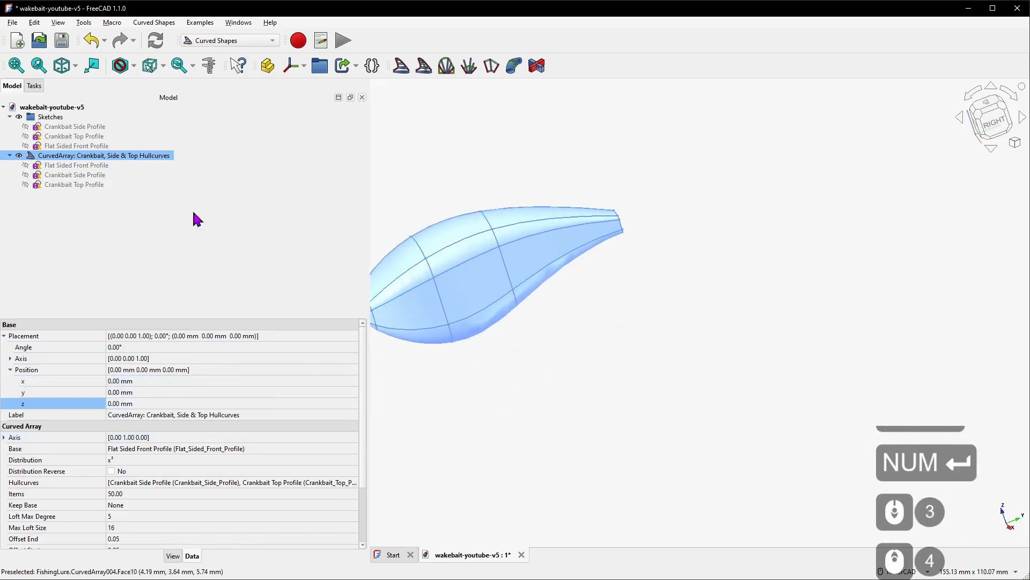
click(102, 147)
key(space)
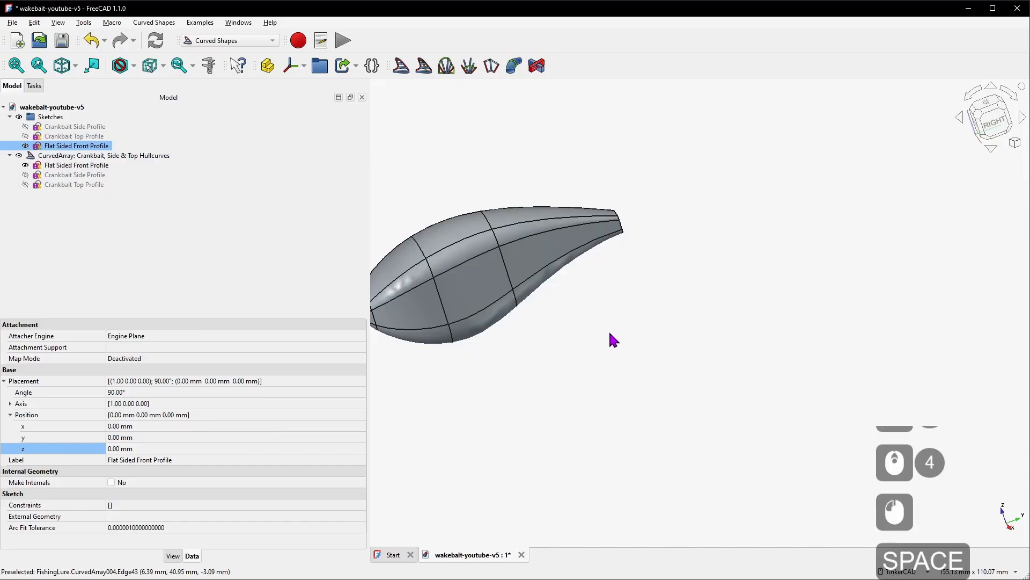
scroll(420, 338, down, 3)
scroll(420, 337, up, 5)
click(81, 136)
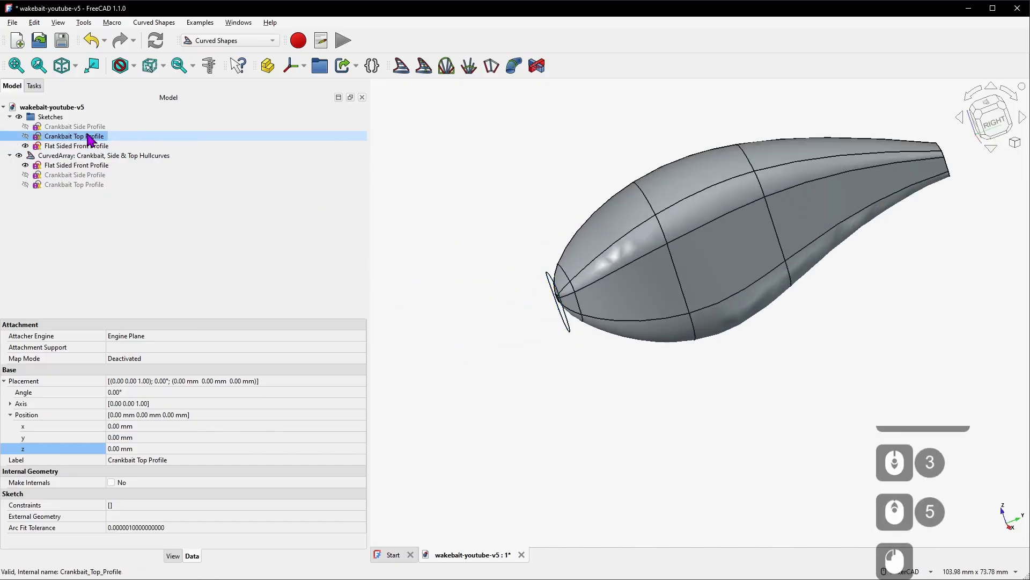
key(space)
drag(713, 237, 729, 270)
right_drag(729, 270, 698, 195)
click(99, 145)
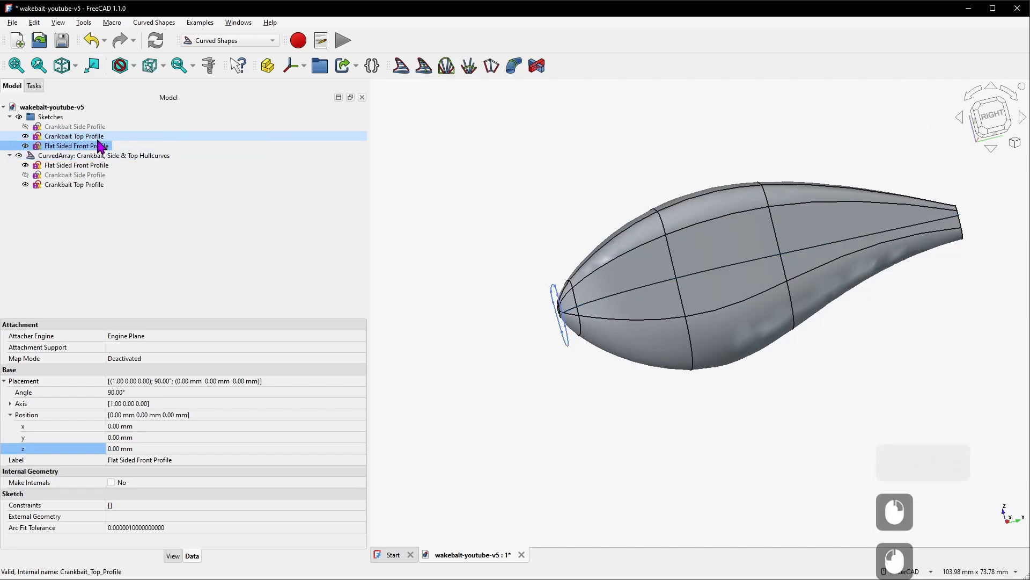
key(space)
click(96, 138)
key(space)
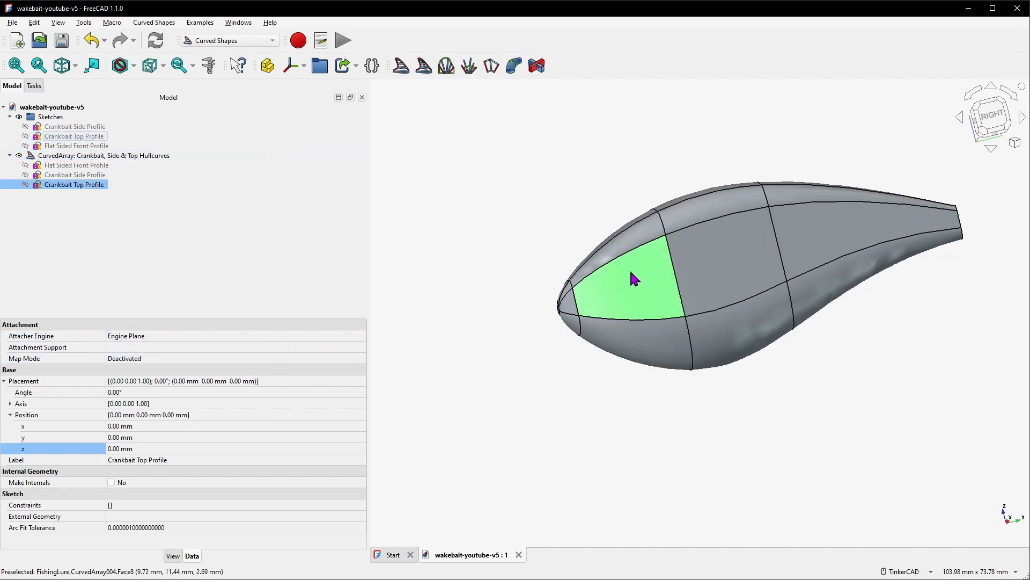
right_drag(632, 311, 556, 292)
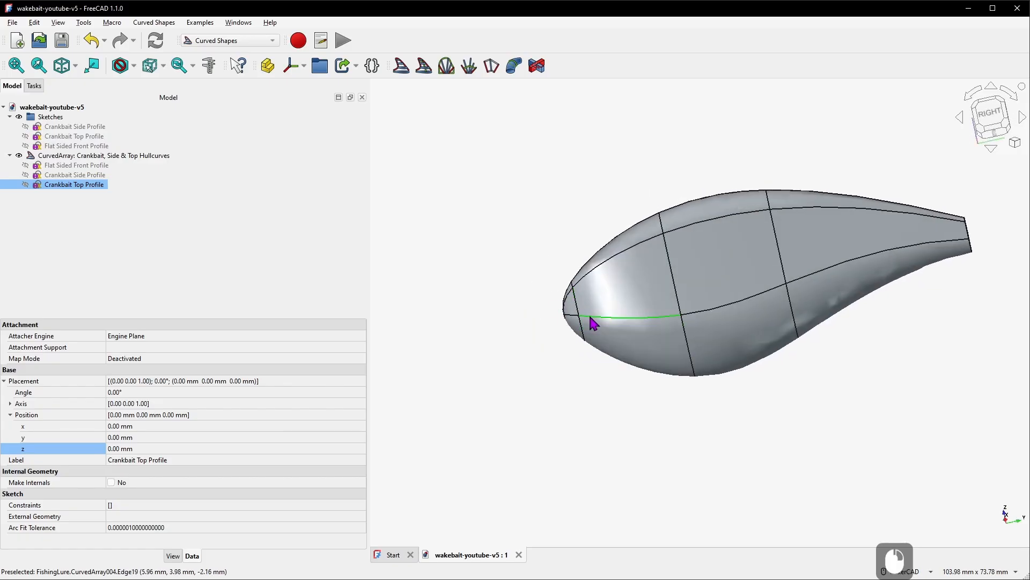
Hide the curved array and show only the Crankbait Side Profile sketch
click(66, 157)
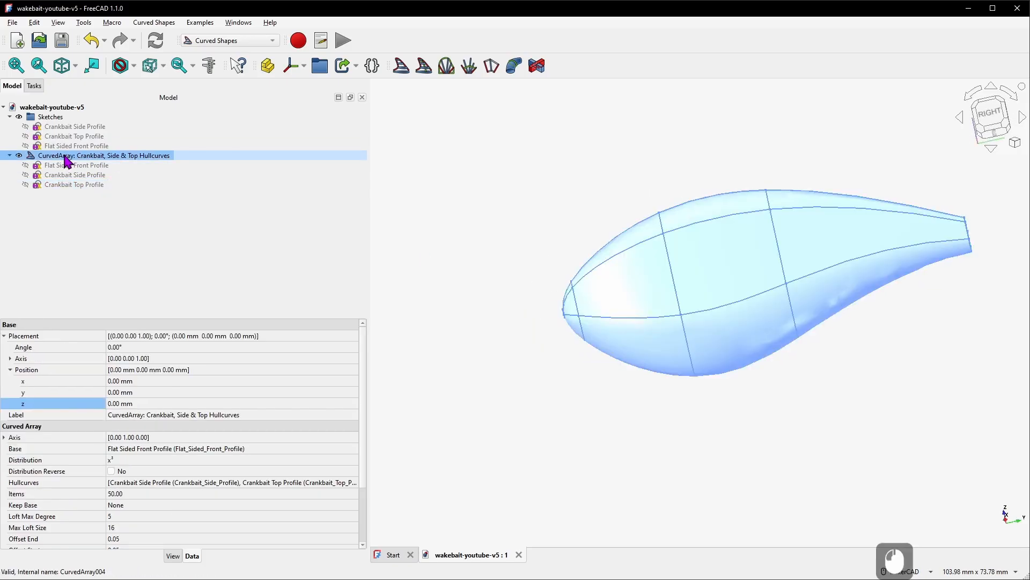
key(space)
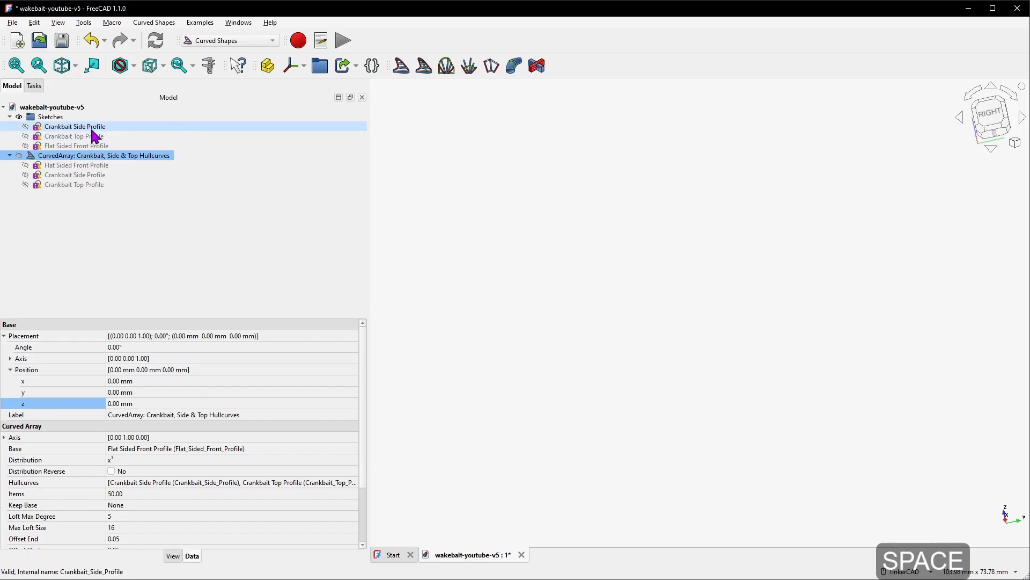
click(92, 129)
key(space)
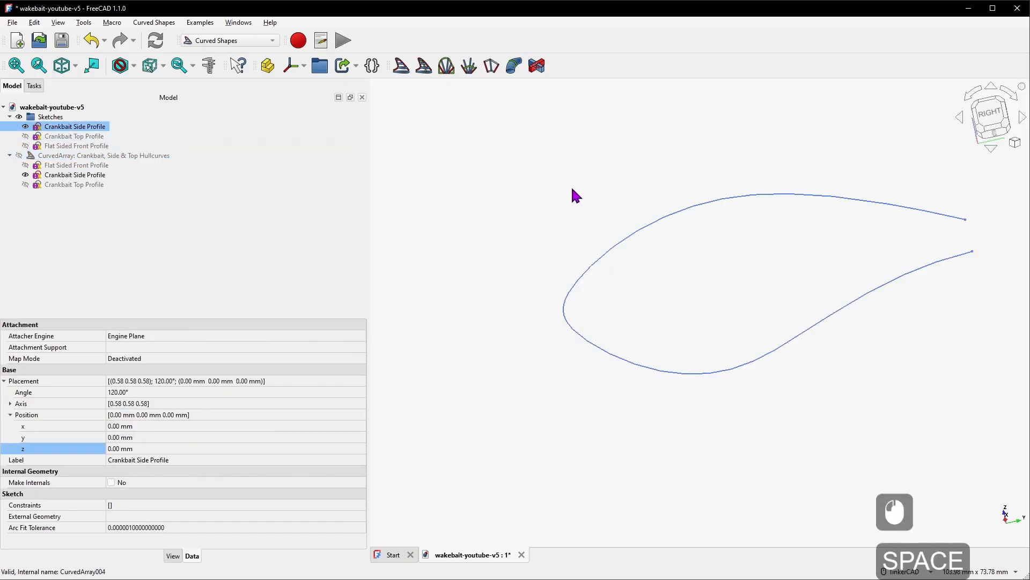
click(554, 191)
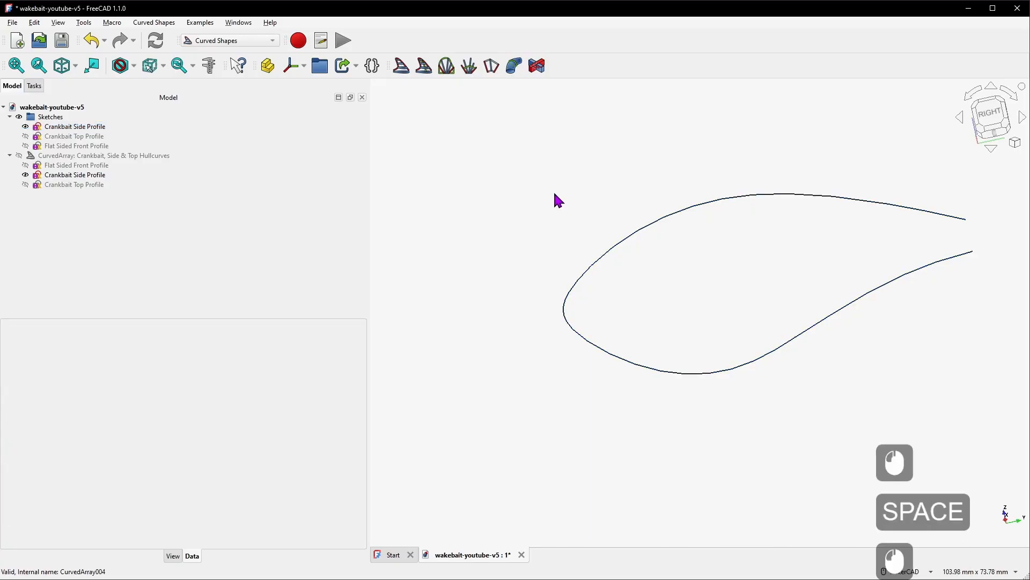
scroll(699, 313, up, 2)
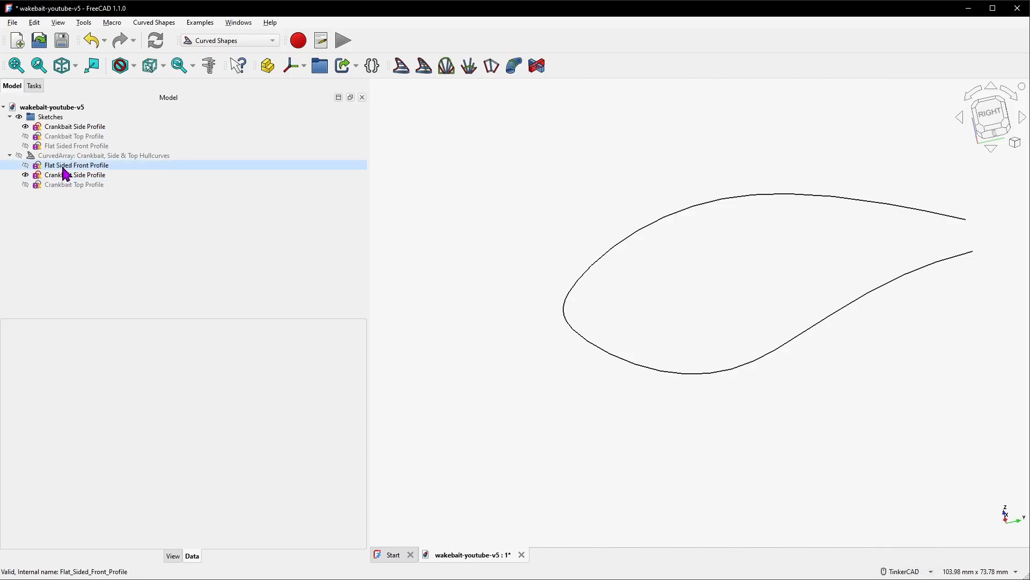
Create a new sketch on the YZ-plane with the Sketches group selected
click(54, 118)
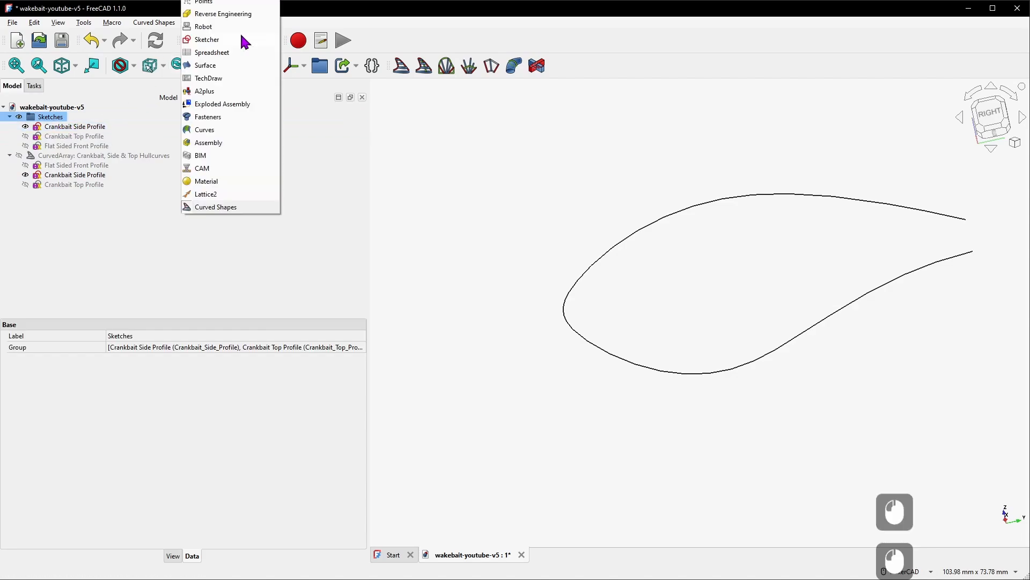
click(241, 38)
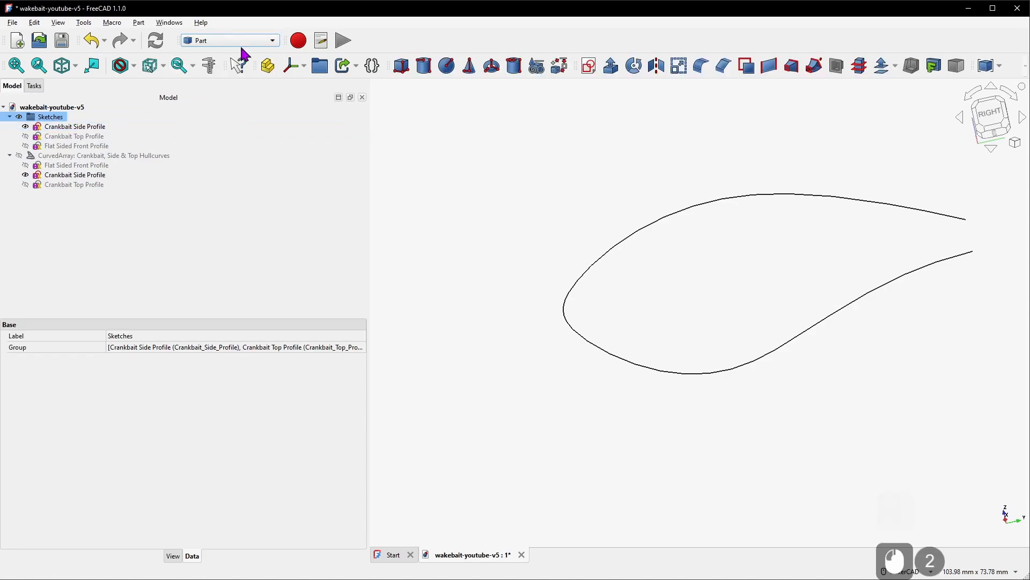
click(588, 67)
click(491, 288)
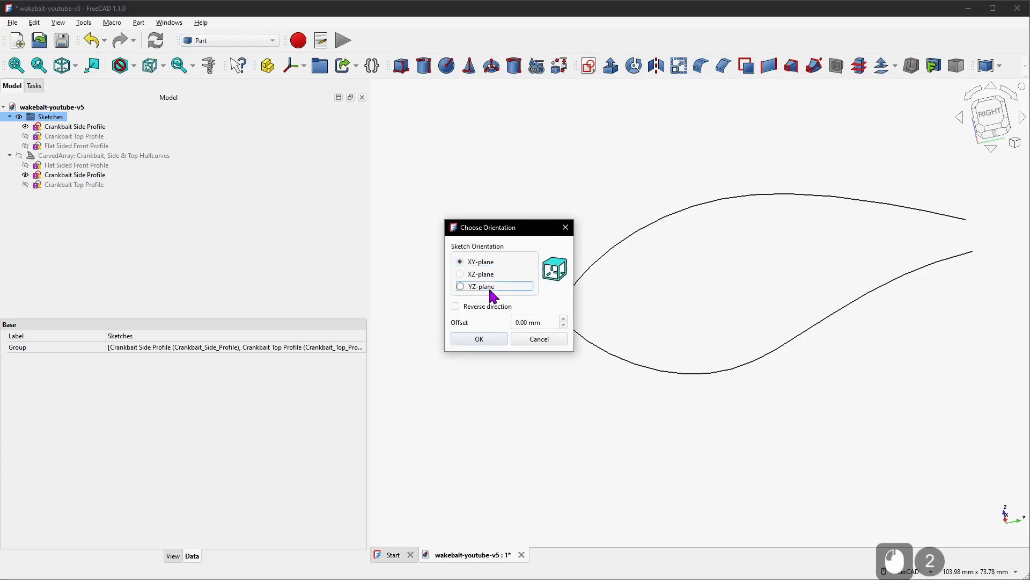
click(486, 338)
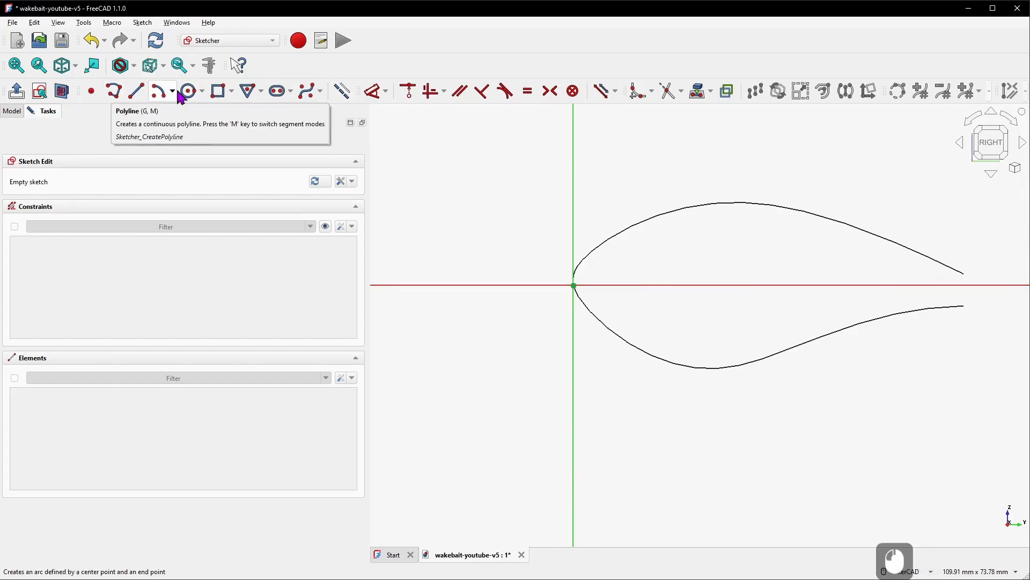
Draw a vertical line 19.5 mm long at -90° downward from a point on the horizontal axis
click(340, 92)
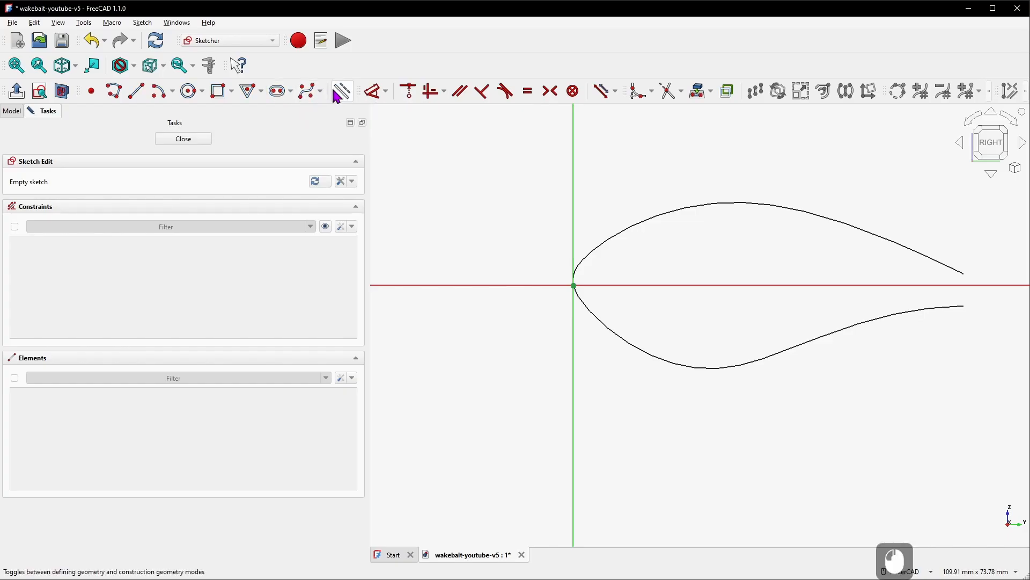
click(138, 91)
click(632, 286)
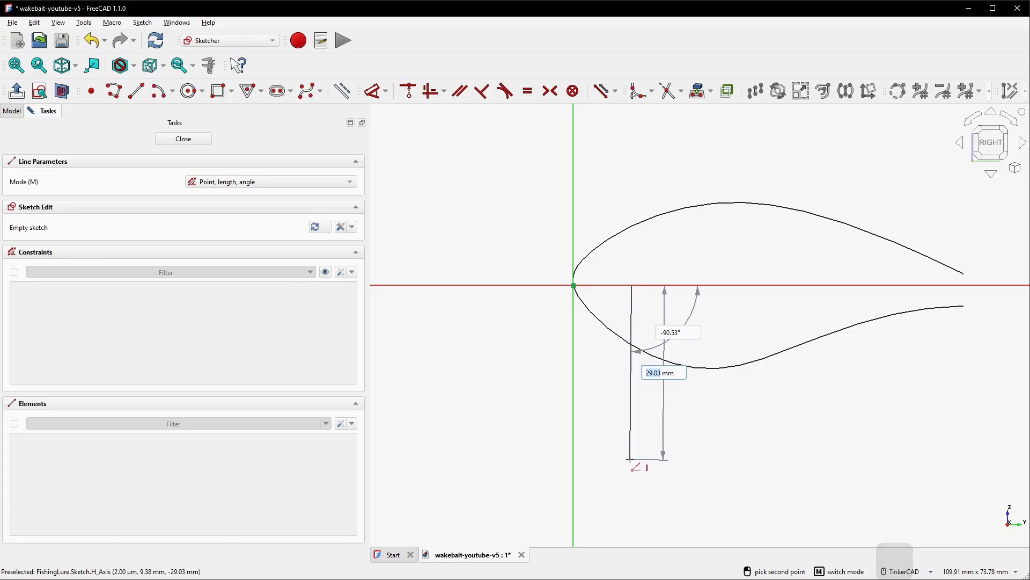
text(19.5)
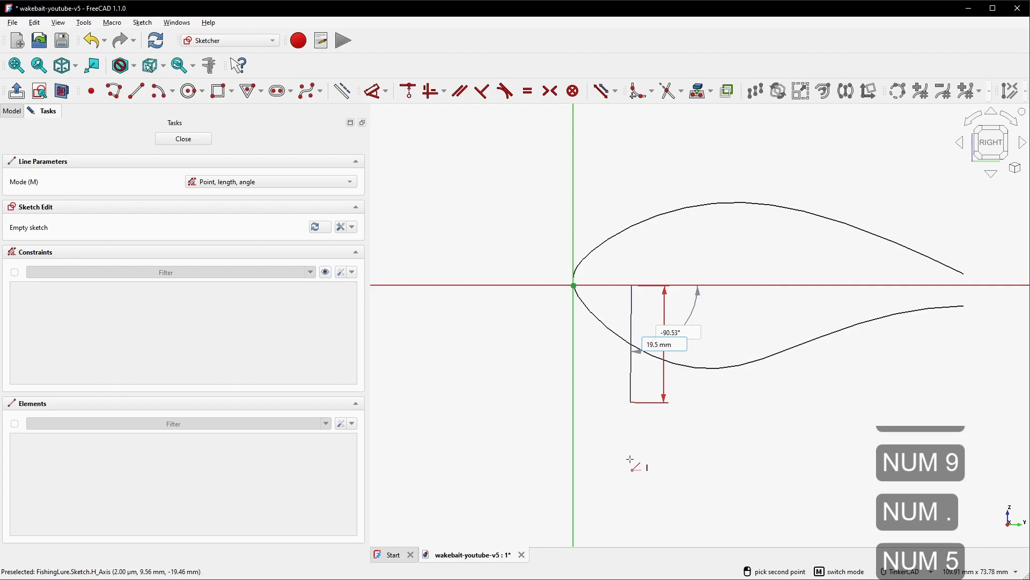
key(Return)
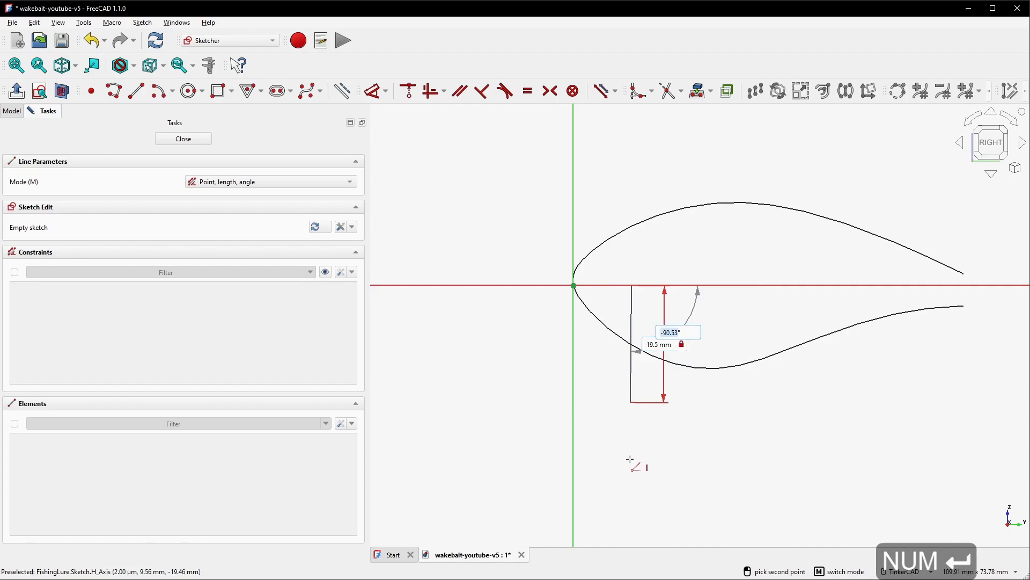
text(-90)
key(Return)
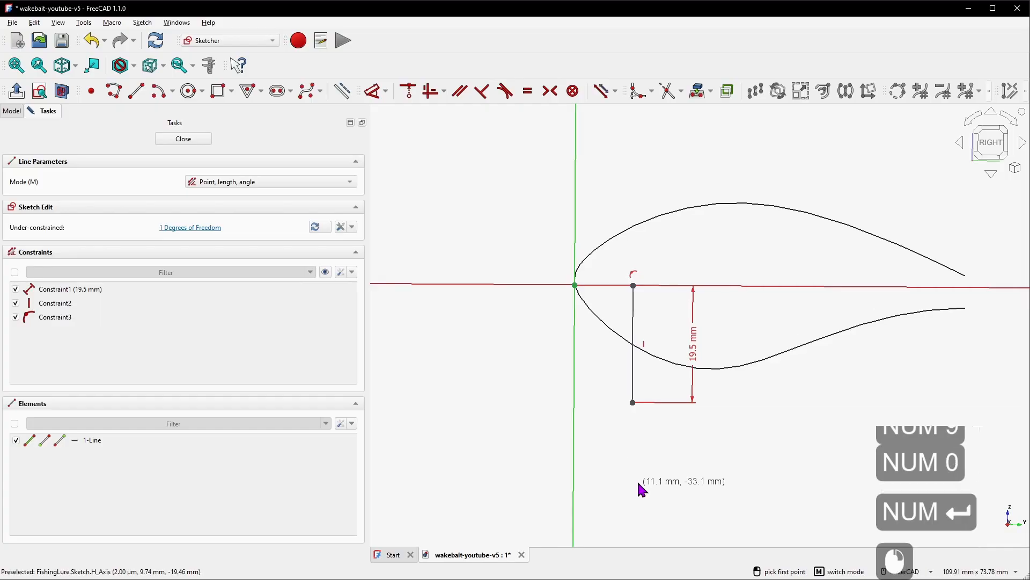
right_click(632, 305)
mouse_move(637, 317)
mouse_down()
mouse_move(580, 320)
mouse_move(753, 320)
mouse_move(617, 323)
mouse_move(637, 322)
mouse_up()
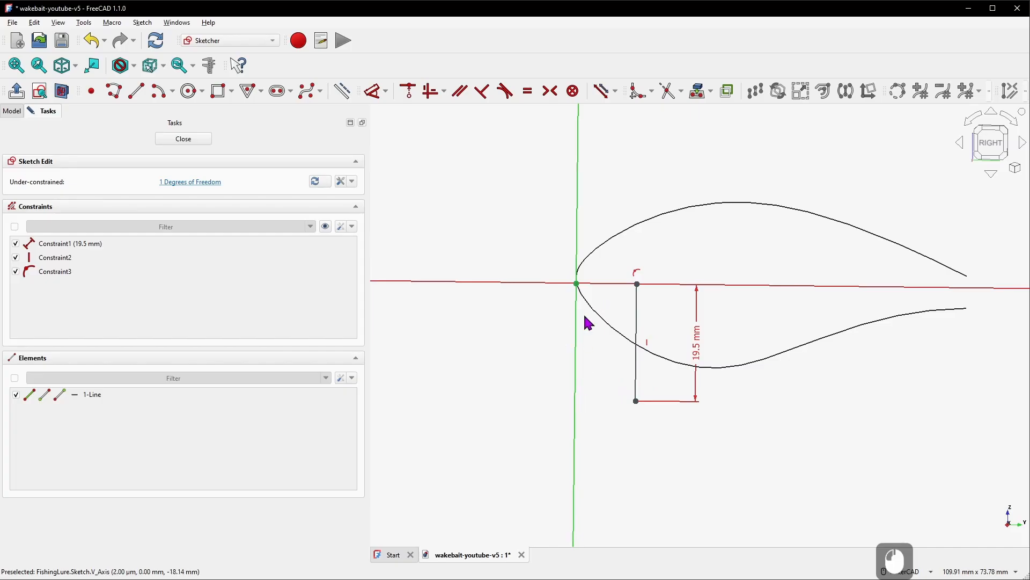
Constrain the line's lower endpoint to 3 mm horizontal distance from the vertical axis
key(d)
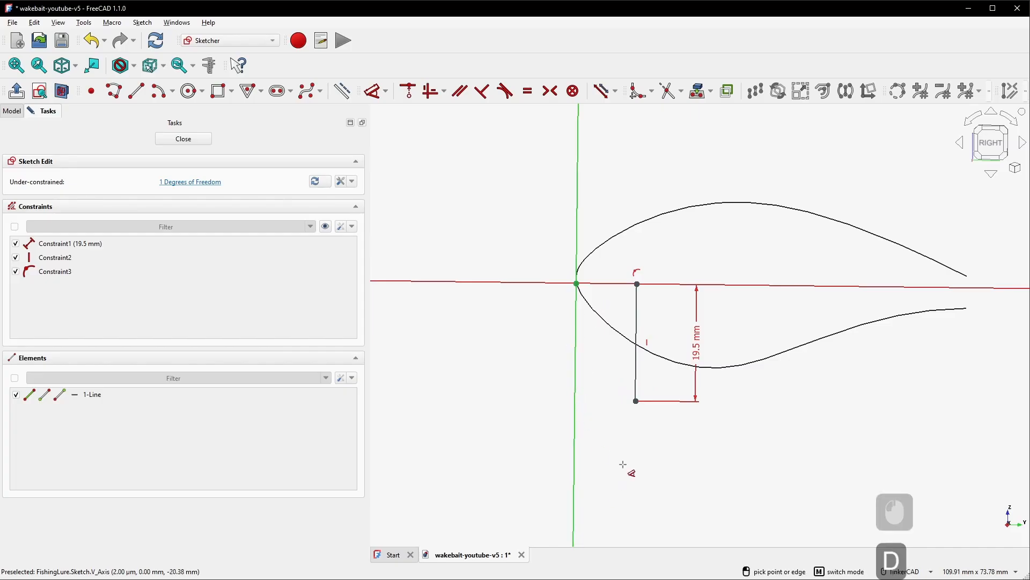
click(636, 401)
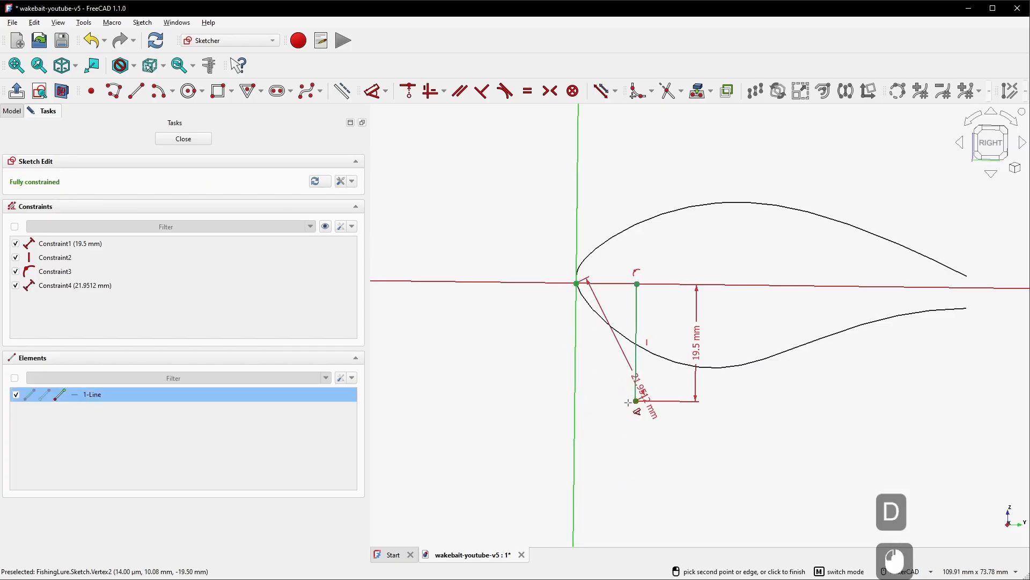
click(576, 408)
click(603, 435)
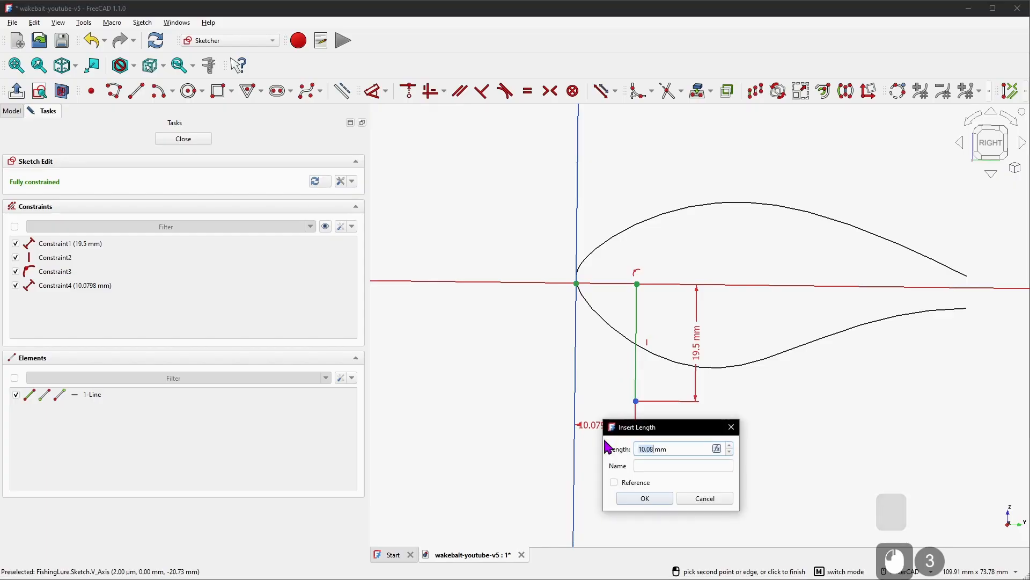
text(3)
key(KP_Enter)
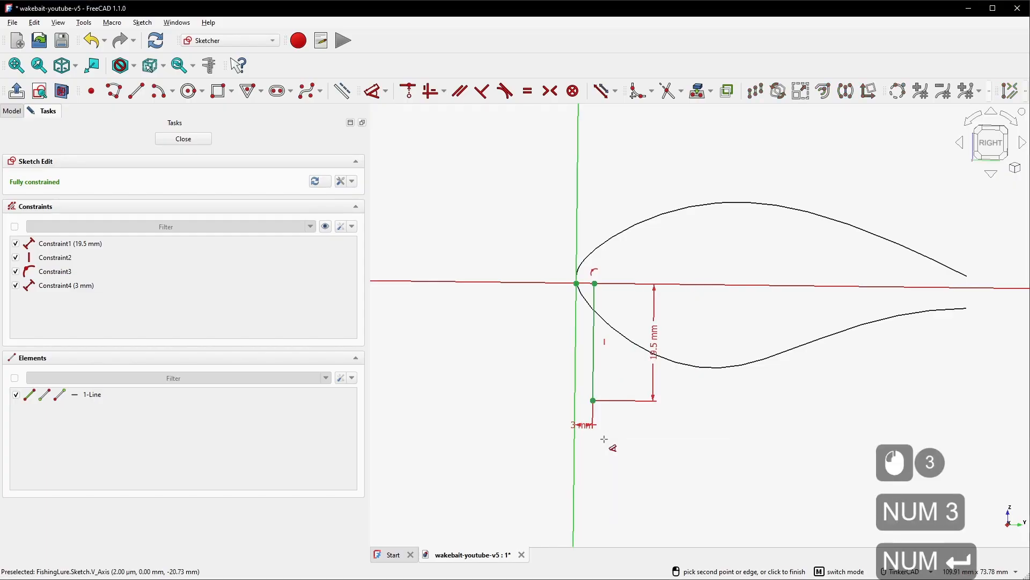
scroll(640, 380, up, 3)
right_click(707, 356)
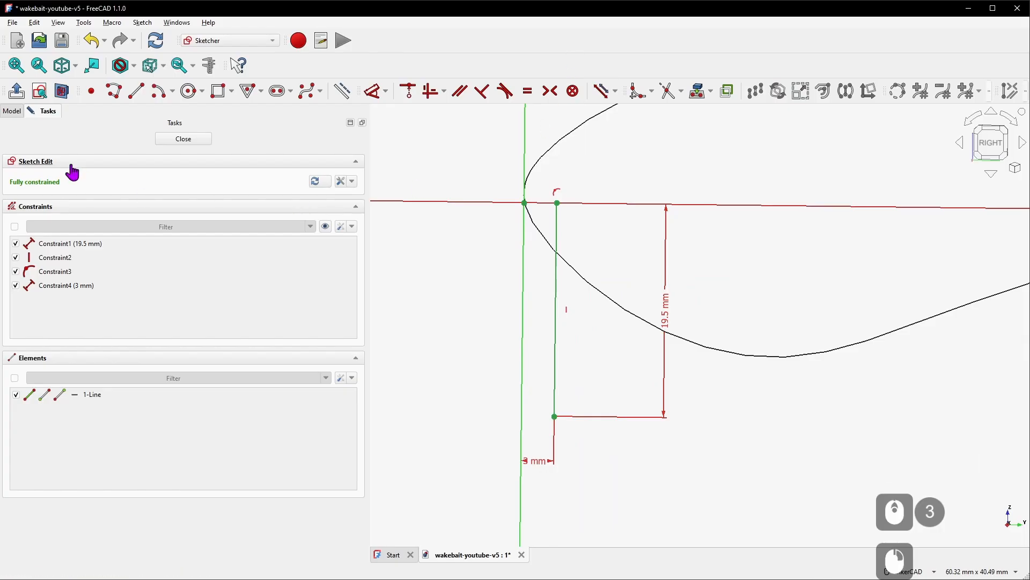
Close the sketch and rename it Bill Anchor
click(199, 139)
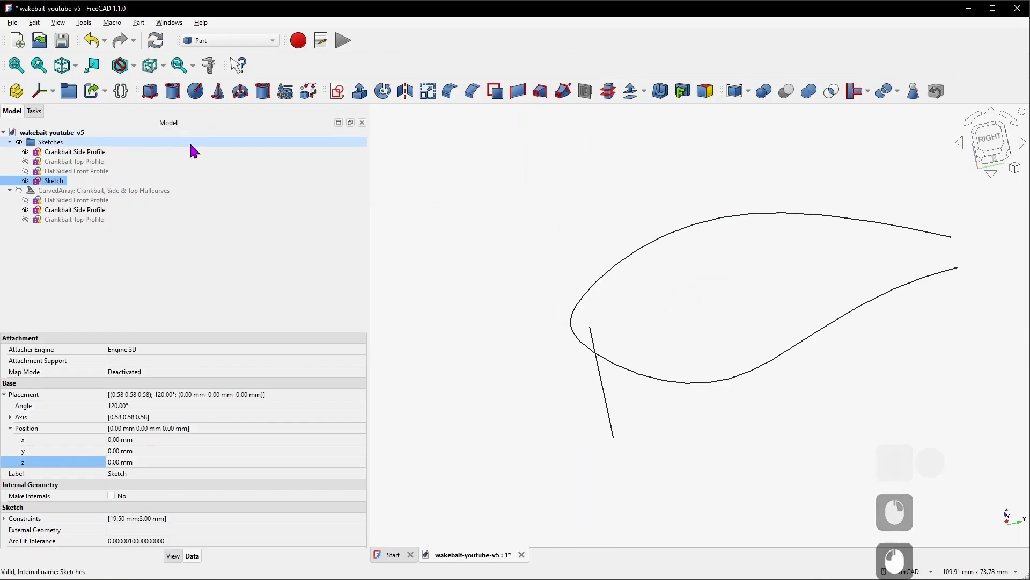
right_click(60, 184)
click(118, 514)
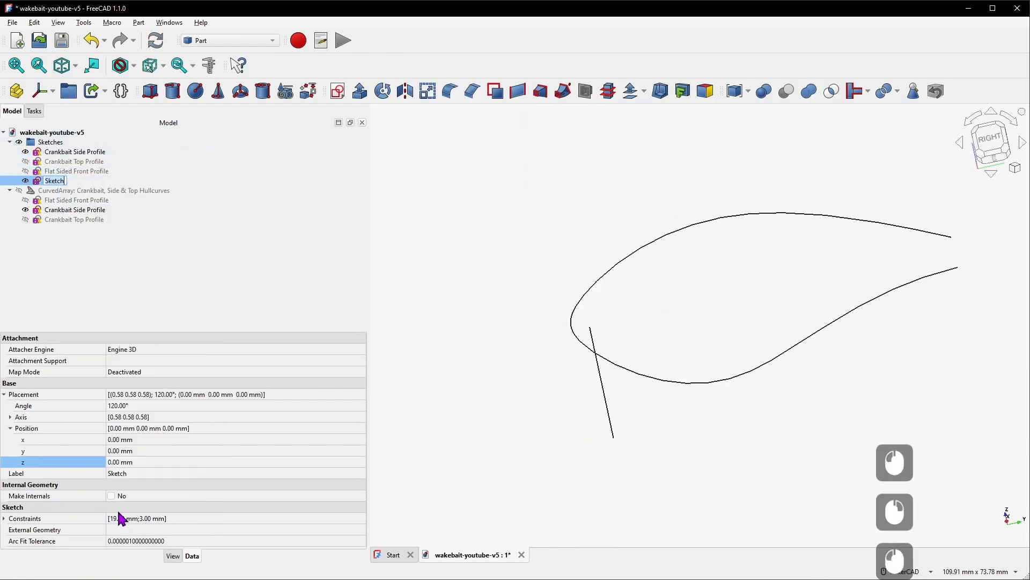
text(Bill A)
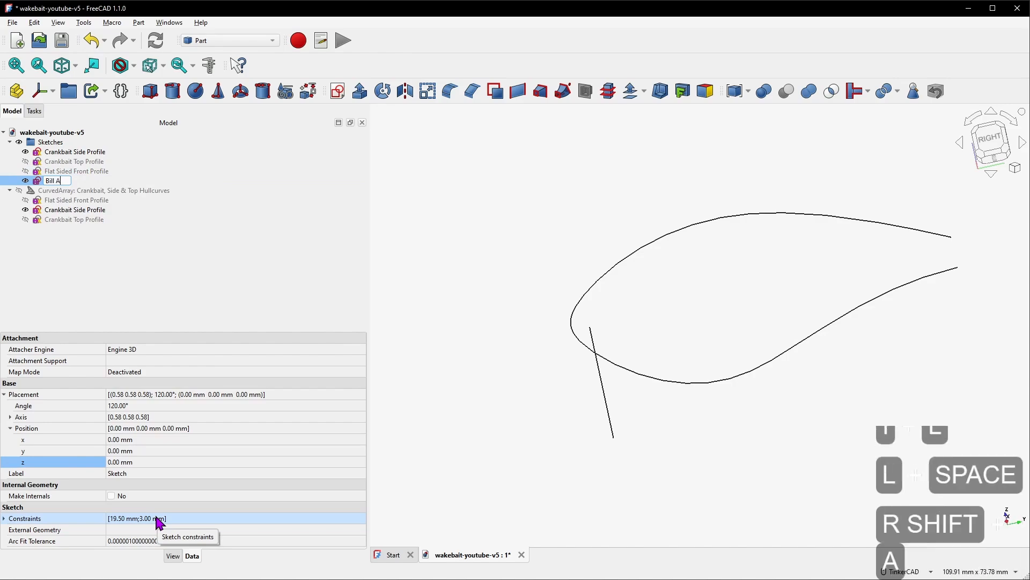
text(nchhor)
key(Return)
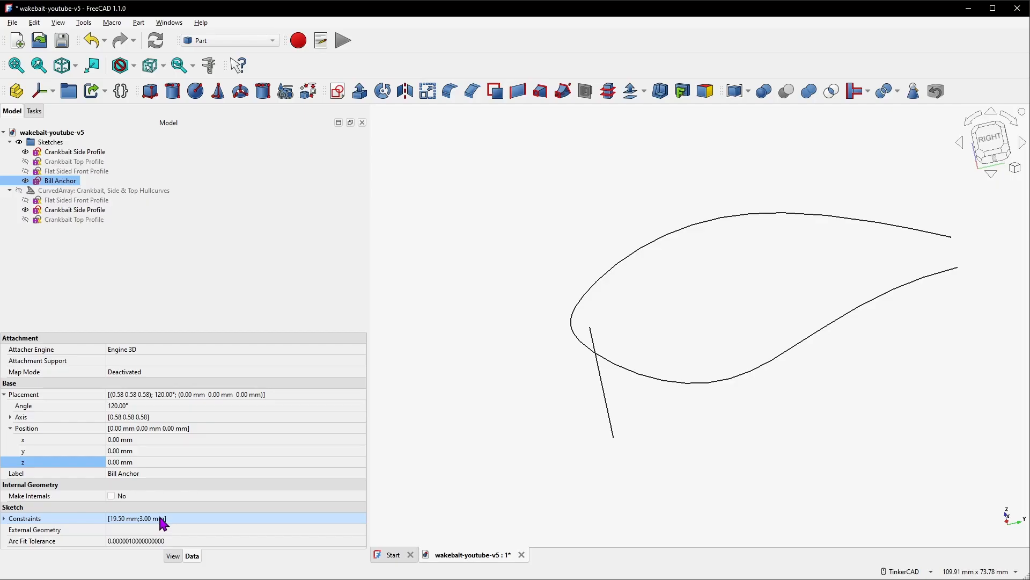
Copy and paste the Bill Anchor sketch to duplicate it
click(76, 185)
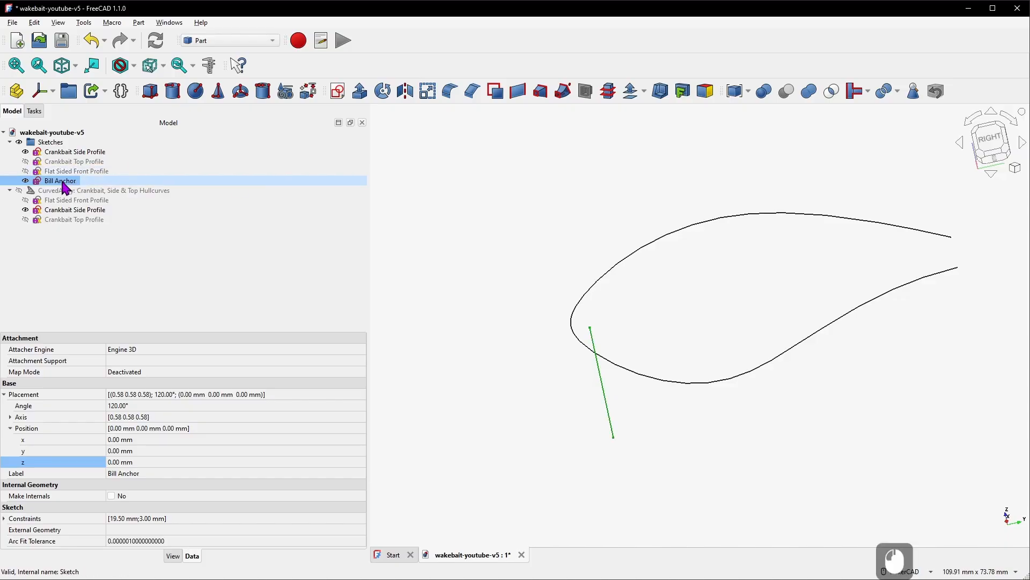
key(ctrl+c)
key(ctrl+v)
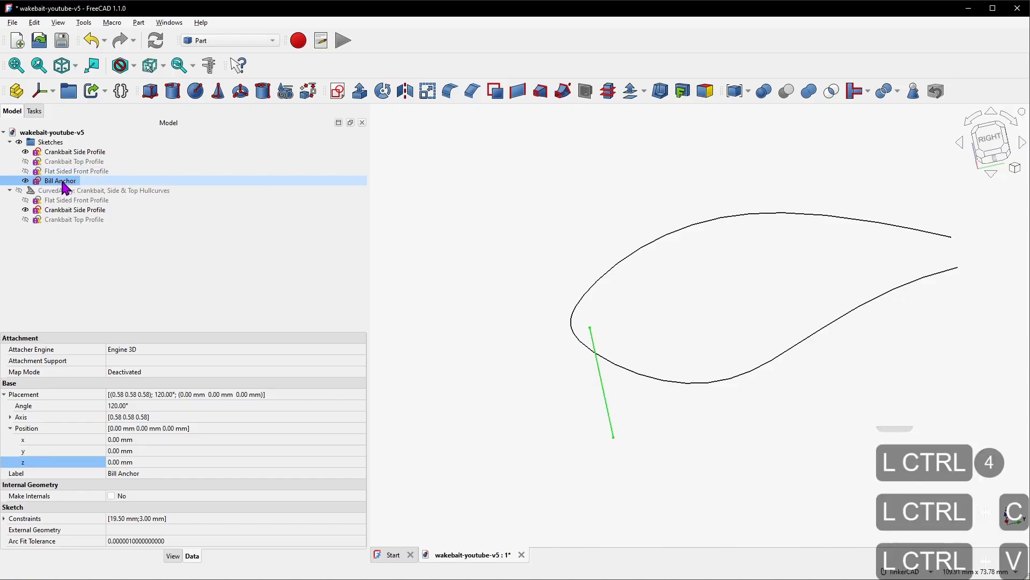
Rename the pasted copy Bill Placement and move it into the Sketches group
click(72, 230)
right_click(75, 237)
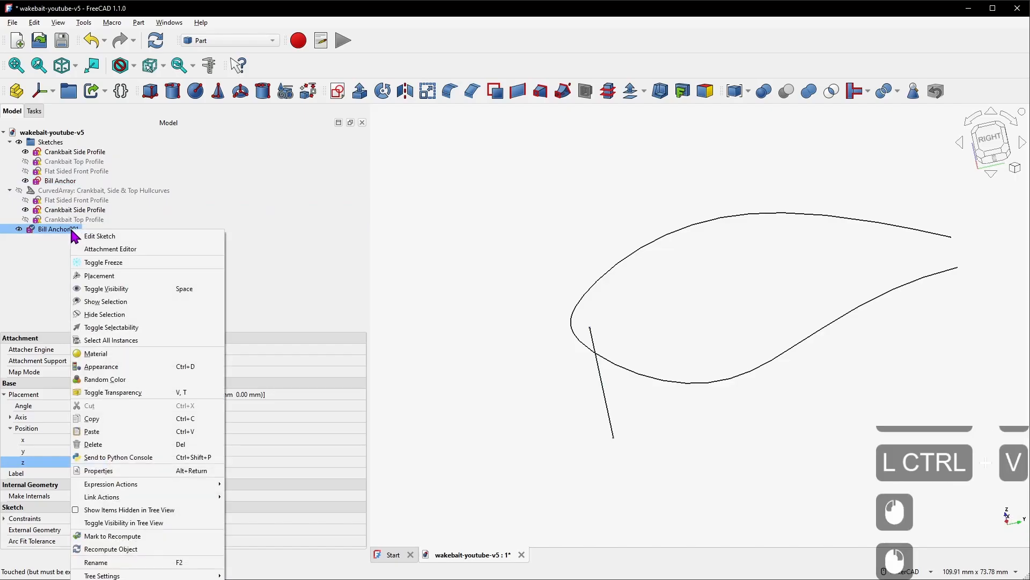
click(139, 564)
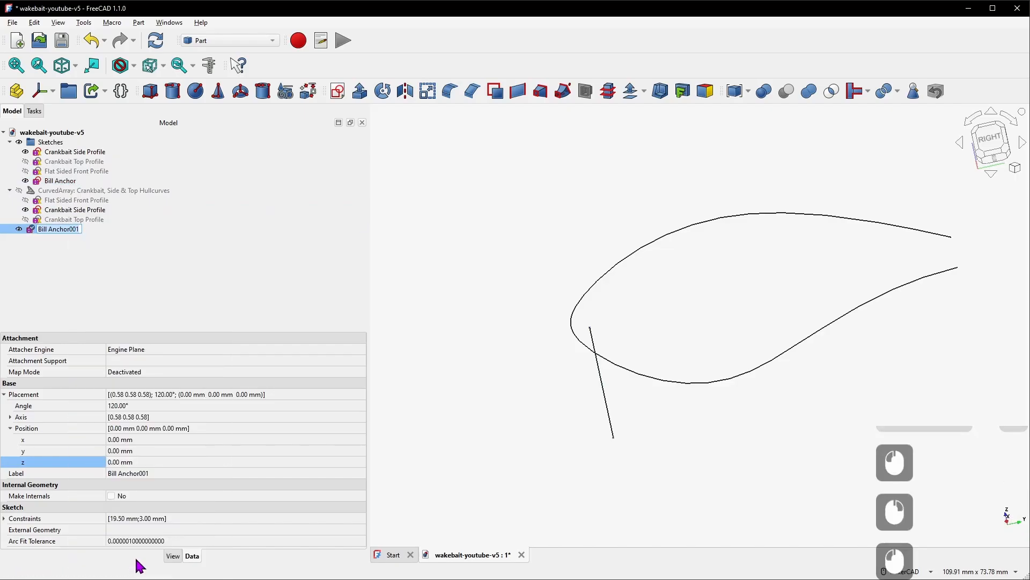
key(End)
key(ctrl+shift+Left)
text(Placement)
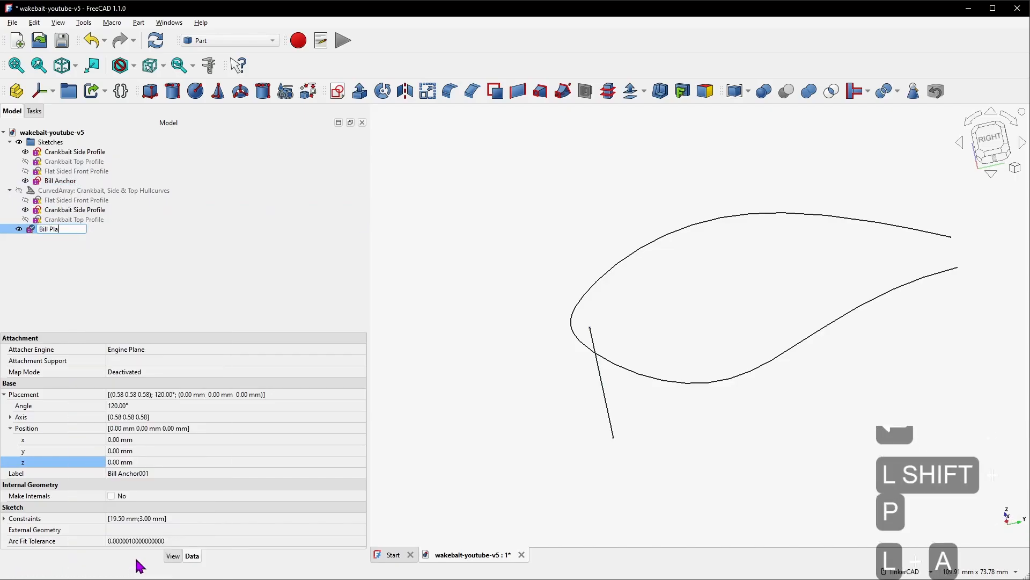
key(Return)
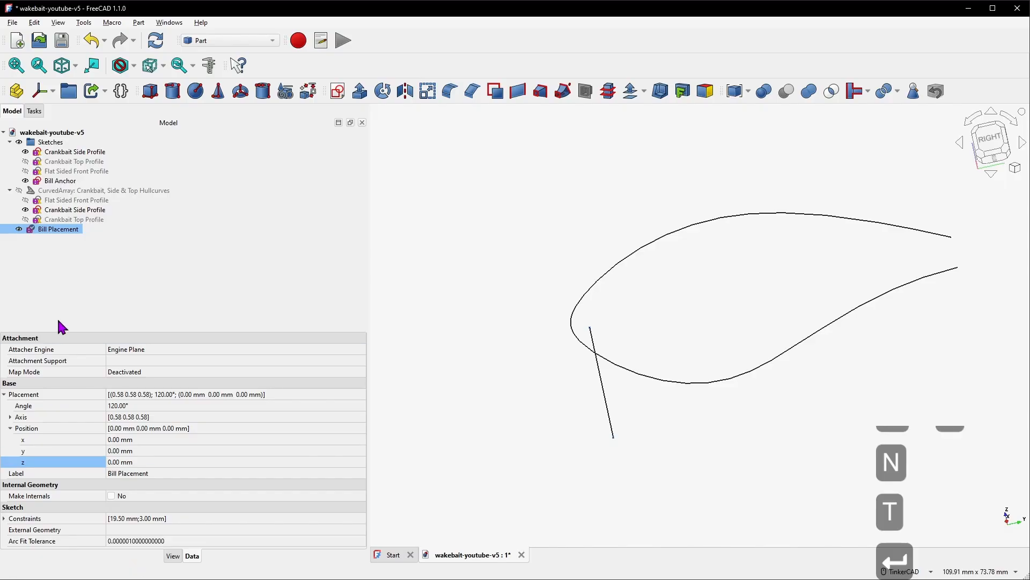
mouse_move(68, 230)
mouse_down()
mouse_move(107, 183)
mouse_move(113, 146)
mouse_up()
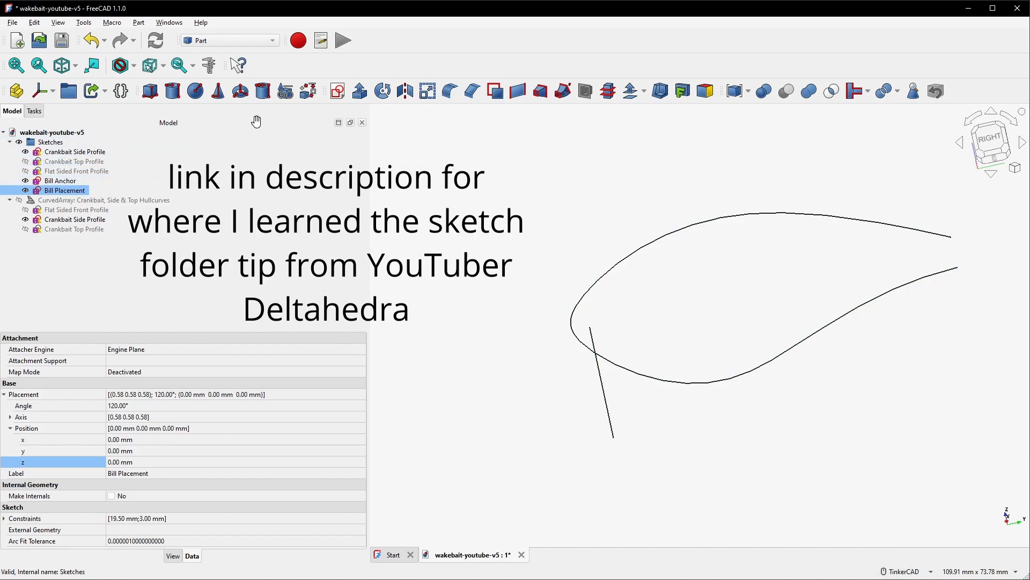
Set the Bill Placement sketch's x position to 10 mm
right_drag(483, 268, 587, 276)
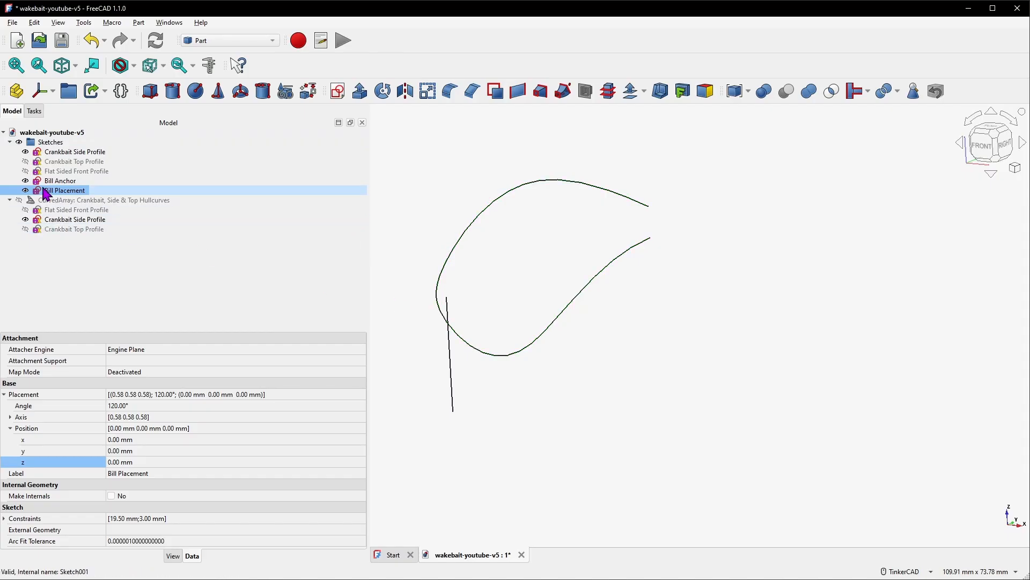
click(82, 192)
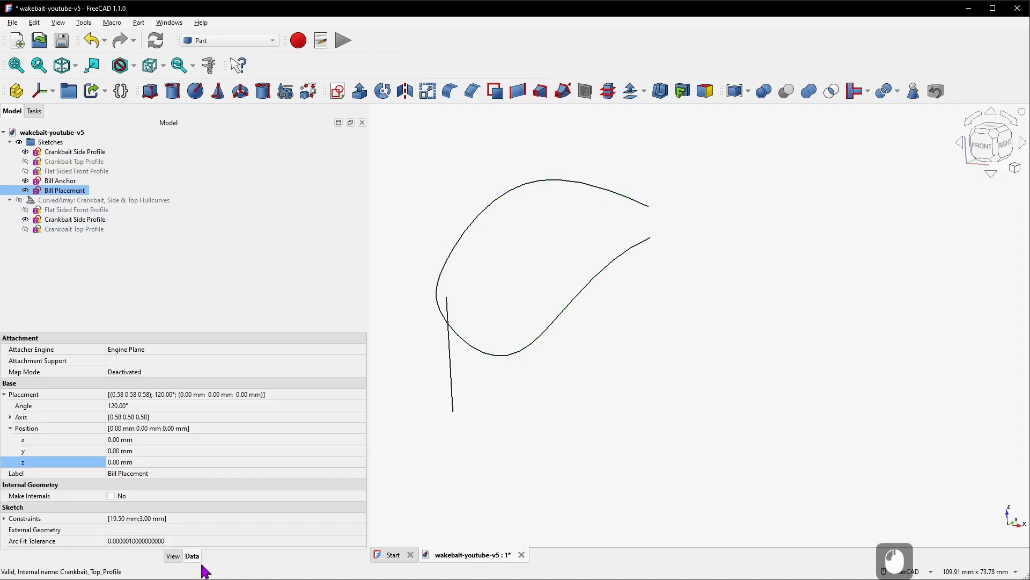
right_drag(483, 331, 519, 331)
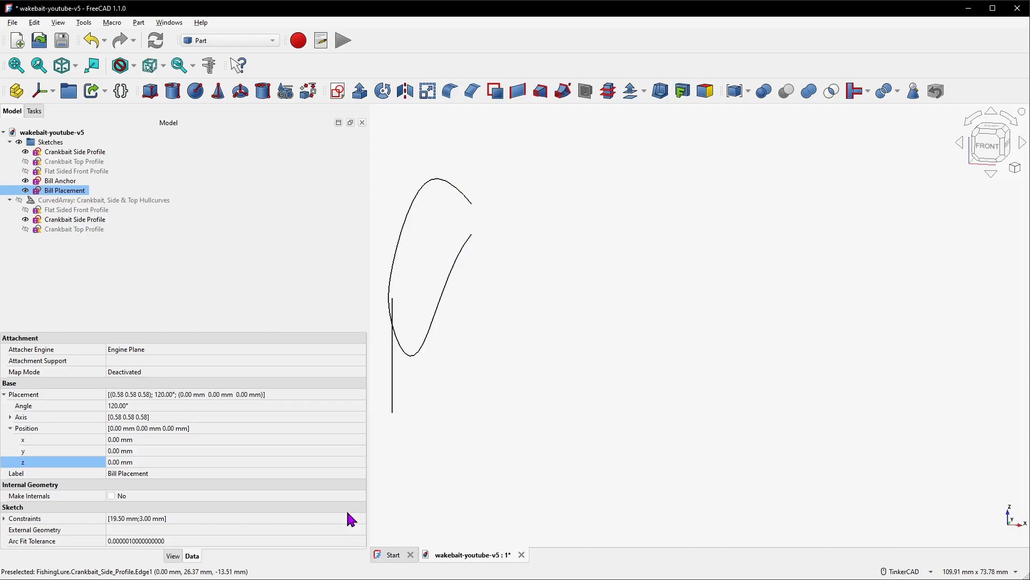
click(144, 439)
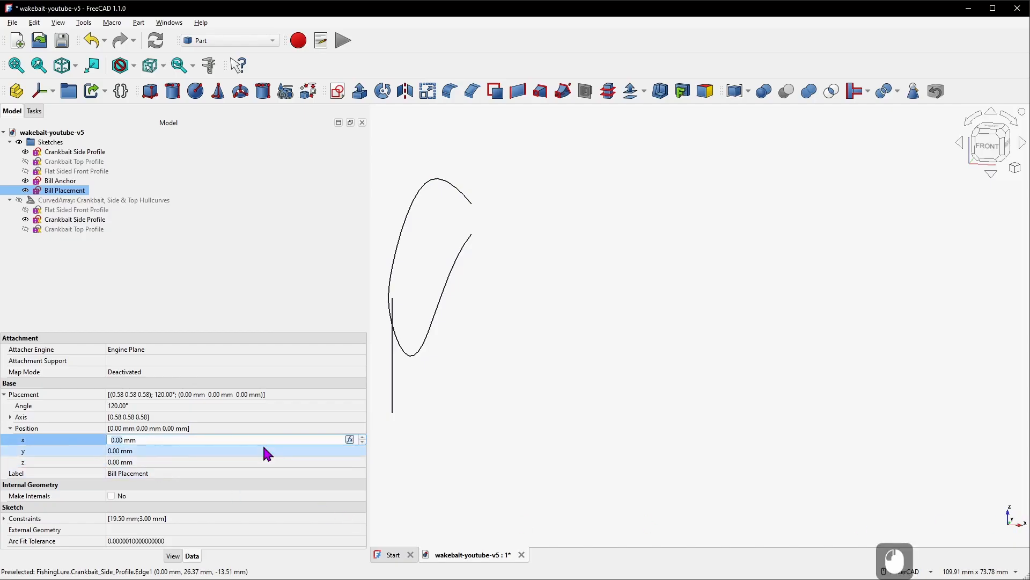
text(10)
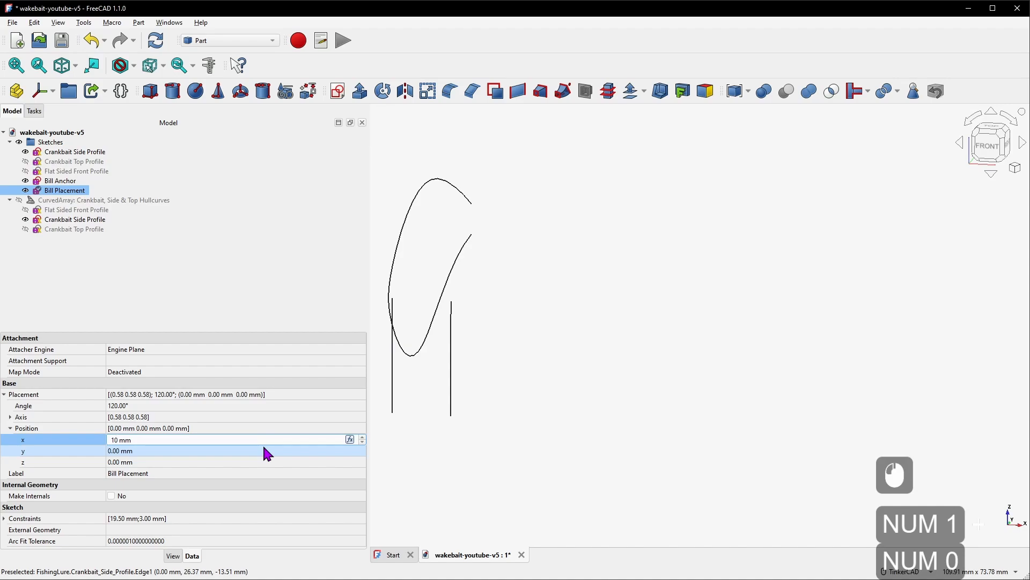
click(637, 391)
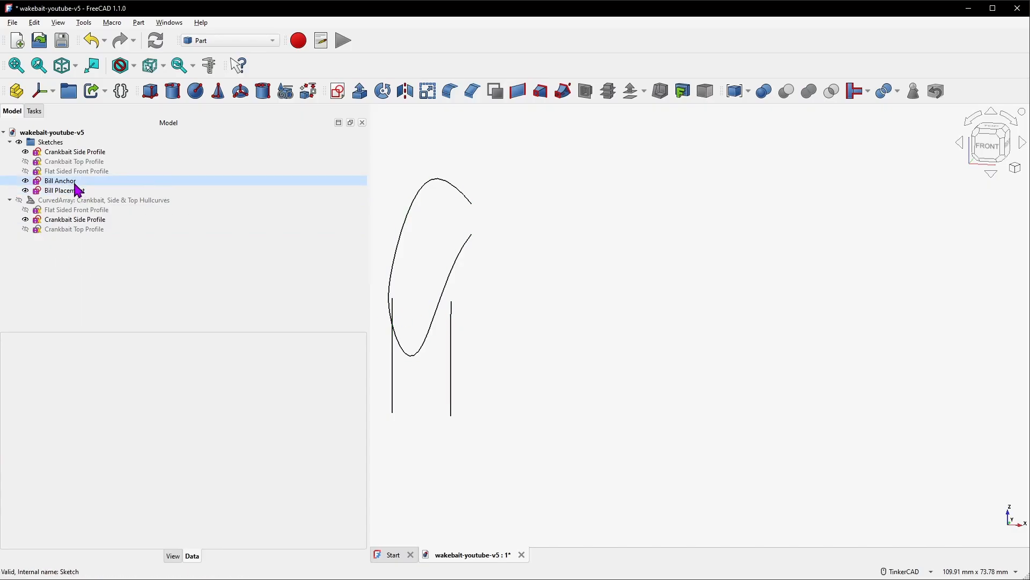
Set the point size of both the Bill Anchor and Bill Placement sketches to 10
click(75, 182)
ctrl+click(76, 191)
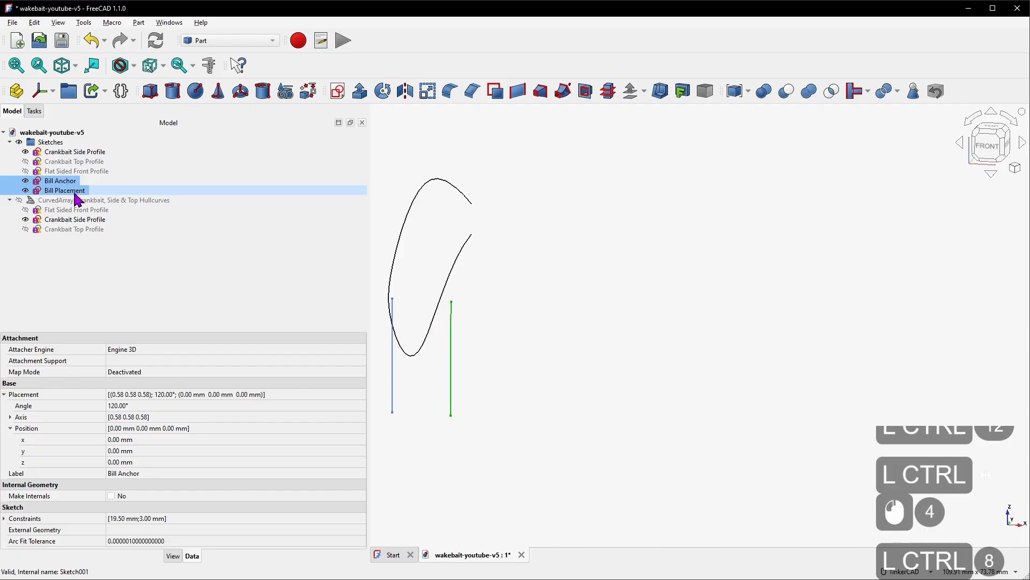
click(172, 556)
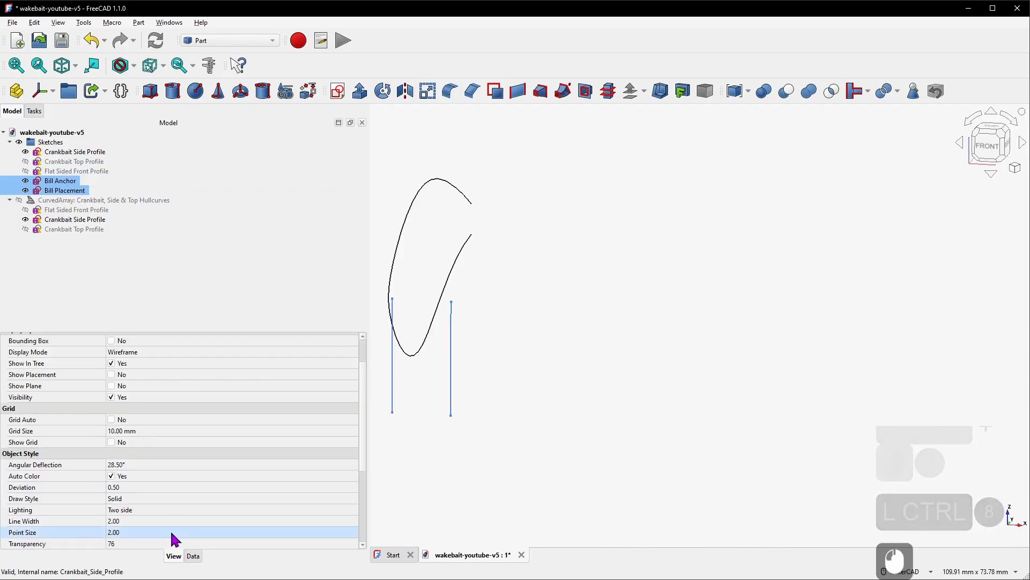
scroll(65, 362, down, 4)
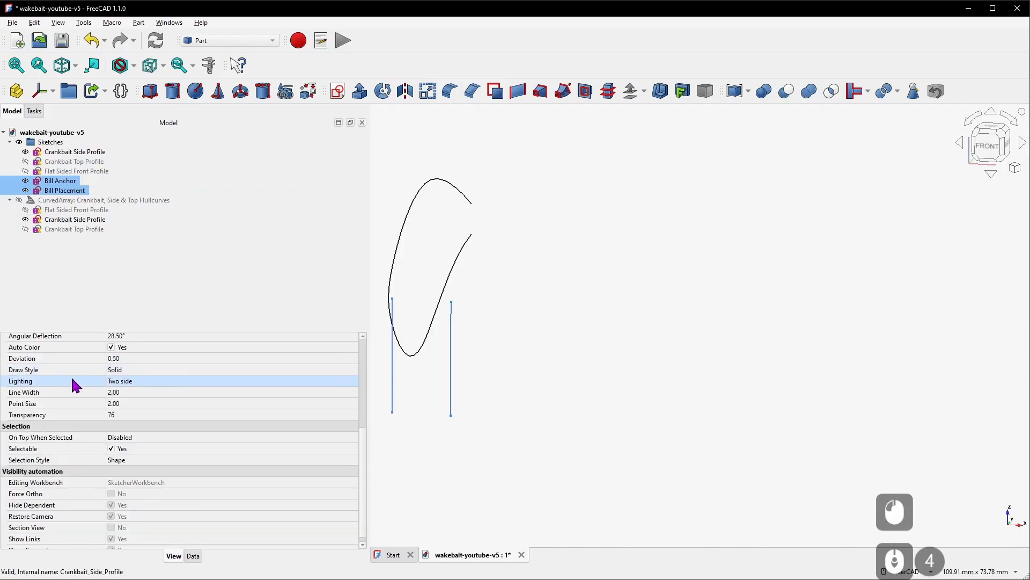
click(140, 401)
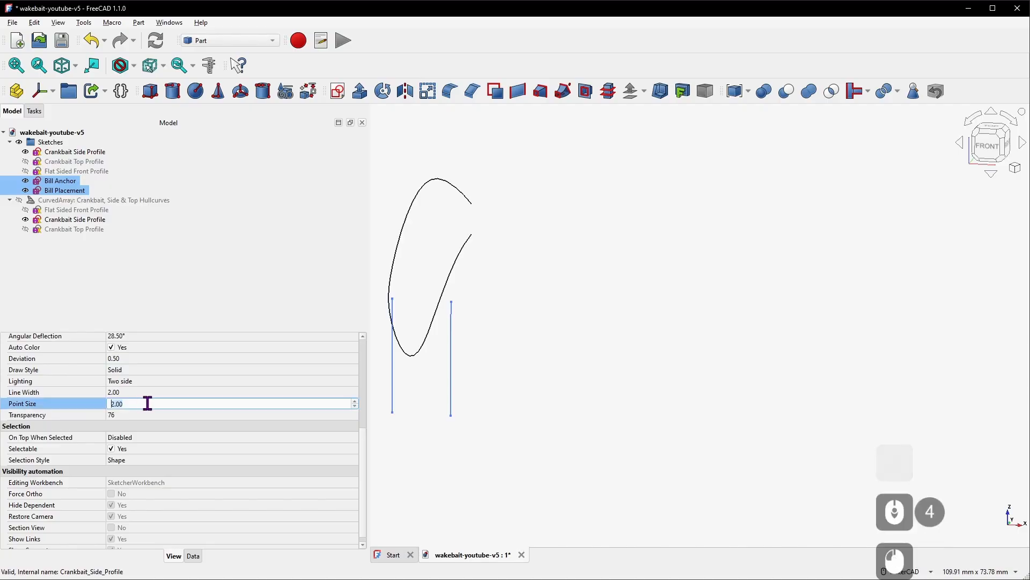
text(10)
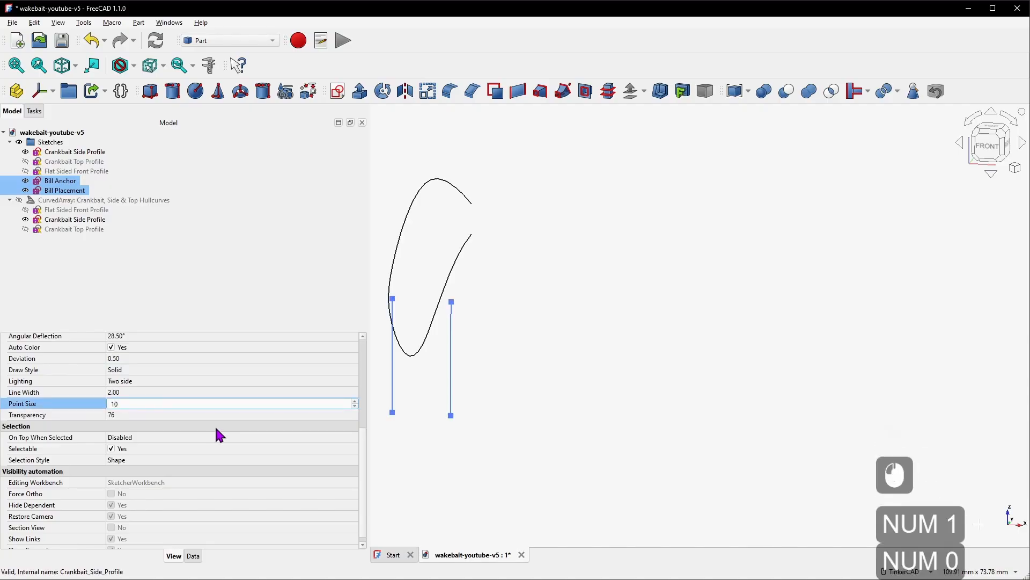
click(508, 354)
click(439, 318)
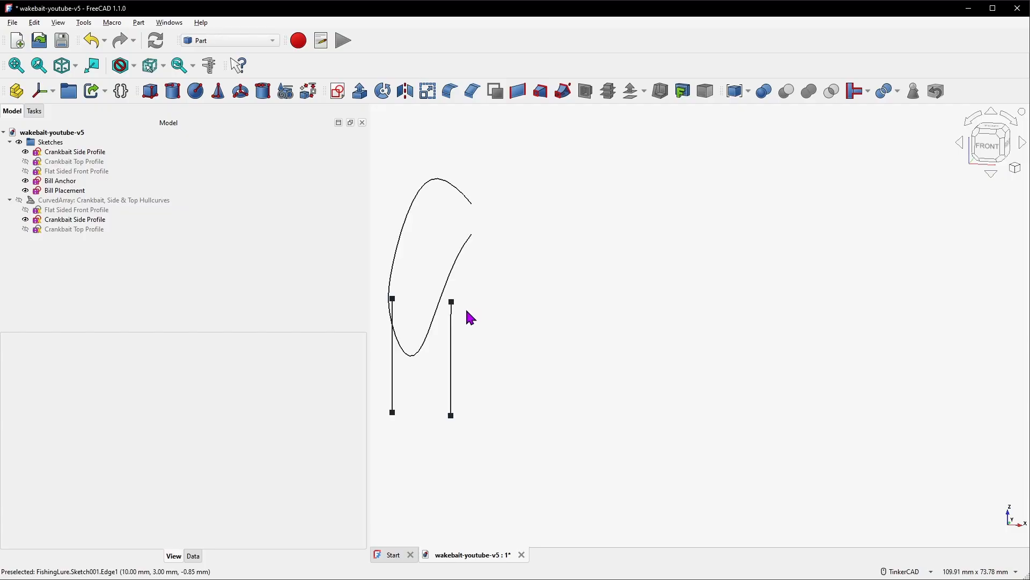
Create a new sketch attached as a plane by 3 points: both Bill Anchor line endpoints and the Bill Placement line's top endpoint
middle_drag(494, 370, 727, 349)
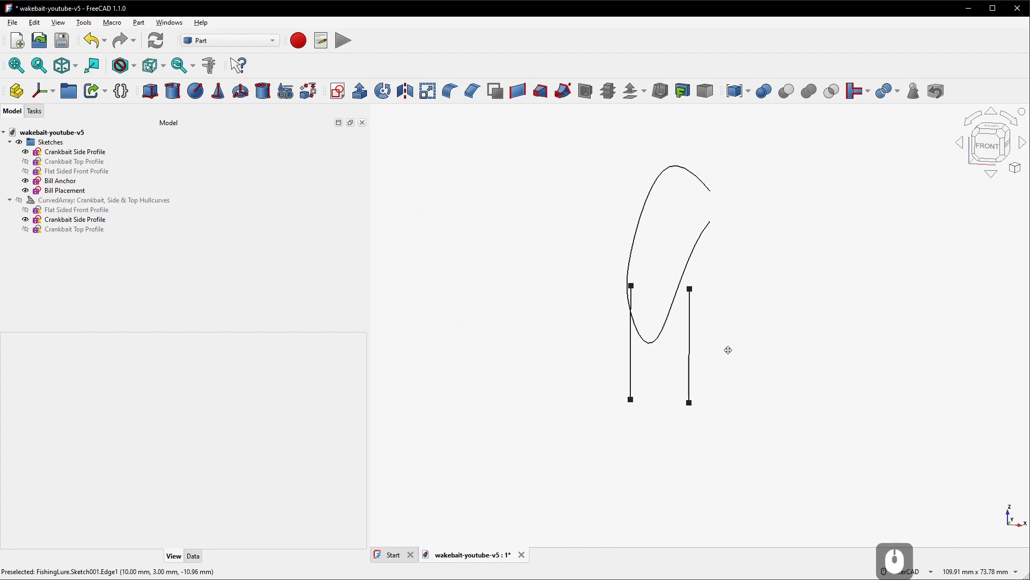
scroll(689, 333, up, 4)
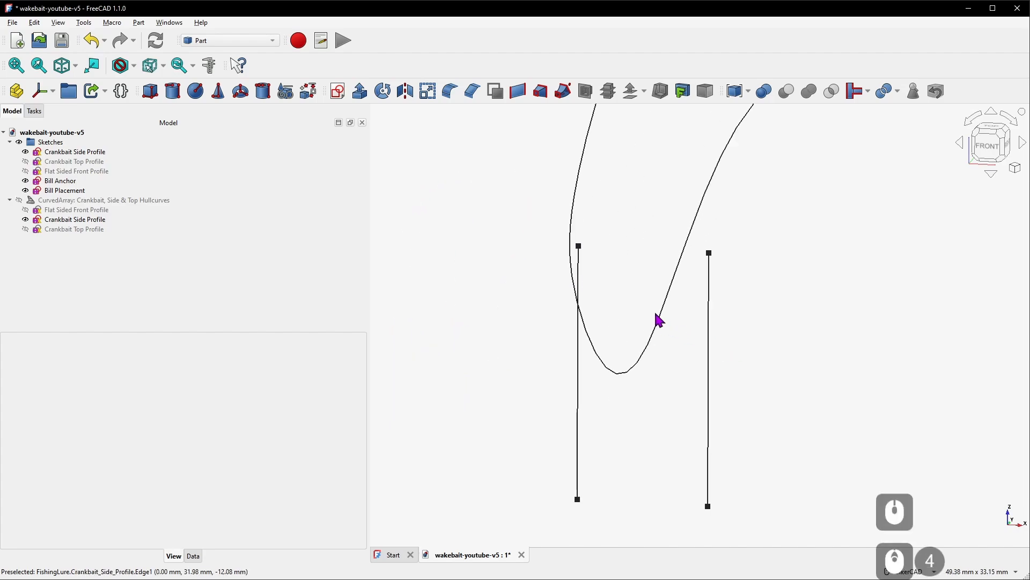
click(579, 247)
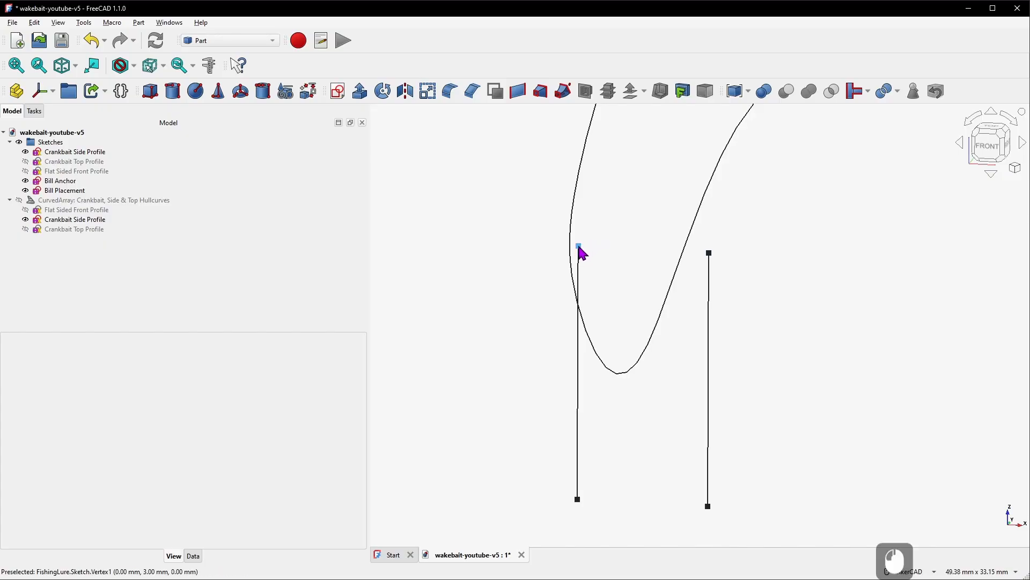
ctrl+click(577, 500)
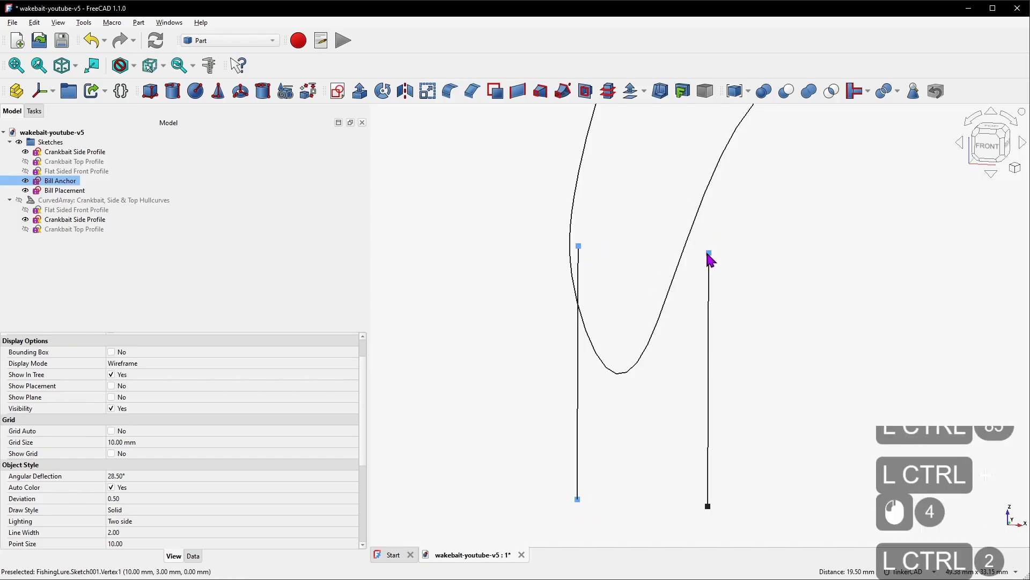
ctrl+click(708, 253)
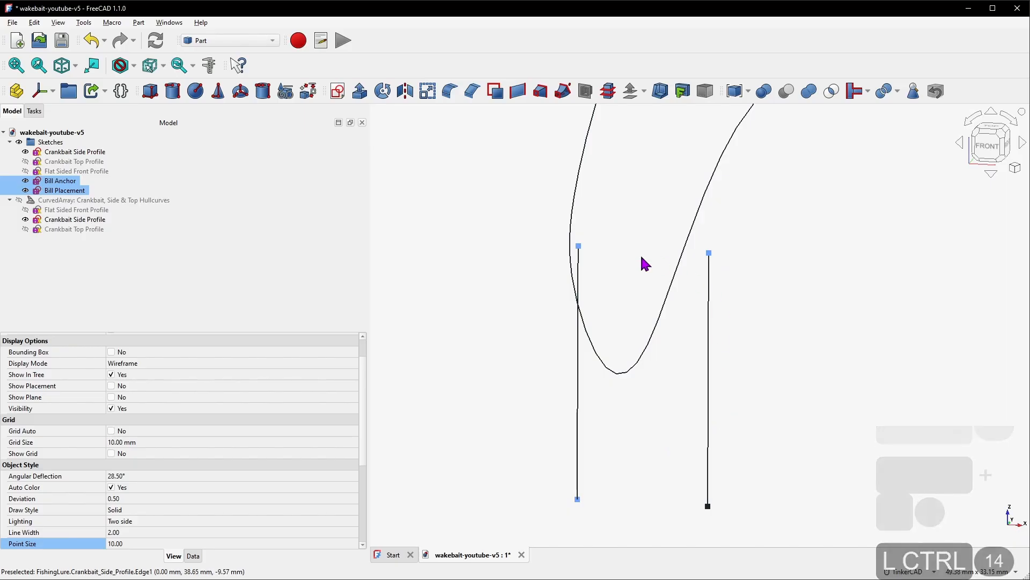
ctrl+click(578, 499)
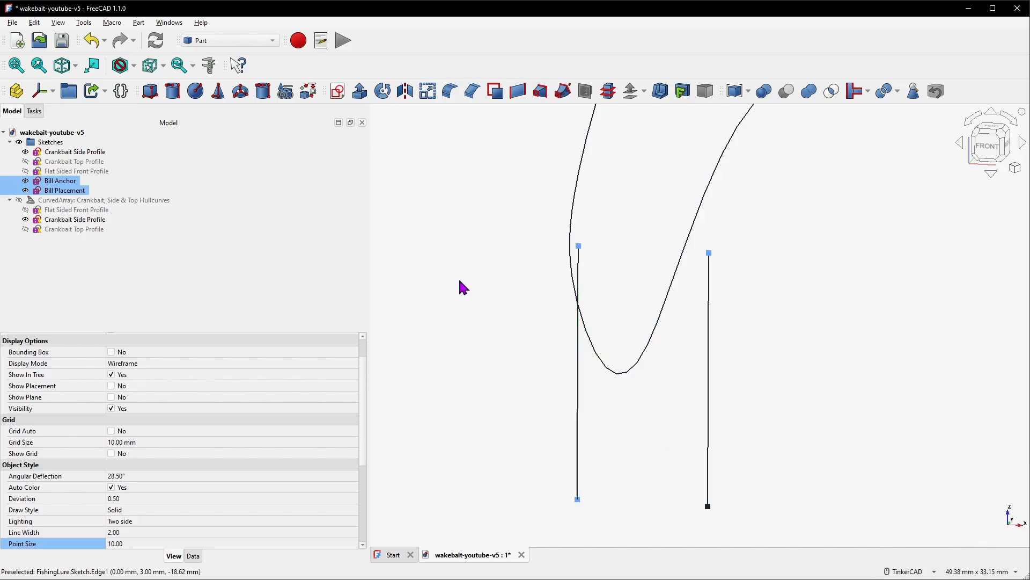
click(339, 96)
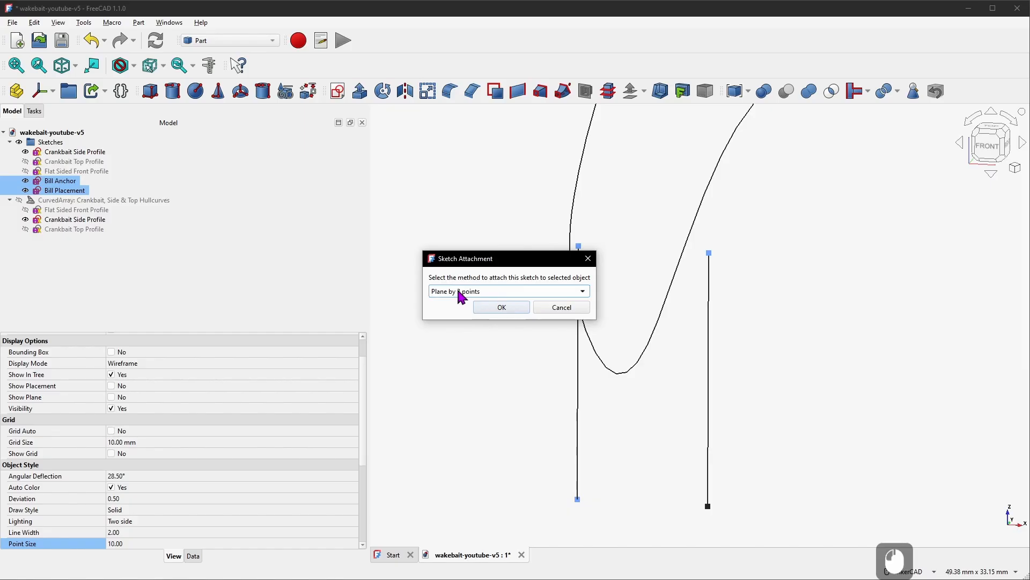
click(501, 307)
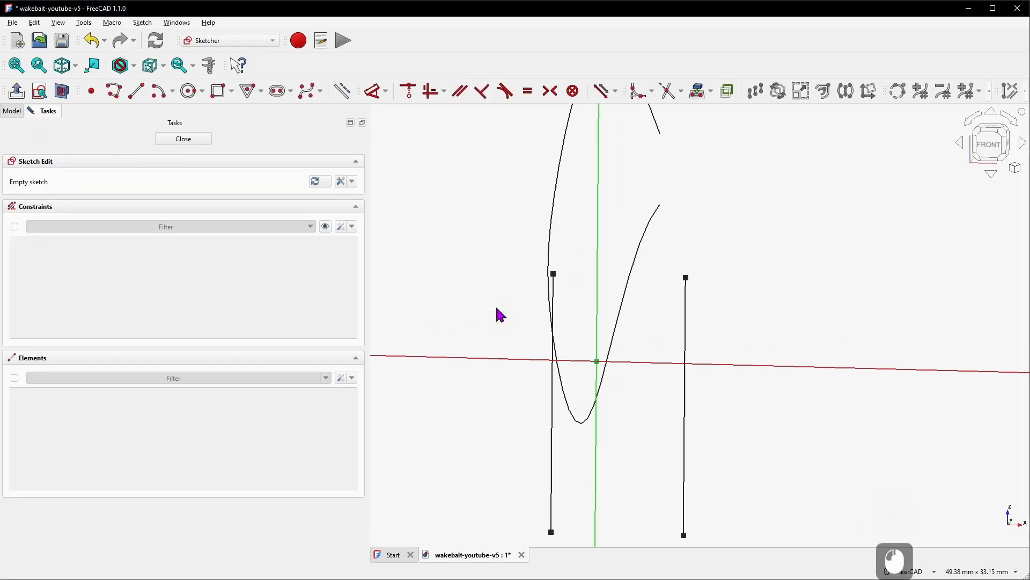
Show the curved array alongside the new sketch
scroll(563, 312, down, 2)
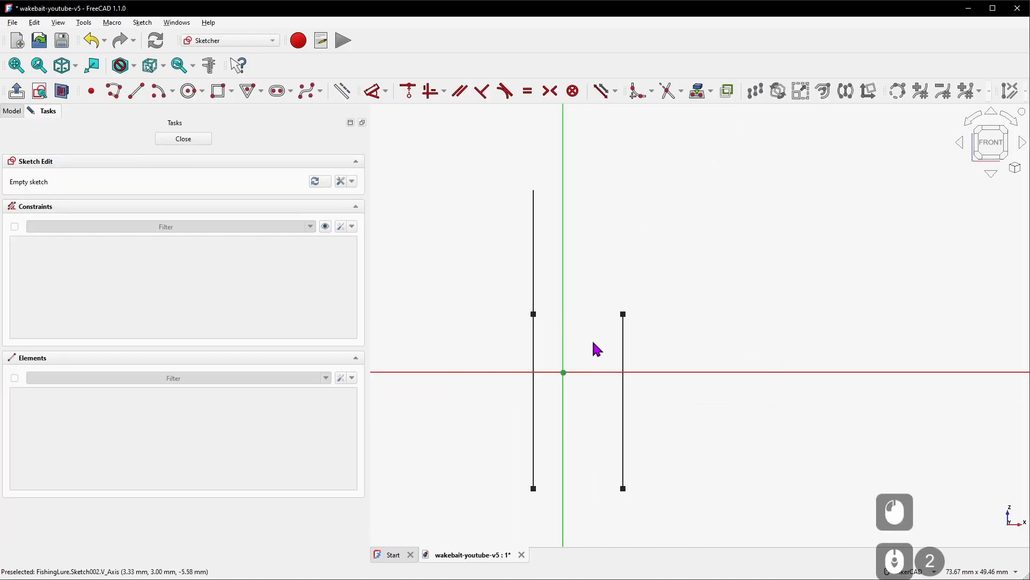
drag(593, 349, 570, 322)
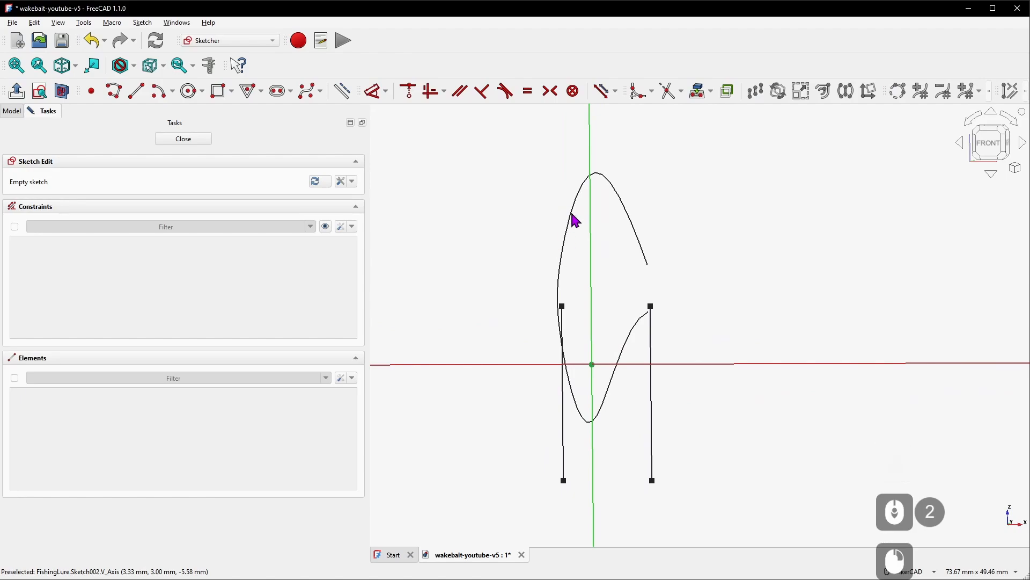
click(12, 112)
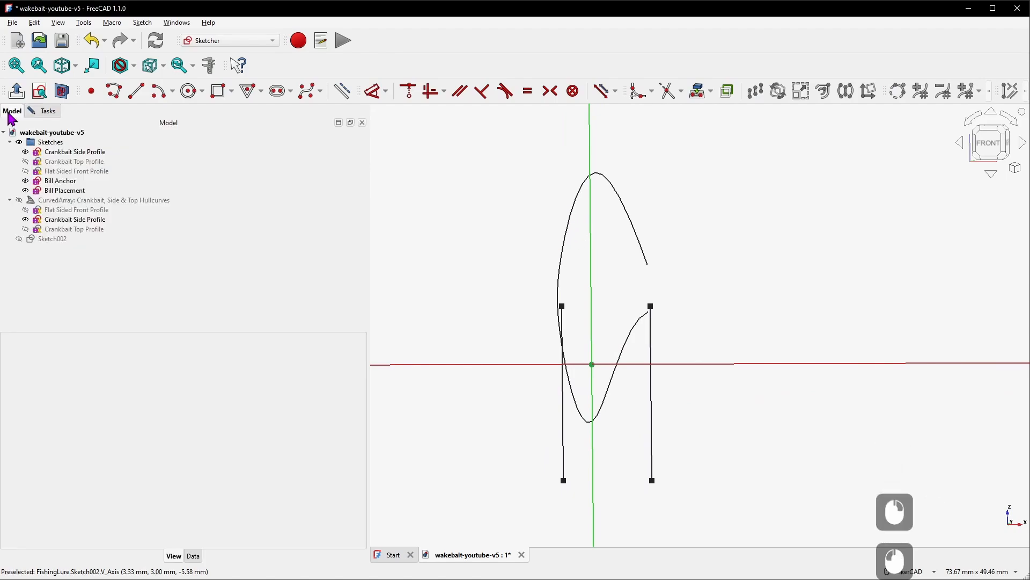
click(89, 200)
key(space)
drag(497, 286, 511, 293)
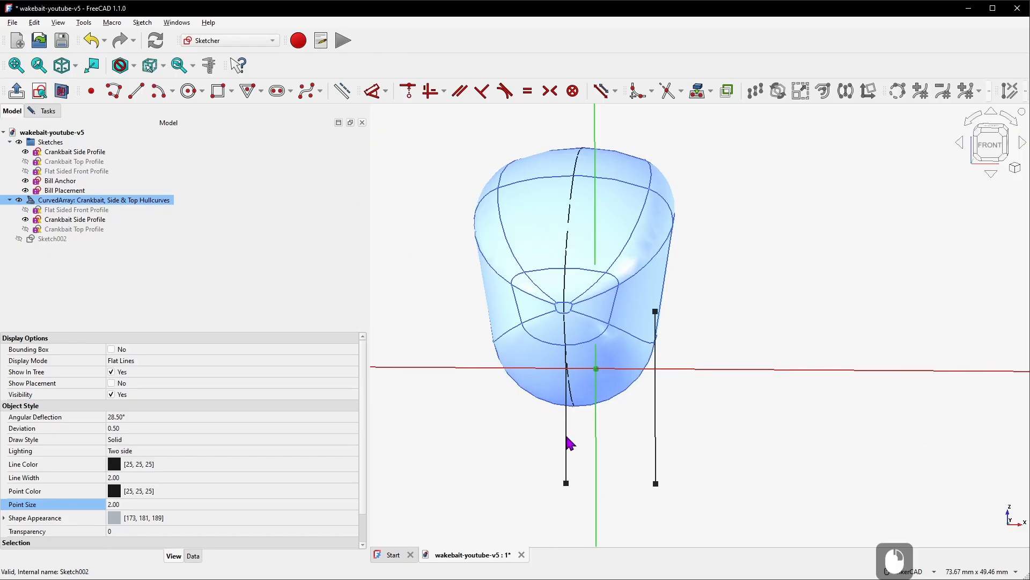
Hide the curved array and project the Bill Anchor line into the new sketch as construction external geometry
key(space)
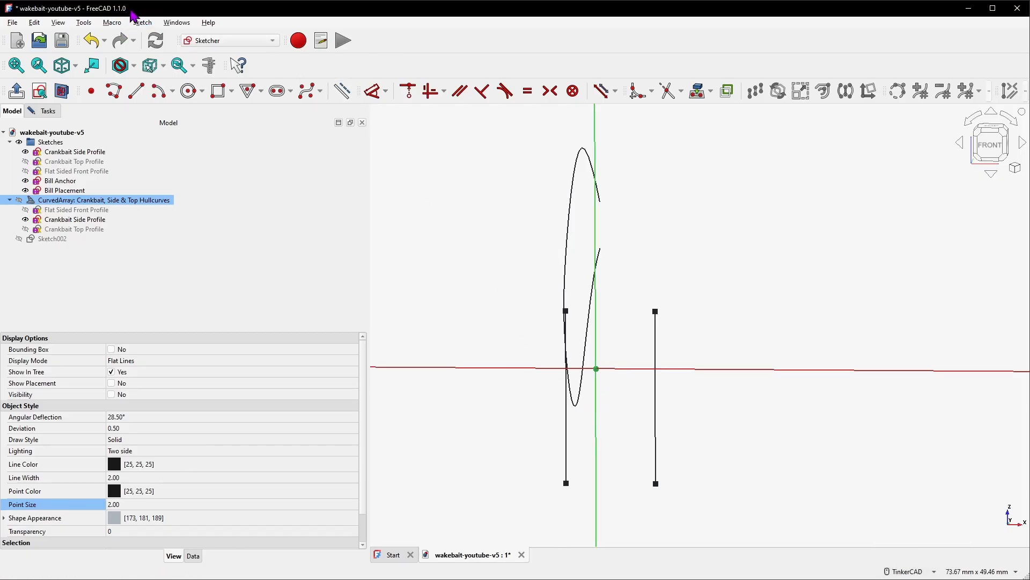
click(344, 92)
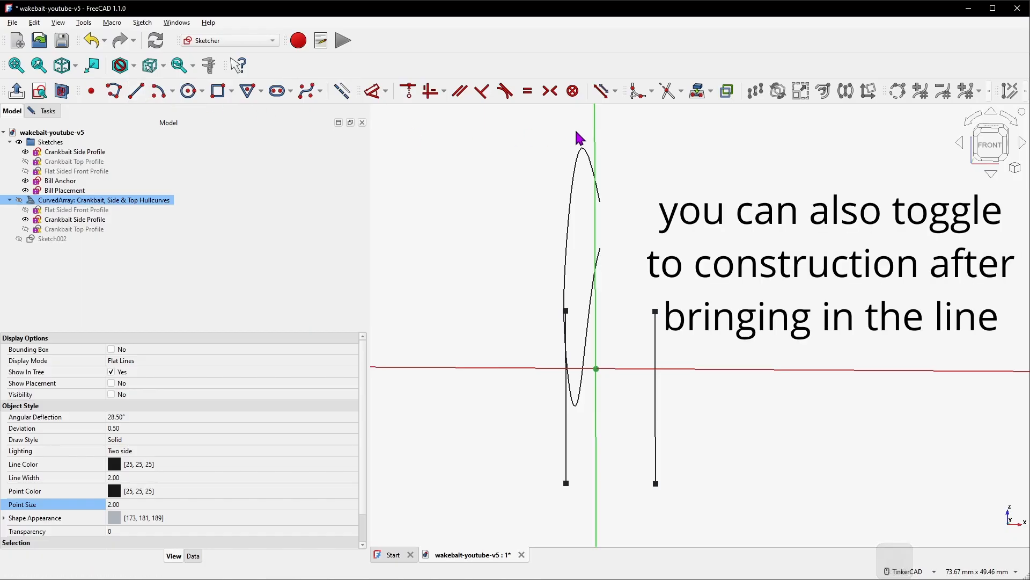
click(696, 92)
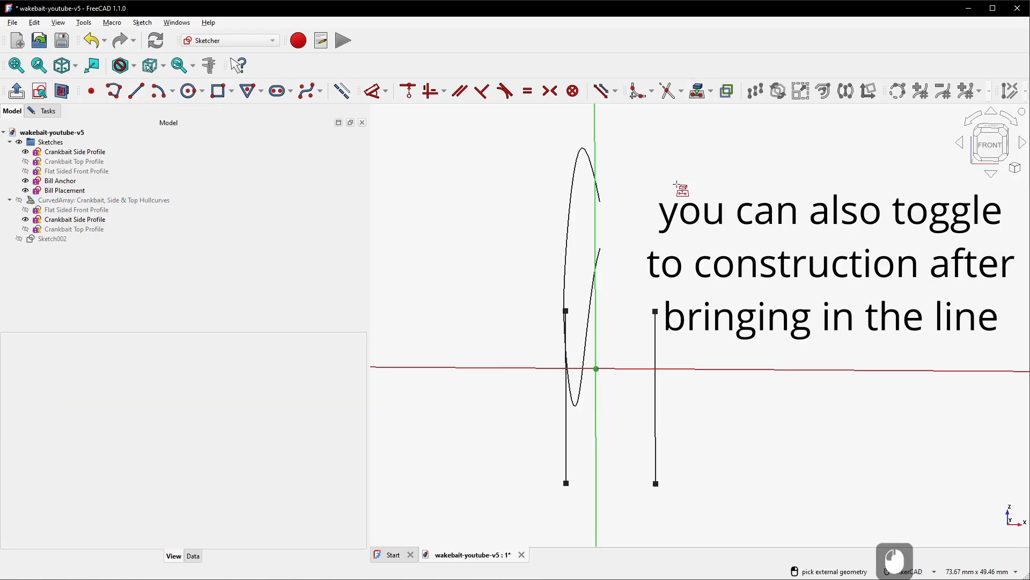
click(567, 440)
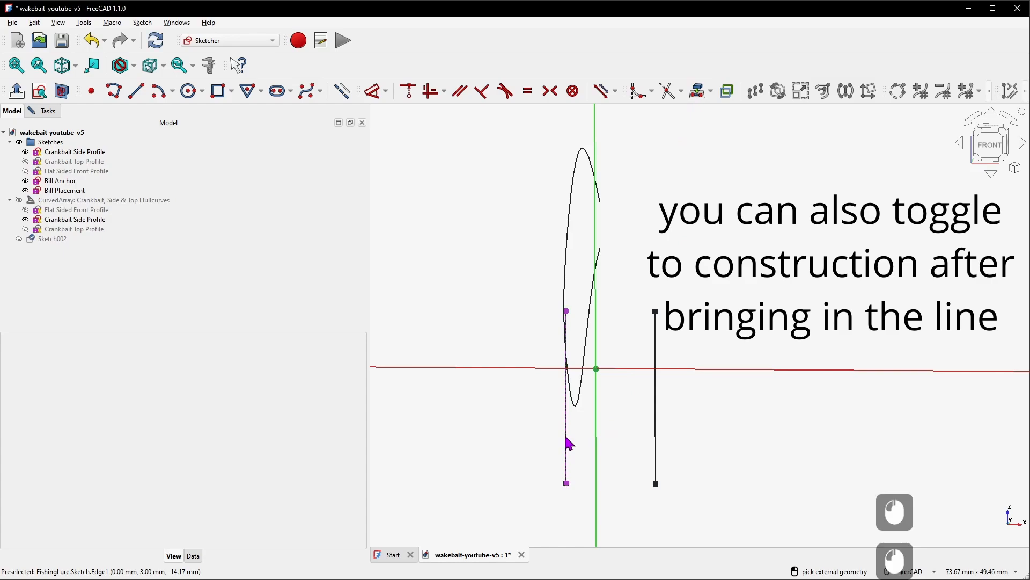
right_click(494, 293)
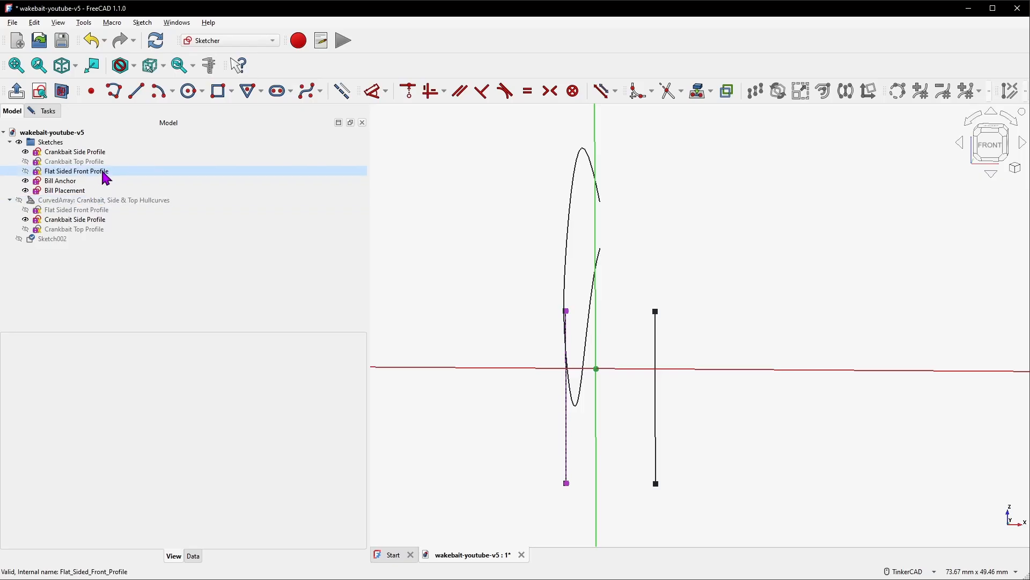
Hide the Crankbait Side Profile, Bill Anchor and Bill Placement sketches
click(86, 153)
key(space)
click(72, 181)
key(space)
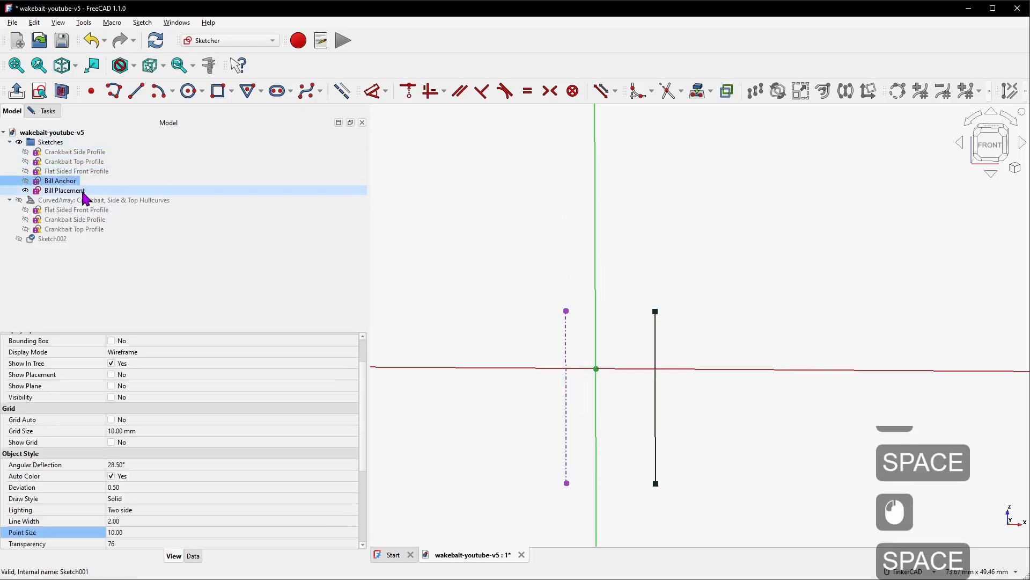
click(81, 191)
key(space)
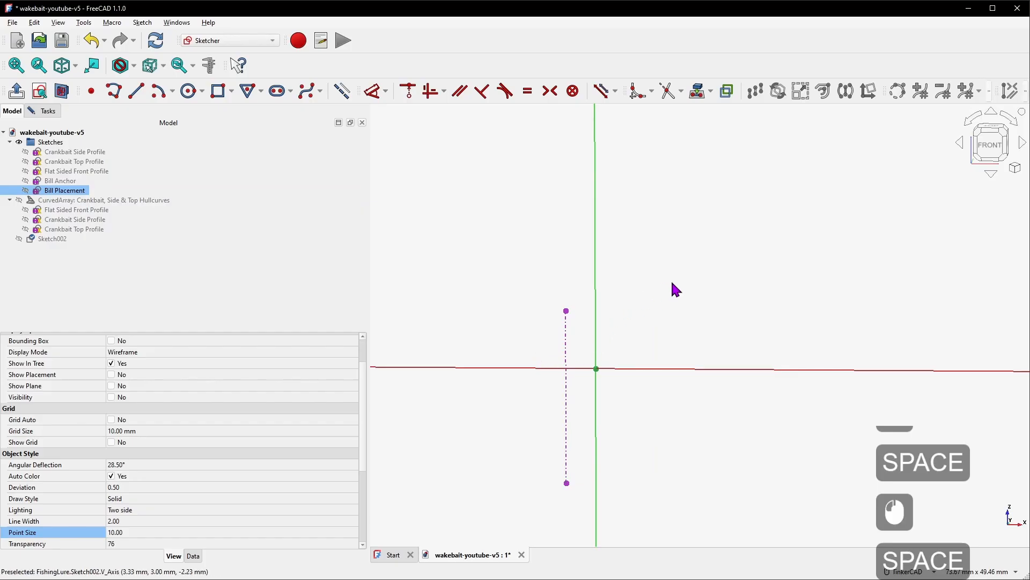
Draw two horizontal lines, about 34 mm and 35 mm long, above and below the projected anchor line
scroll(619, 302, down, 5)
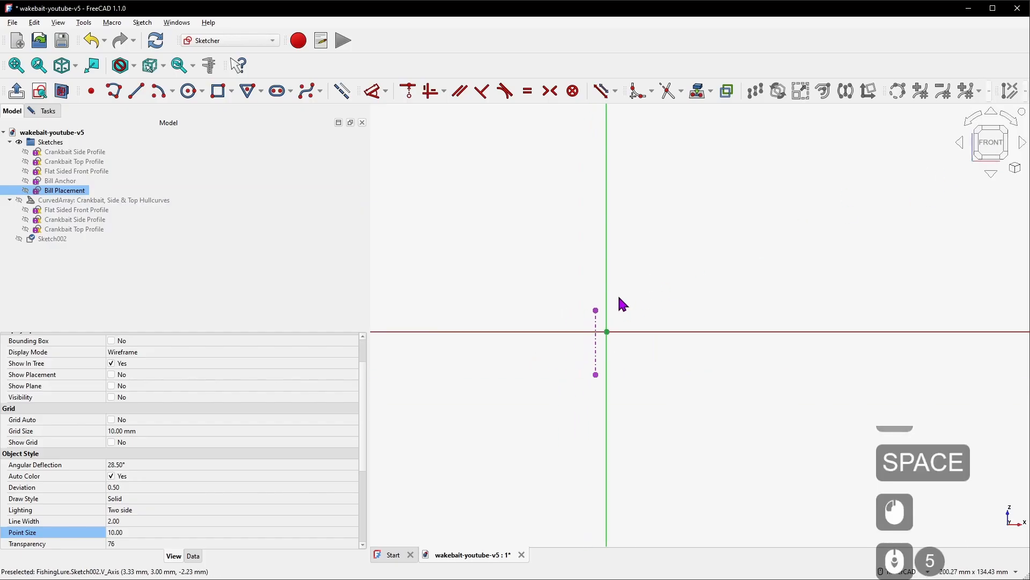
scroll(605, 372, up, 4)
click(423, 172)
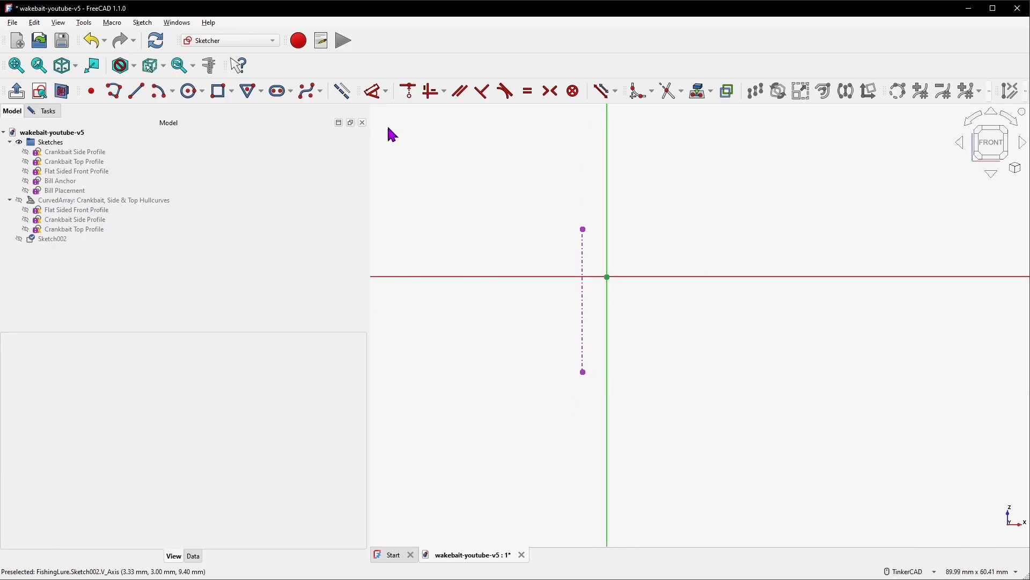
click(341, 96)
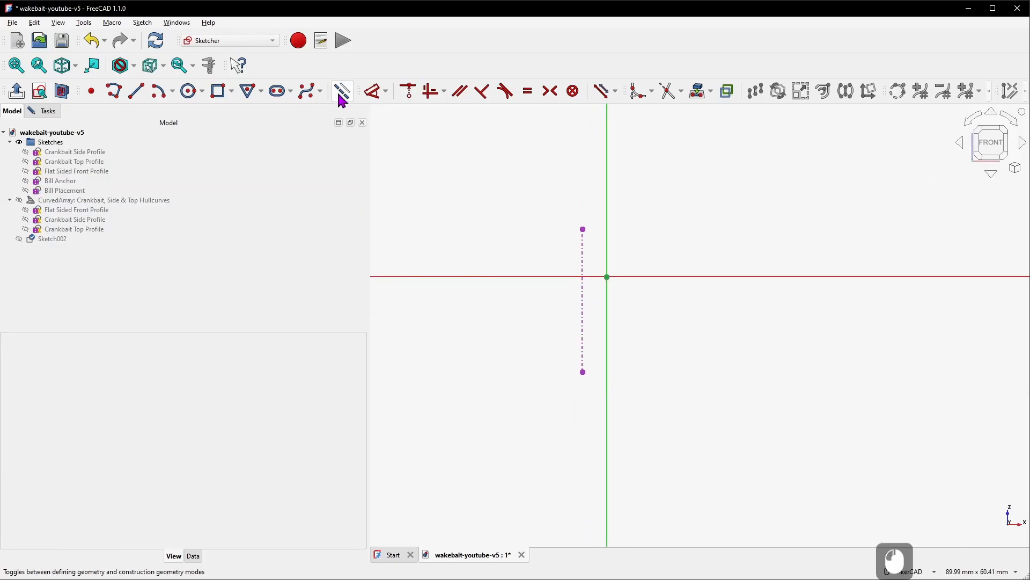
click(136, 93)
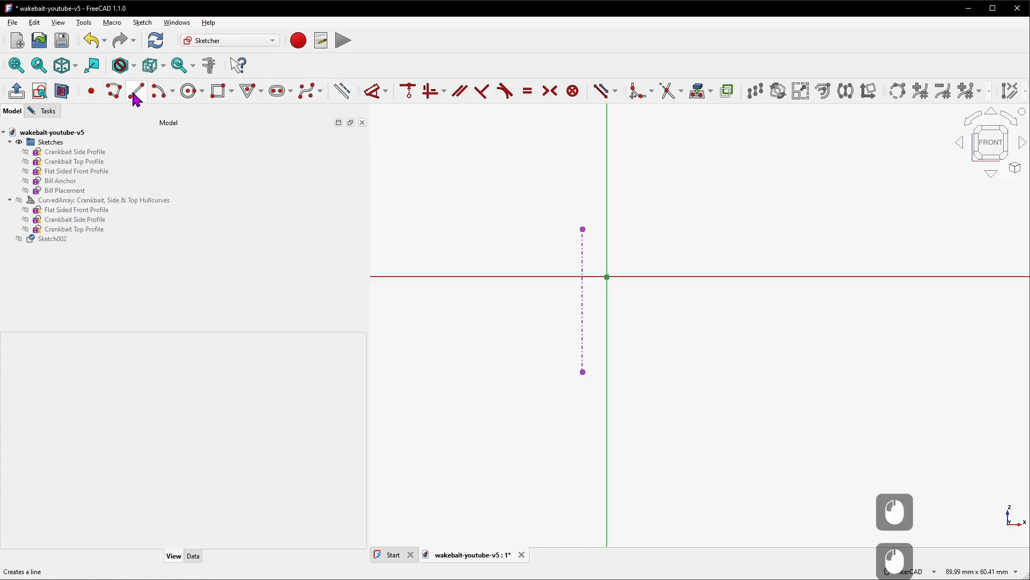
click(476, 199)
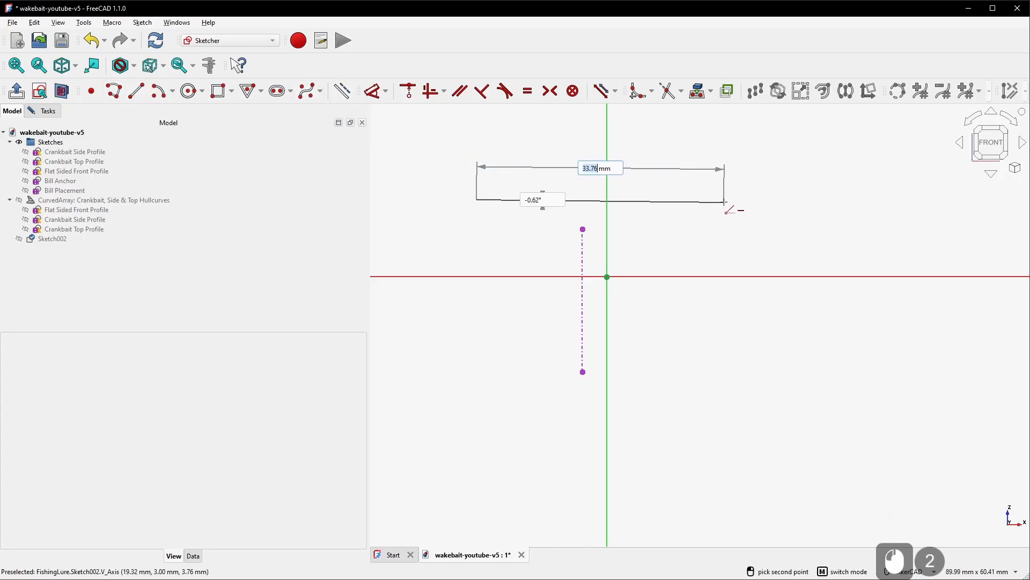
click(724, 200)
click(468, 426)
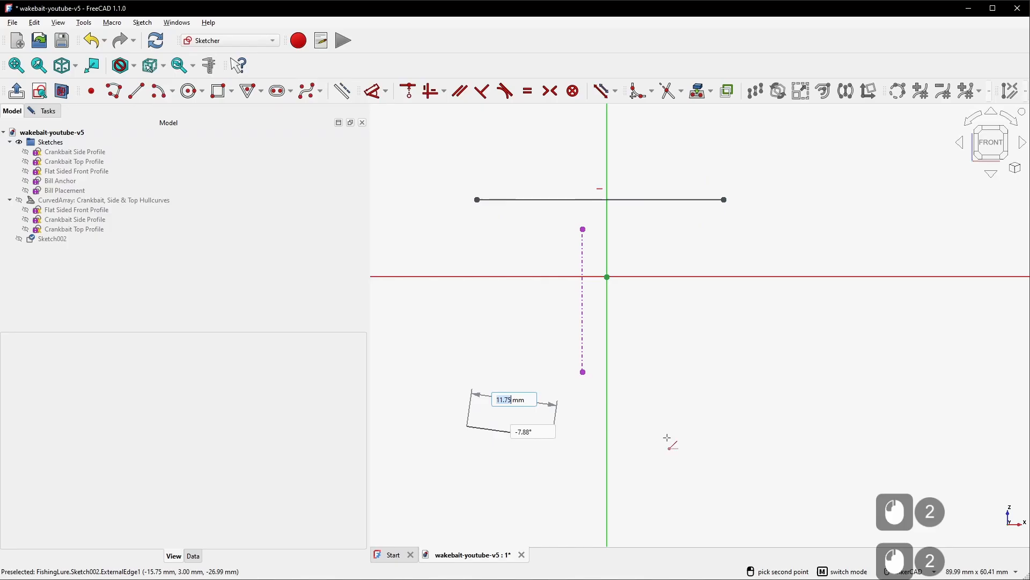
click(731, 426)
right_click(769, 351)
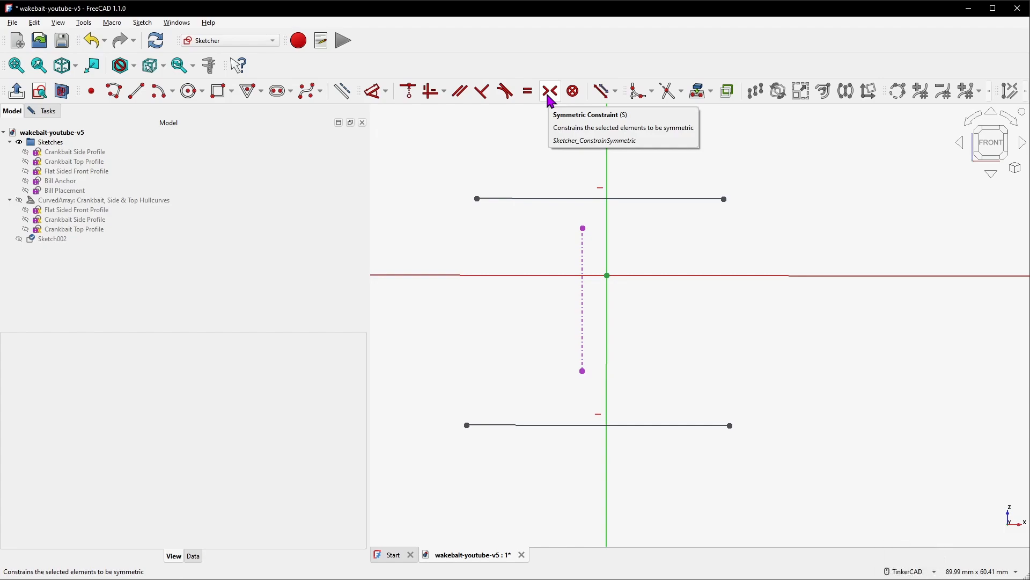
Constrain each line's endpoints symmetric about the matching endpoint of the projected anchor line
click(842, 209)
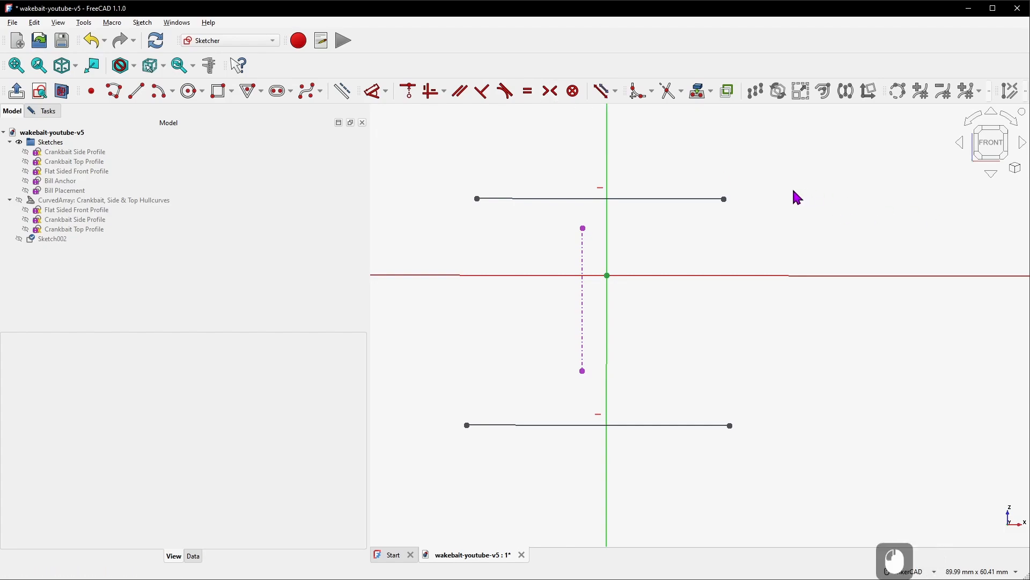
key(s)
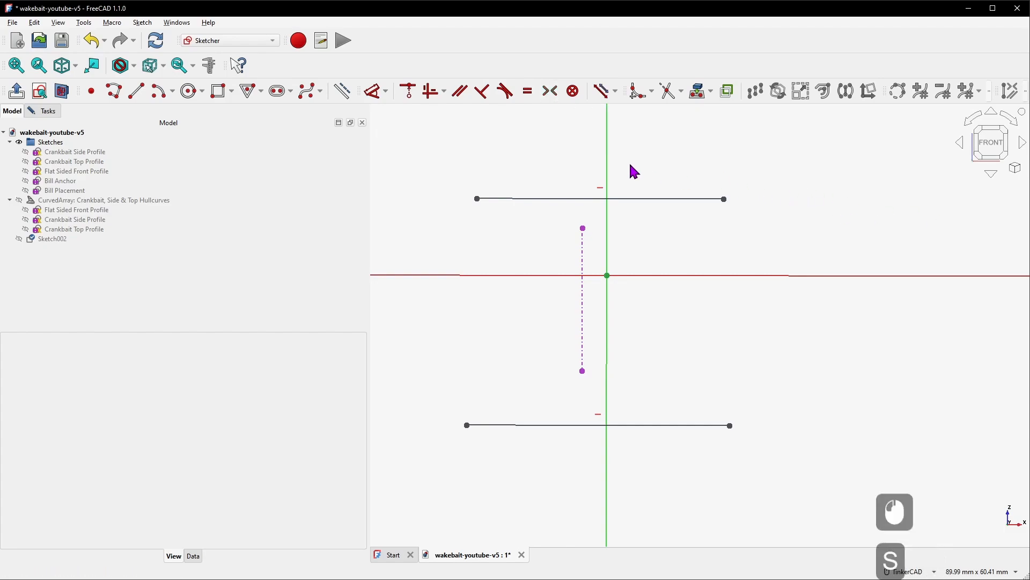
click(477, 199)
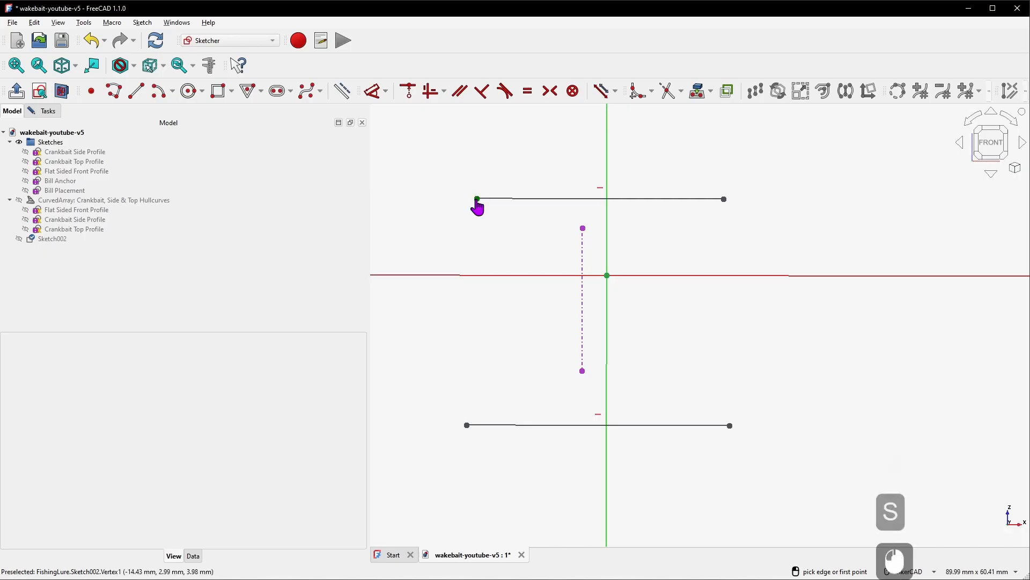
click(723, 199)
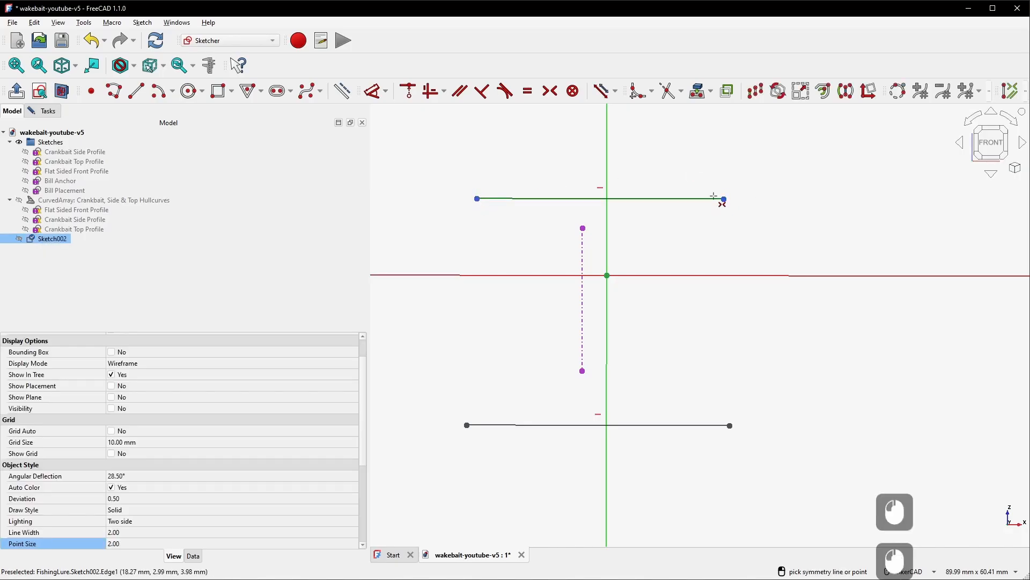
click(583, 228)
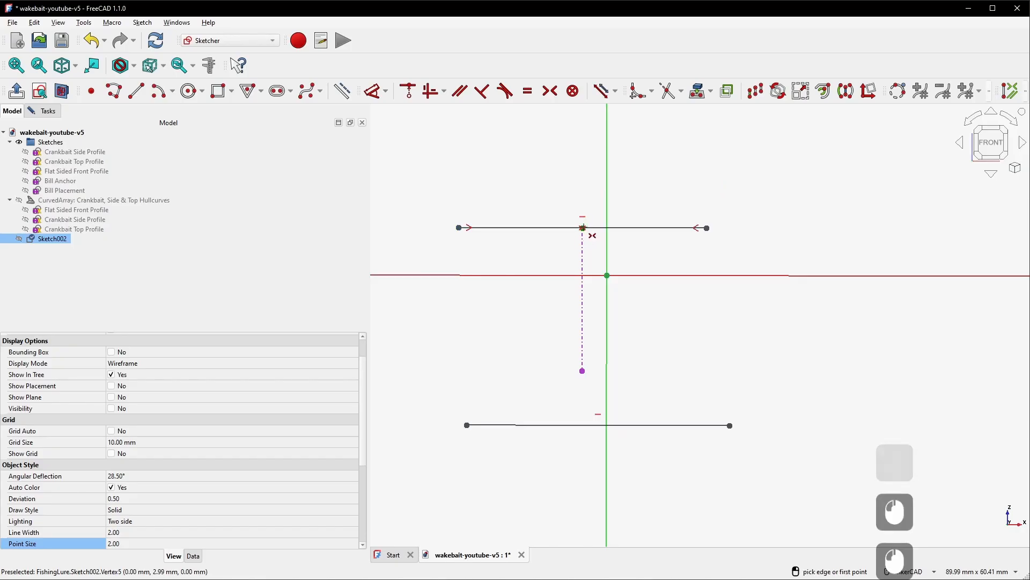
click(467, 425)
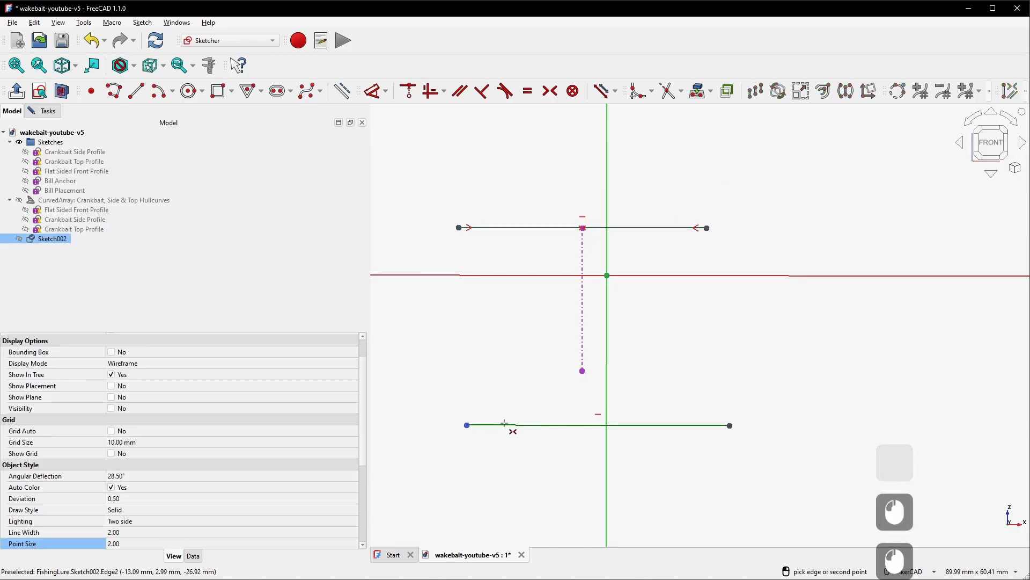
click(730, 425)
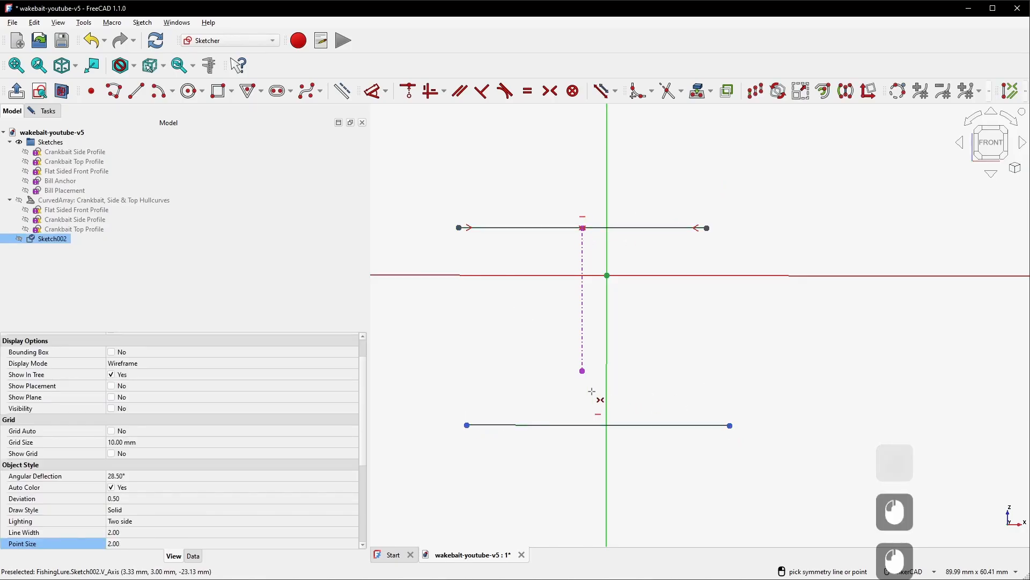
click(582, 371)
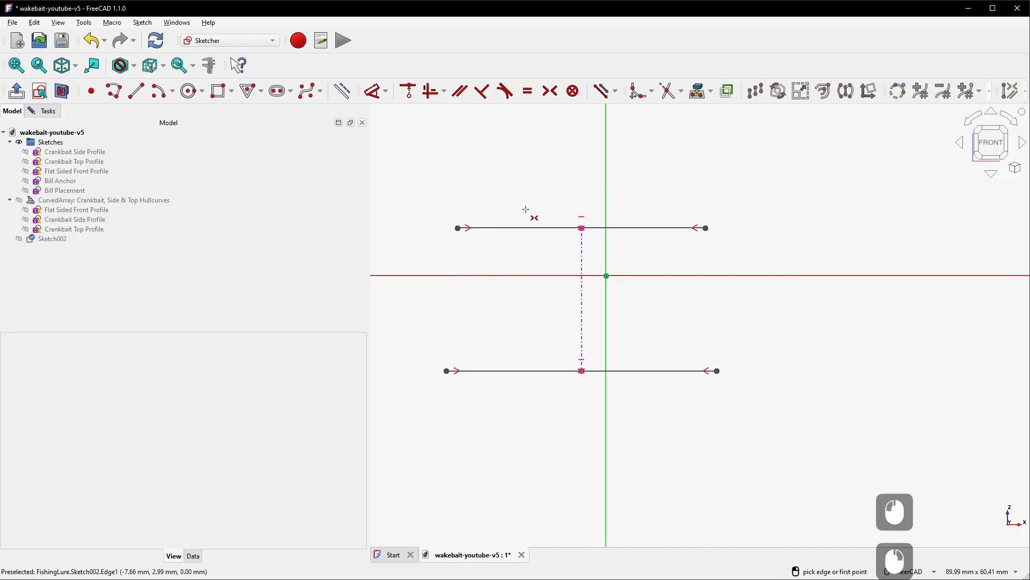
Dimension the top line's length as 16 mm and reposition the dimension label
key(d)
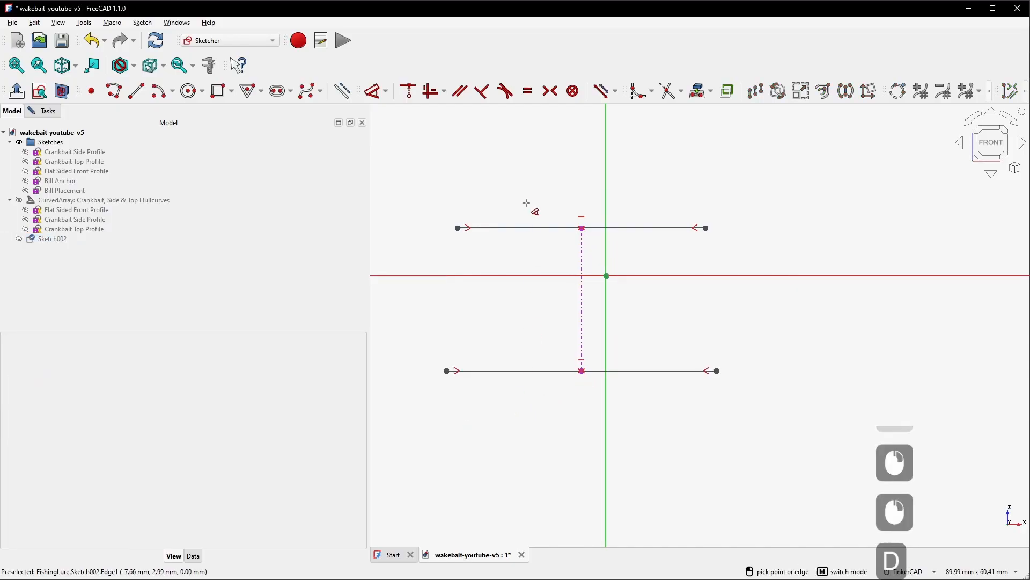
click(537, 228)
click(528, 170)
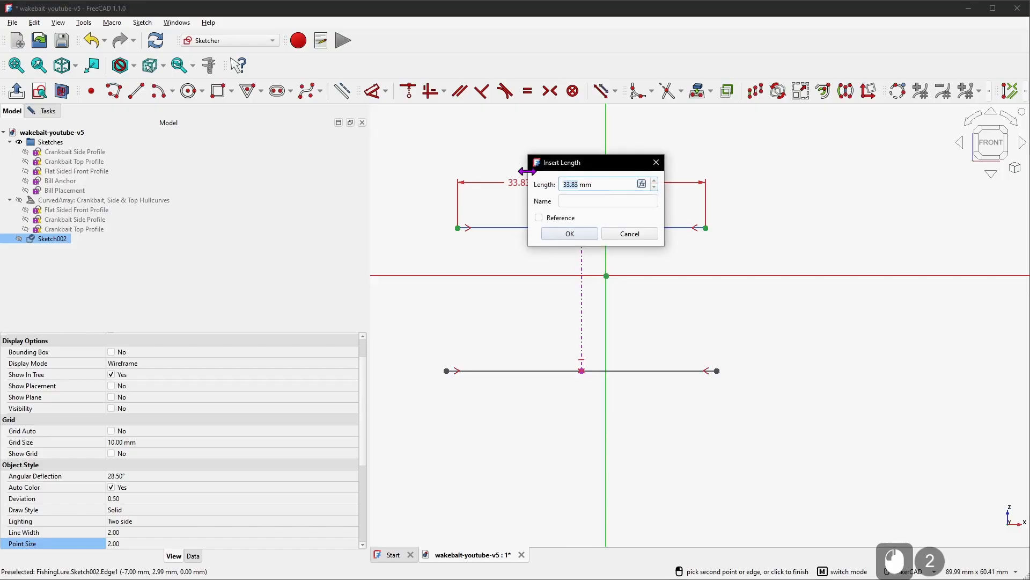
text(16)
key(Return)
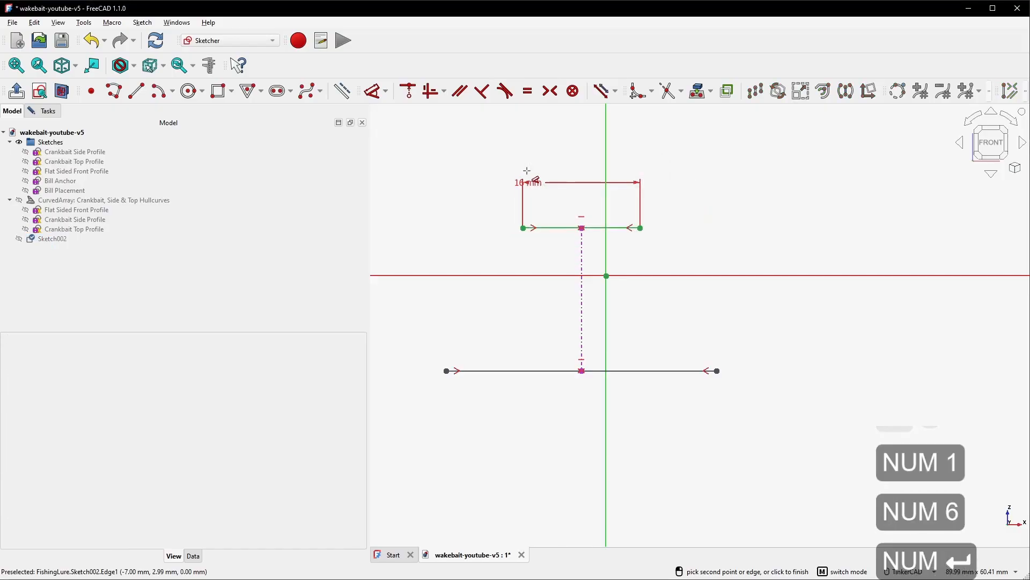
right_click(527, 171)
drag(538, 181, 586, 177)
Connect the top and bottom line ends with two slanted lines to form a trapezoid and widen its base slightly
click(134, 93)
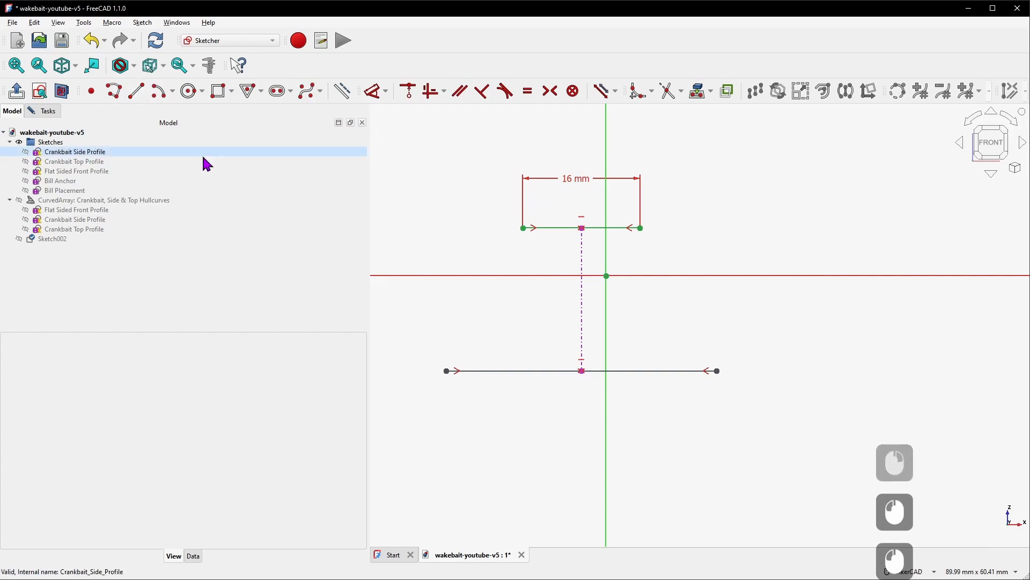
click(523, 228)
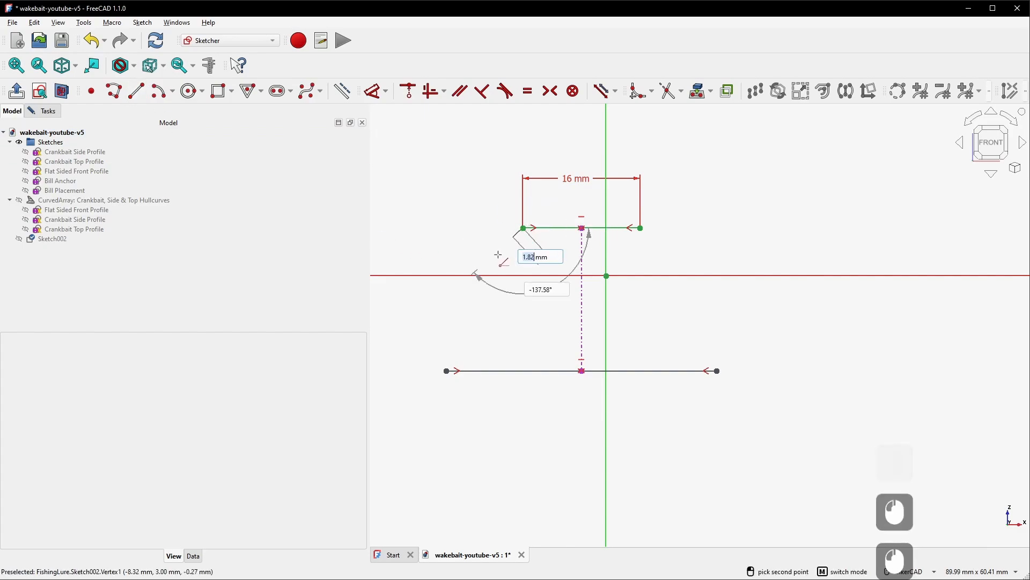
click(447, 371)
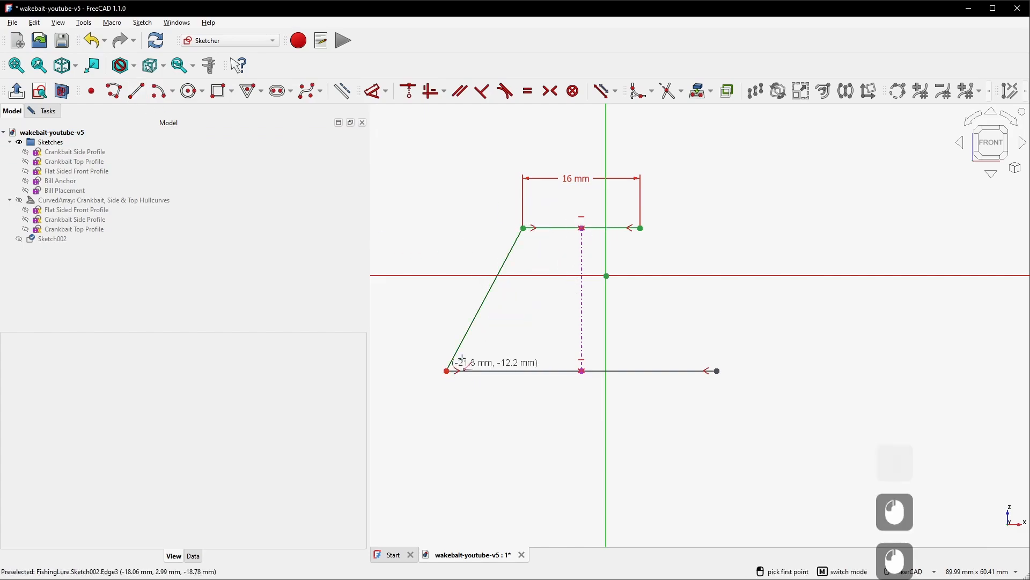
click(642, 229)
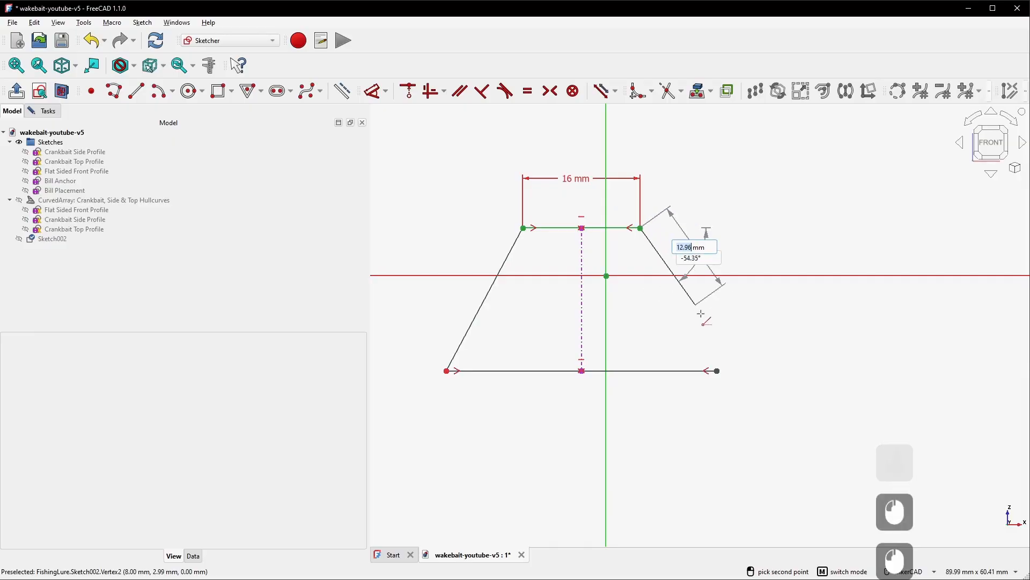
scroll(720, 369, up, 5)
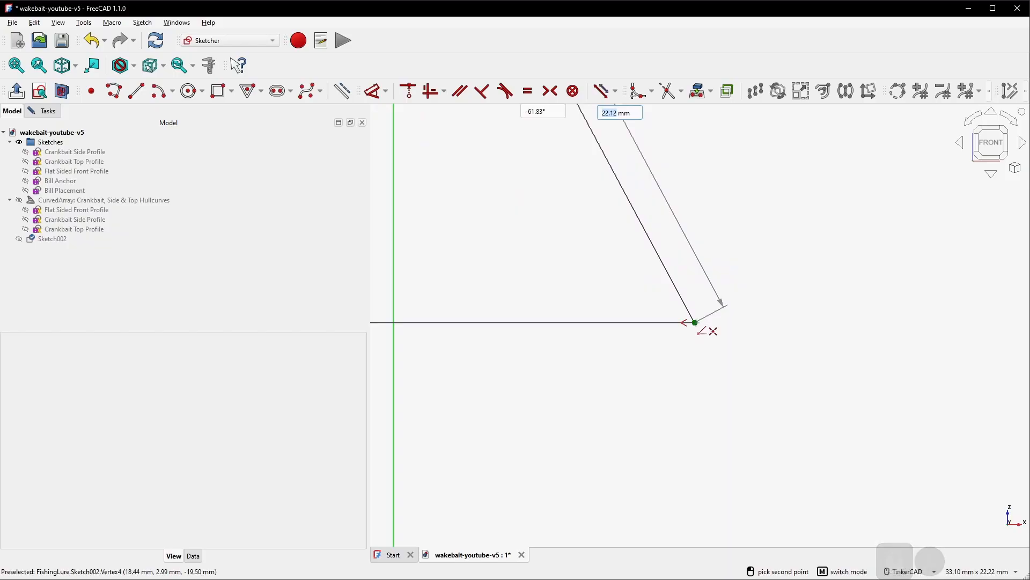
click(695, 322)
scroll(711, 331, down, 5)
scroll(717, 333, down, 1)
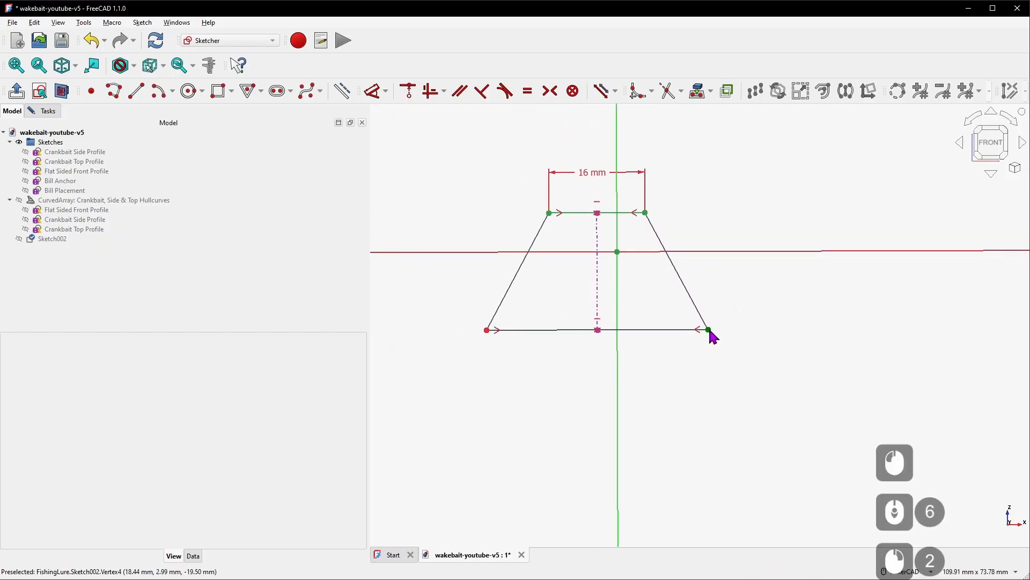
mouse_move(712, 336)
mouse_down()
mouse_move(789, 338)
mouse_move(670, 341)
mouse_move(725, 338)
mouse_up()
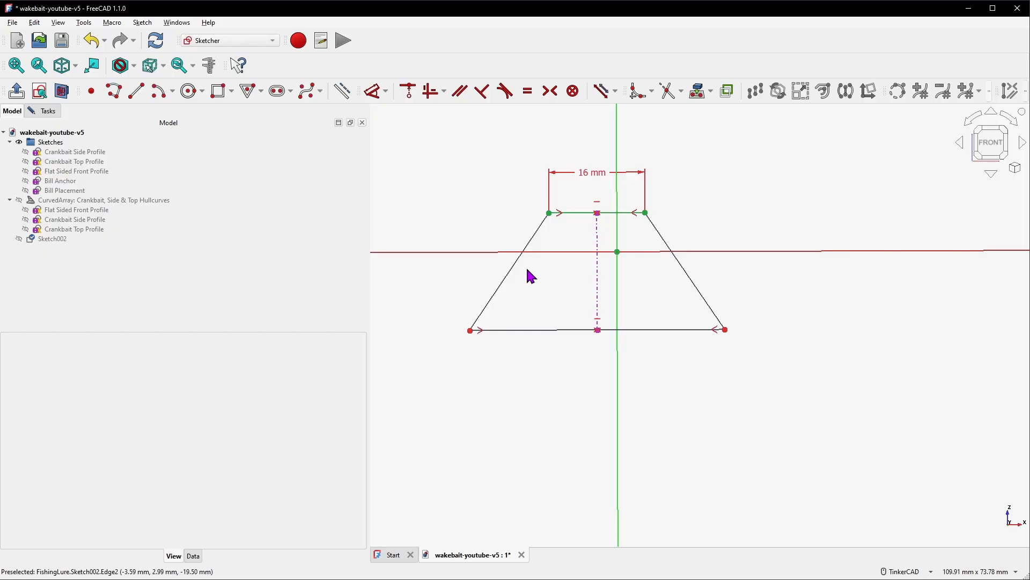
Fillet all four corners of the trapezoid with the Fillet tool
click(640, 97)
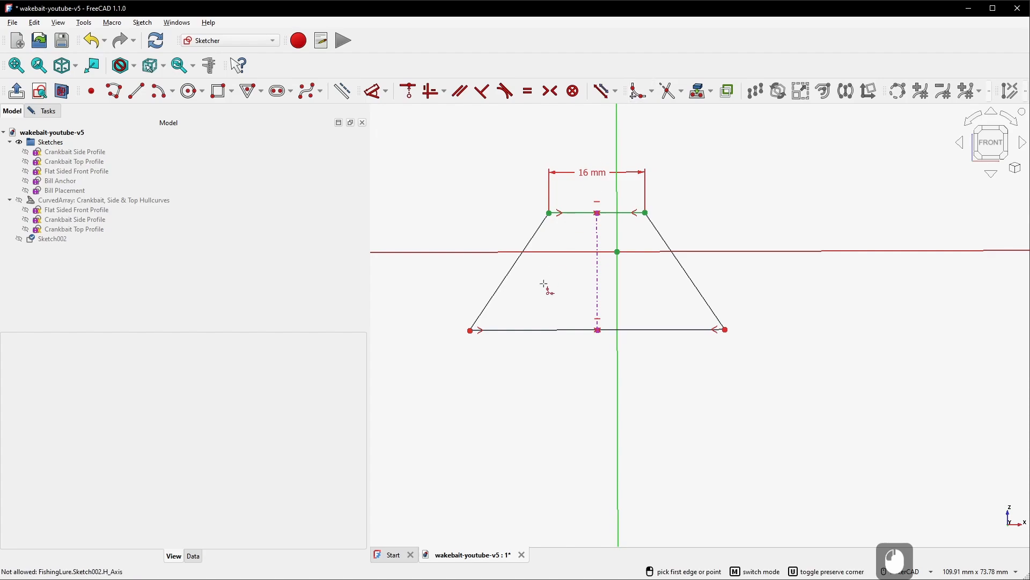
scroll(545, 283, up, 4)
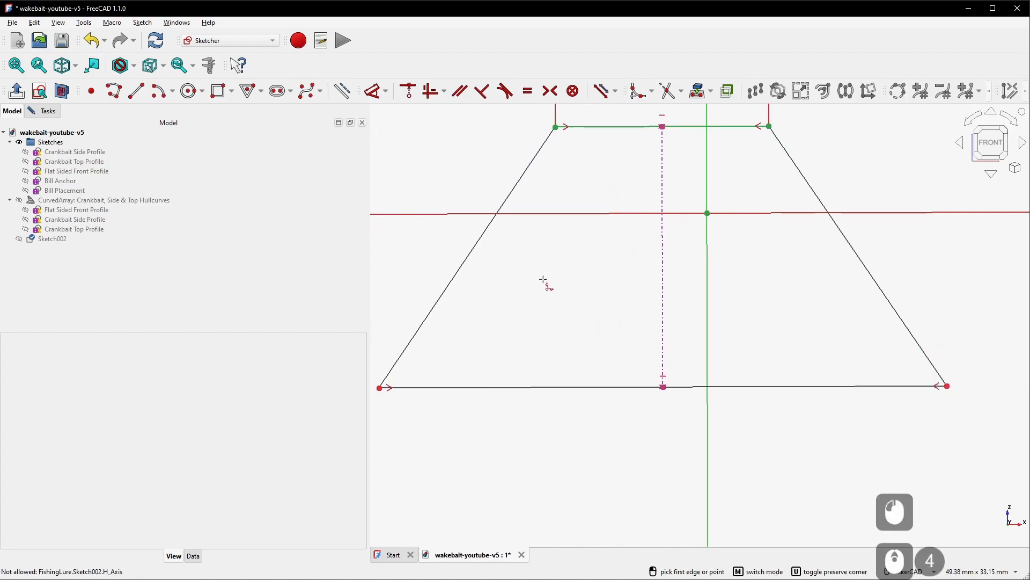
click(589, 128)
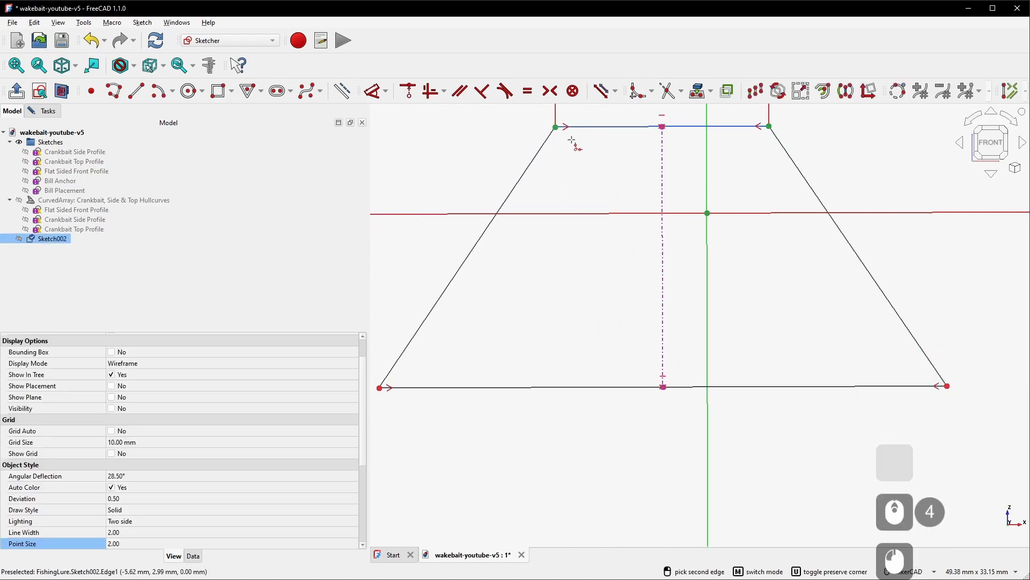
click(538, 154)
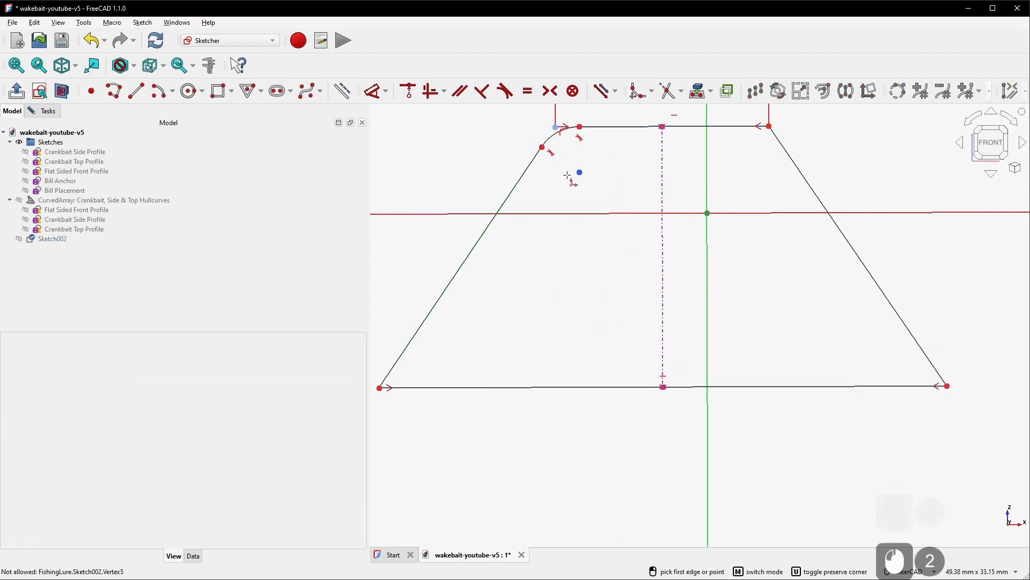
click(434, 387)
click(414, 342)
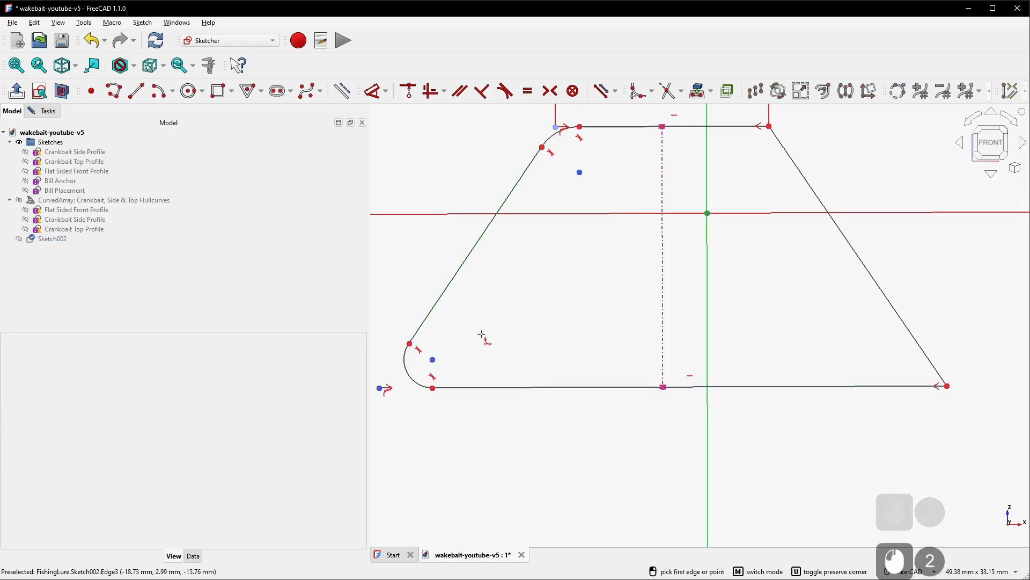
click(885, 388)
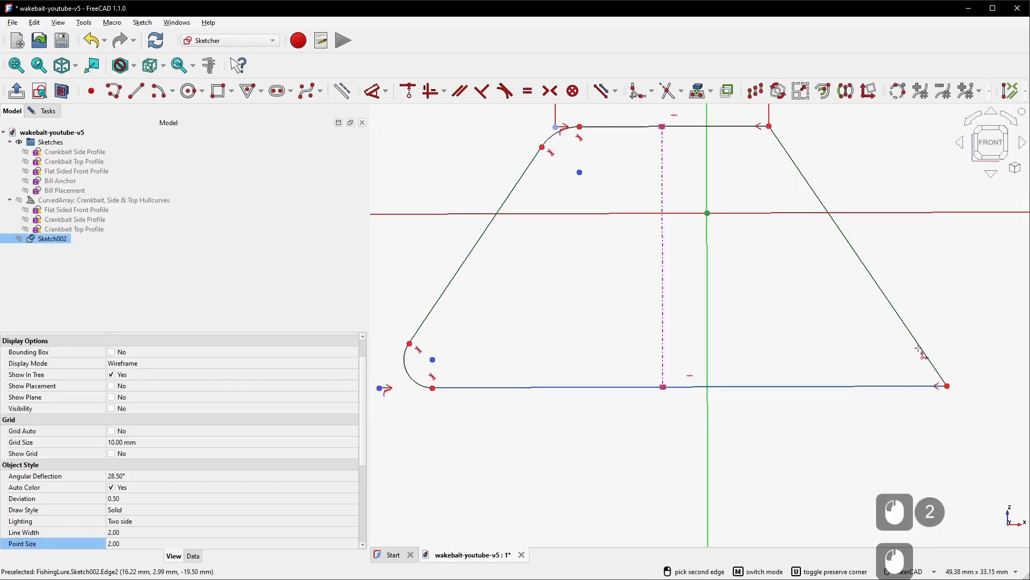
click(920, 351)
click(738, 127)
click(796, 166)
right_click(826, 137)
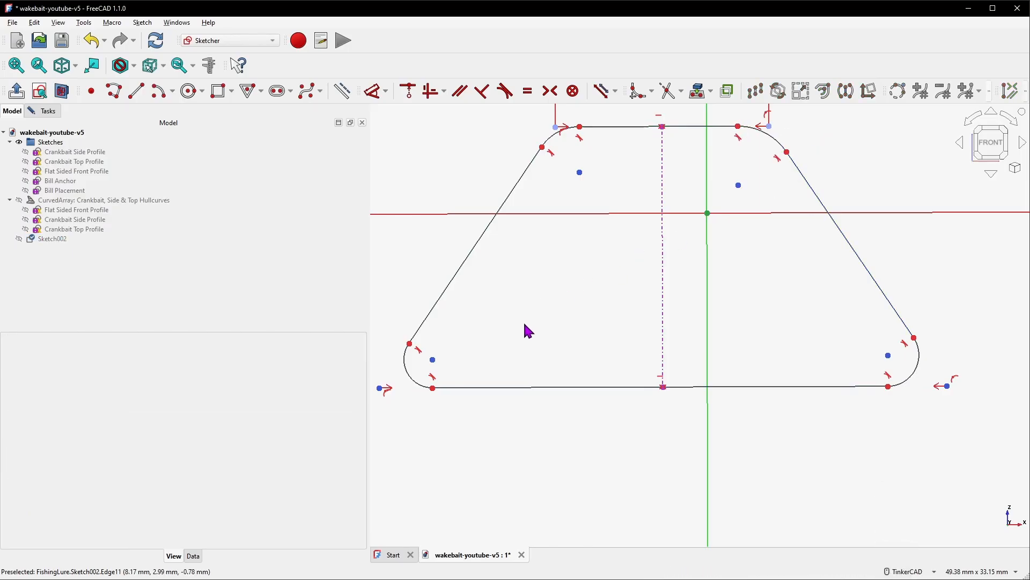
Dimension the bottom-left fillet's radius as 3 mm
key(d)
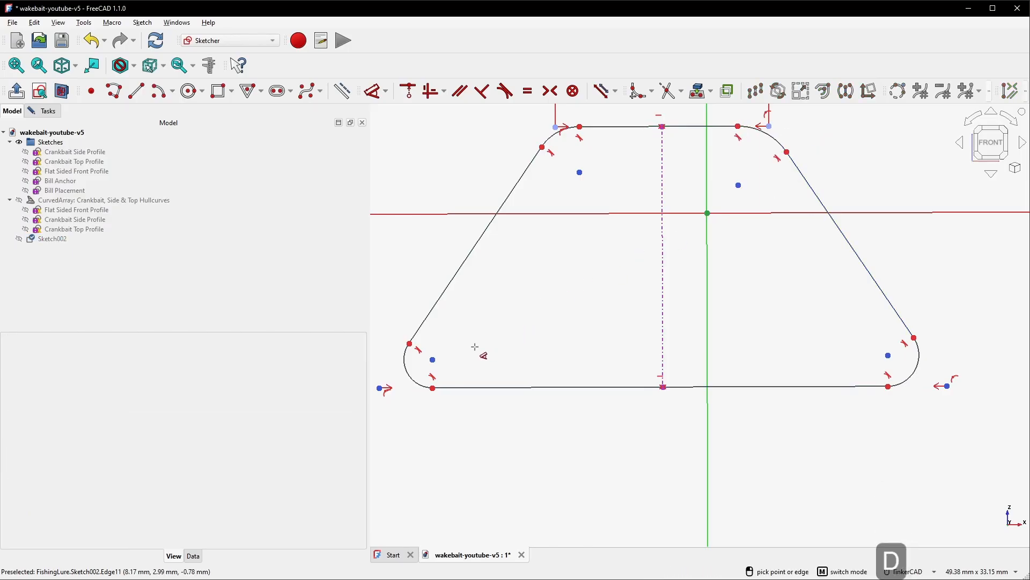
click(408, 373)
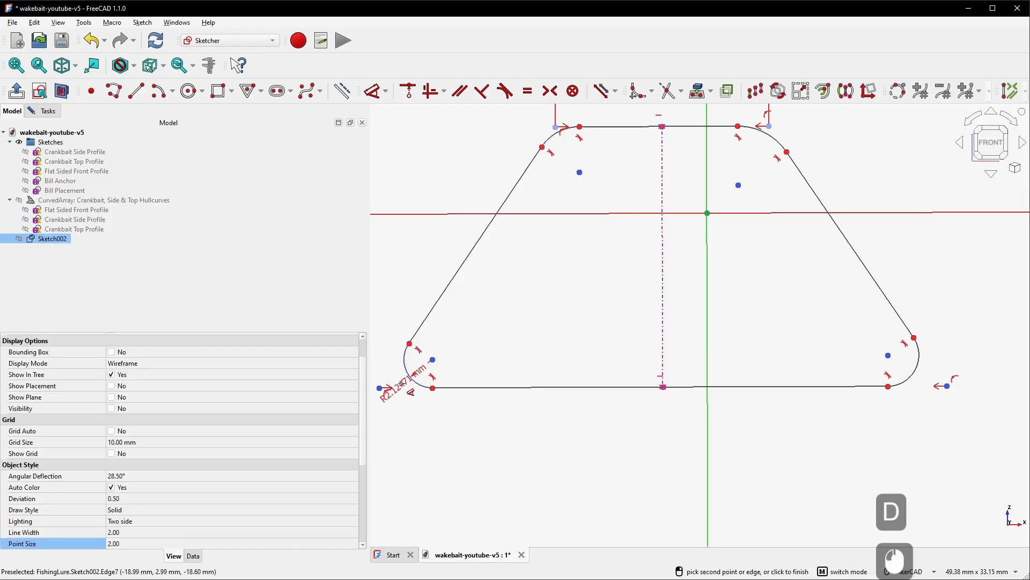
click(393, 441)
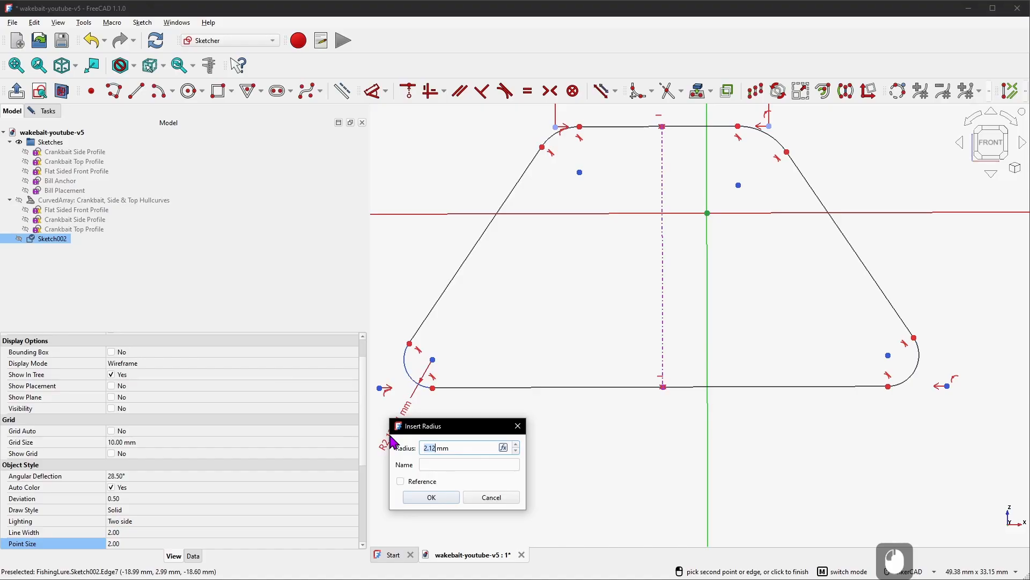
text(3)
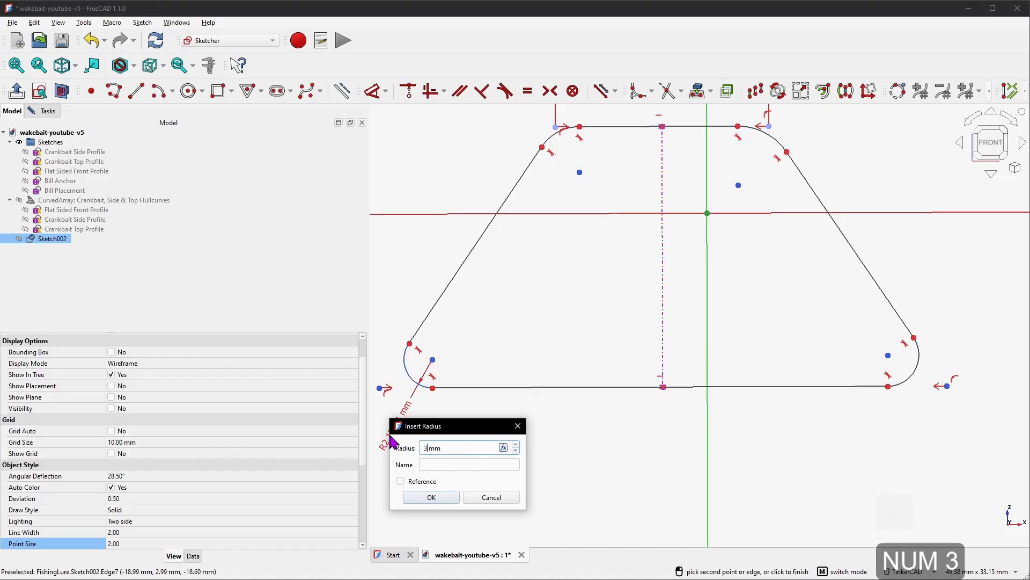
key(KP_Enter)
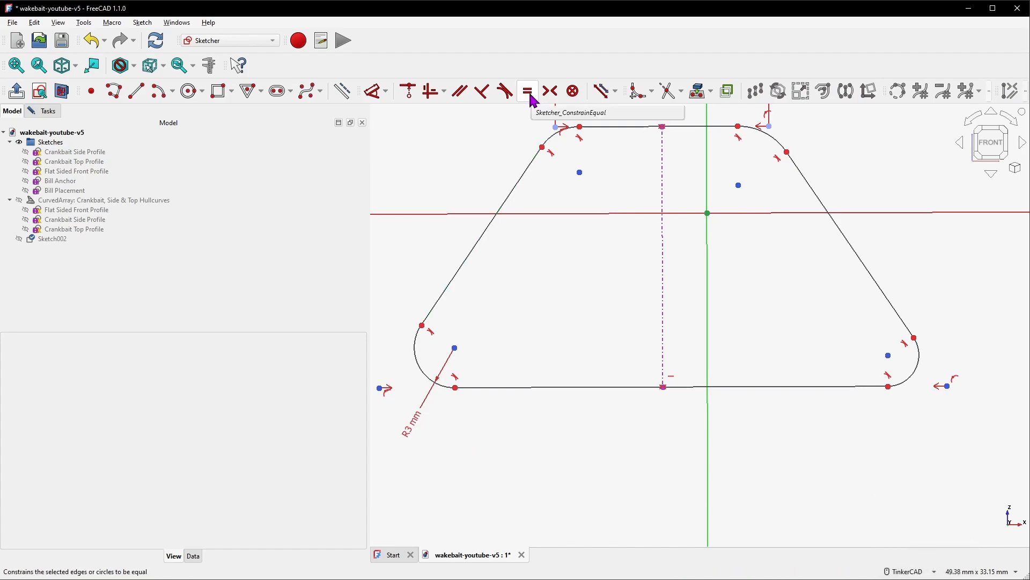
Constrain the other three fillets equal to the bottom-left fillet
key(e)
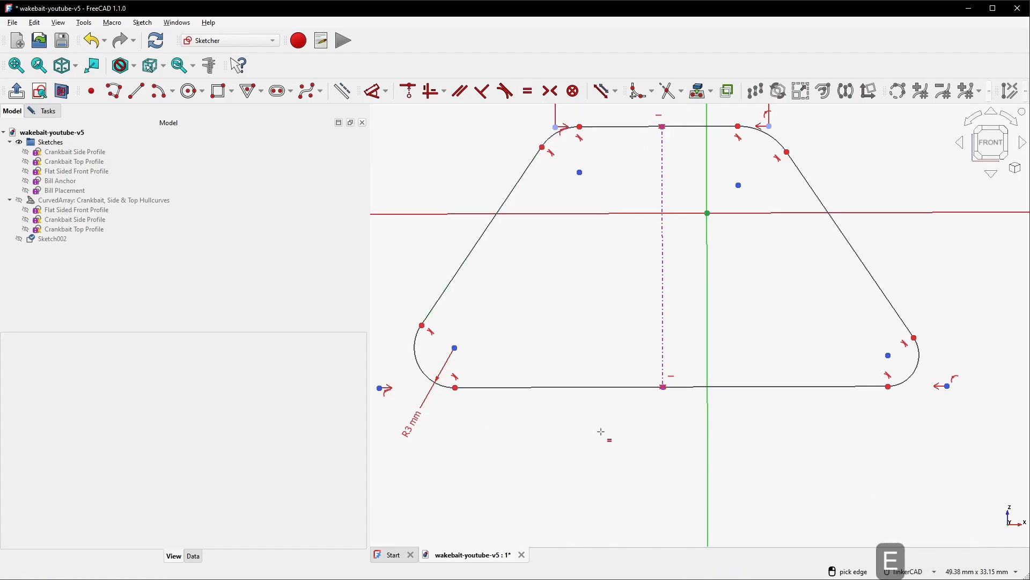
click(421, 366)
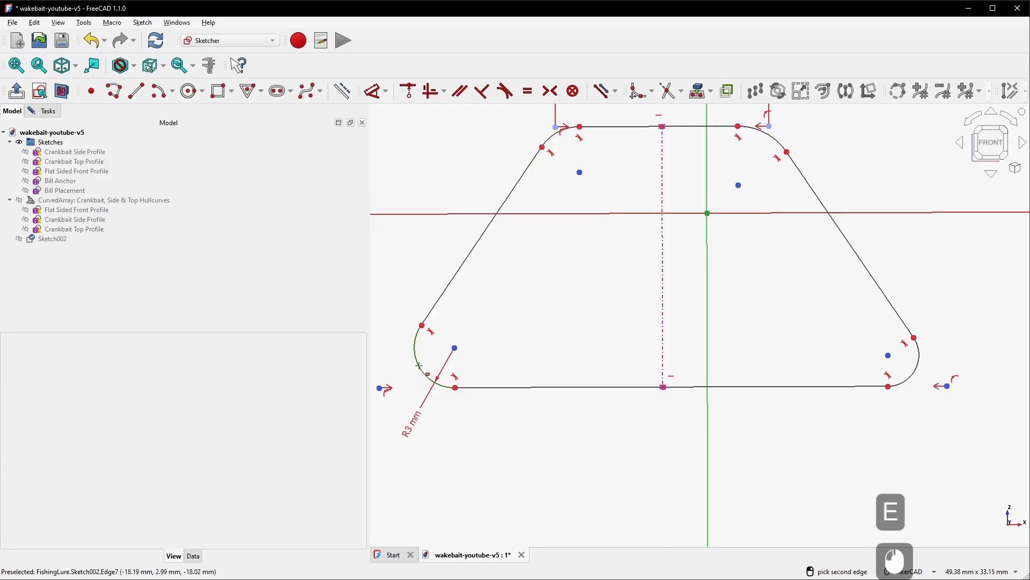
click(920, 367)
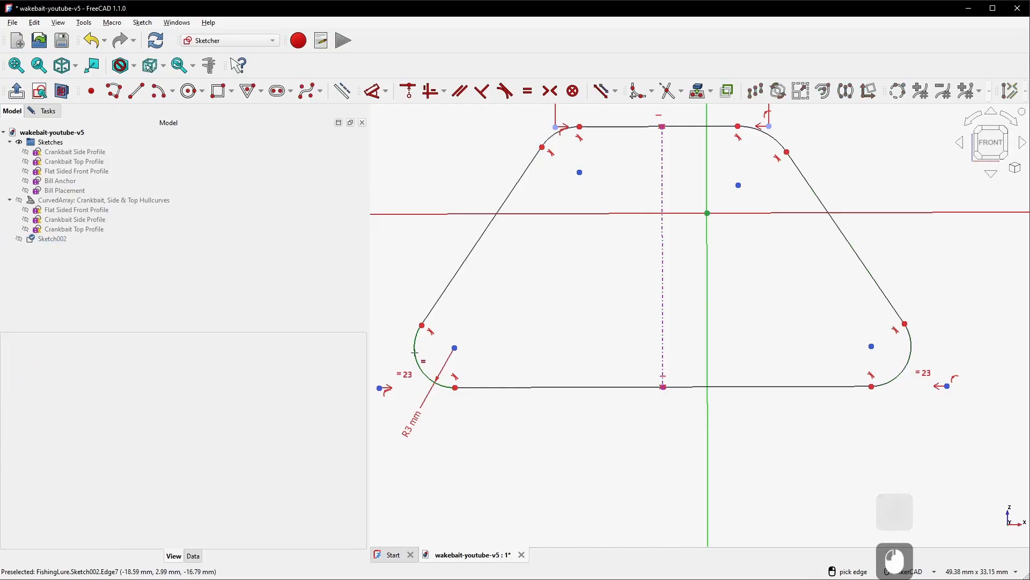
click(419, 353)
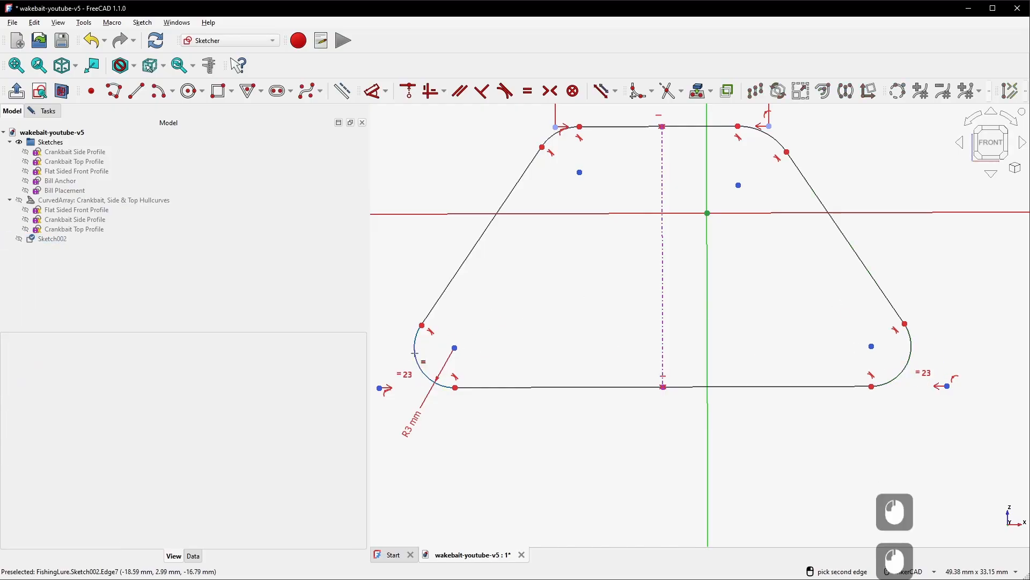
click(558, 135)
click(413, 359)
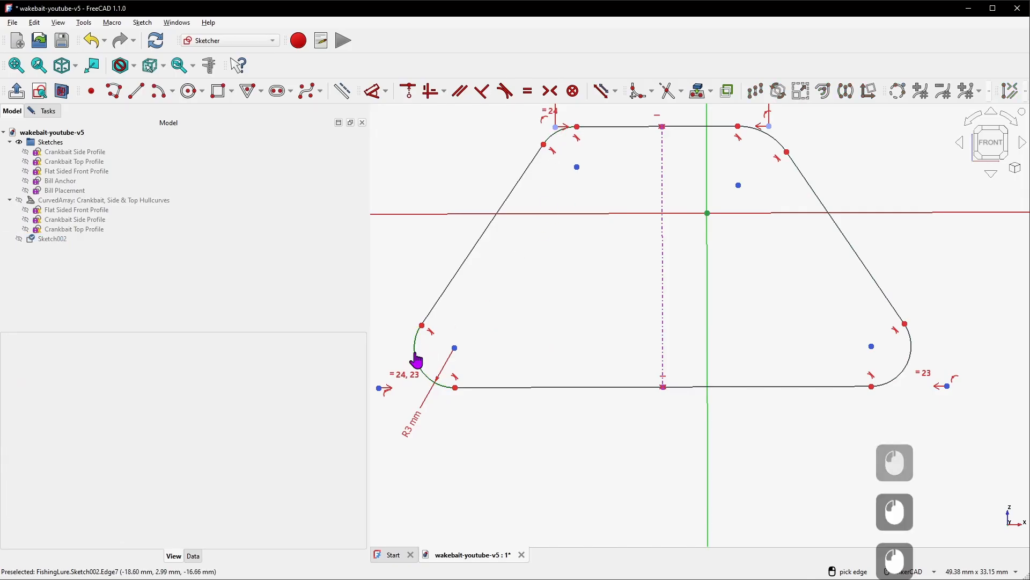
click(776, 144)
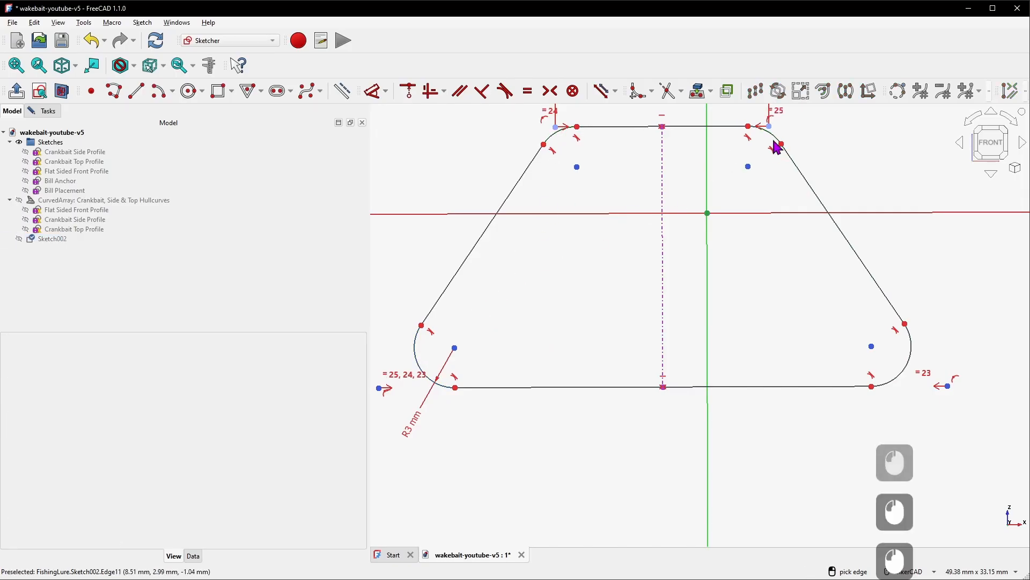
Narrow the trapezoid's base and set the angle between the left side and the base to 85°
scroll(552, 275, down, 2)
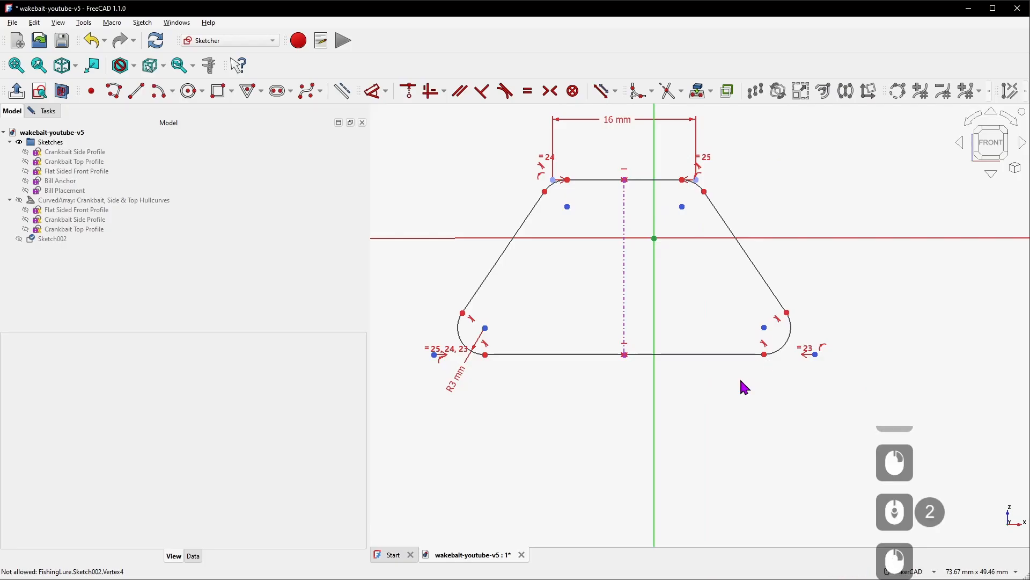
mouse_move(765, 355)
mouse_down()
mouse_move(686, 365)
mouse_move(764, 361)
mouse_move(720, 357)
mouse_up()
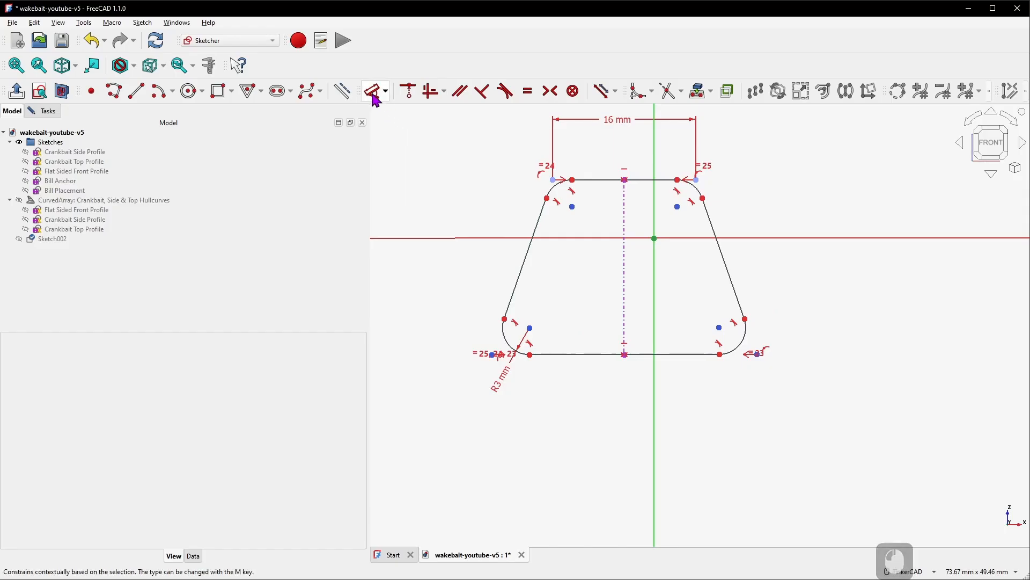
click(385, 92)
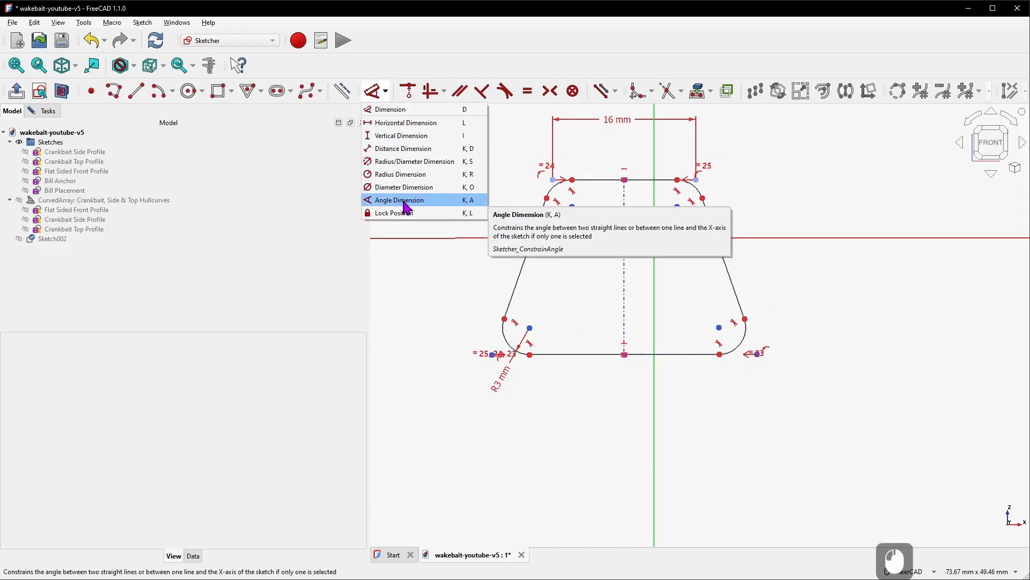
click(404, 206)
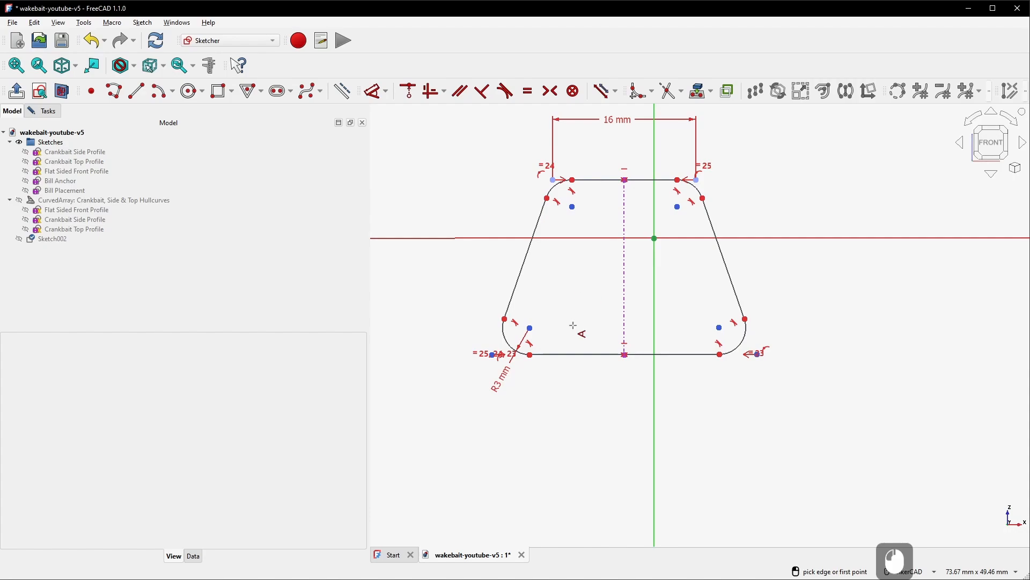
click(573, 352)
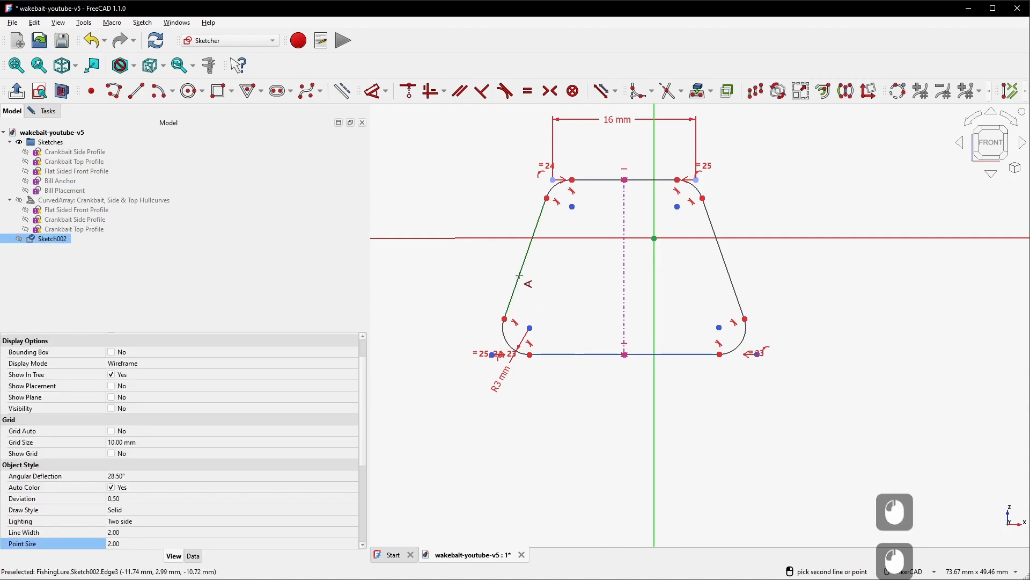
click(519, 276)
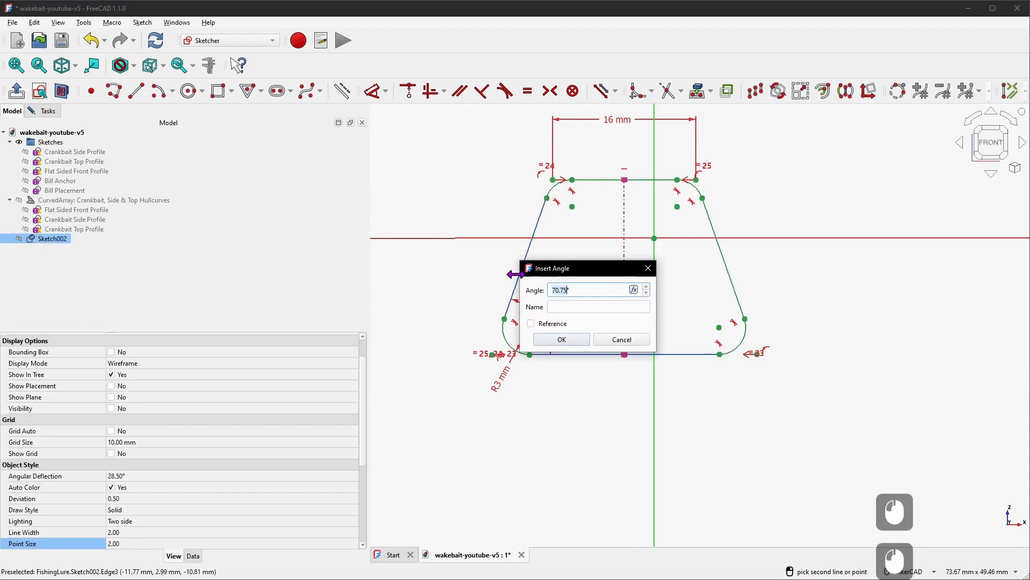
text(85)
key(Return)
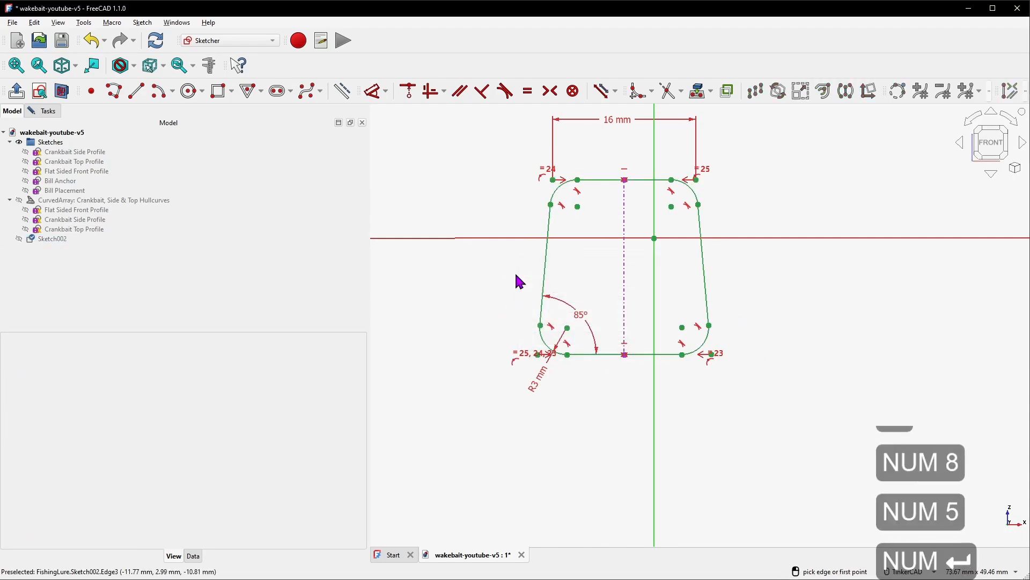
right_click(440, 186)
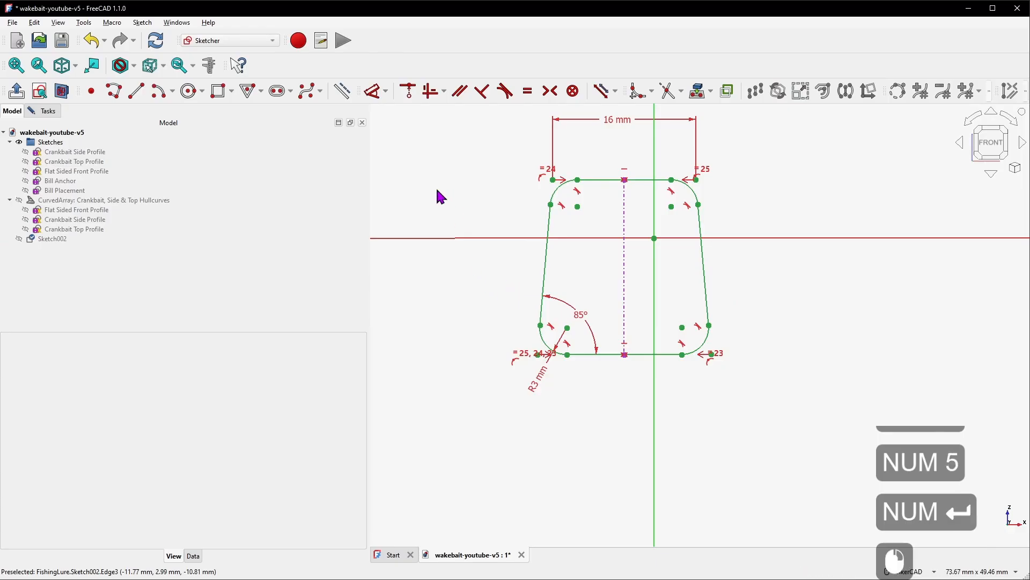
Close the sketch and move it into the Sketches group
click(49, 111)
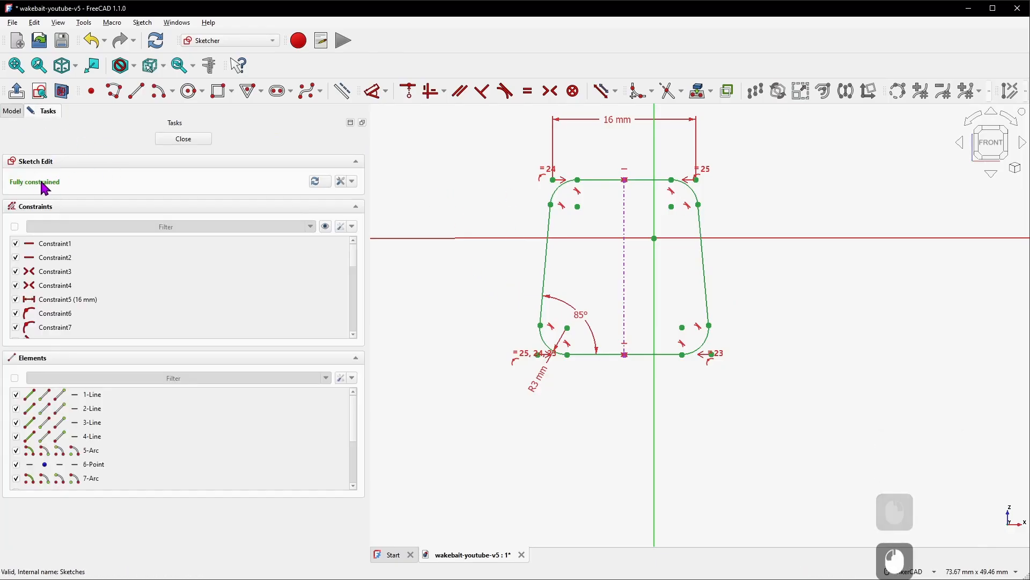
click(196, 139)
mouse_move(67, 247)
mouse_down()
mouse_move(81, 143)
mouse_move(97, 143)
mouse_up()
Rename the new sketch to Bill Sketch
click(69, 201)
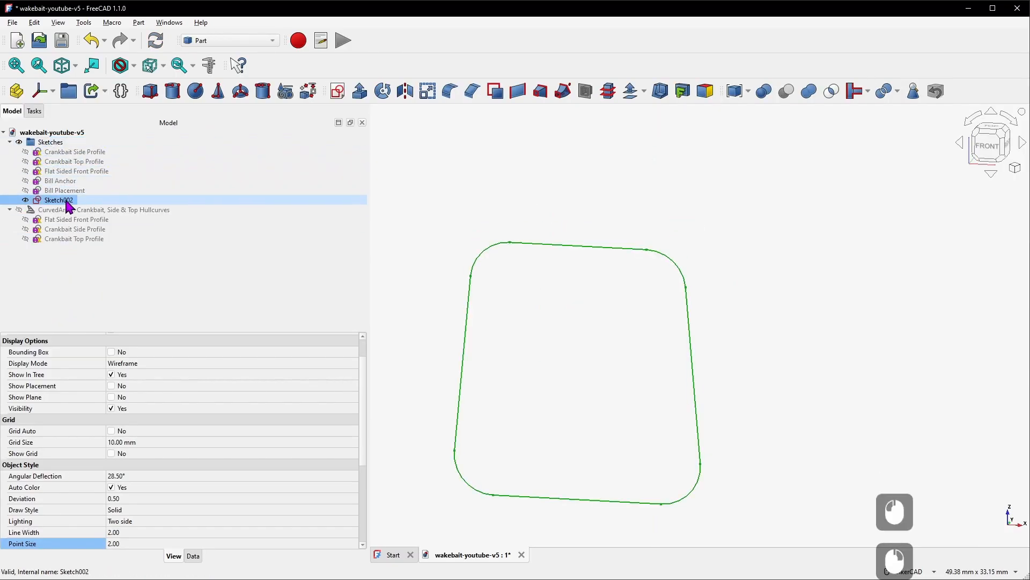
right_click(69, 201)
click(110, 549)
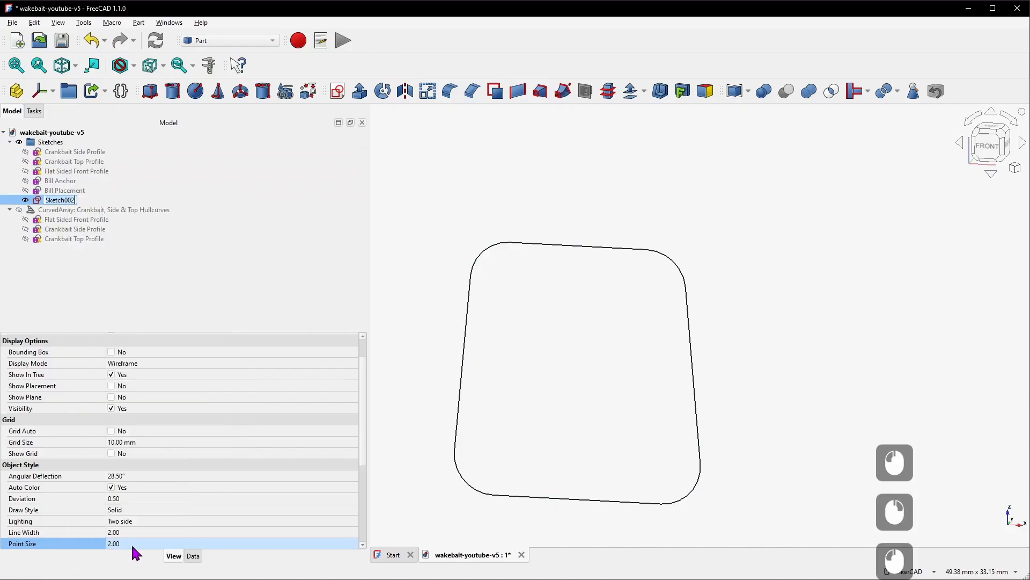
text(Bill)
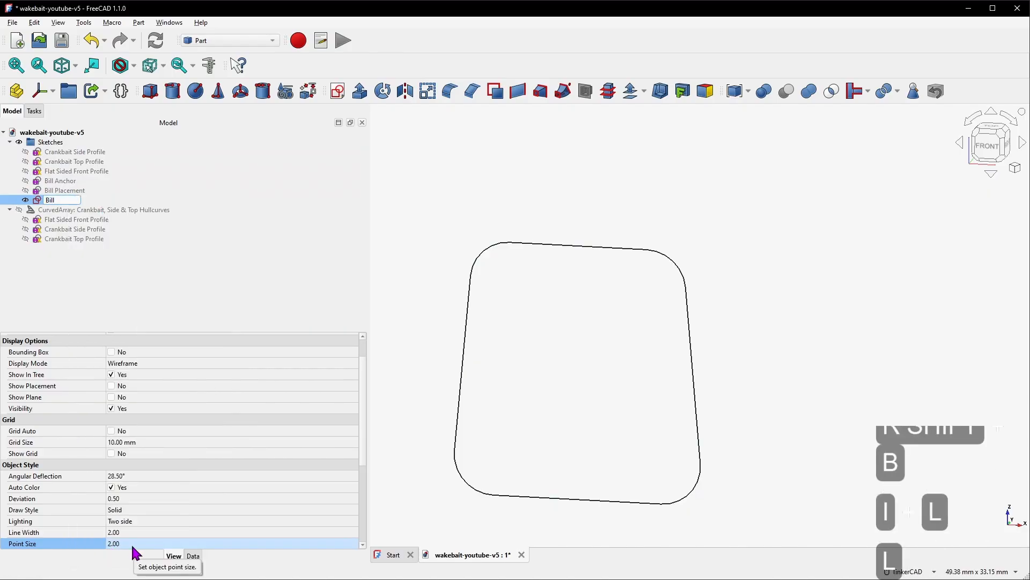
text( Sketch)
key(Return)
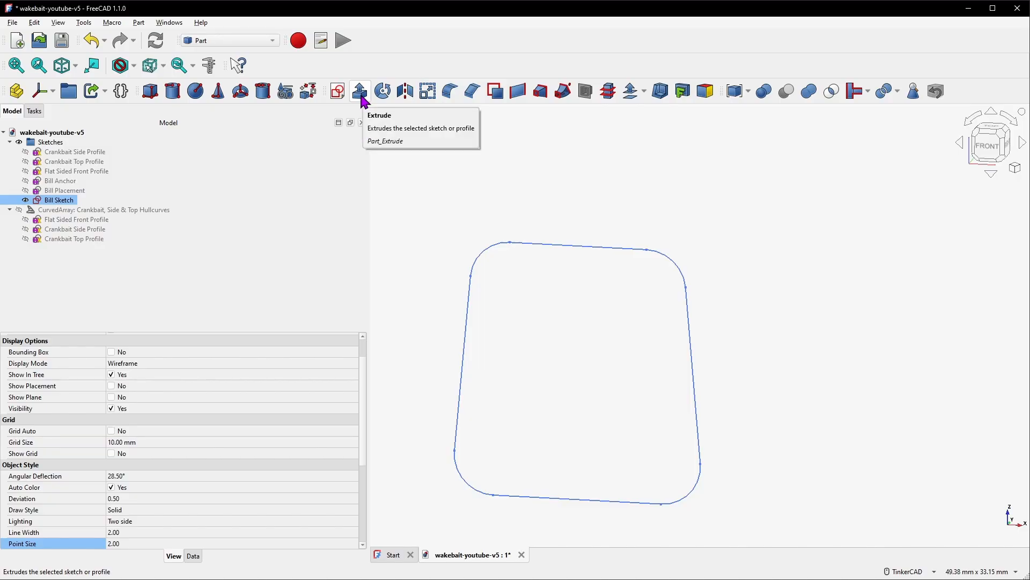
Extrude the bill sketch symmetrically by 2 mm as a solid
click(361, 99)
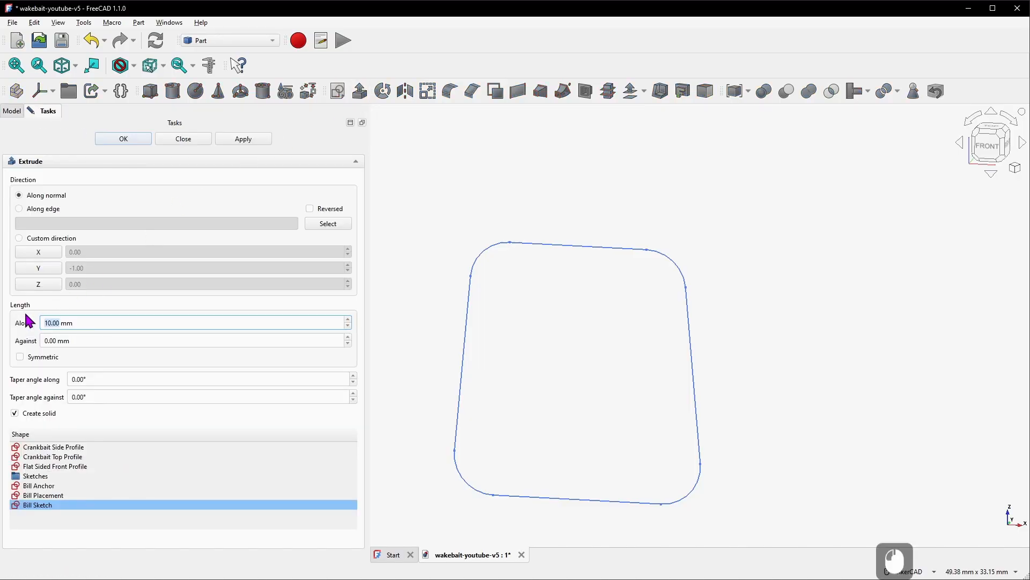
click(58, 322)
double_click(61, 322)
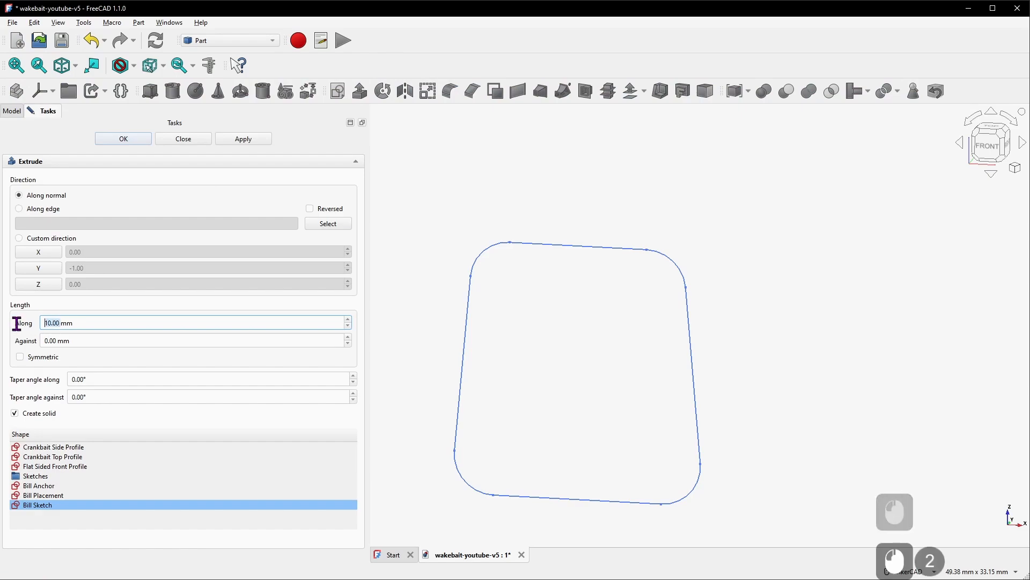
text(2)
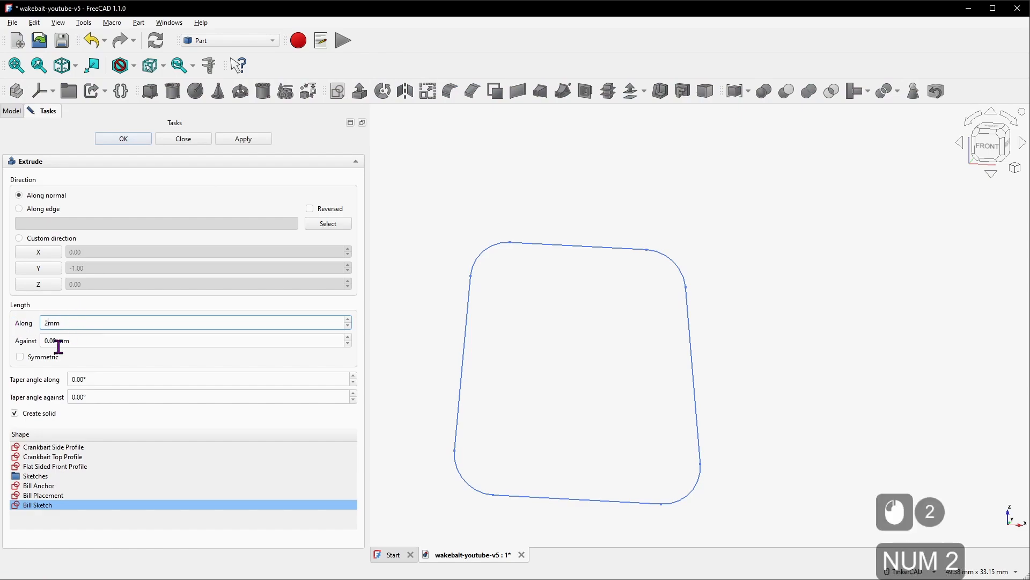
click(32, 359)
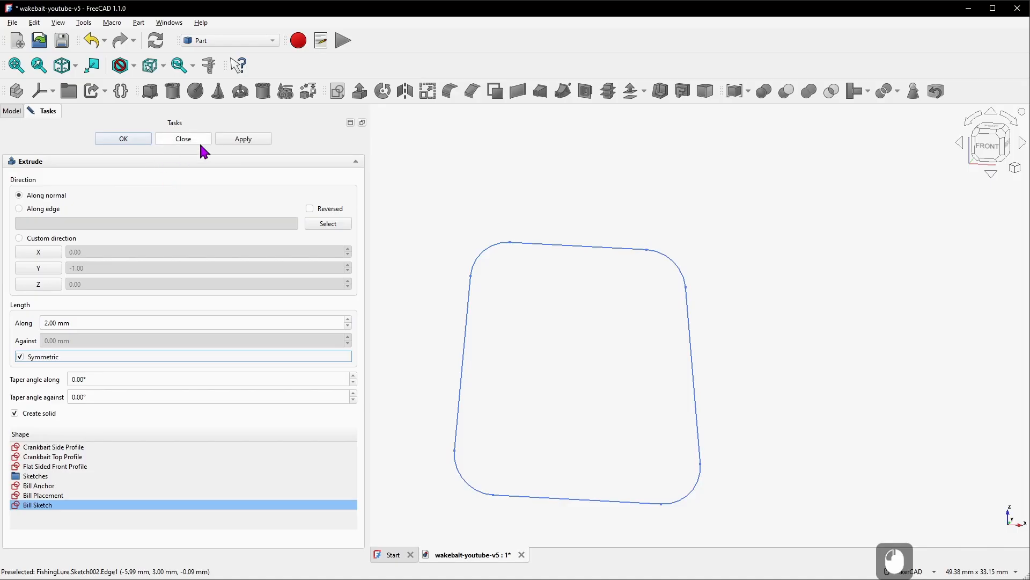
click(239, 141)
click(180, 140)
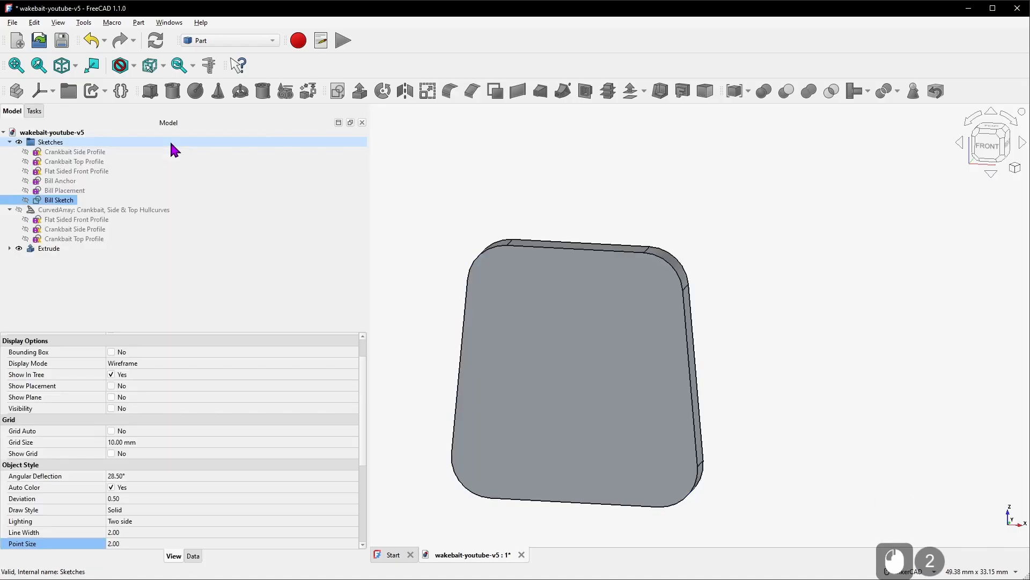
Rename the extrusion to Bill
right_click(48, 248)
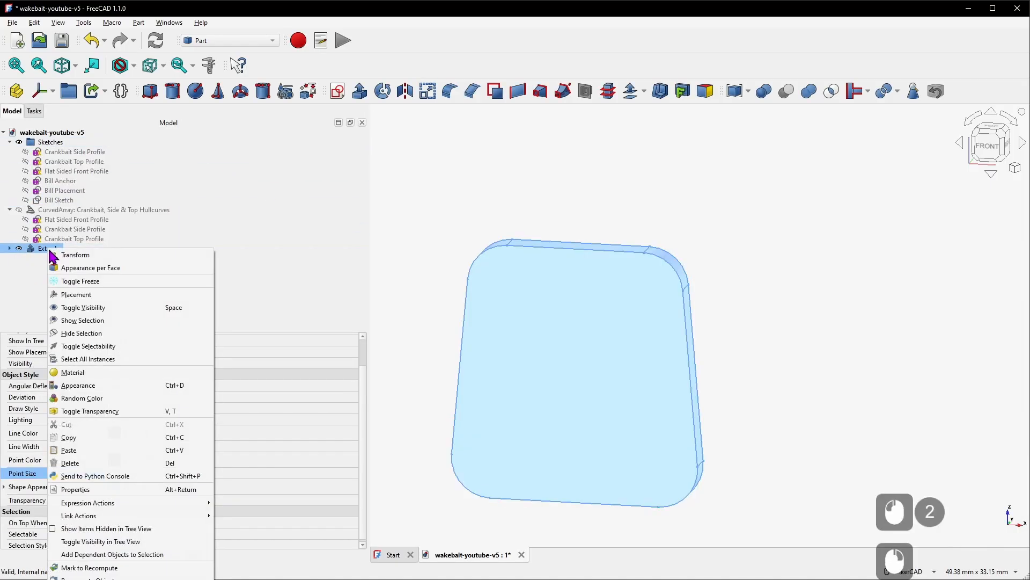
click(80, 578)
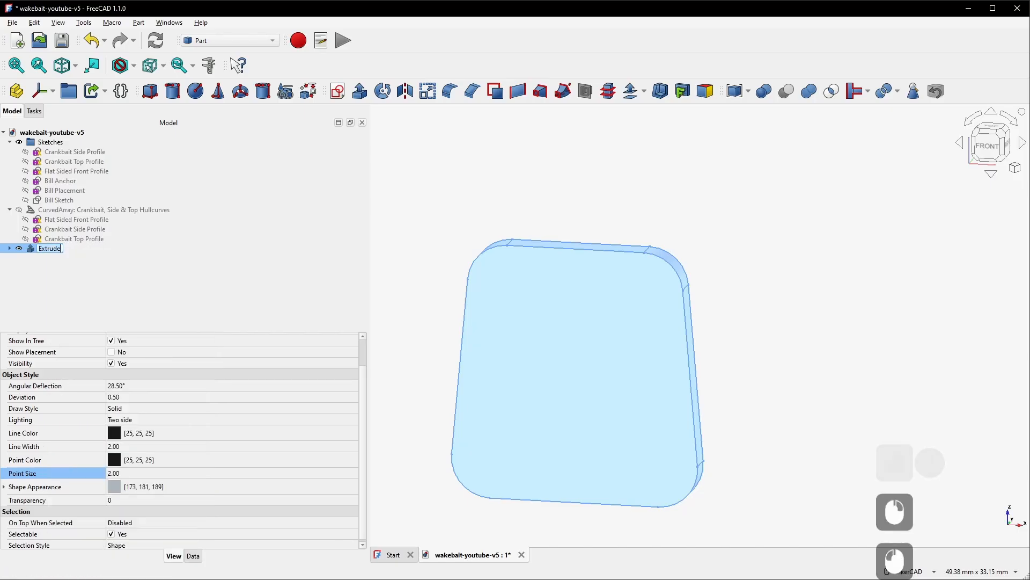
text(Bill)
key(Return)
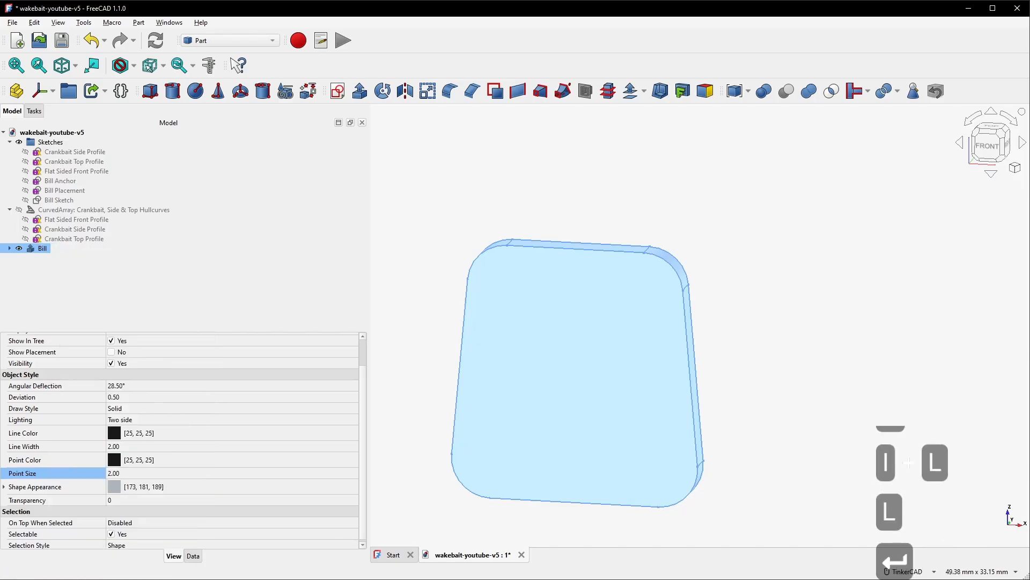
Show the curved array lure body and unite it with the Bill into one fused solid
click(156, 209)
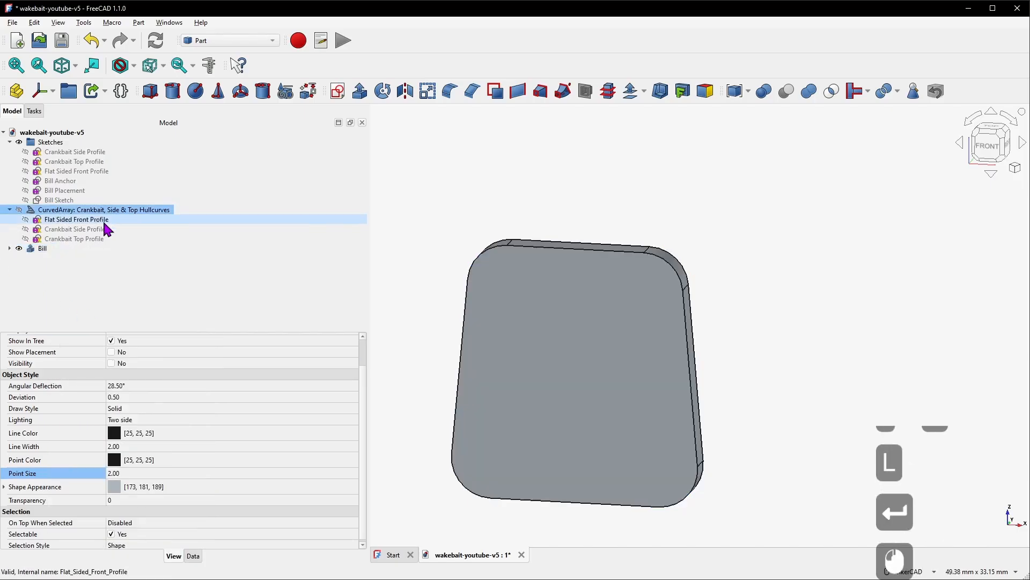
key(space)
drag(627, 326, 407, 321)
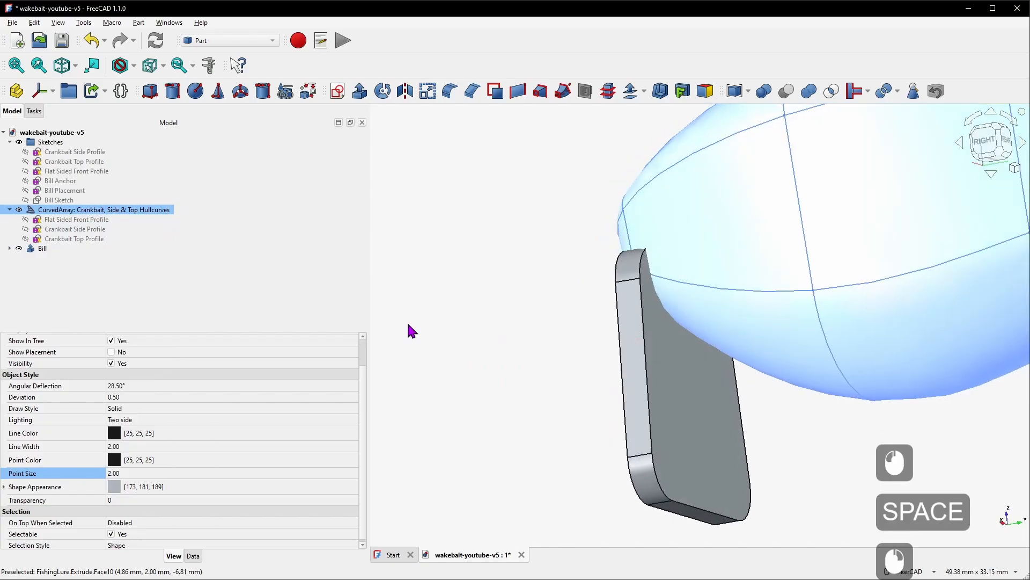
ctrl+click(61, 250)
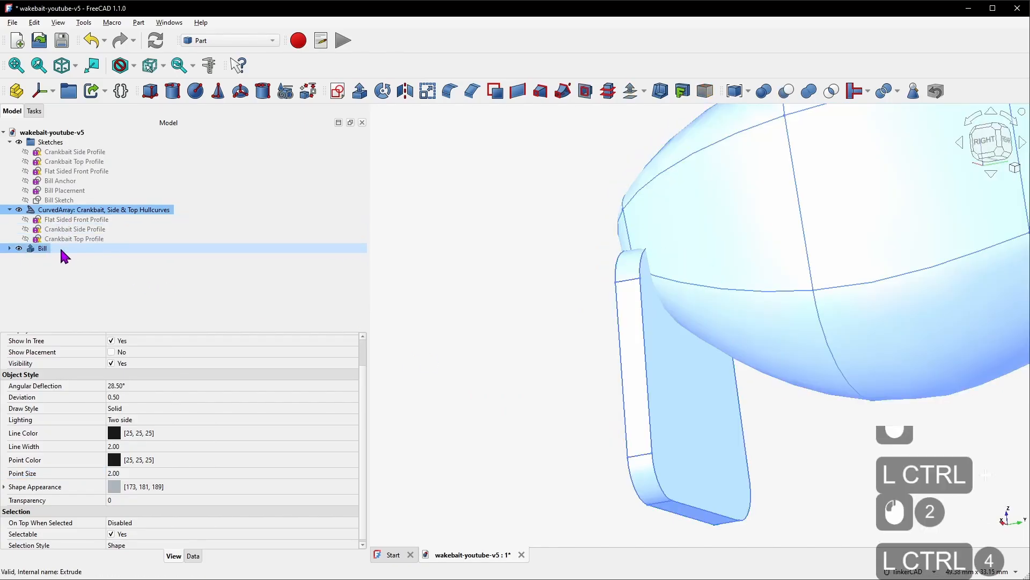
click(810, 92)
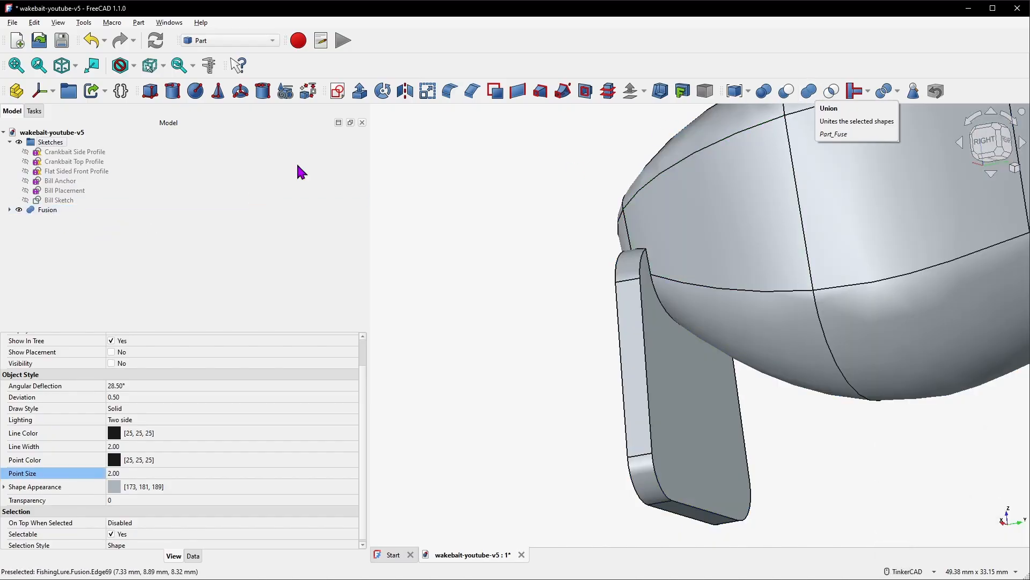
Rename the fusion to Lure & Bill
click(55, 210)
right_click(56, 210)
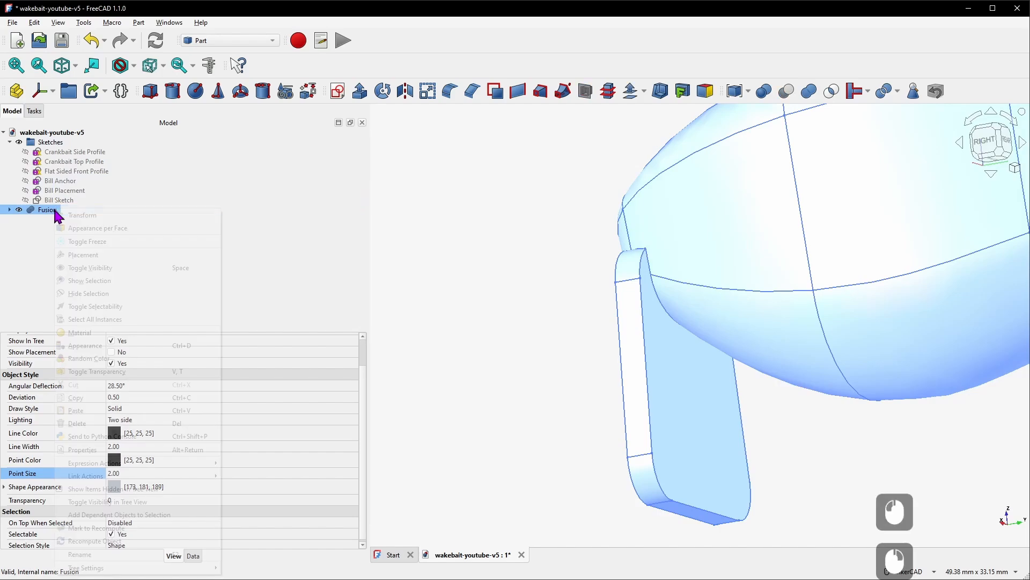
click(107, 554)
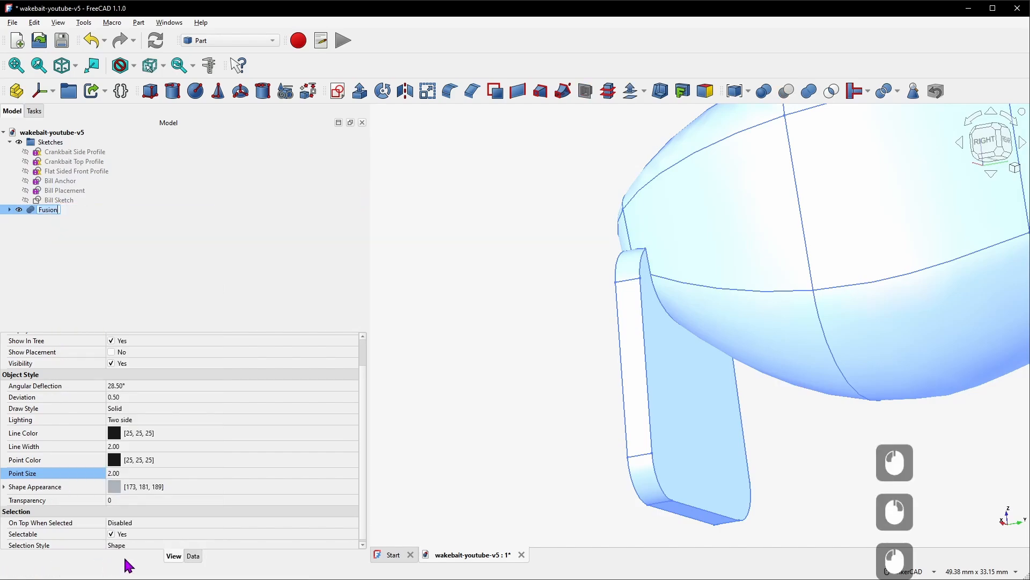
text(Lure & Bill)
key(Return)
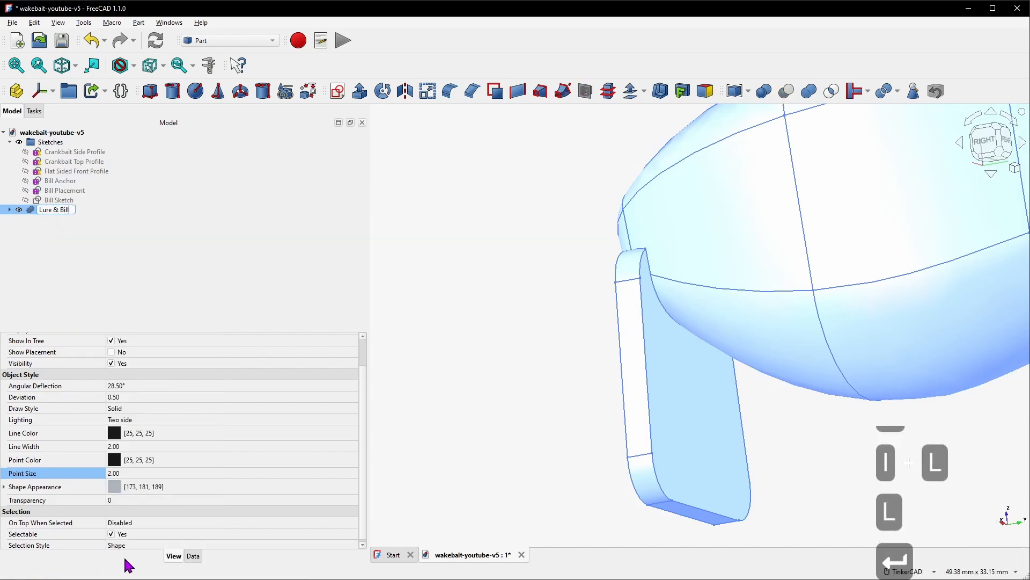
Save the document
click(62, 41)
scroll(566, 246, down, 6)
right_drag(722, 227, 849, 231)
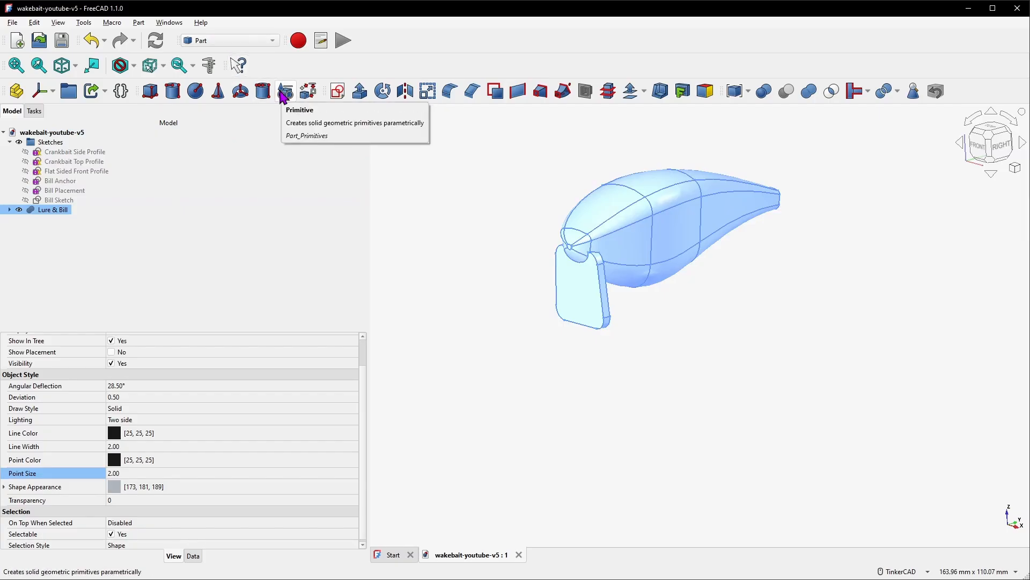
Start a Circle primitive and set its radius to 3.25 mm
click(283, 92)
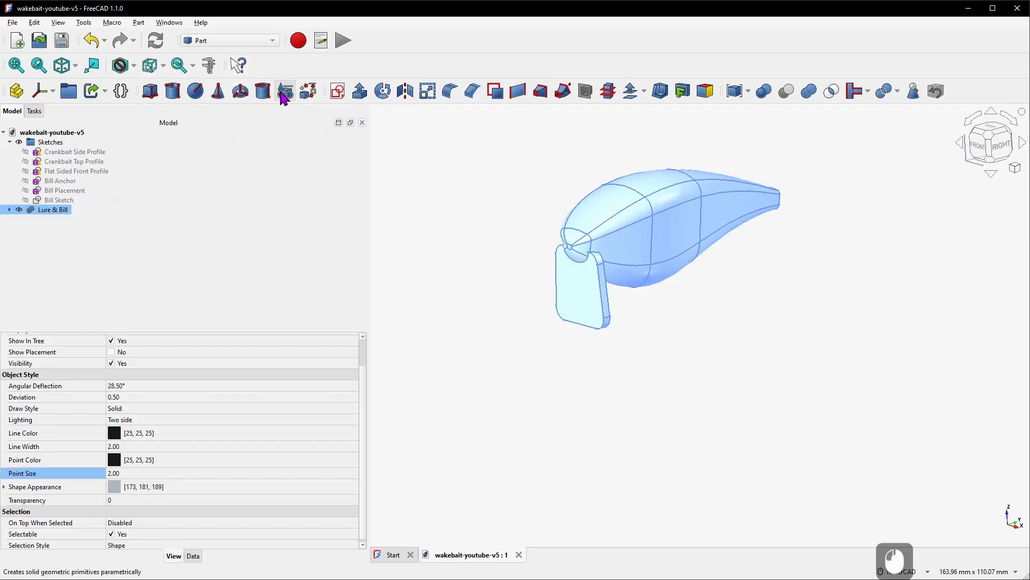
click(86, 184)
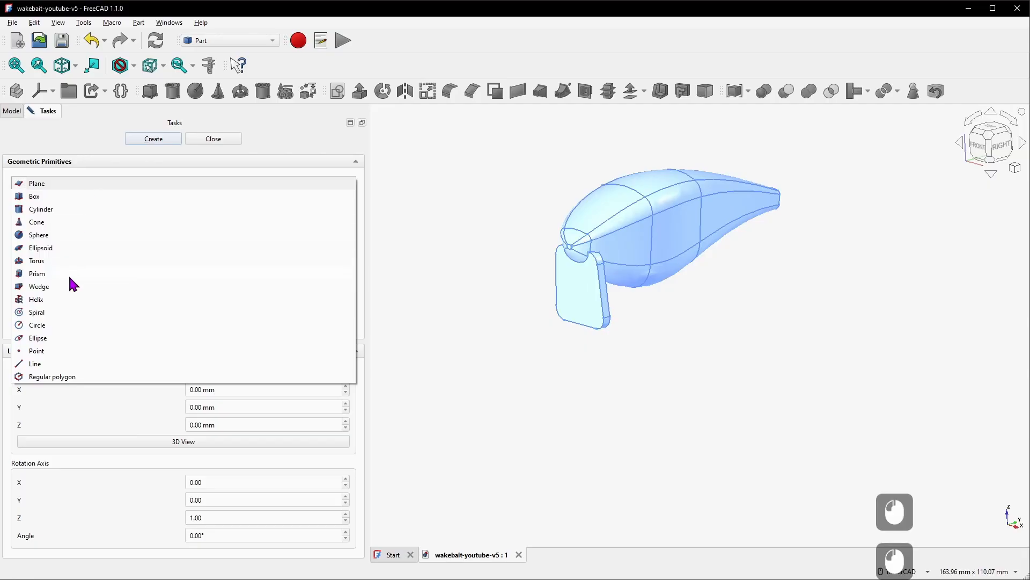
click(52, 325)
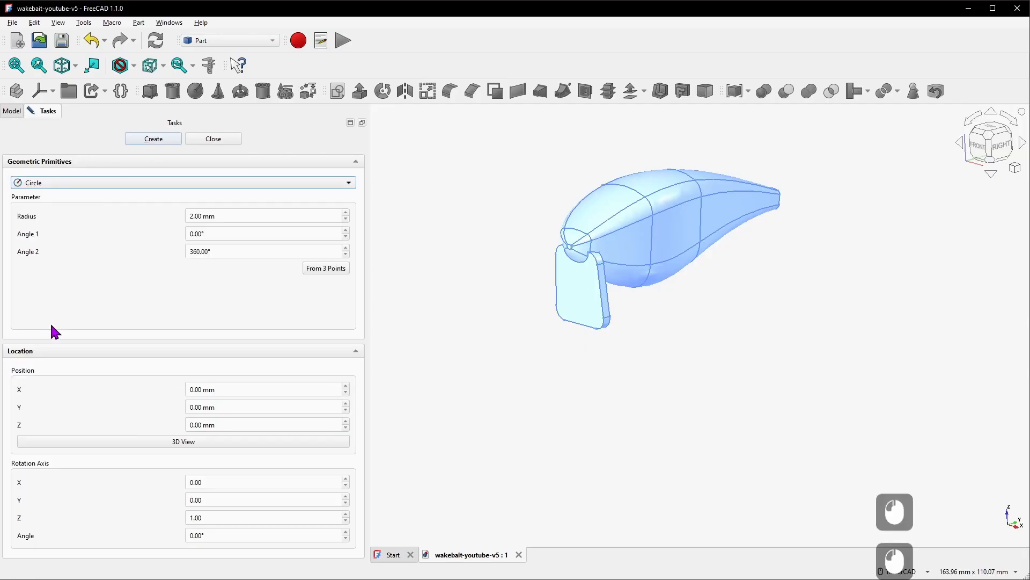
click(192, 216)
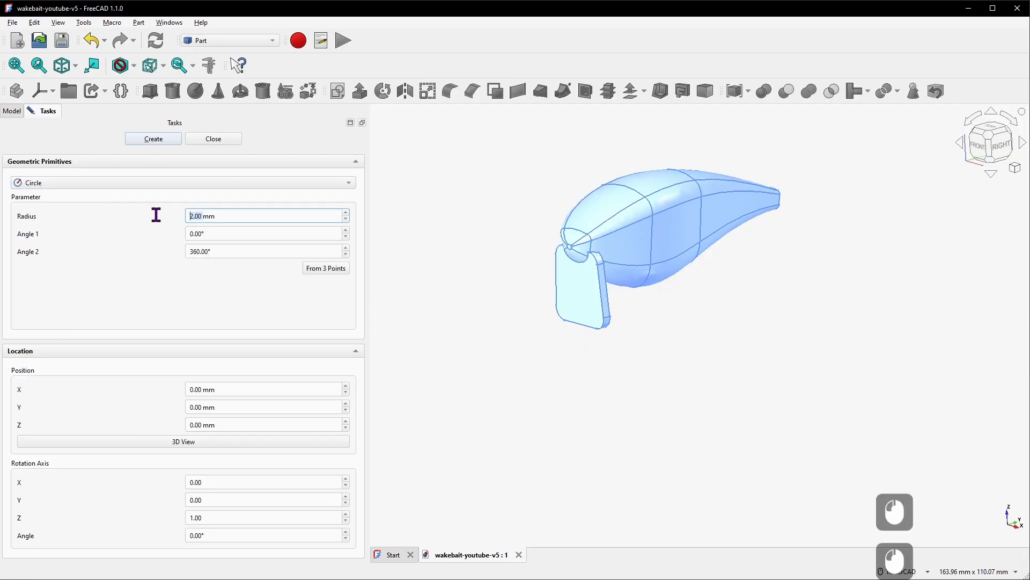
text(3.25)
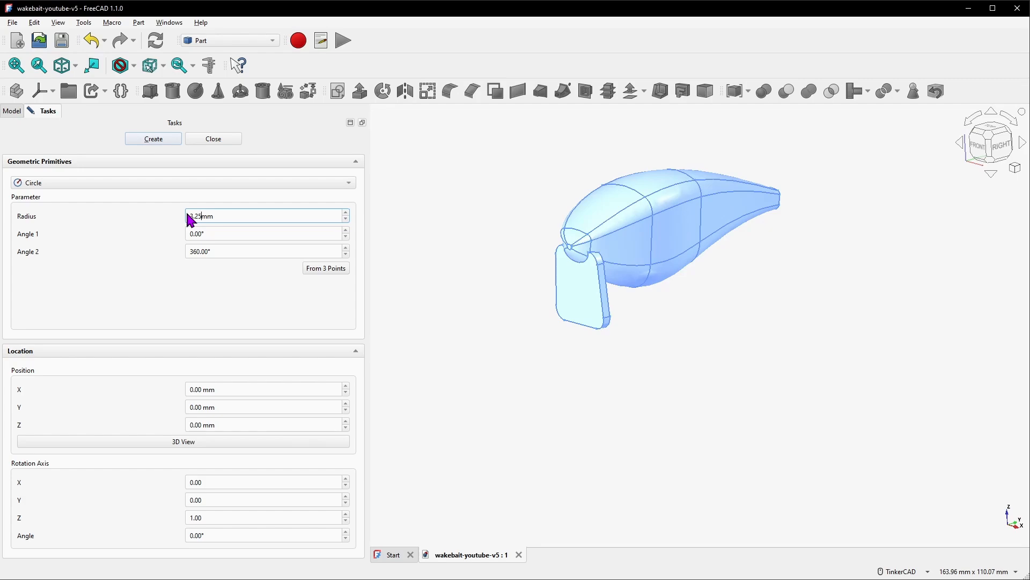
Set the circle's rotation axis to Y with a 90° angle and create it
scroll(251, 297, down, 3)
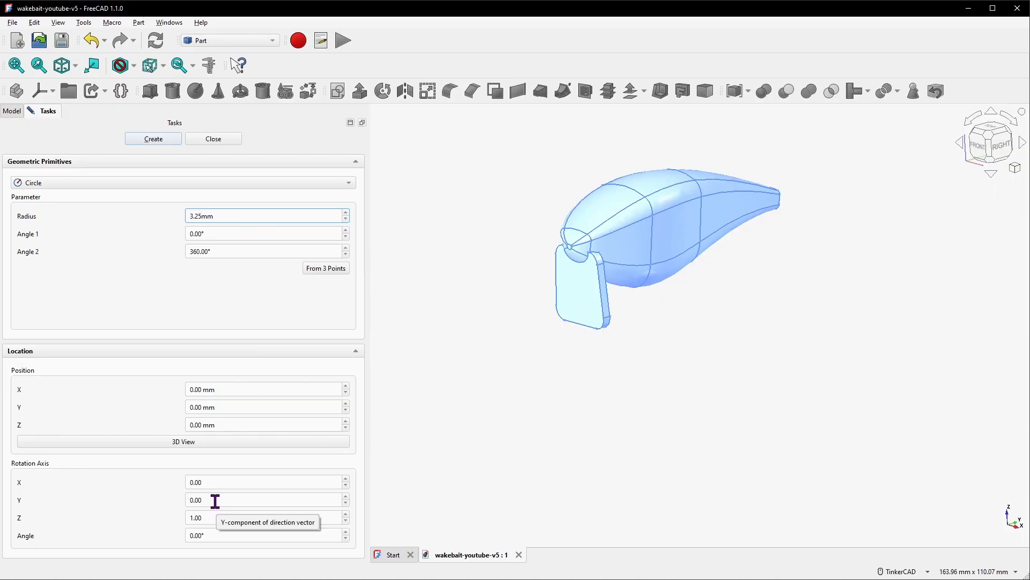
drag(216, 501, 186, 502)
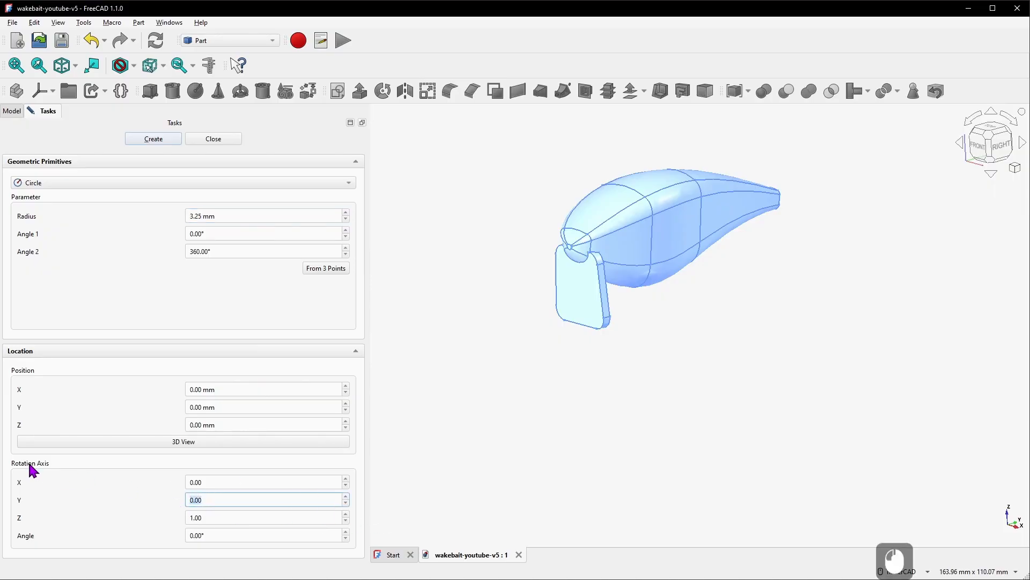
text(1)
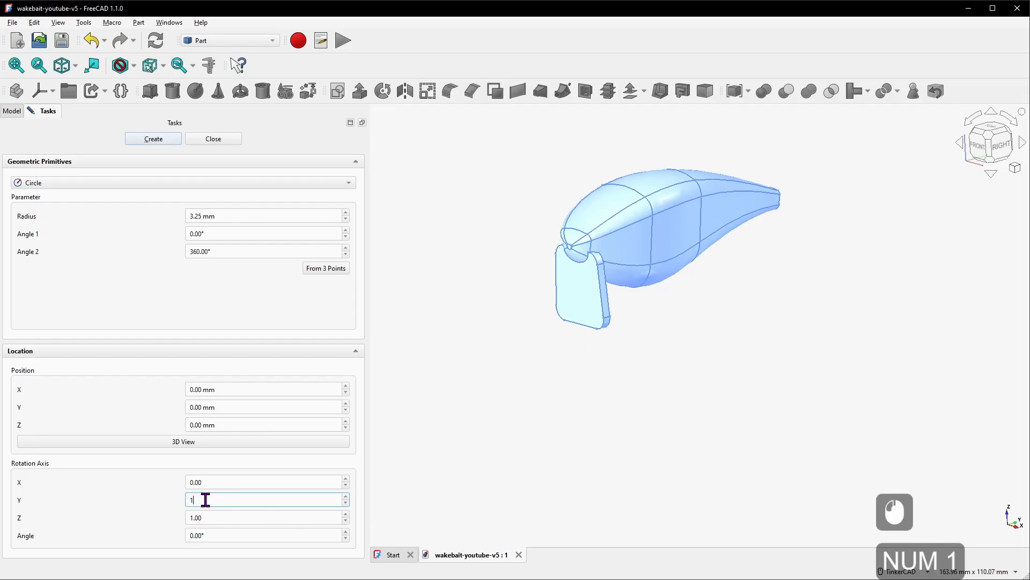
drag(207, 519, 156, 522)
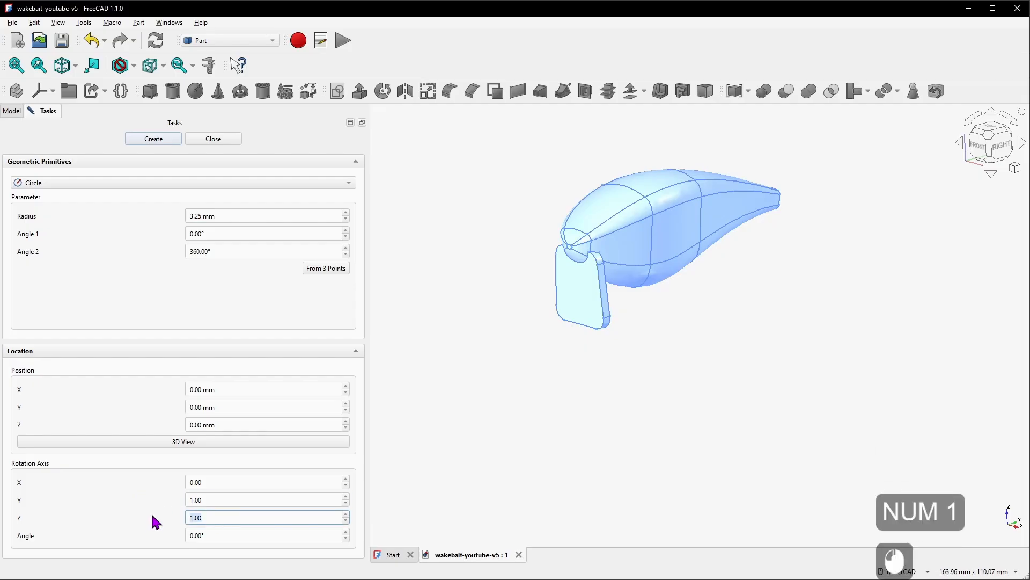
text(0)
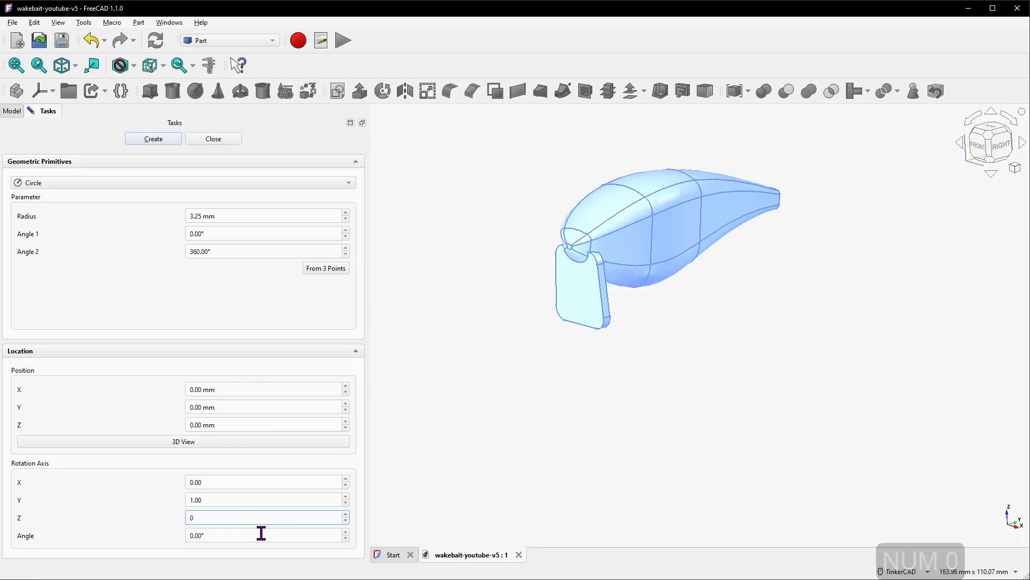
click(248, 537)
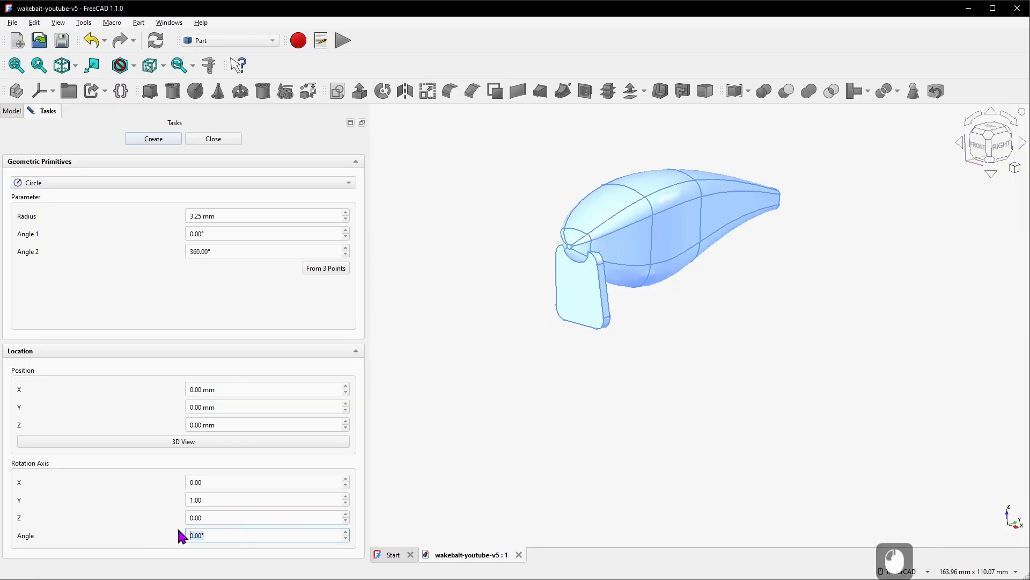
text(90)
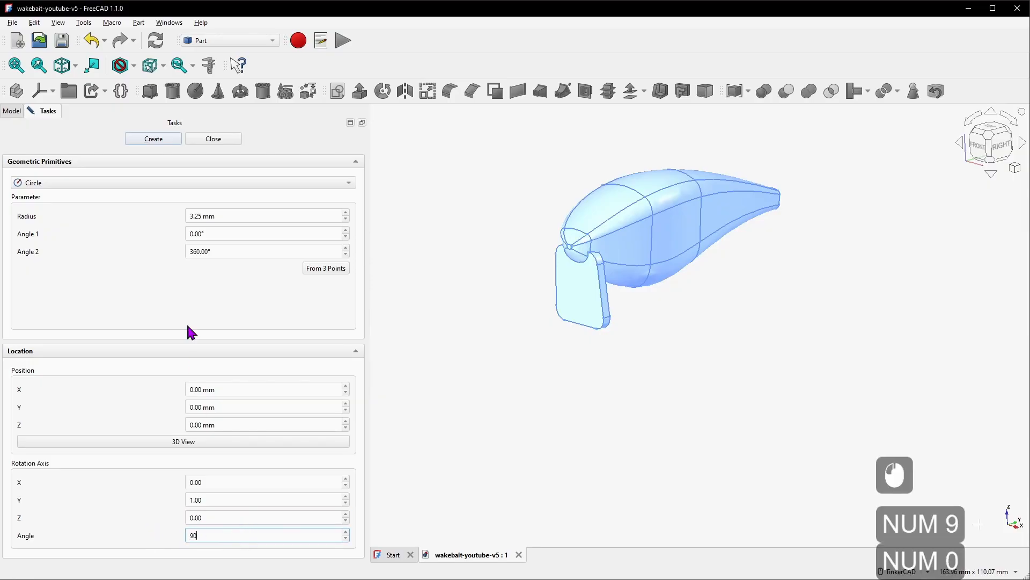
click(156, 144)
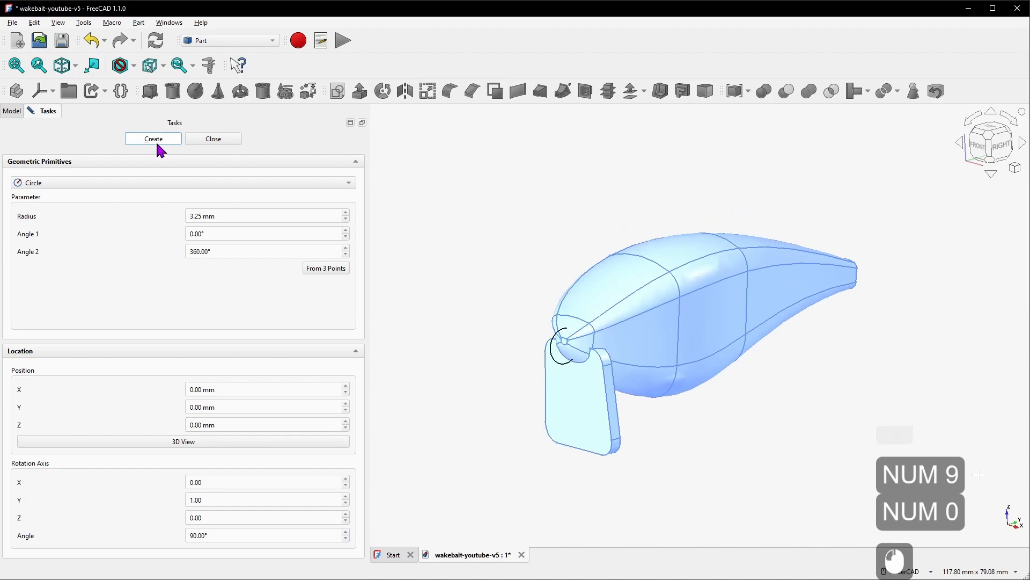
click(216, 142)
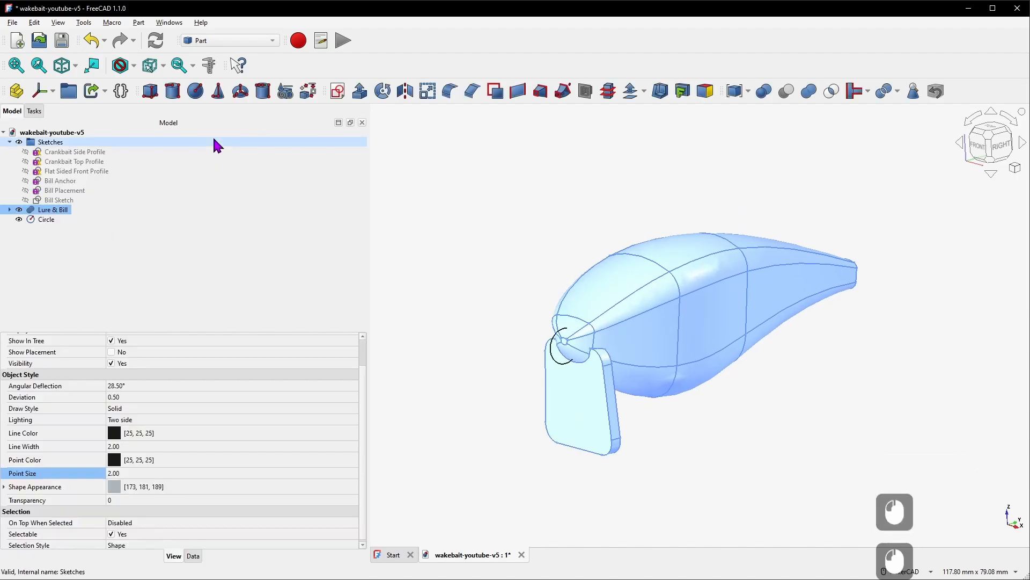
Rename the circle to Eye Placement and move it into the Sketches group
right_click(55, 219)
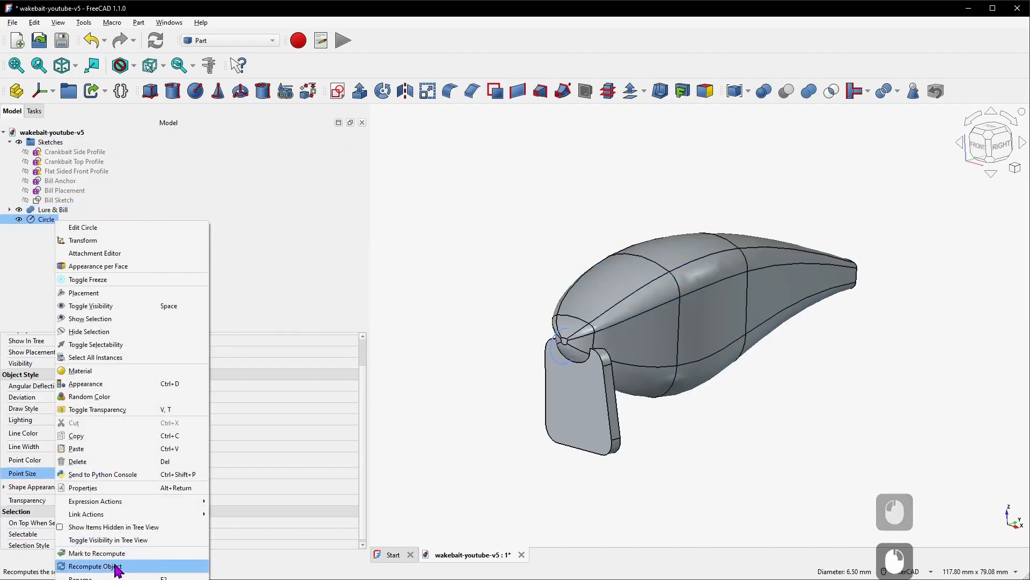
click(113, 577)
text(Eye )
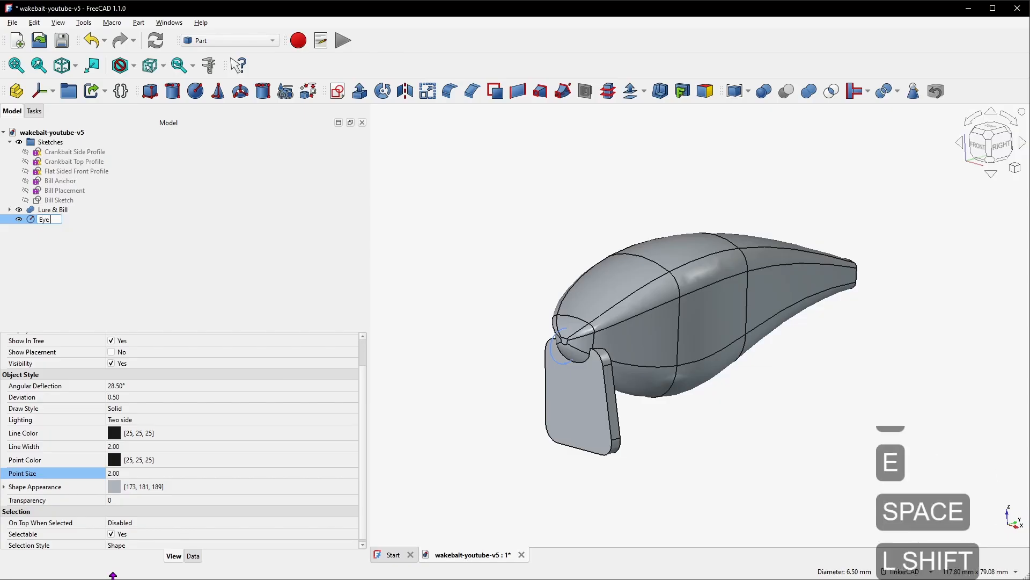
text(Placement)
key(Return)
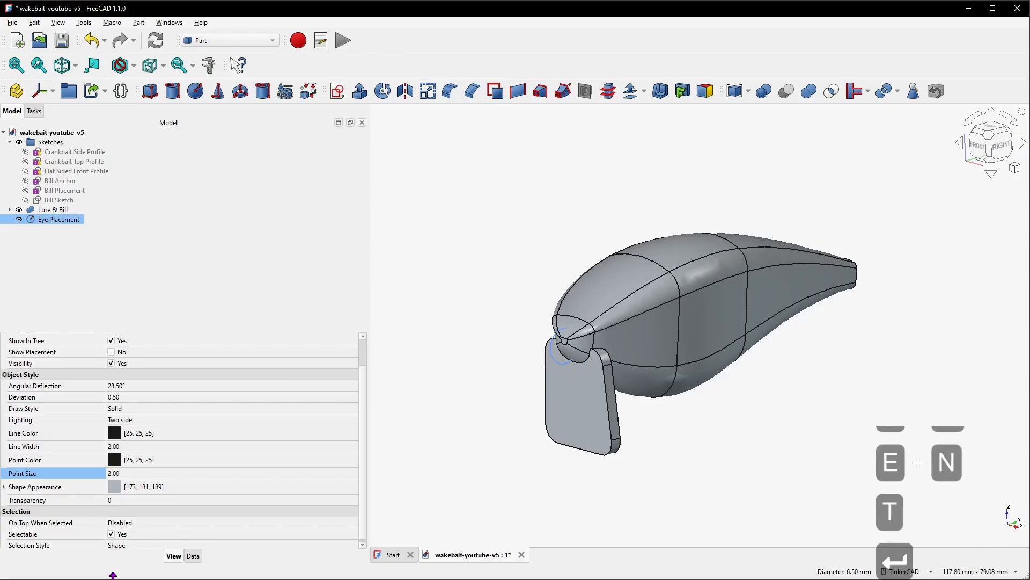
mouse_move(71, 221)
mouse_down()
mouse_move(107, 182)
mouse_move(113, 142)
mouse_up()
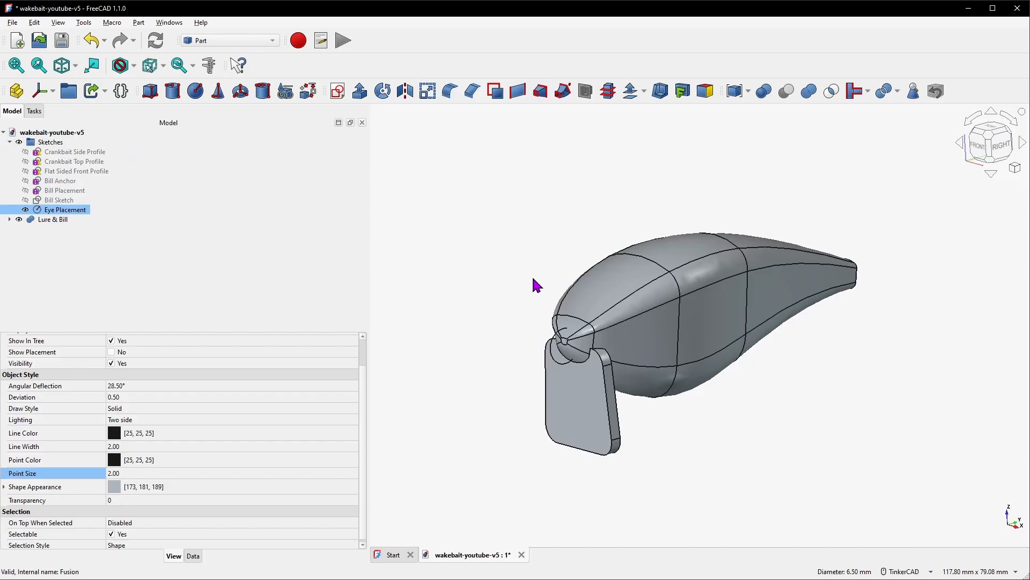
Open the Transform dragger on the Eye Placement circle and move it 17 mm along W
right_click(72, 213)
click(107, 232)
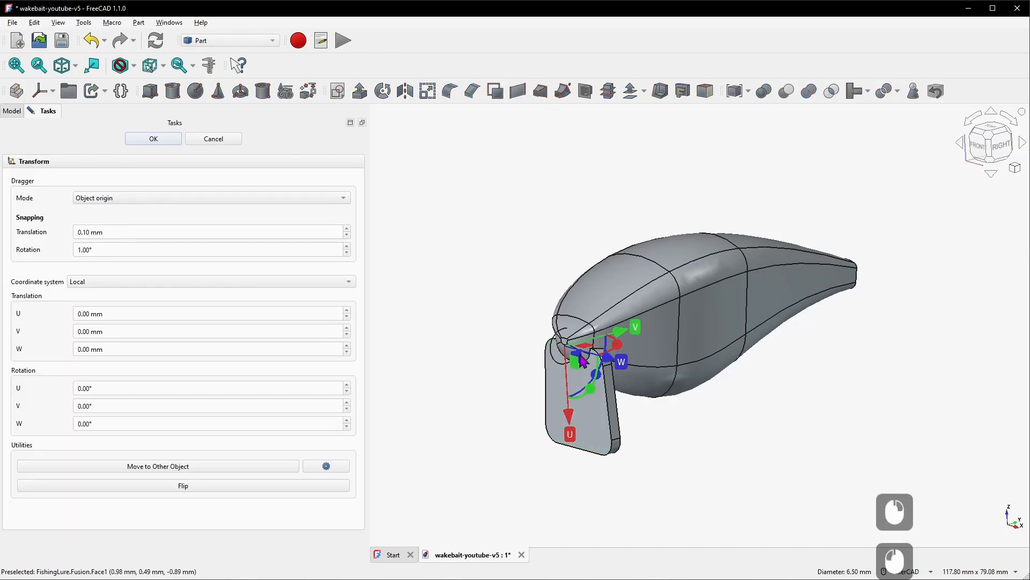
drag(609, 361, 666, 382)
Move the circle 9.30 mm along V and -1.70 mm along U to sit behind the lure's nose
right_drag(749, 402, 646, 393)
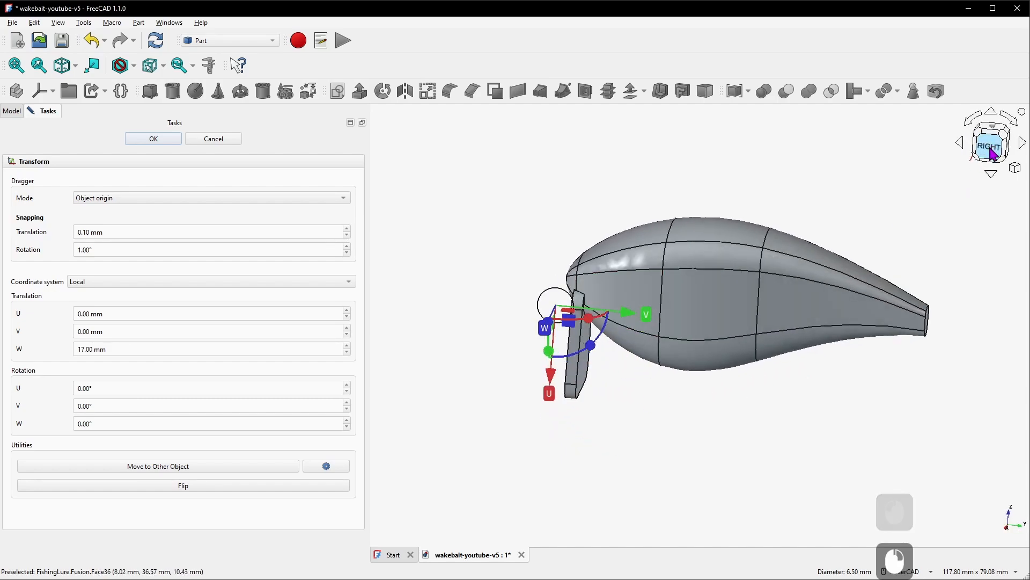
click(989, 148)
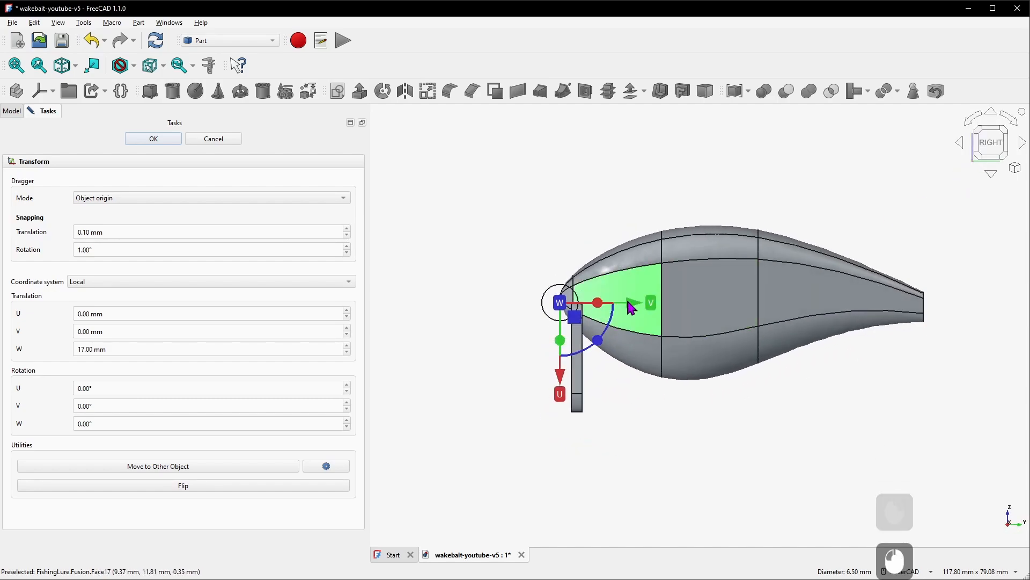
drag(636, 313, 687, 306)
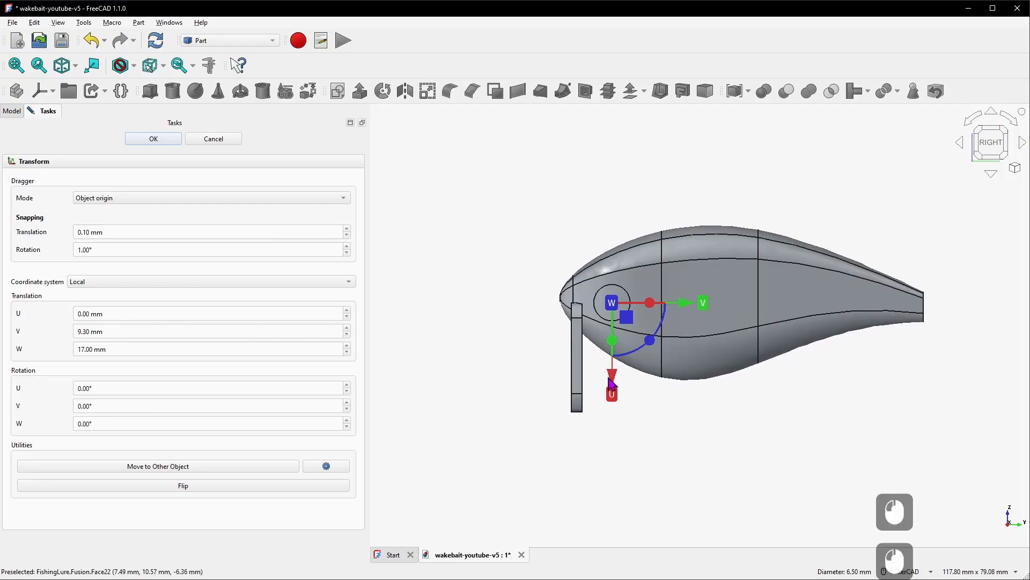
scroll(629, 408, up, 2)
drag(605, 335, 605, 322)
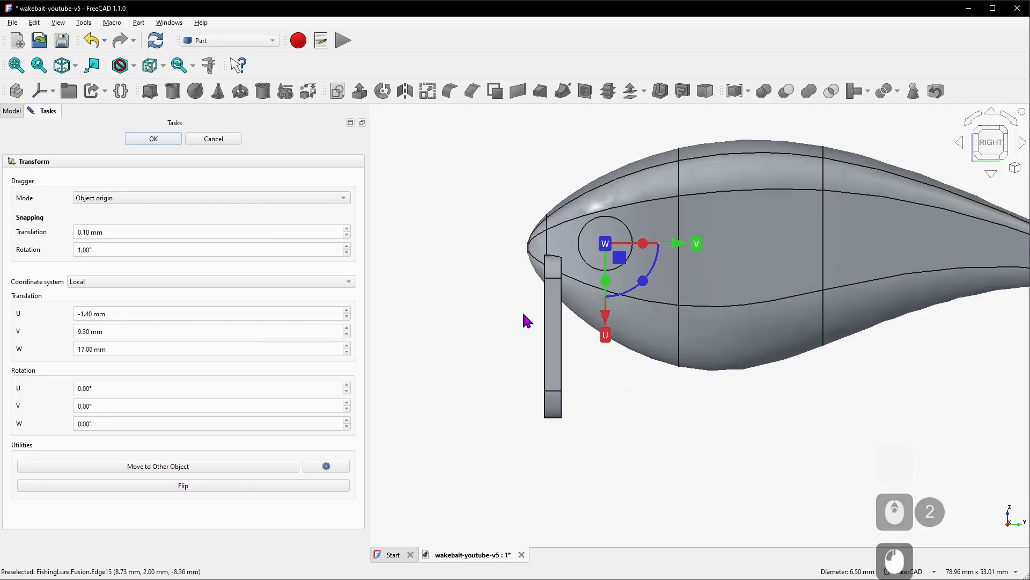
middle_drag(525, 322, 605, 237)
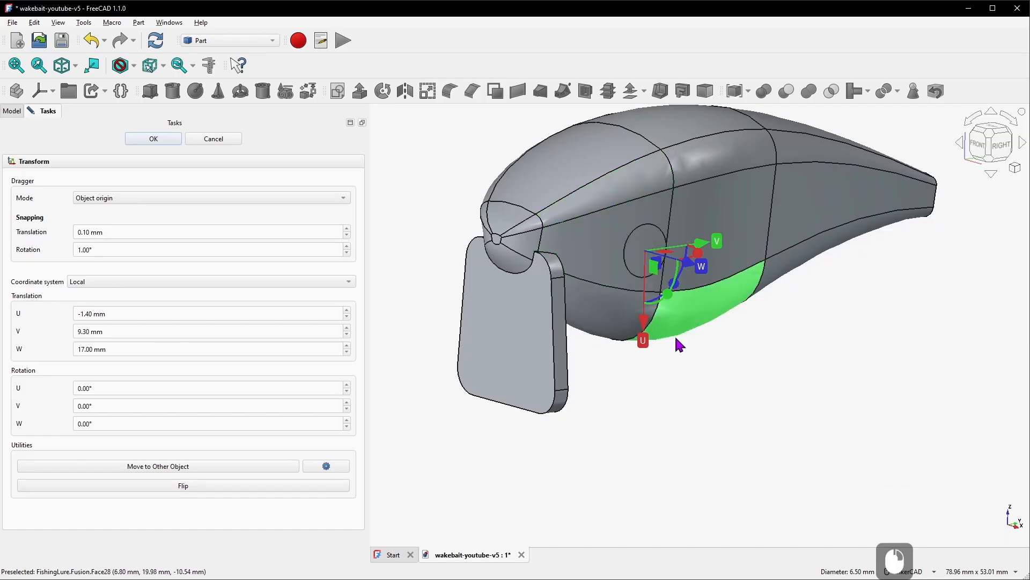
click(1001, 145)
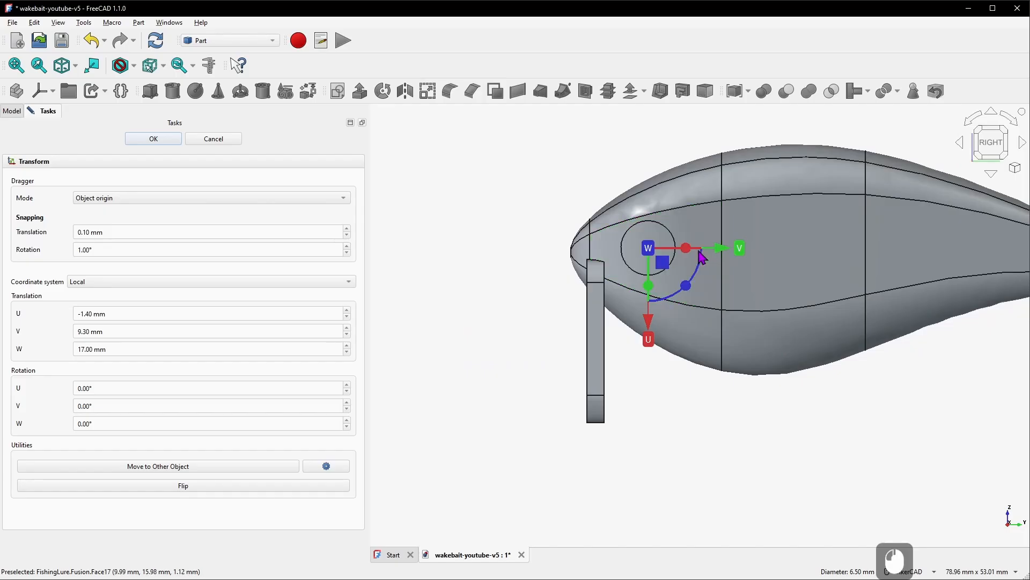
drag(650, 326, 649, 323)
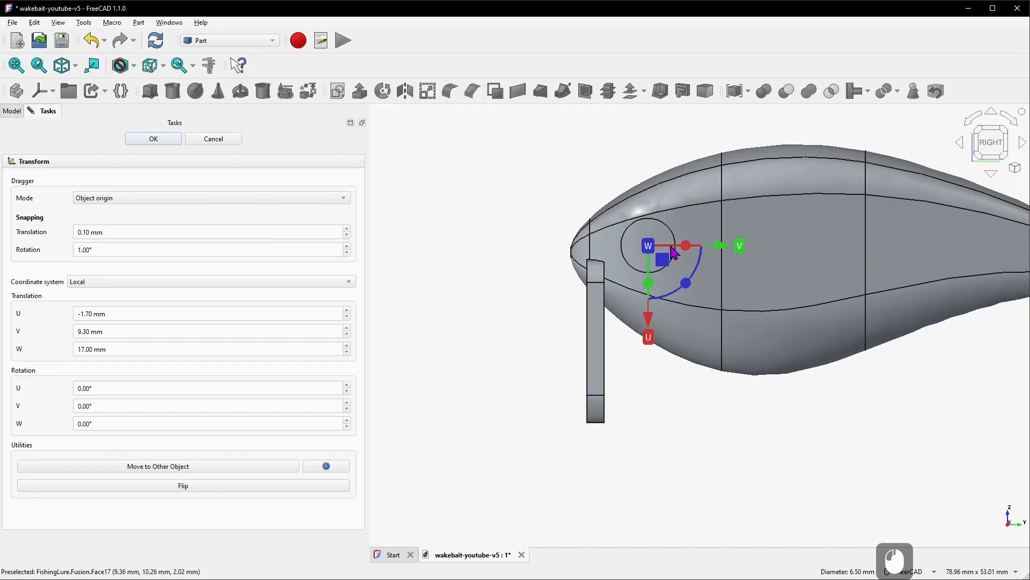
Pull the circle back along W to 9.50 mm so it lies against the body's side
right_drag(513, 320, 622, 323)
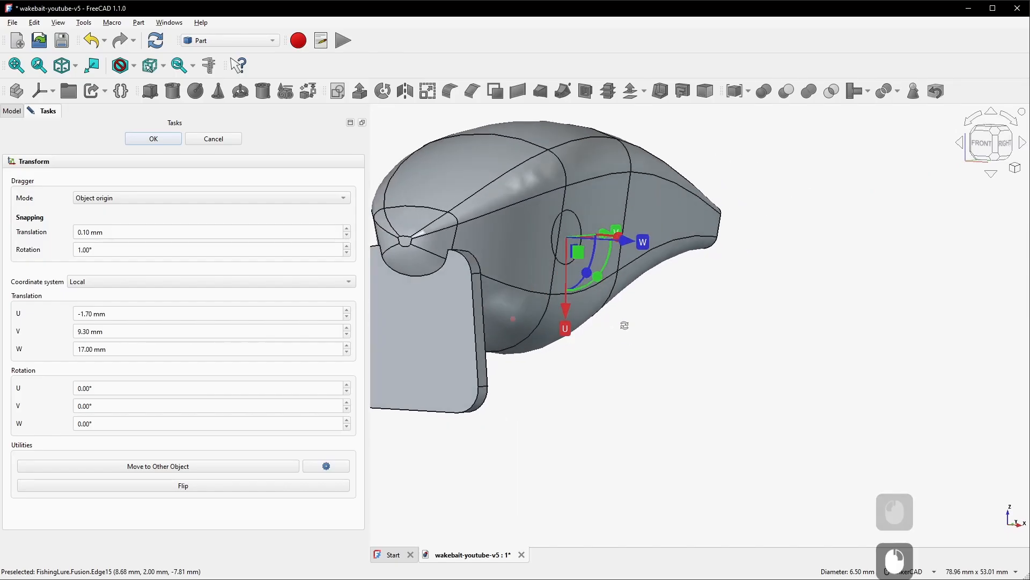
scroll(630, 350, down, 4)
scroll(578, 349, up, 4)
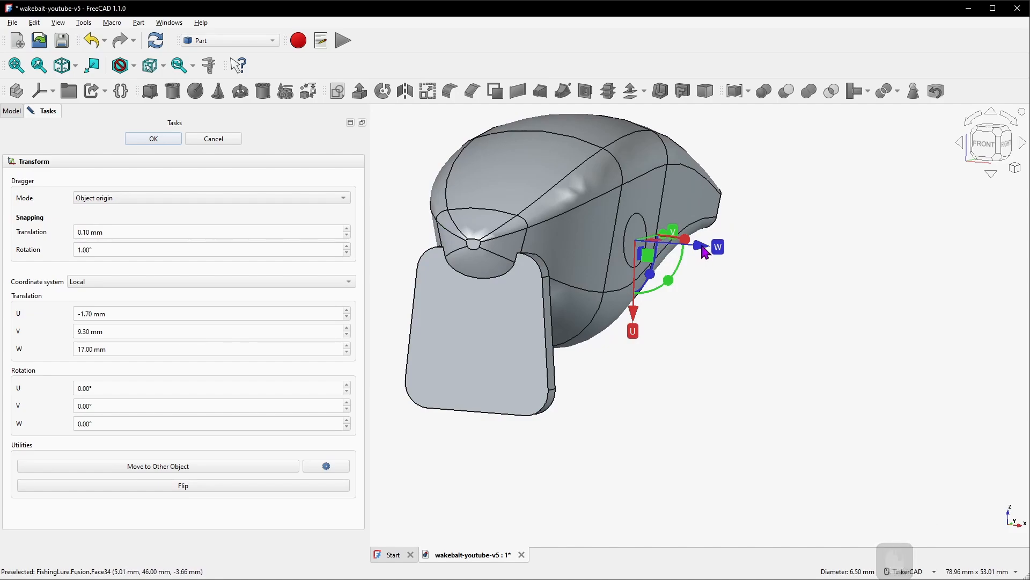
drag(705, 251, 680, 251)
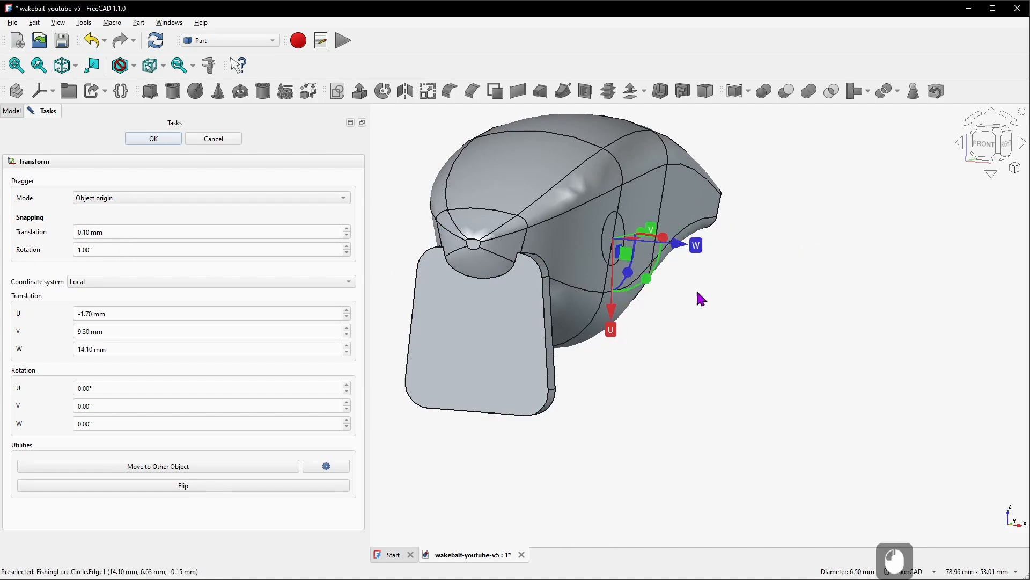
drag(687, 247, 647, 250)
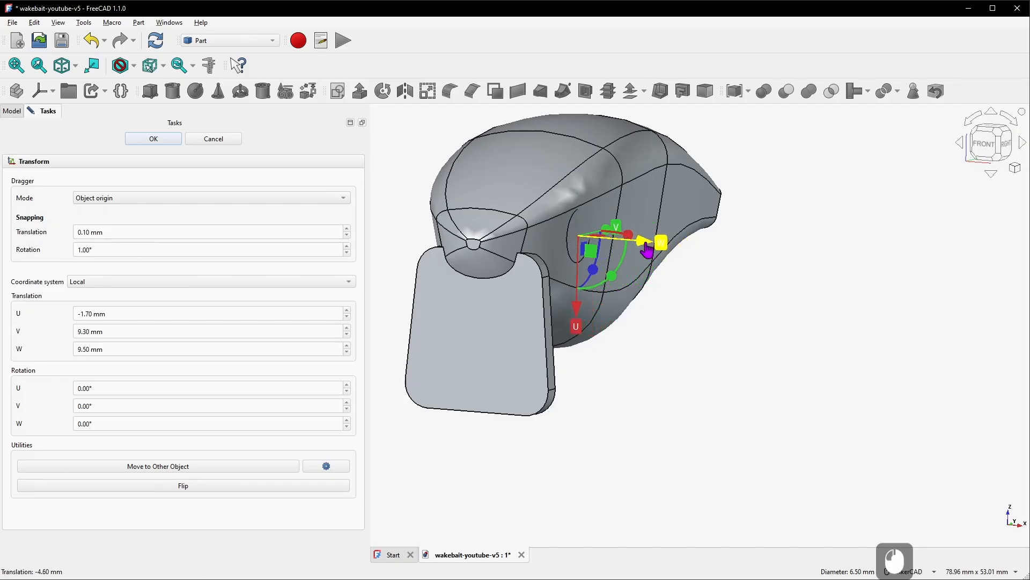
Tilt the circle 14° about U to follow the side face
scroll(534, 226, up, 5)
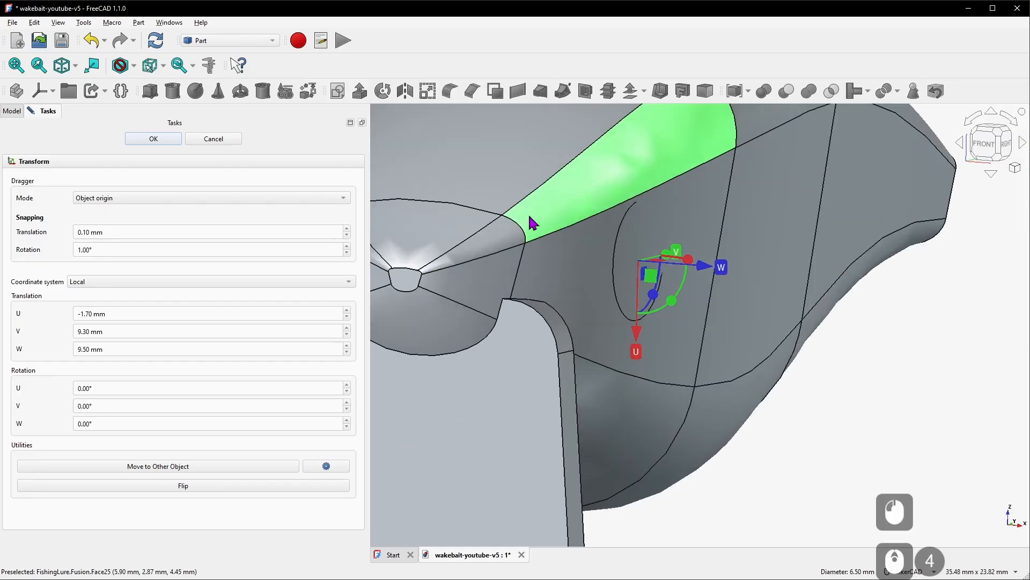
right_drag(734, 385, 680, 384)
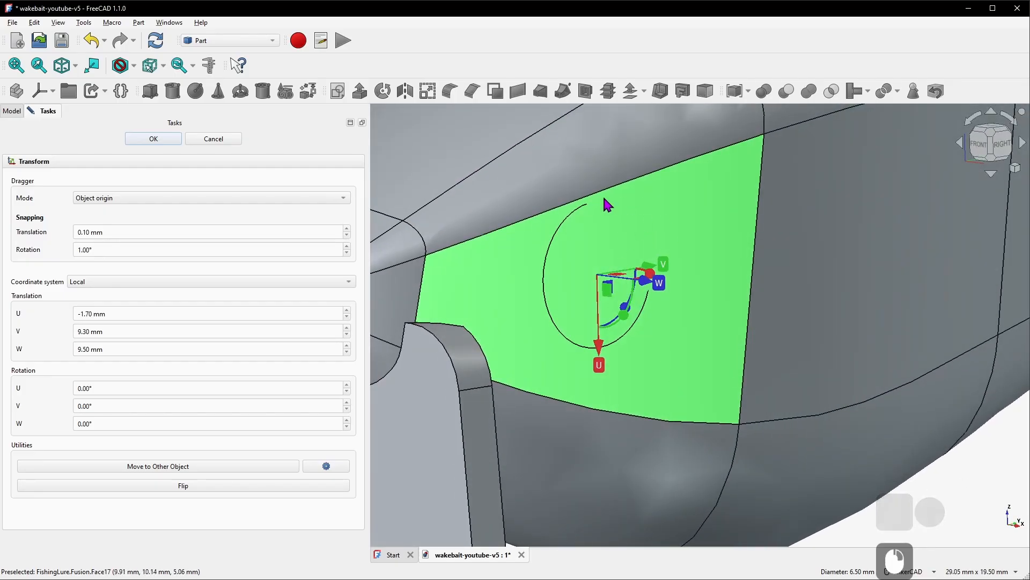
right_drag(611, 402, 640, 404)
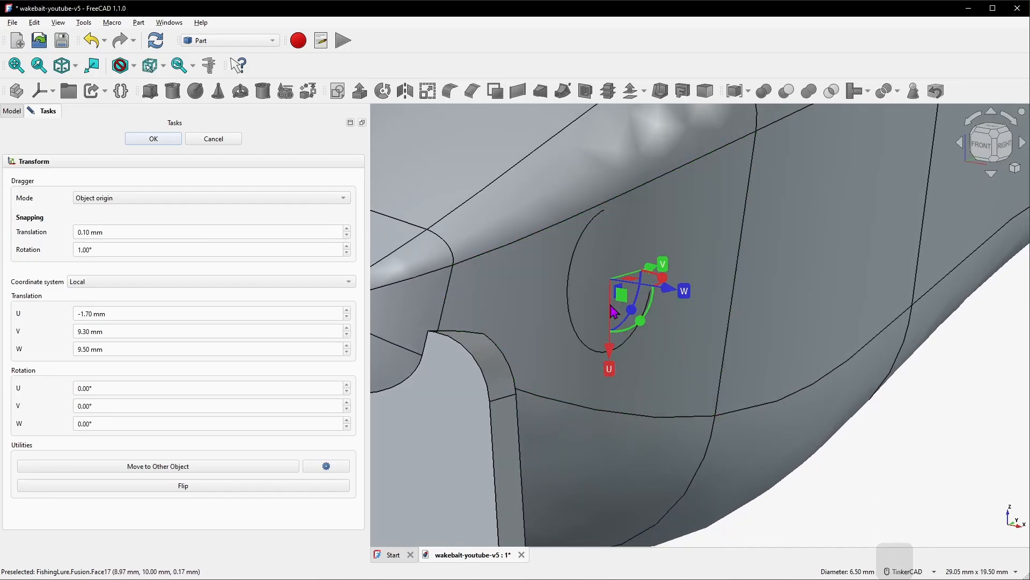
right_drag(666, 364, 651, 355)
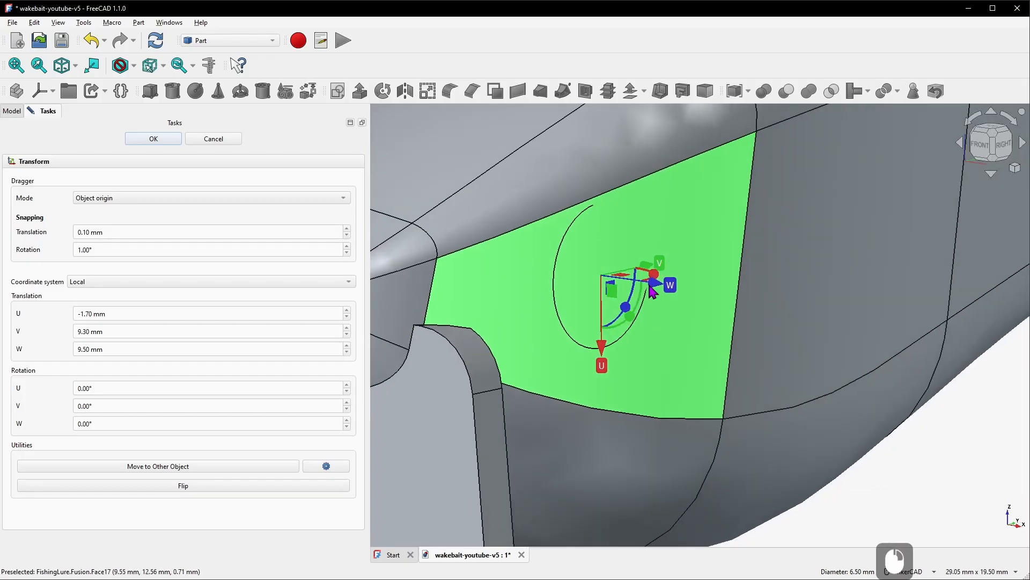
drag(656, 278, 632, 284)
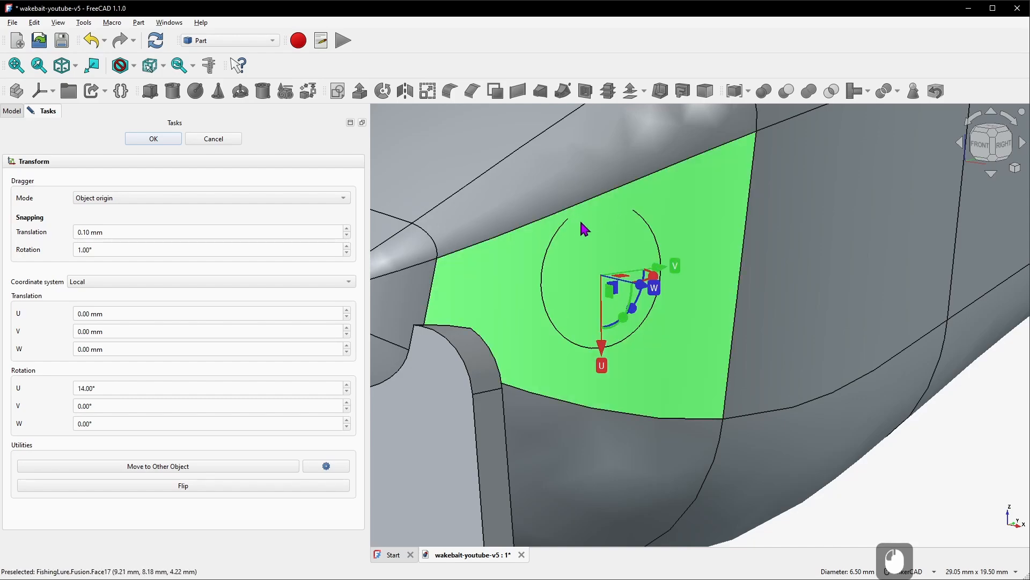
Rotate the circle 10° about V, nudge it -0.20 mm along W, and confirm the transform
right_drag(640, 356, 712, 374)
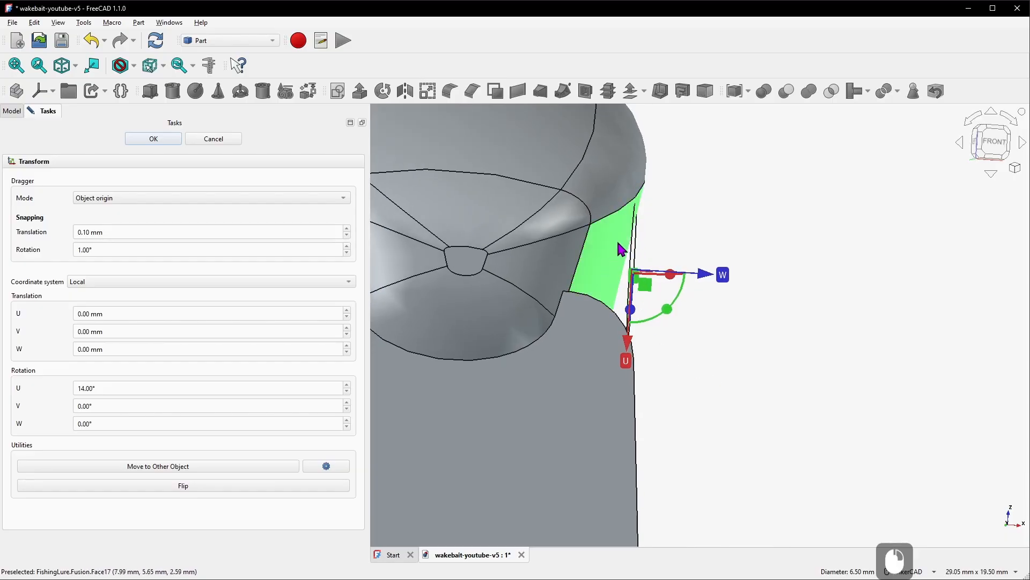
scroll(701, 394, down, 4)
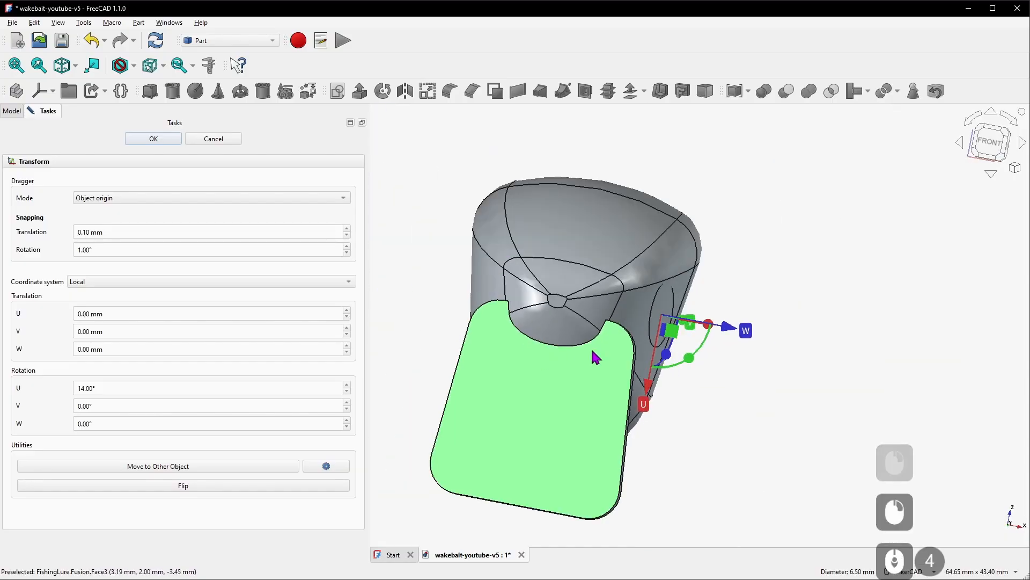
scroll(671, 360, up, 5)
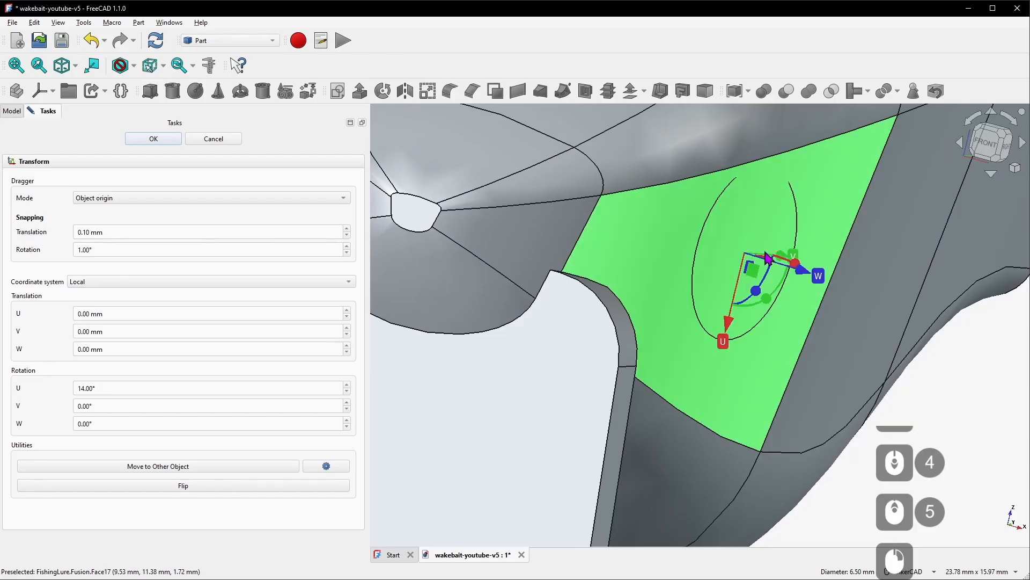
mouse_move(767, 305)
mouse_down()
mouse_move(795, 282)
mouse_move(754, 311)
mouse_up()
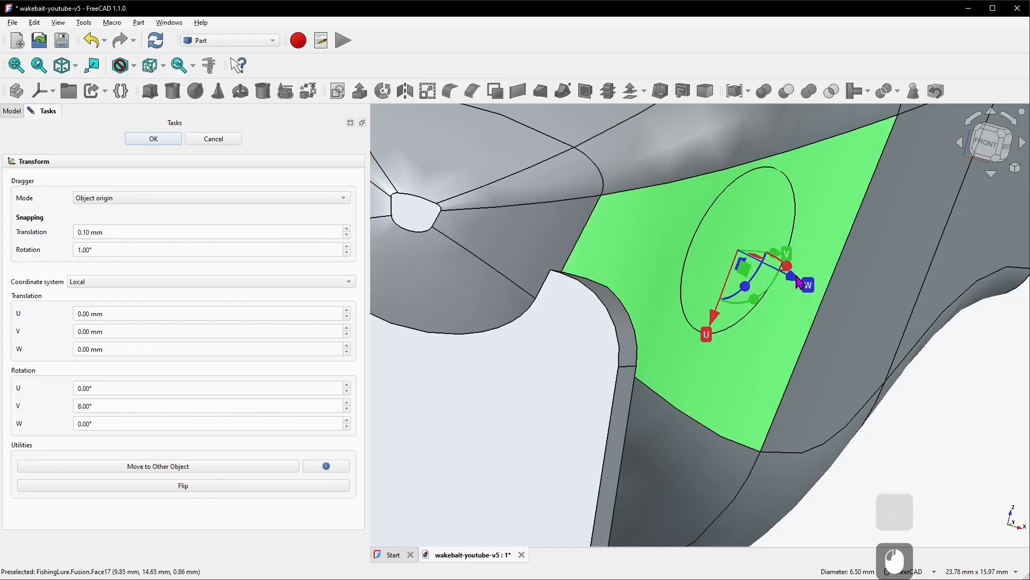
mouse_move(793, 282)
mouse_down()
mouse_move(767, 301)
mouse_move(785, 282)
mouse_up()
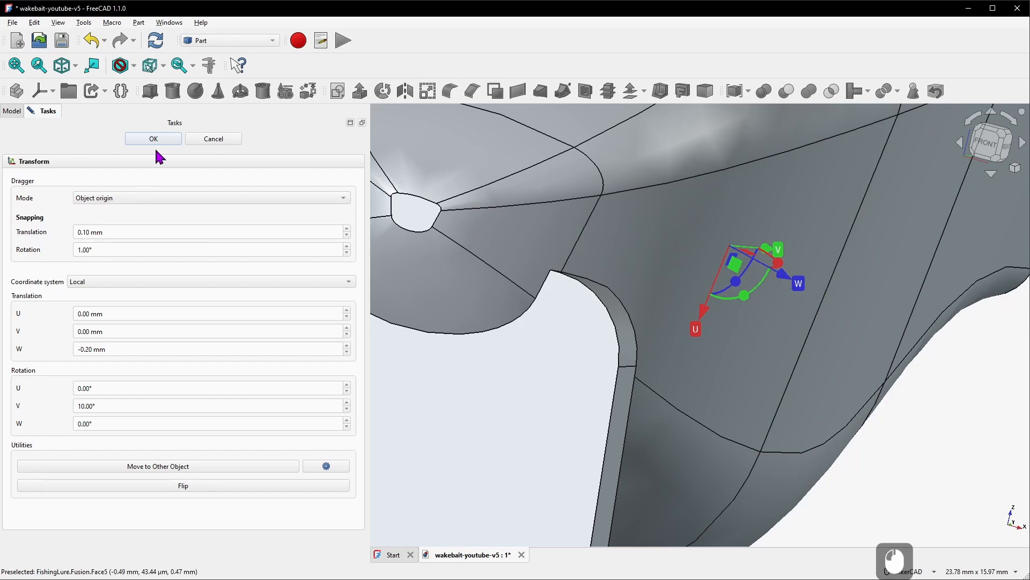
click(154, 138)
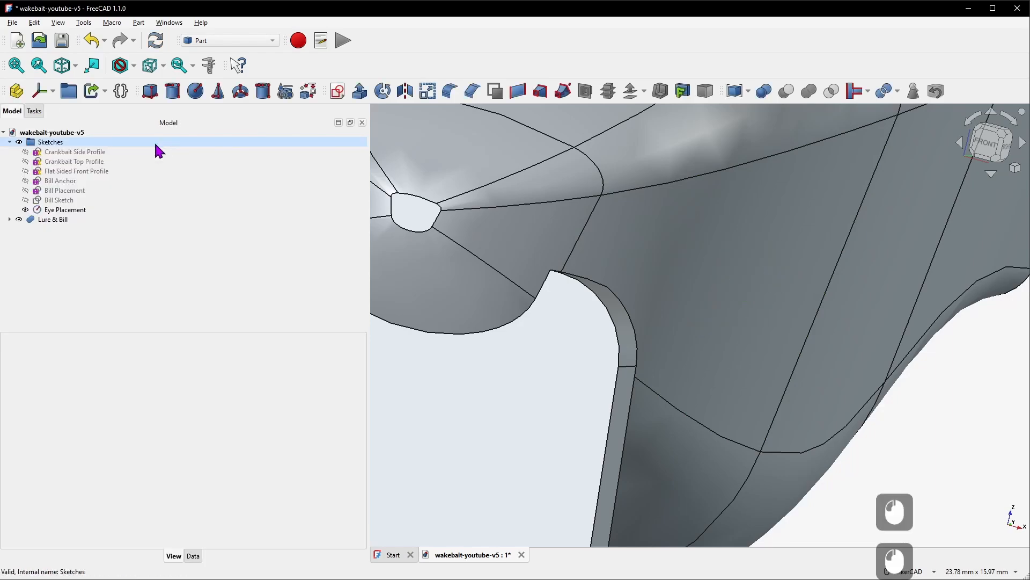
Extrude the Eye Placement circle 1 mm along its normal, symmetric about the sketch
click(61, 211)
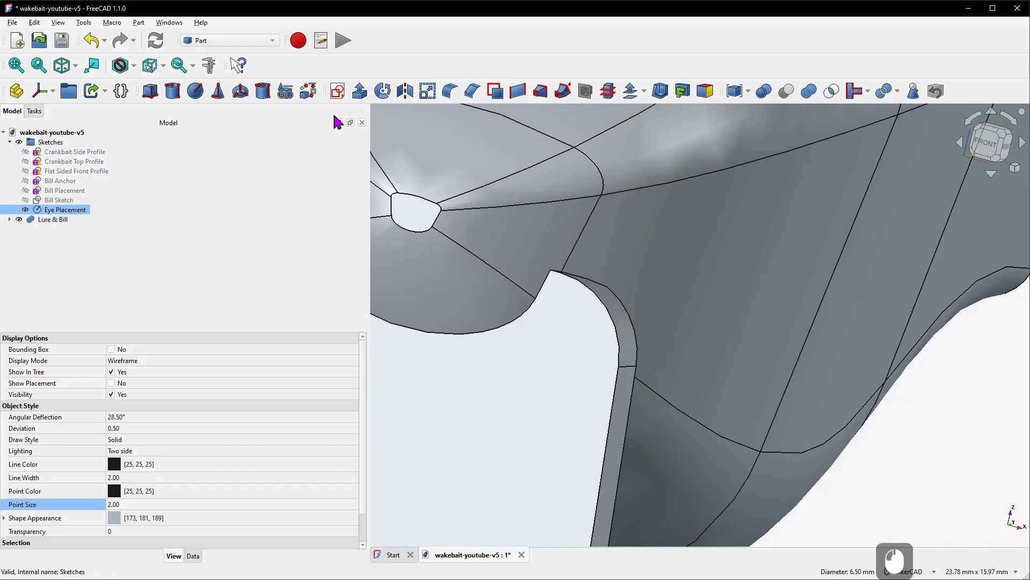
click(360, 92)
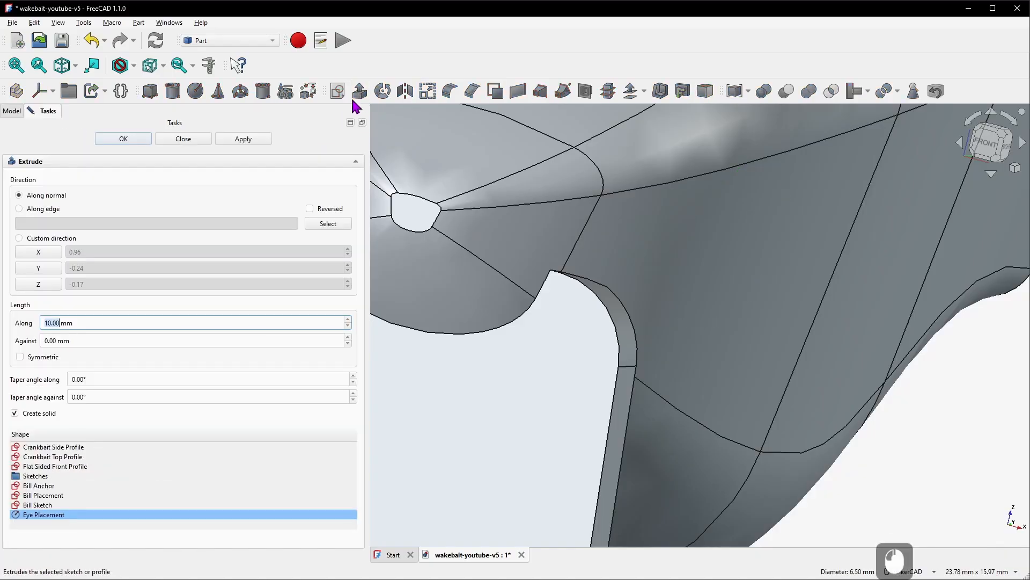
click(62, 321)
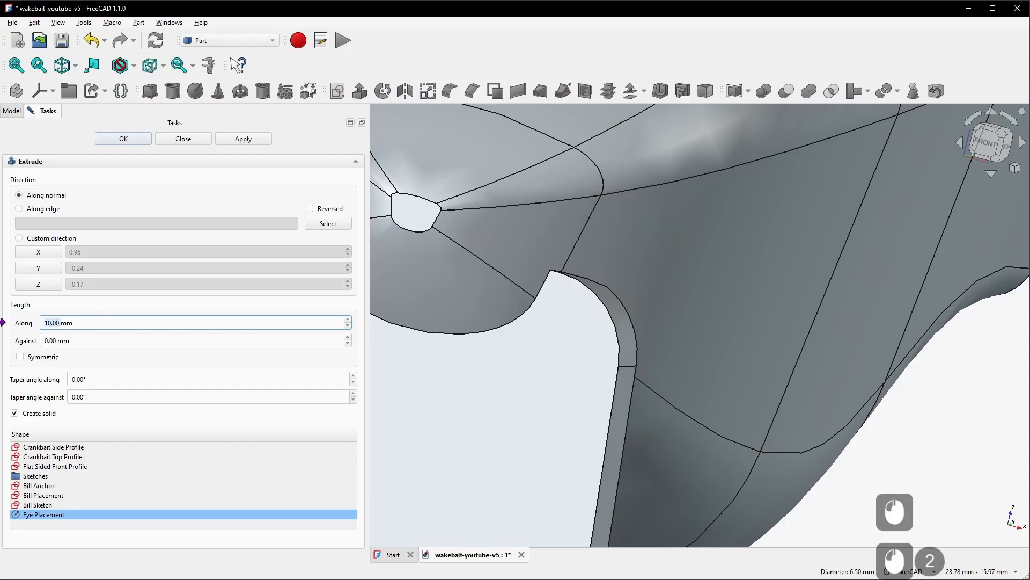
text(1)
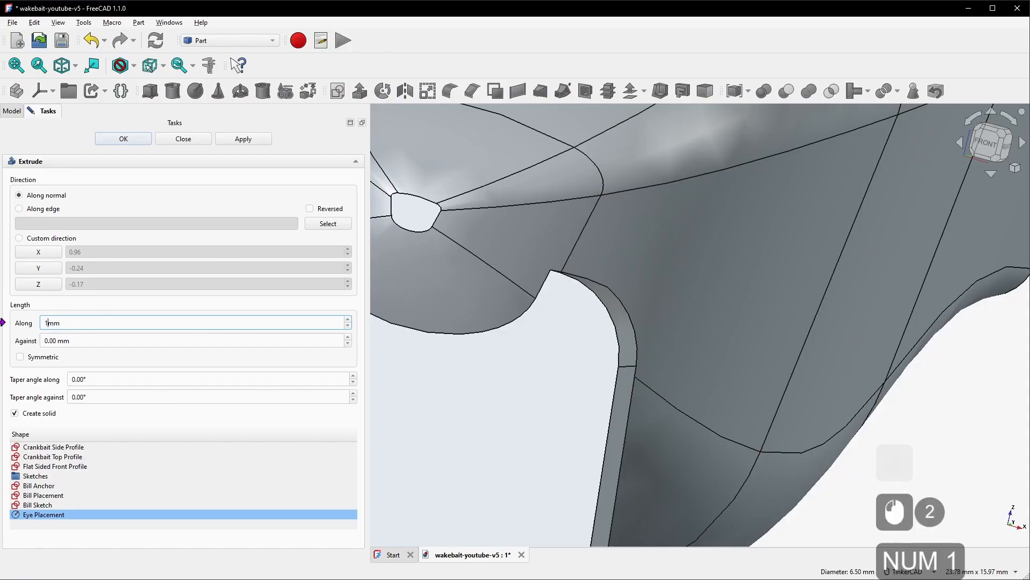
click(47, 357)
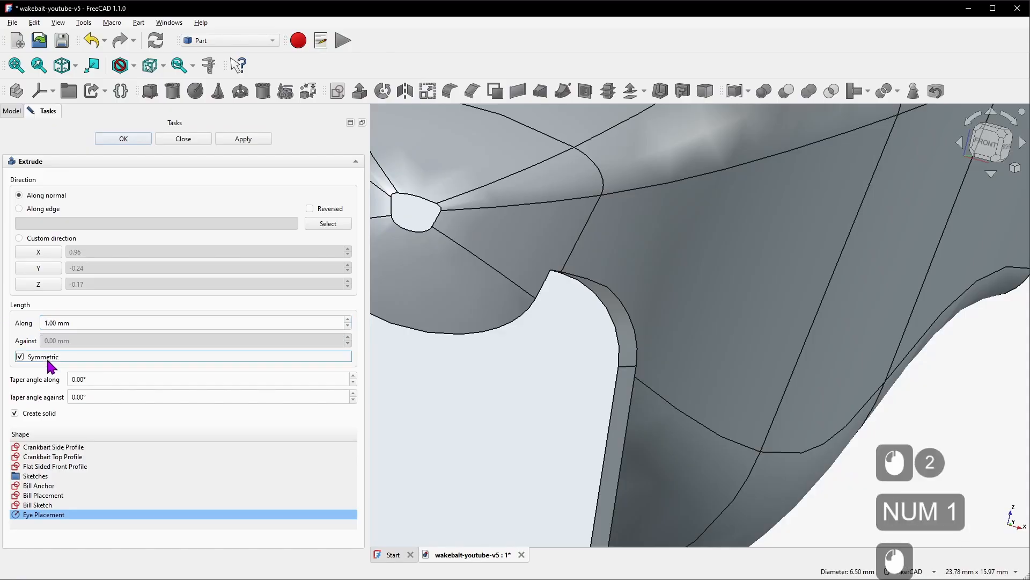
click(125, 139)
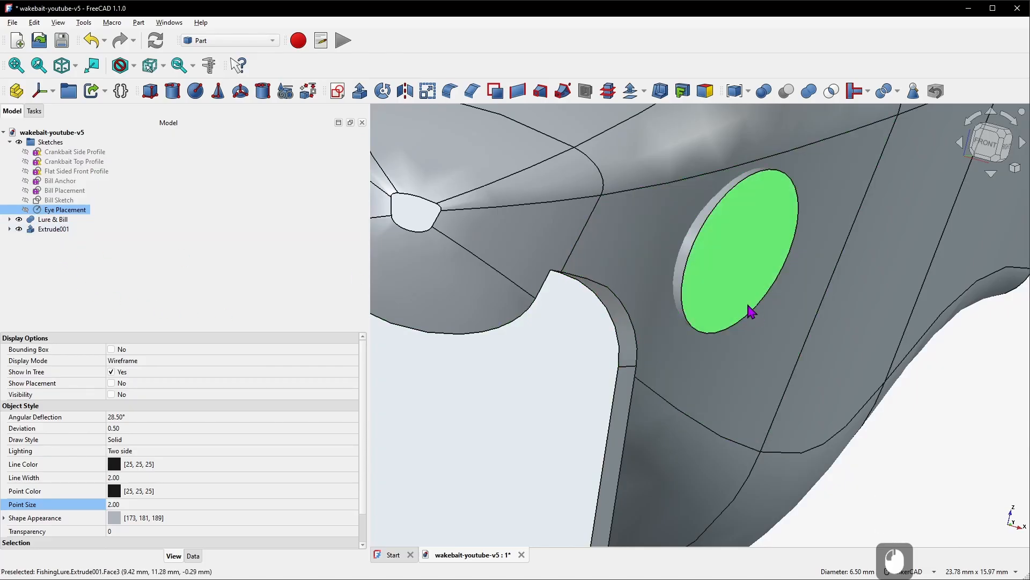
Mirror the eye extrusion across the YZ-plane onto the lure's other side
right_drag(712, 294, 589, 283)
click(51, 231)
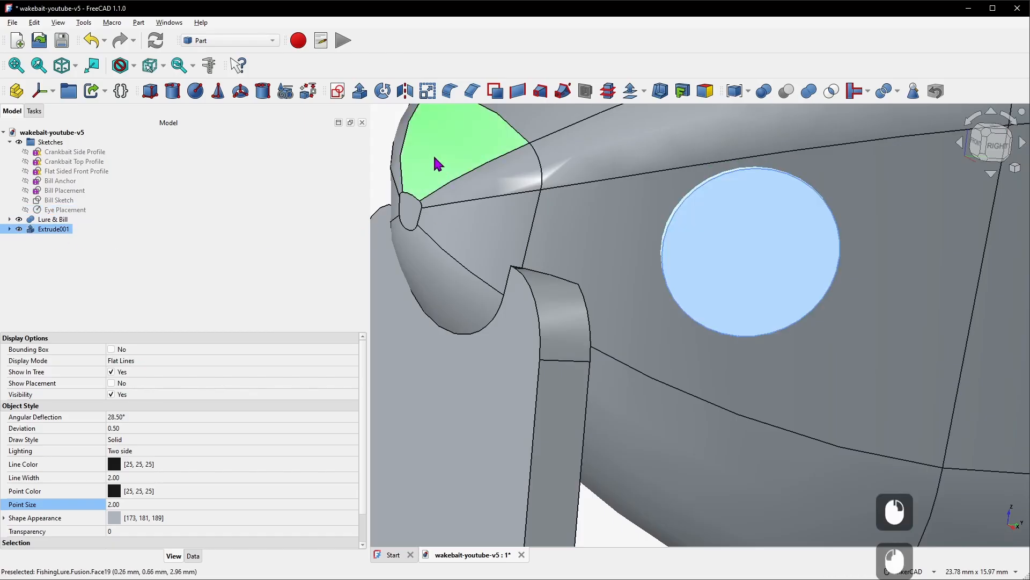
click(405, 91)
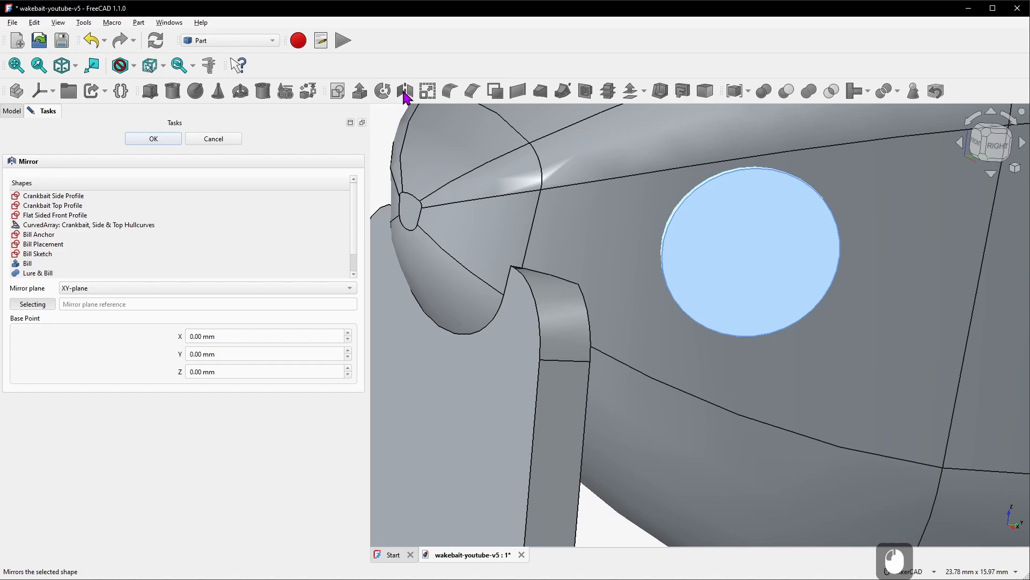
click(104, 287)
click(109, 314)
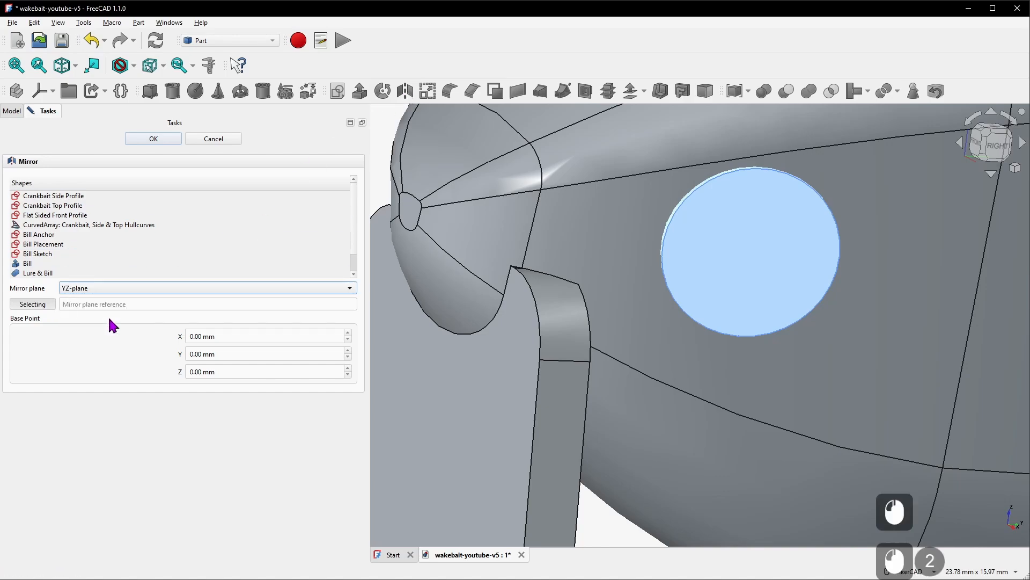
click(161, 139)
Inspect the mirrored eye on the opposite side and expand the mirror in the model tree
scroll(569, 265, down, 5)
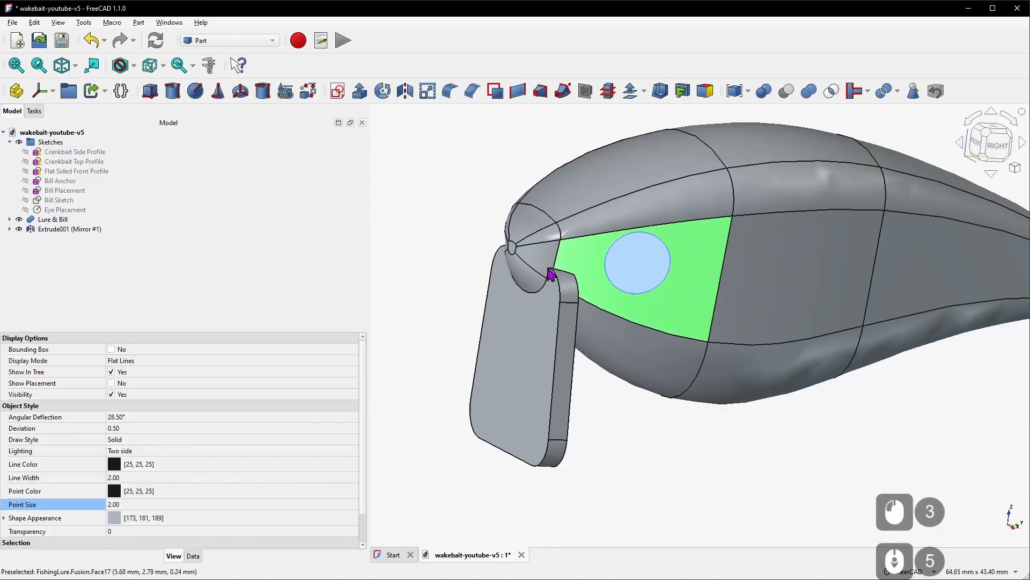
right_drag(550, 275, 706, 304)
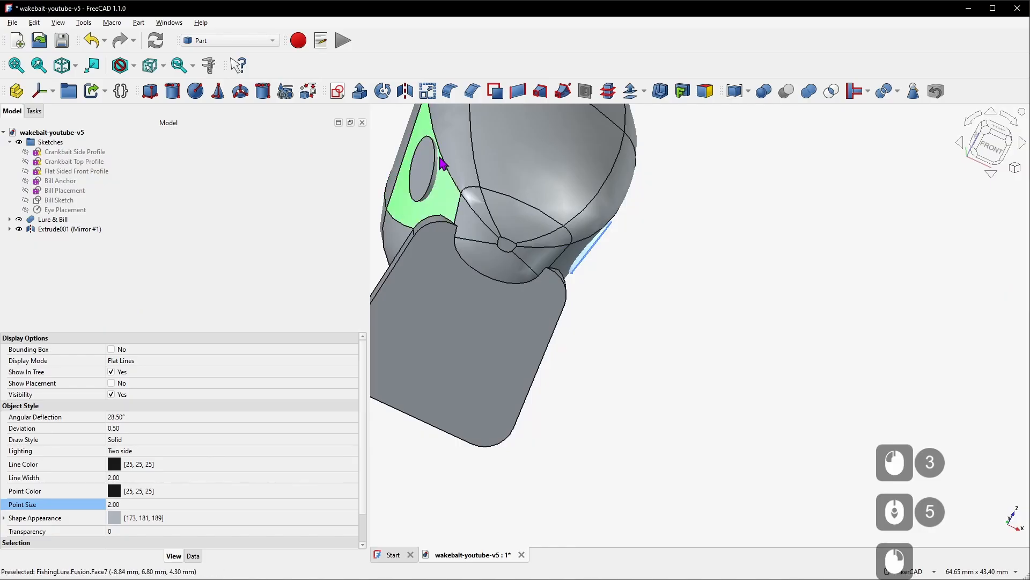
click(10, 229)
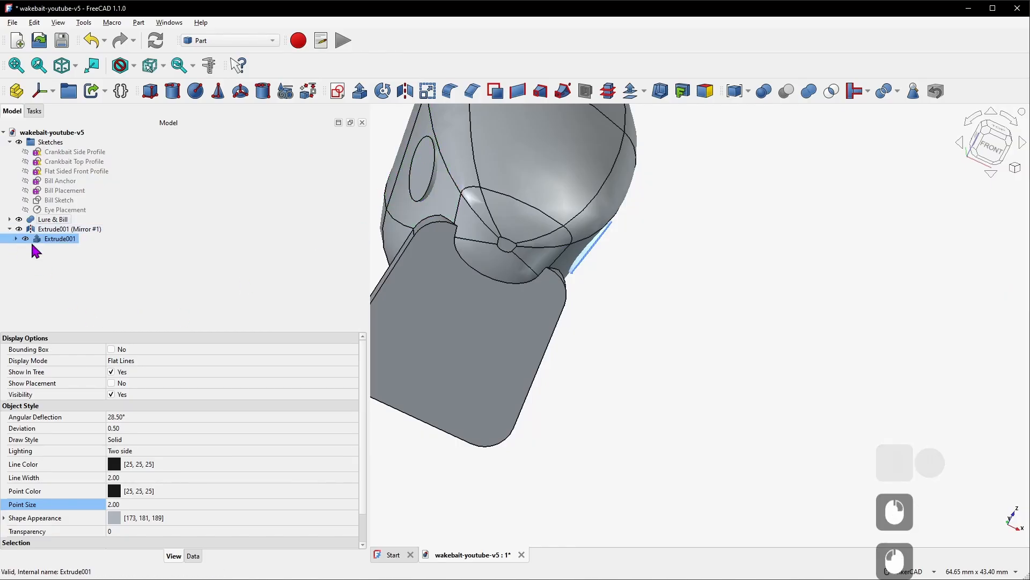
Fuse the eye extrusion with its mirrored copy into one solid
click(73, 230)
ctrl+click(89, 240)
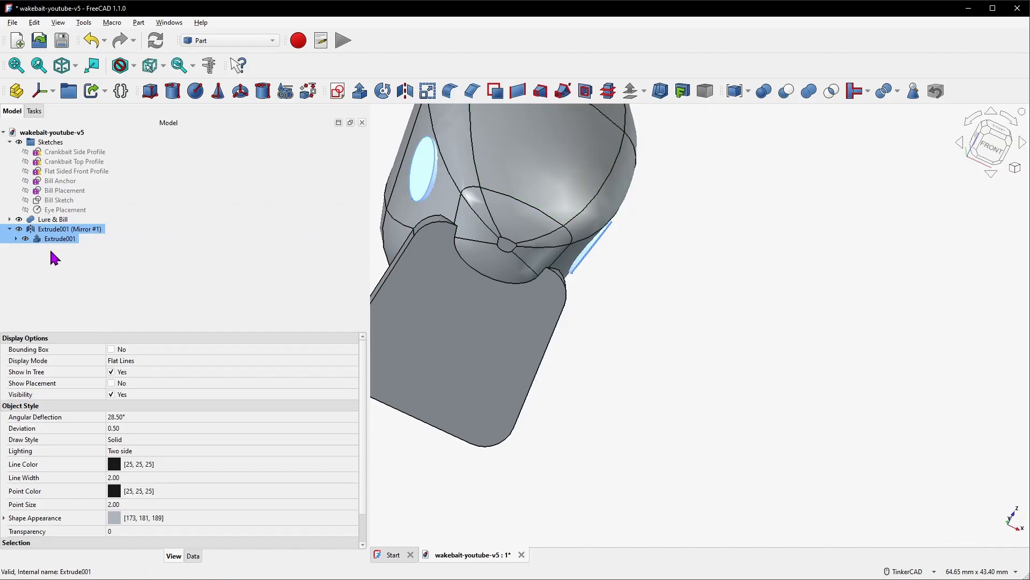
click(804, 101)
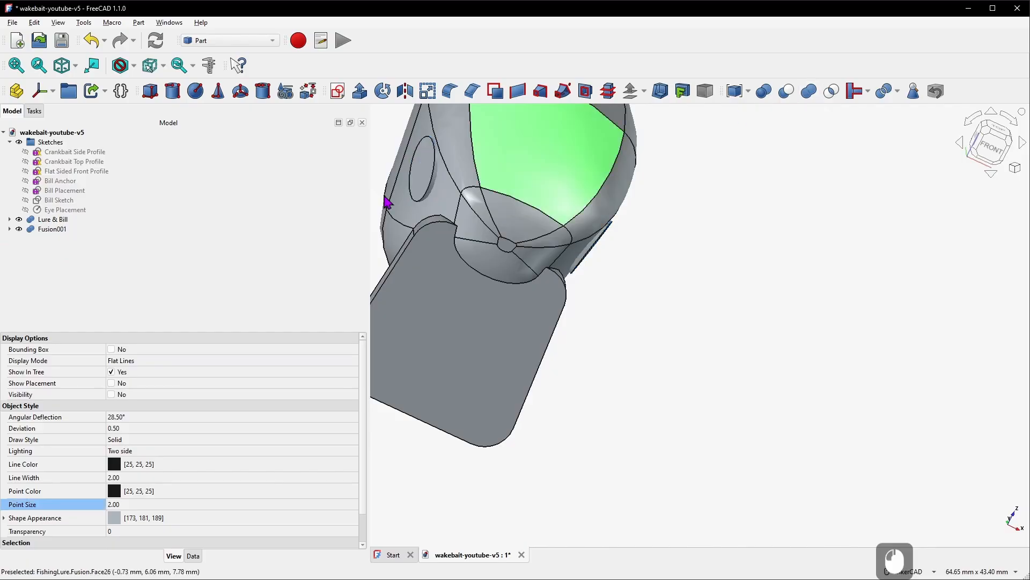
Rename the fused eye solid as Both Eyes
click(60, 229)
right_click(64, 236)
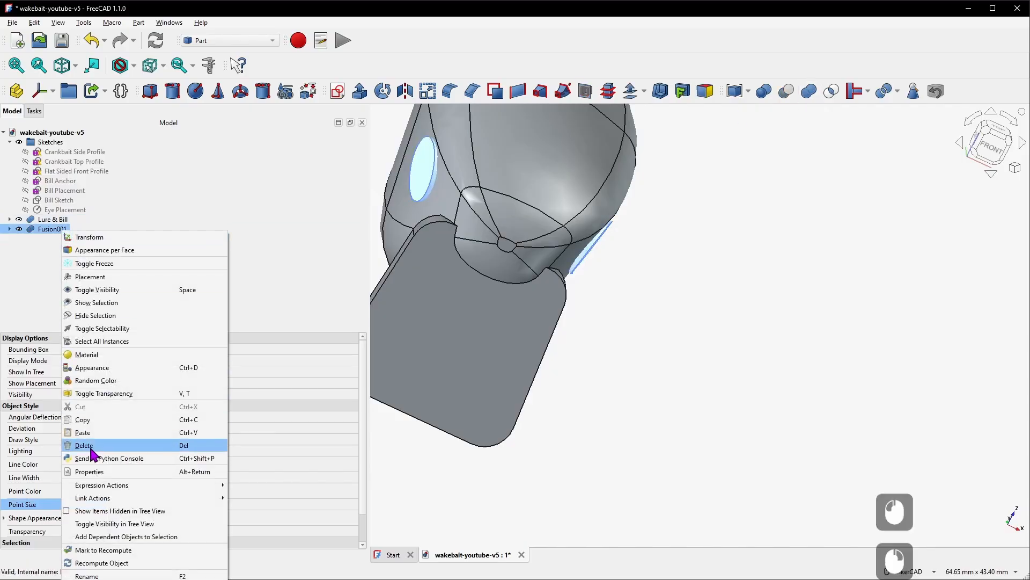
click(97, 572)
text(Both Eyes)
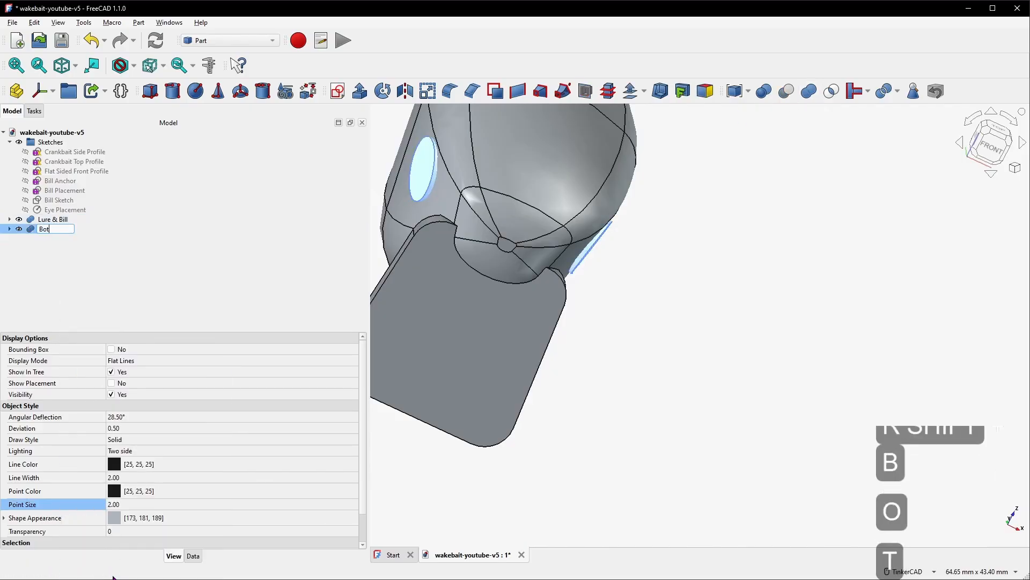
key(Return)
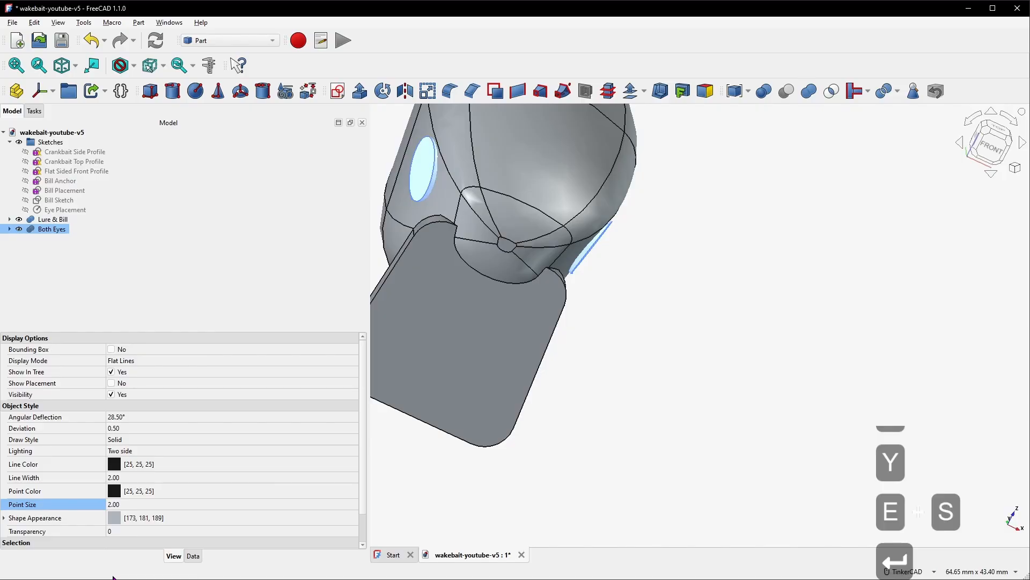
Cut the Both Eyes solid from the Lure & Bill body to recess the eye sockets
right_drag(660, 333, 611, 292)
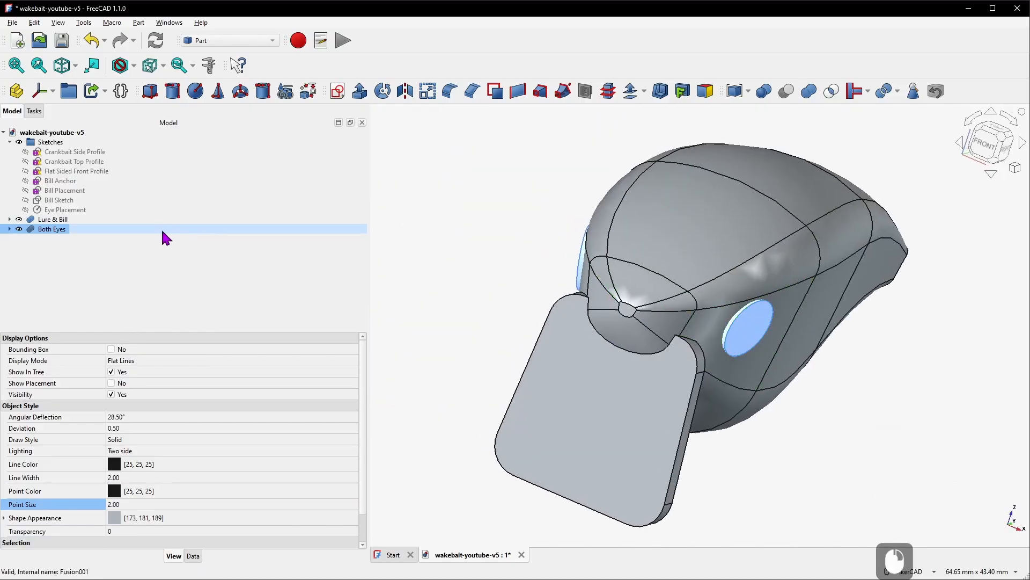
click(62, 222)
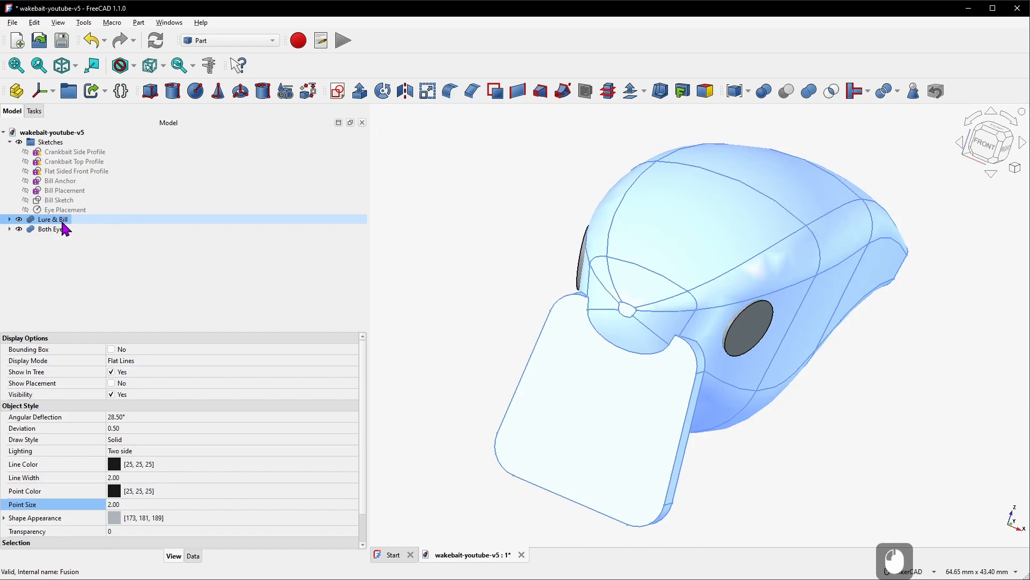
ctrl+click(64, 229)
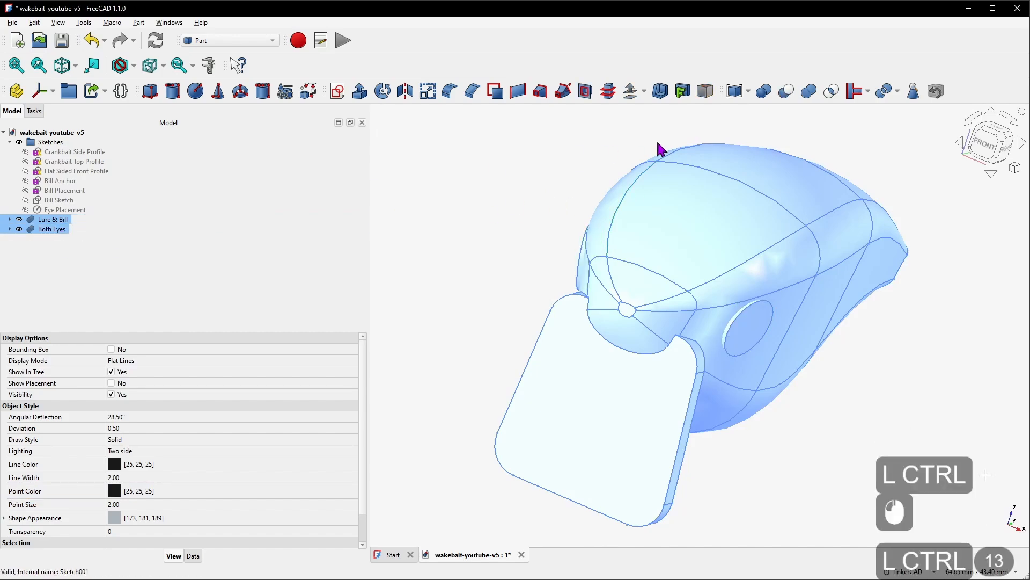
click(786, 90)
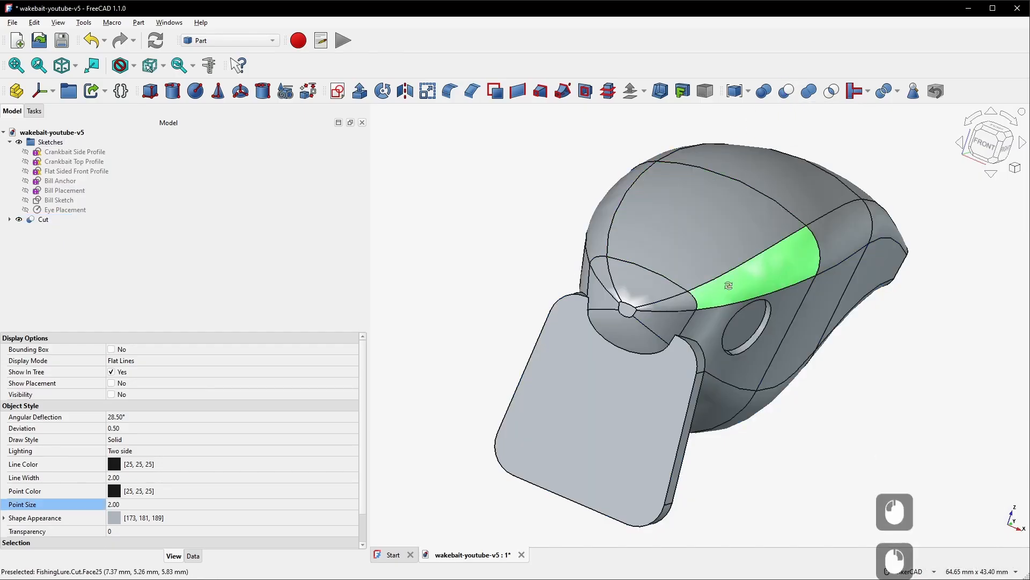
Inspect the recessed eye sockets and their edges on the lure body from close up
right_drag(728, 286, 613, 250)
scroll(563, 298, down, 4)
scroll(662, 374, up, 8)
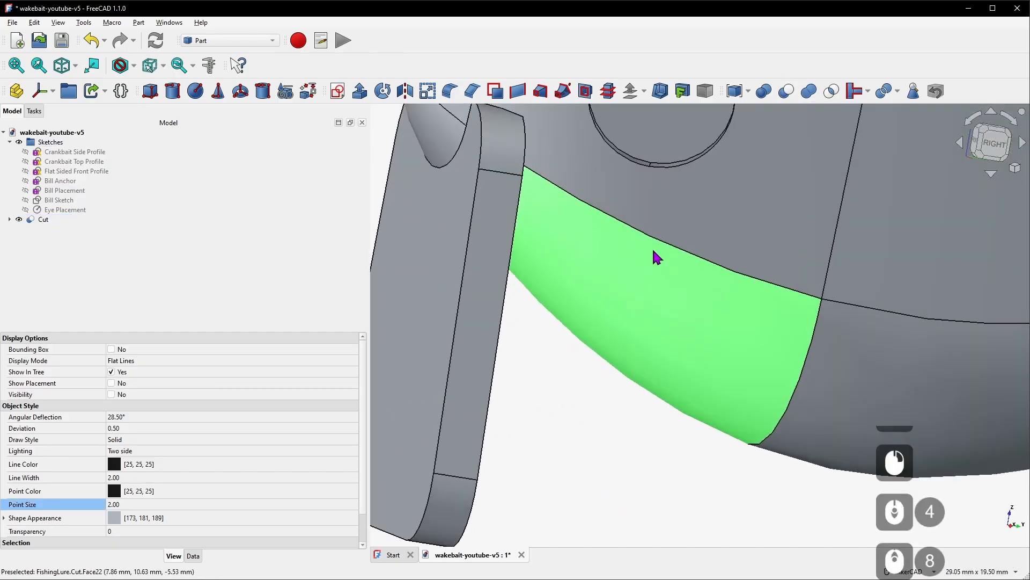
scroll(648, 236, down, 1)
right_drag(635, 219, 679, 207)
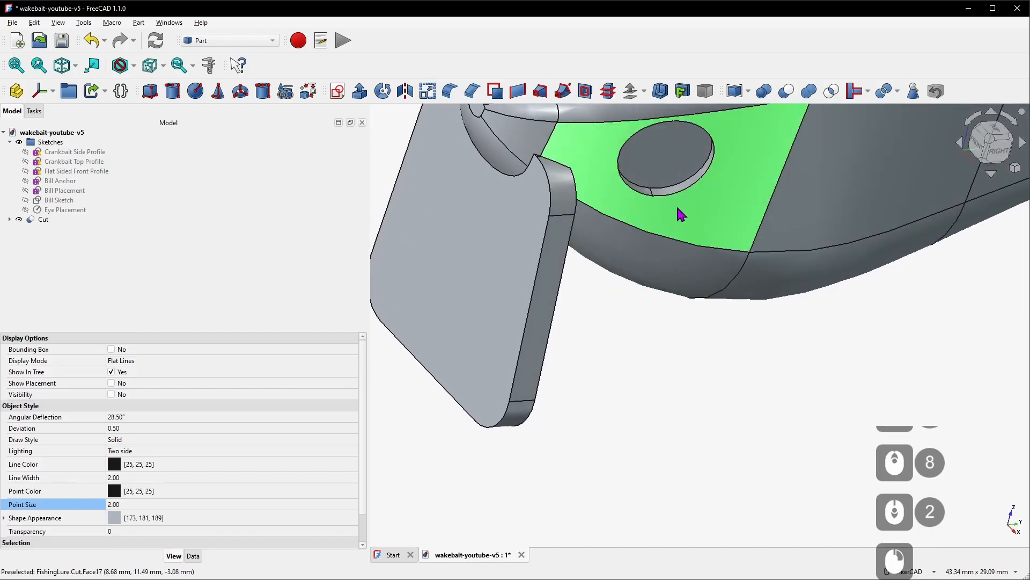
scroll(678, 207, up, 3)
scroll(678, 208, down, 5)
right_drag(710, 155, 701, 87)
click(673, 130)
click(655, 213)
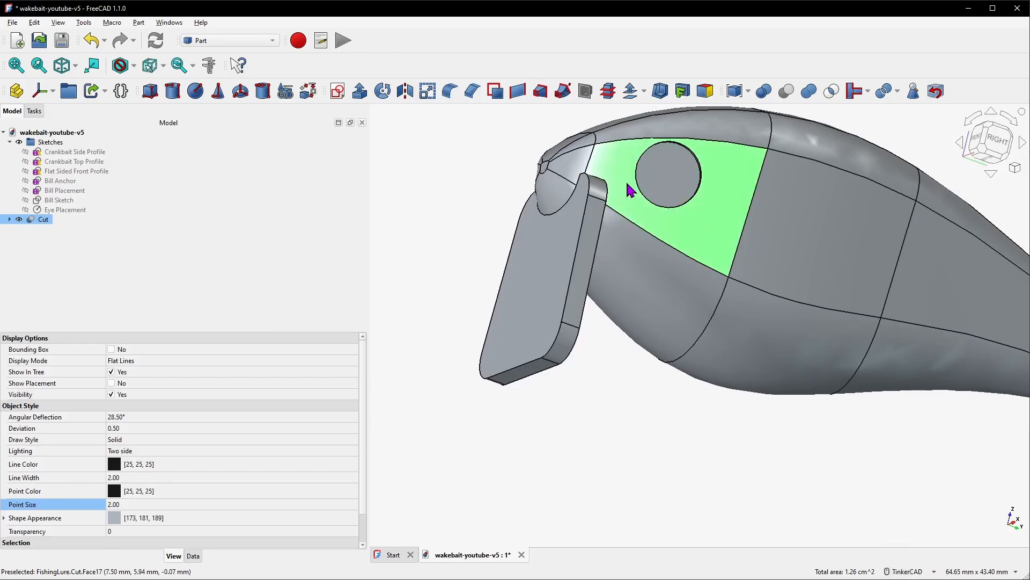
right_drag(626, 181, 696, 204)
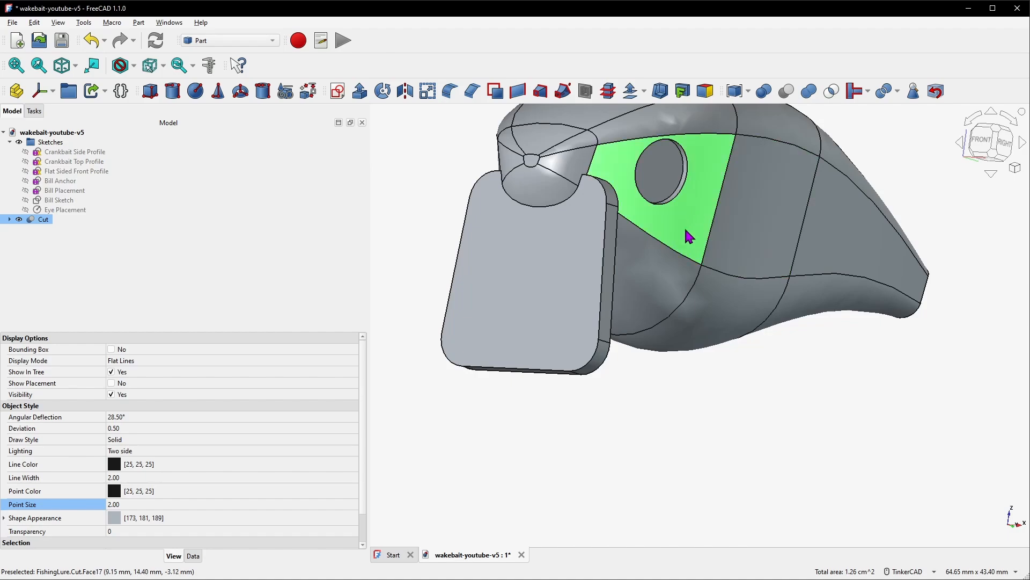
click(644, 254)
right_drag(694, 226, 628, 246)
scroll(631, 219, up, 8)
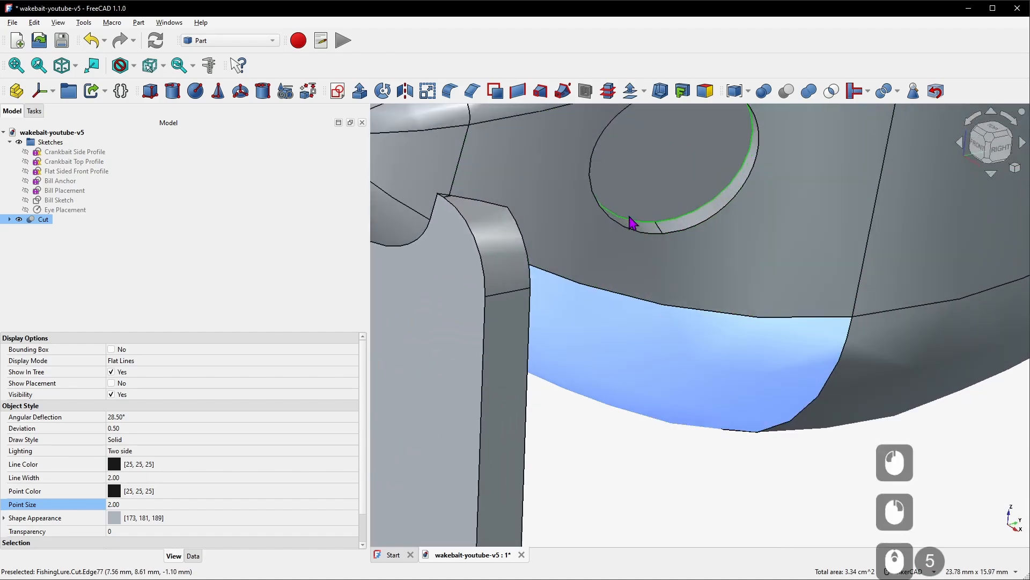
right_drag(690, 252, 654, 212)
scroll(653, 214, down, 7)
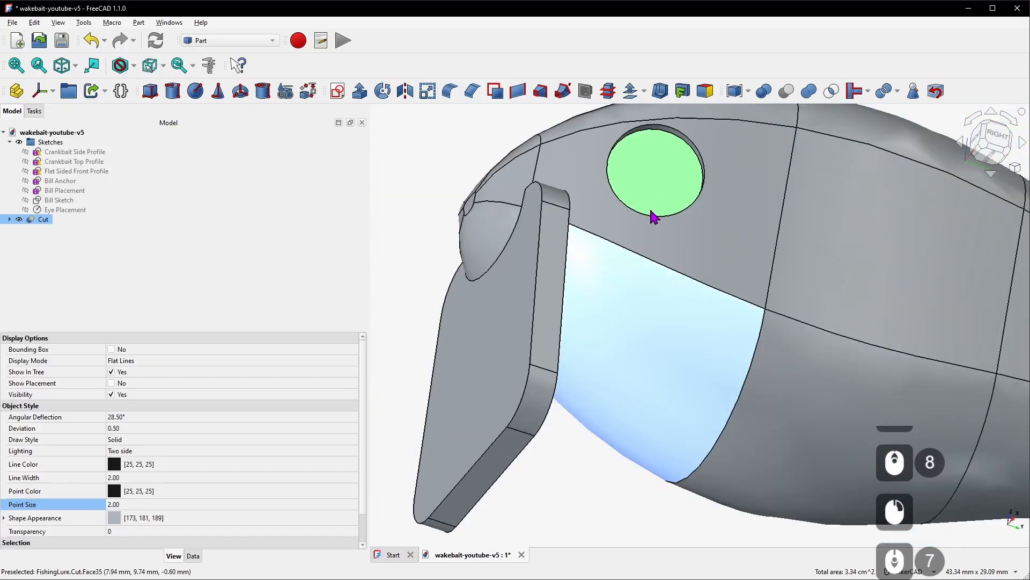
right_drag(667, 152, 630, 249)
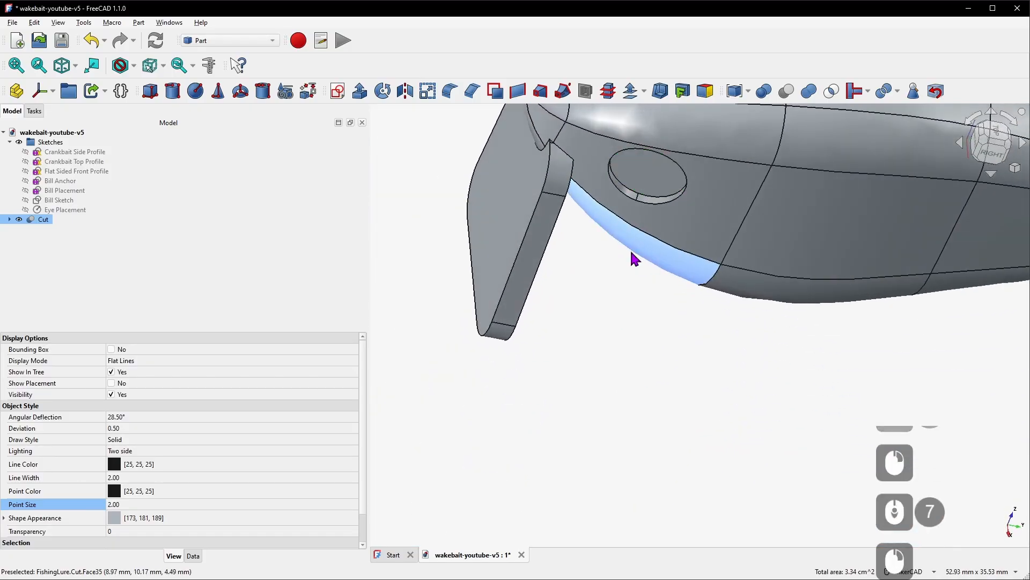
scroll(644, 202, up, 4)
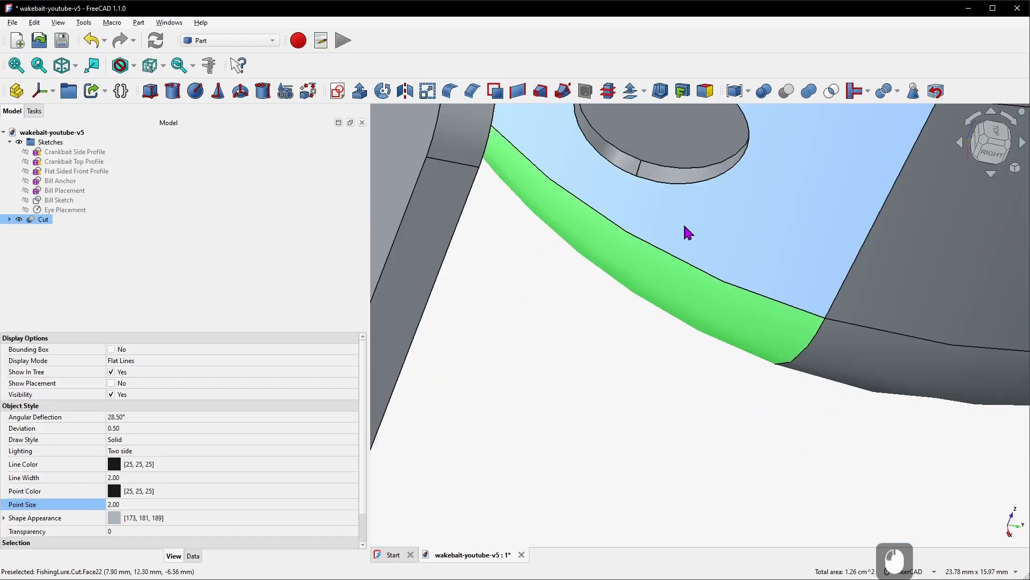
click(640, 171)
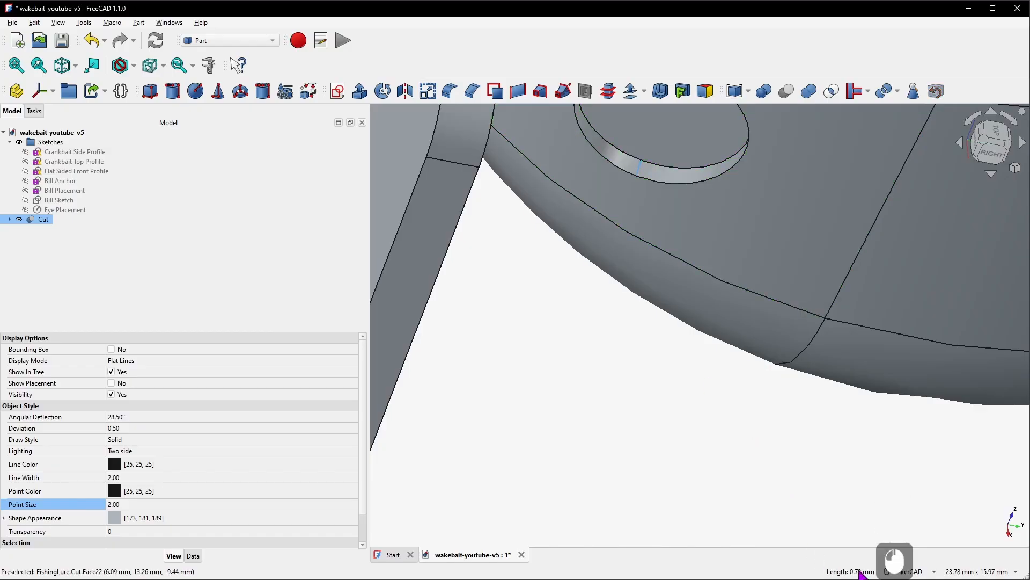
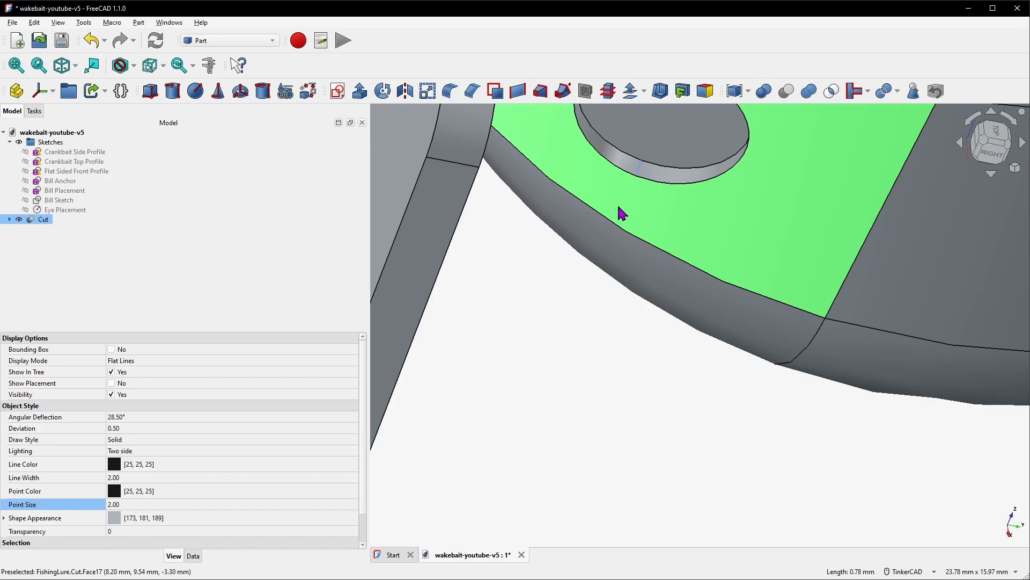
Use Transform on the Eye Placement sketch to move it 0.20 mm along its W axis
click(74, 210)
right_click(75, 213)
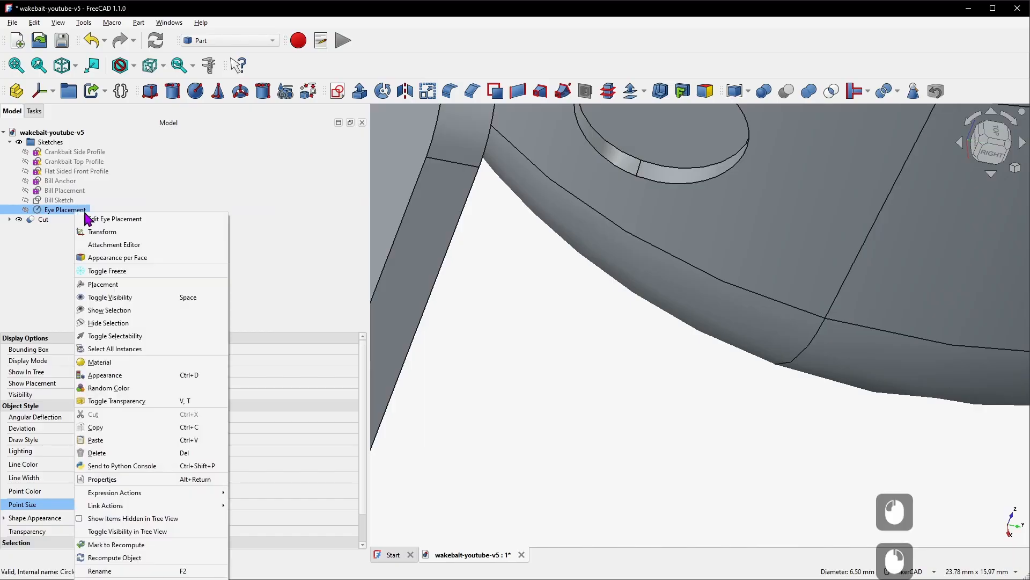
click(122, 234)
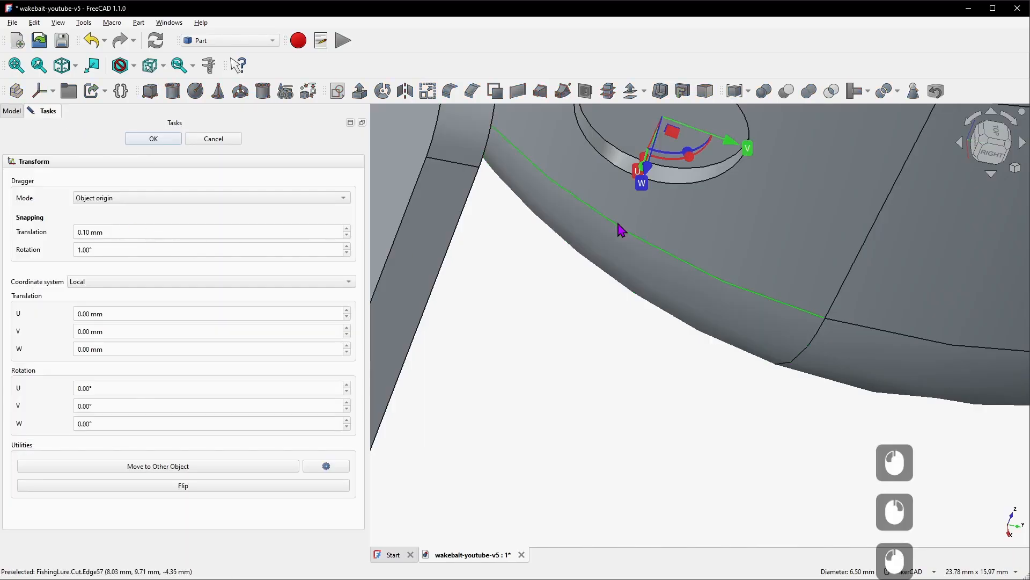
scroll(646, 322, down, 8)
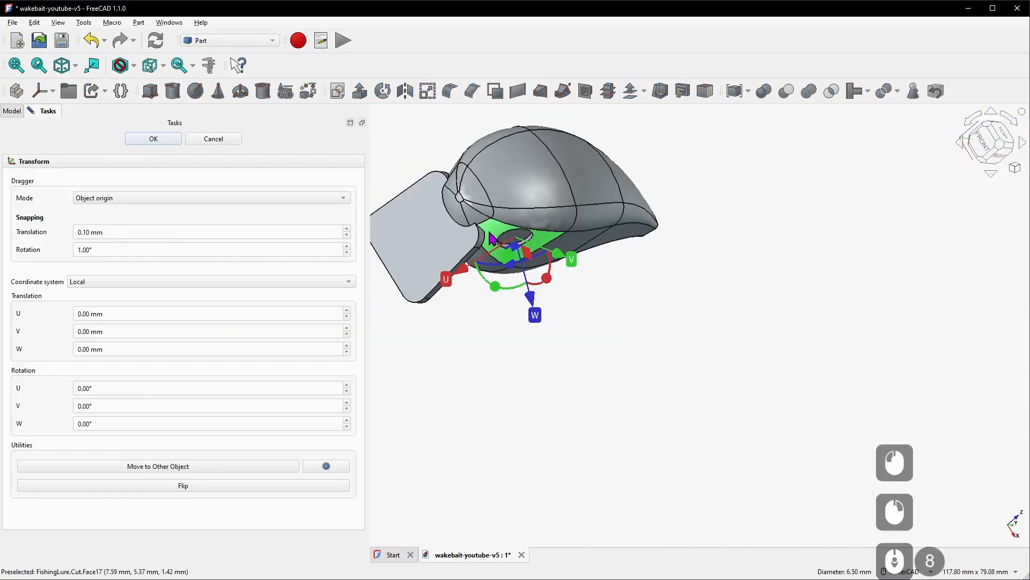
scroll(483, 240, up, 5)
scroll(523, 283, up, 4)
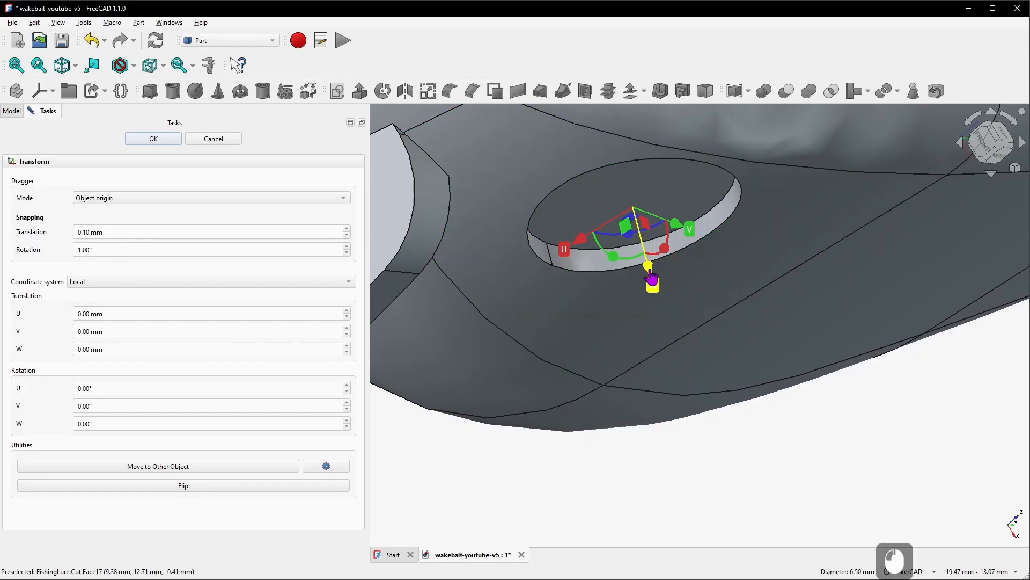
drag(650, 278, 652, 283)
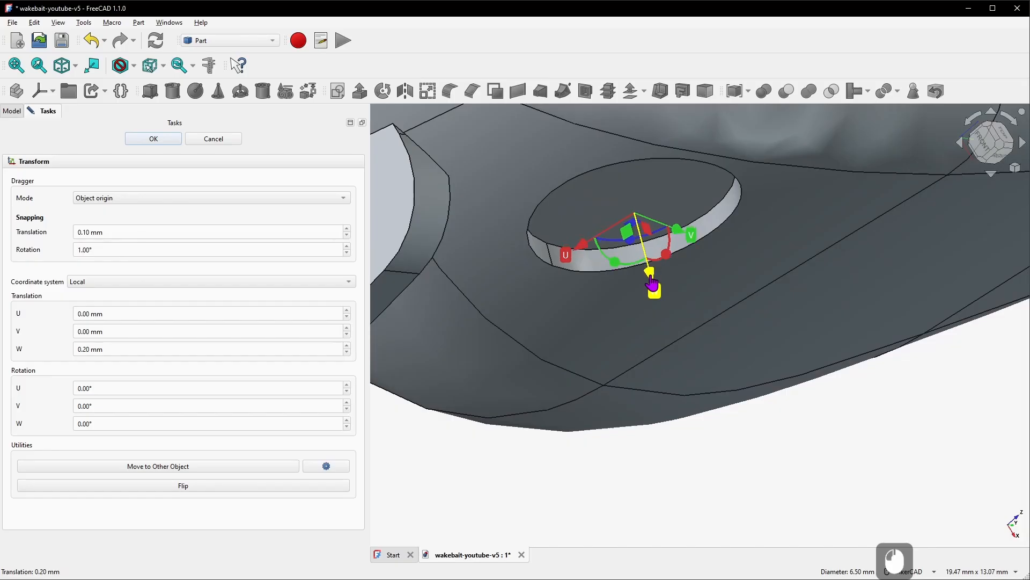
click(156, 139)
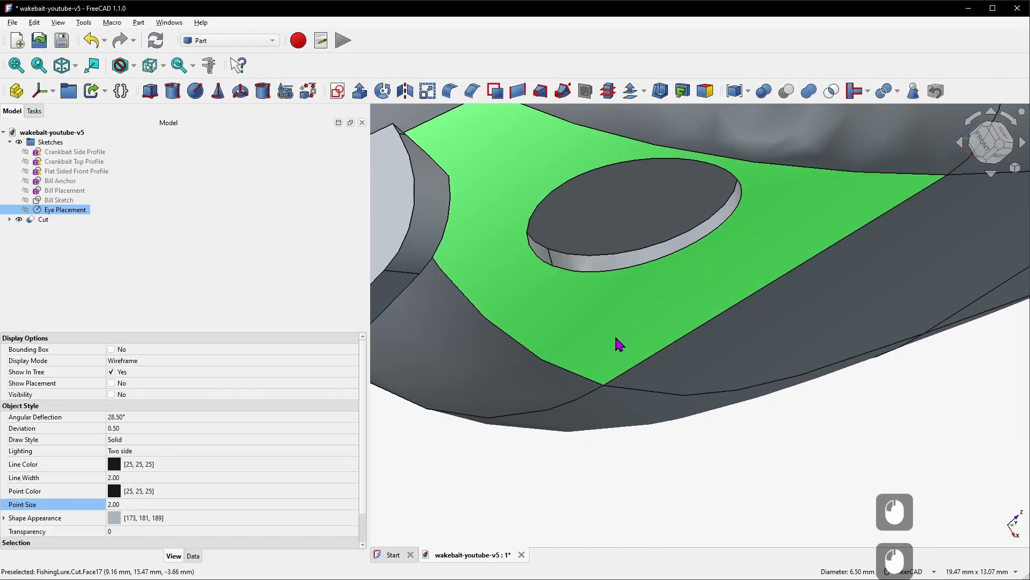
Hide the Cut lure body
click(556, 267)
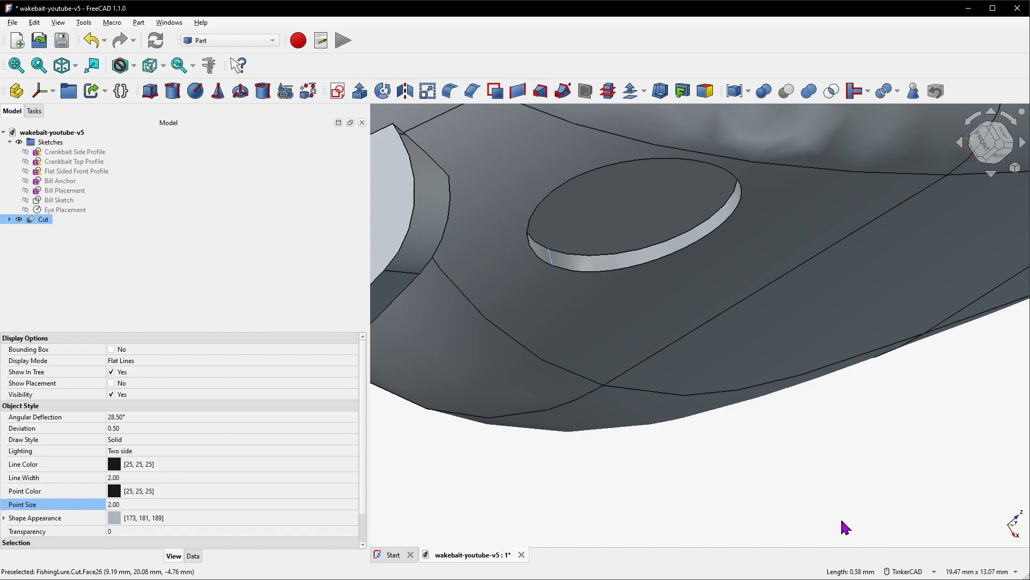
scroll(667, 382, down, 11)
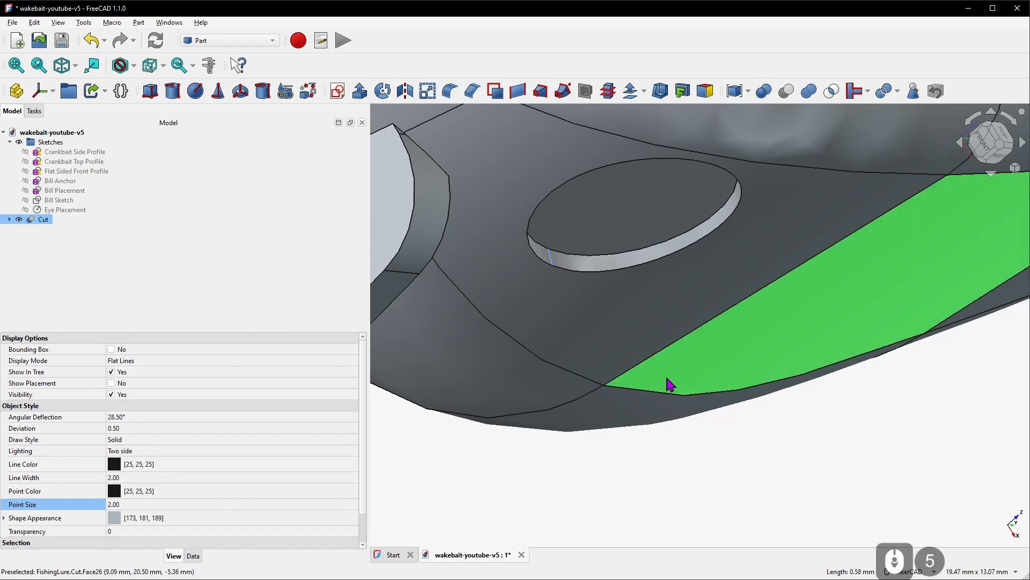
right_drag(882, 261, 713, 301)
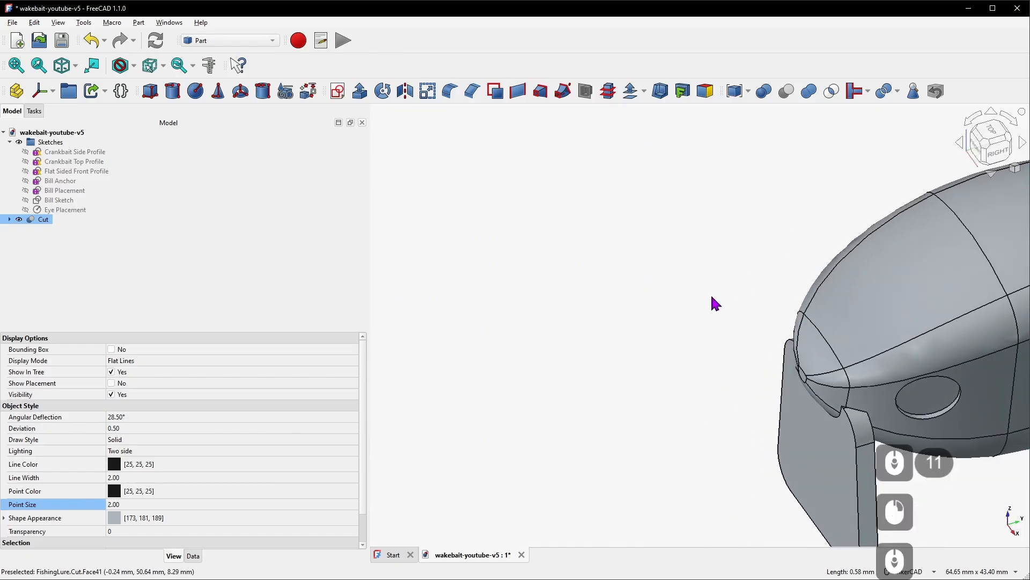
scroll(805, 314, down, 6)
scroll(912, 319, up, 3)
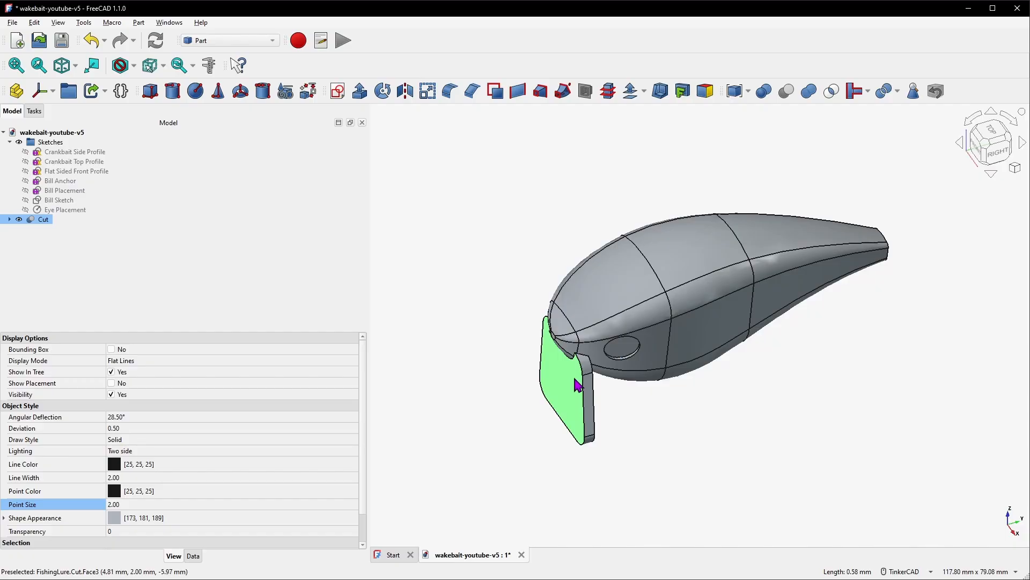
click(42, 220)
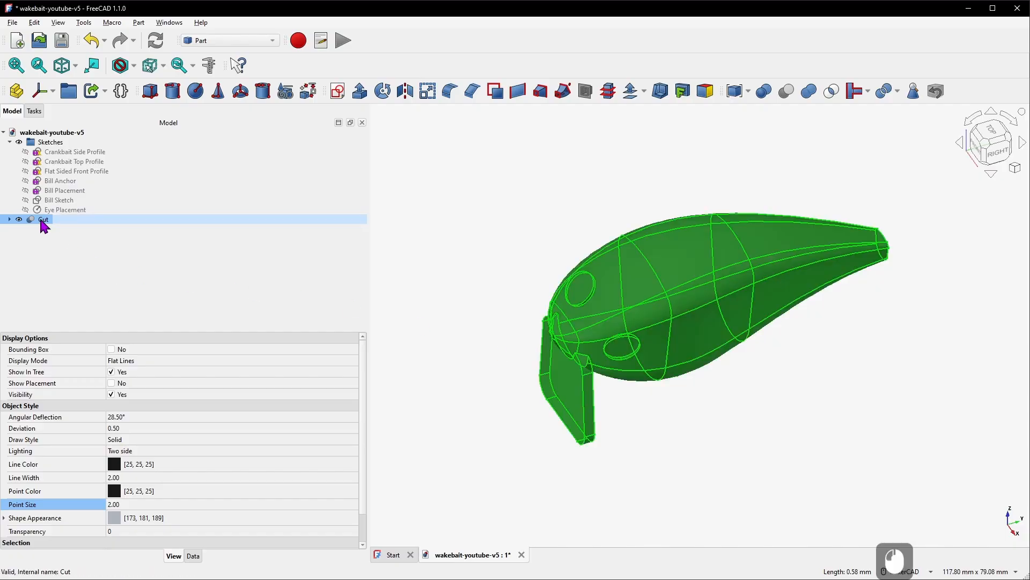
click(507, 259)
key(space)
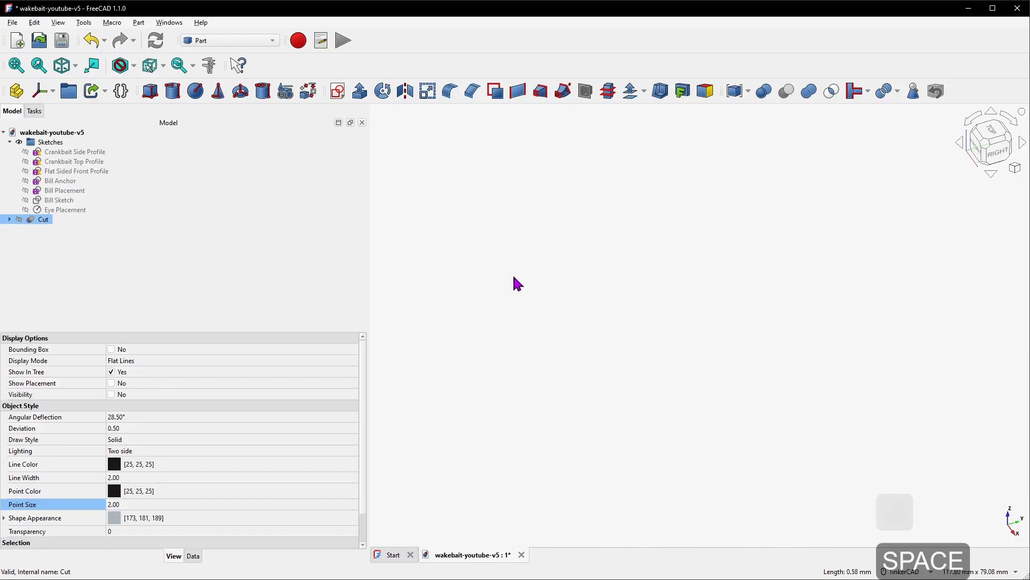
Show the Crankbait Side Profile sketch
click(102, 152)
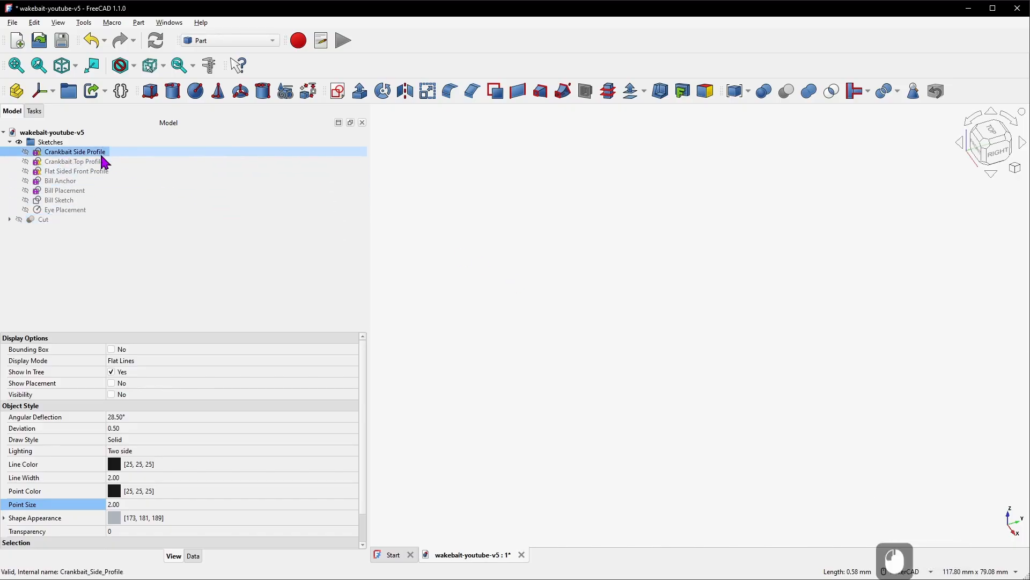
key(space)
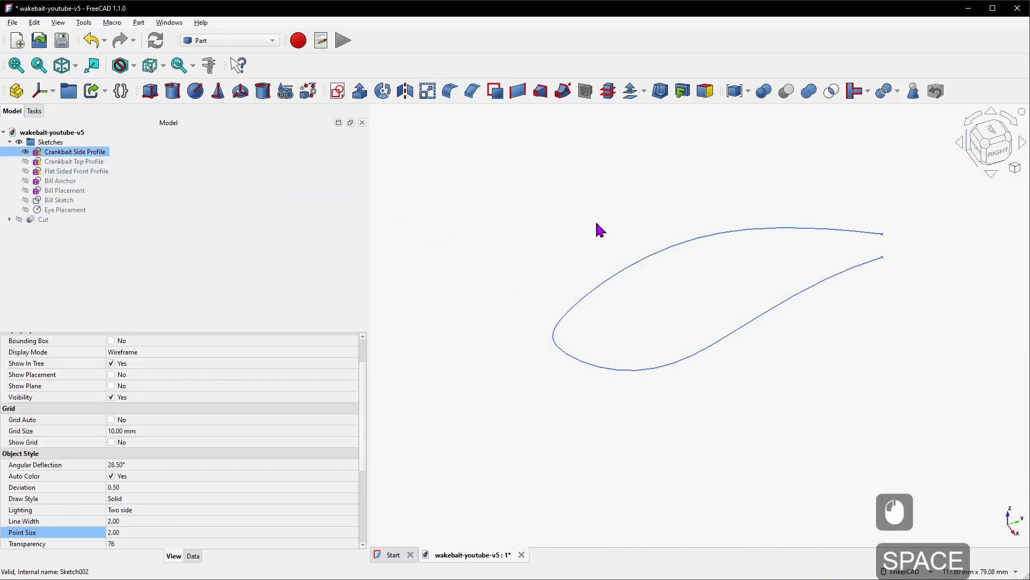
scroll(593, 268, down, 6)
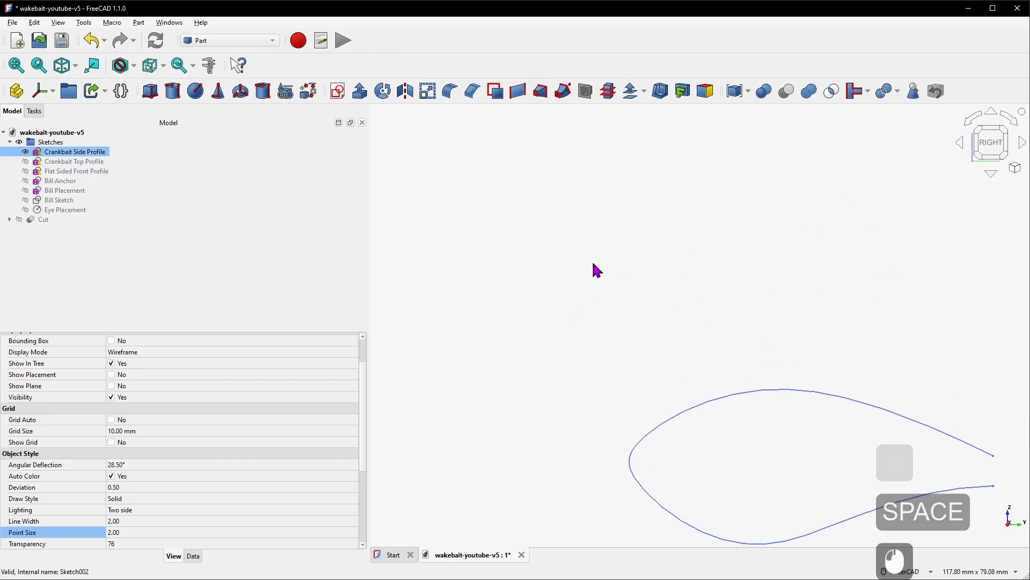
scroll(594, 357, up, 7)
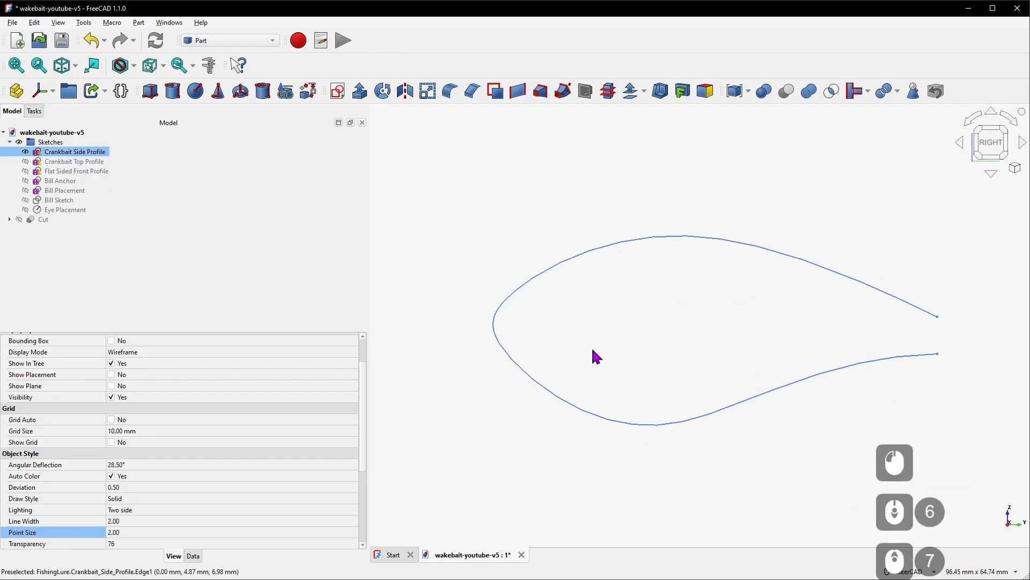
Create a new sketch in the Sketches group on the YZ-plane
click(75, 142)
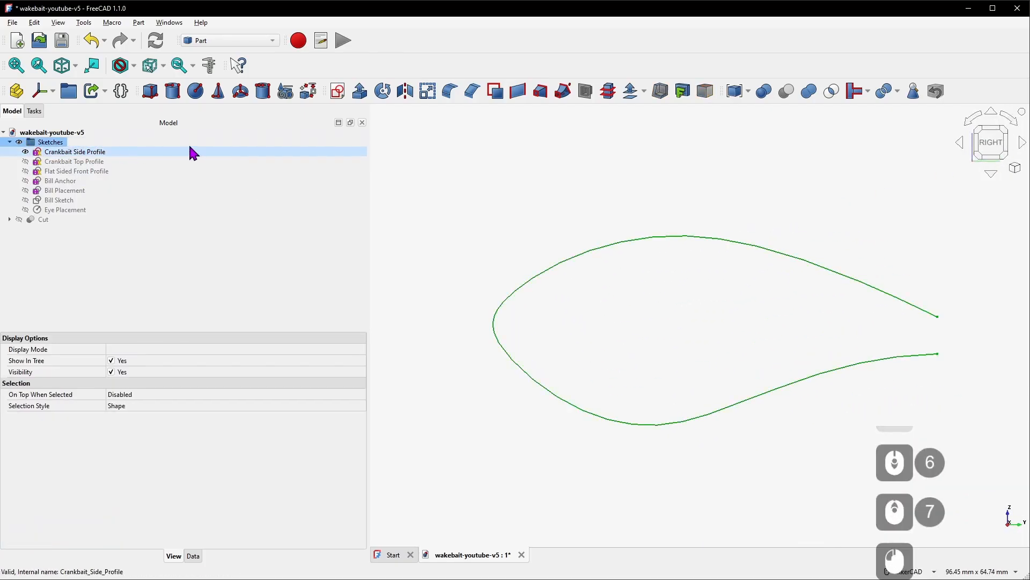
click(338, 91)
click(489, 286)
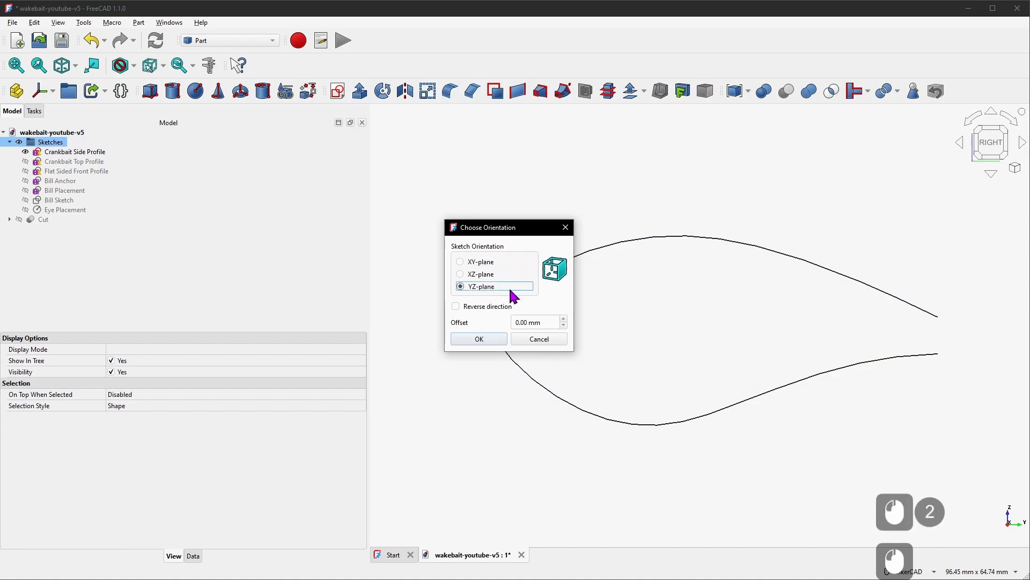
click(489, 339)
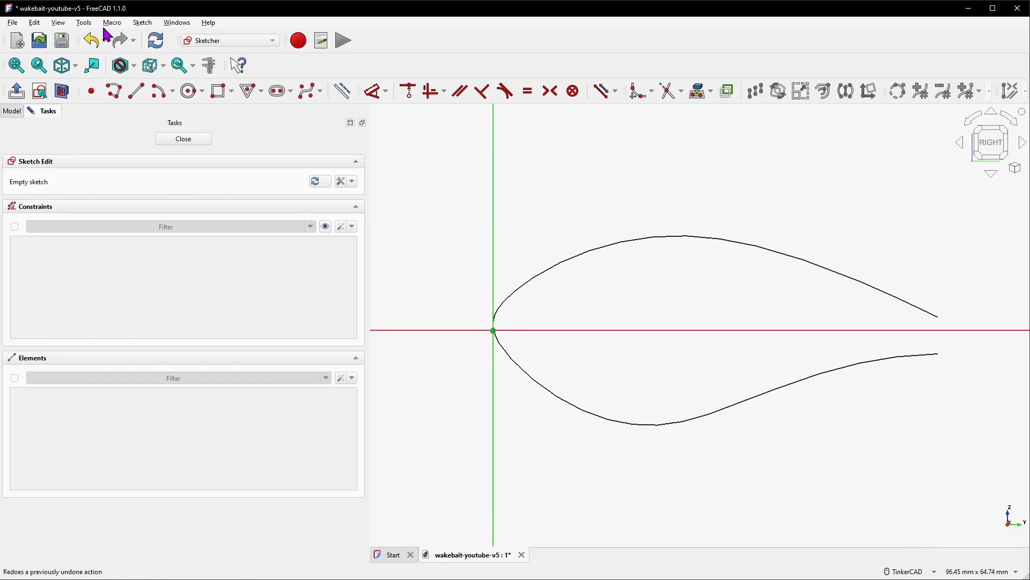
Import the crankbait side profile curve into the sketch as external geometry
click(339, 91)
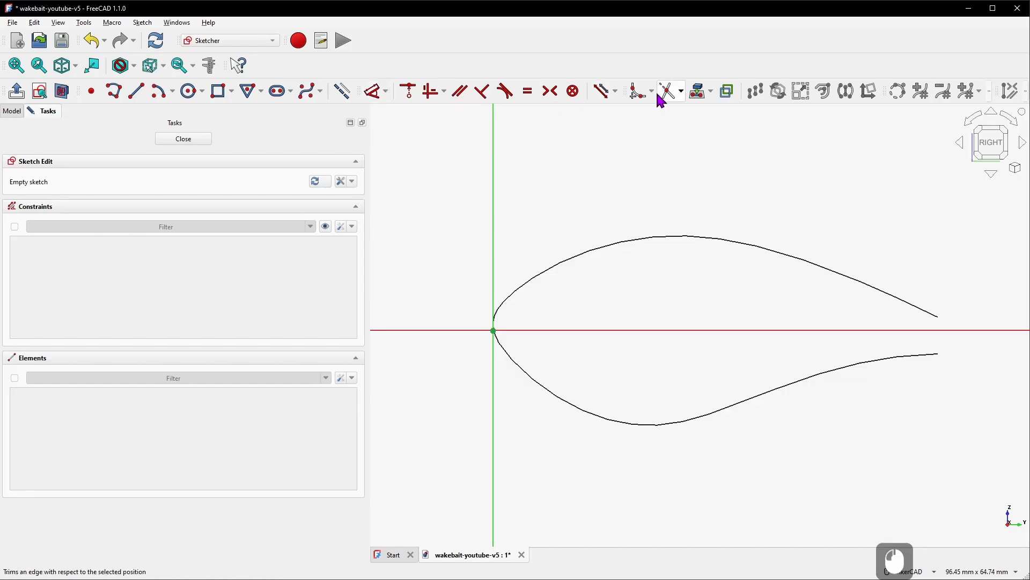
click(699, 94)
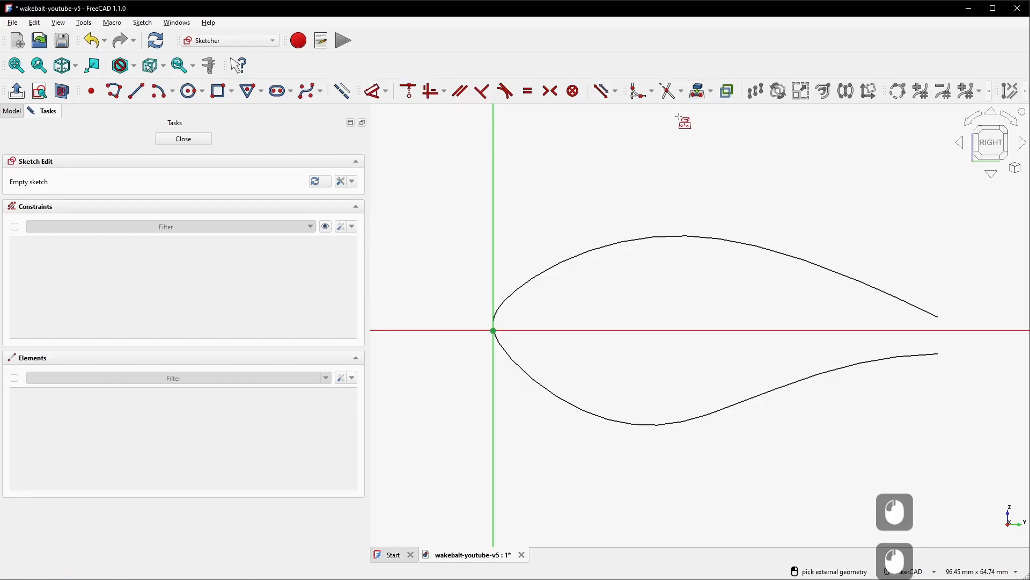
click(663, 236)
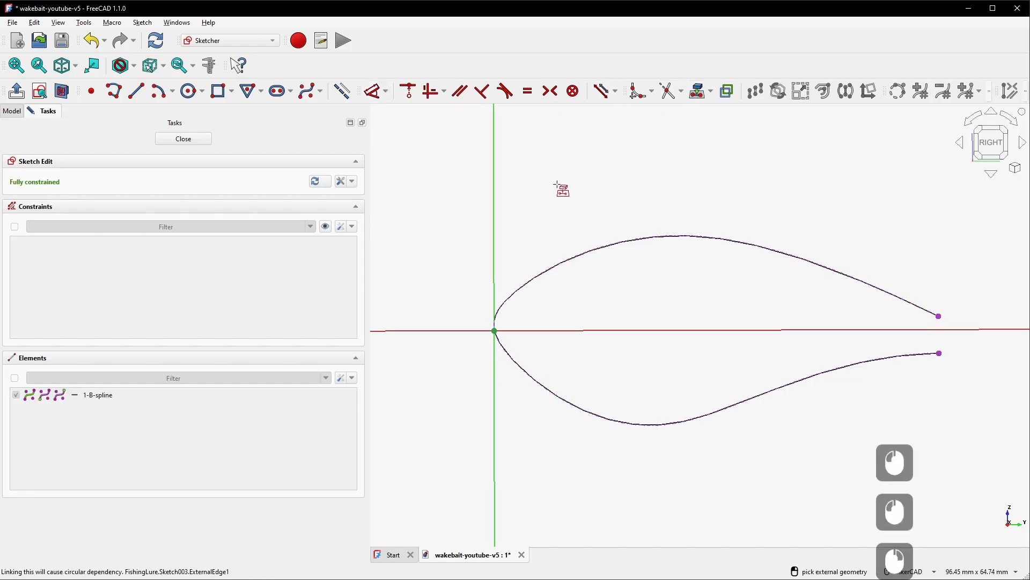
scroll(496, 183, down, 3)
scroll(652, 269, up, 3)
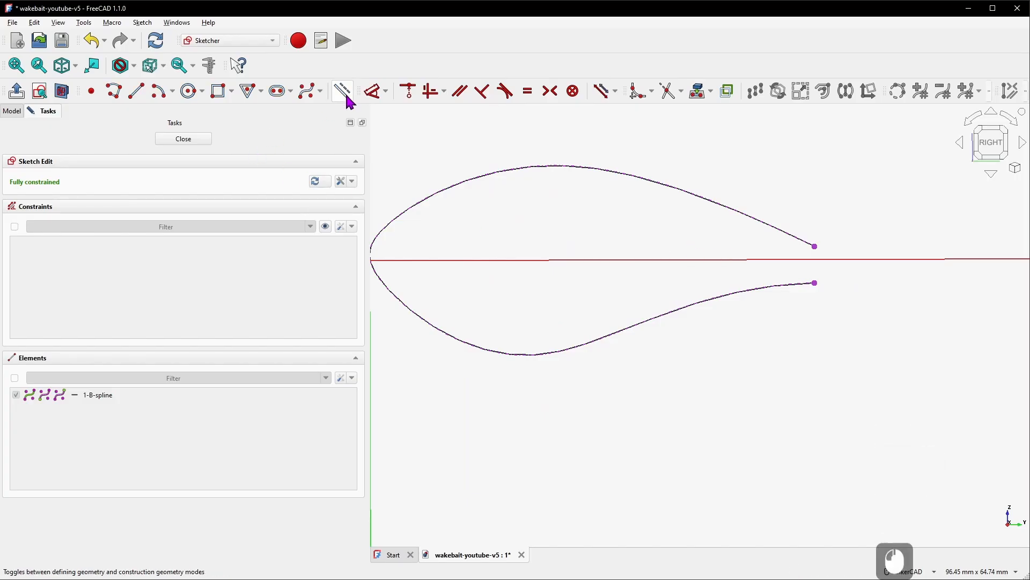
Draw a horizontal line about 13.5 mm long inside the profile near its tail
click(135, 91)
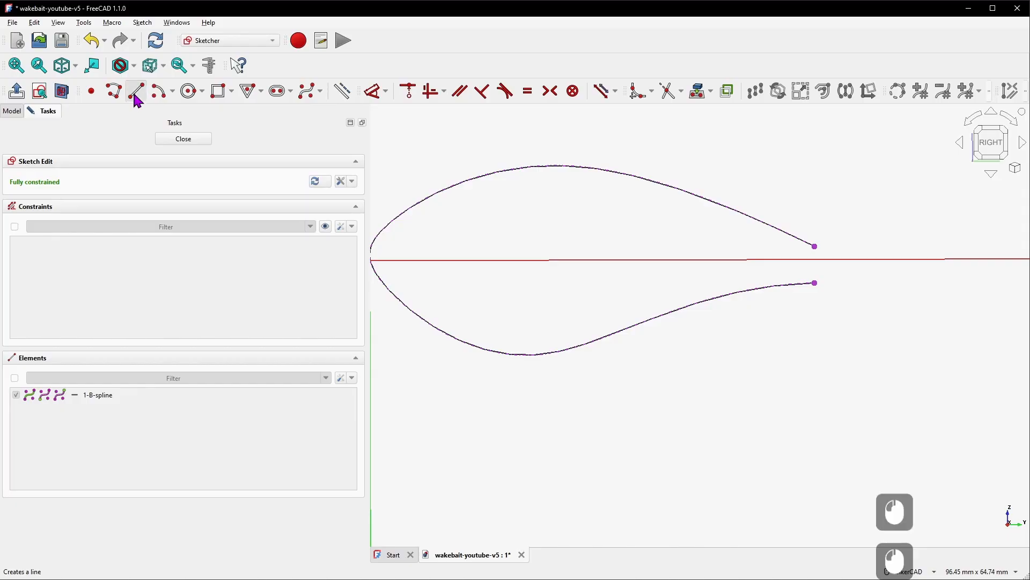
click(747, 244)
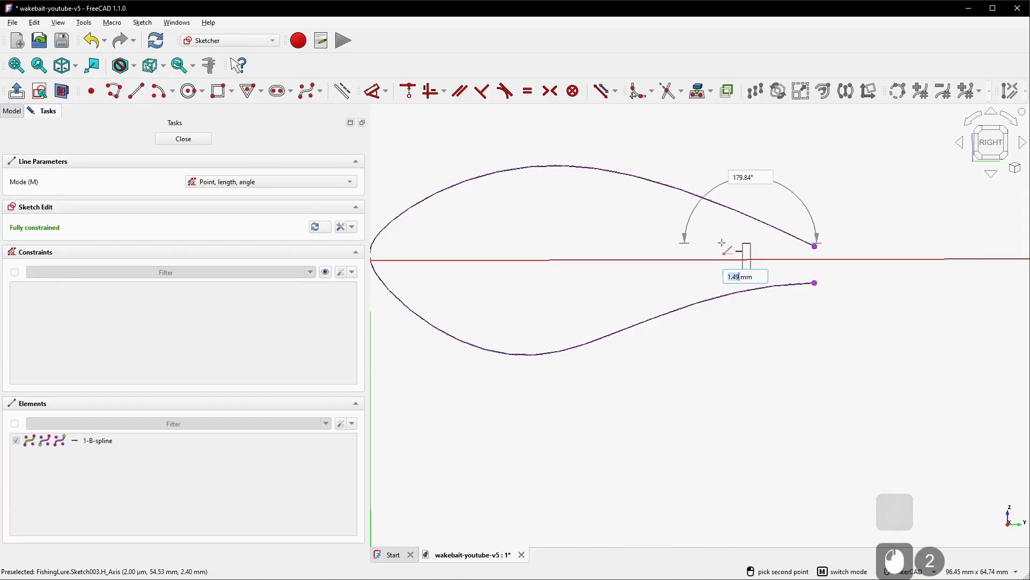
click(657, 244)
scroll(676, 220, up, 6)
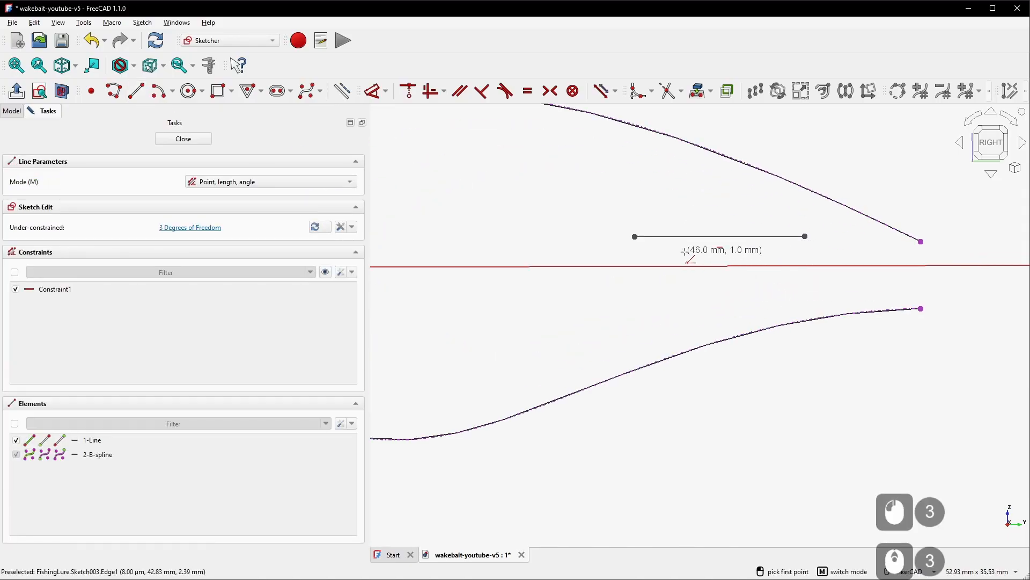
key(Escape)
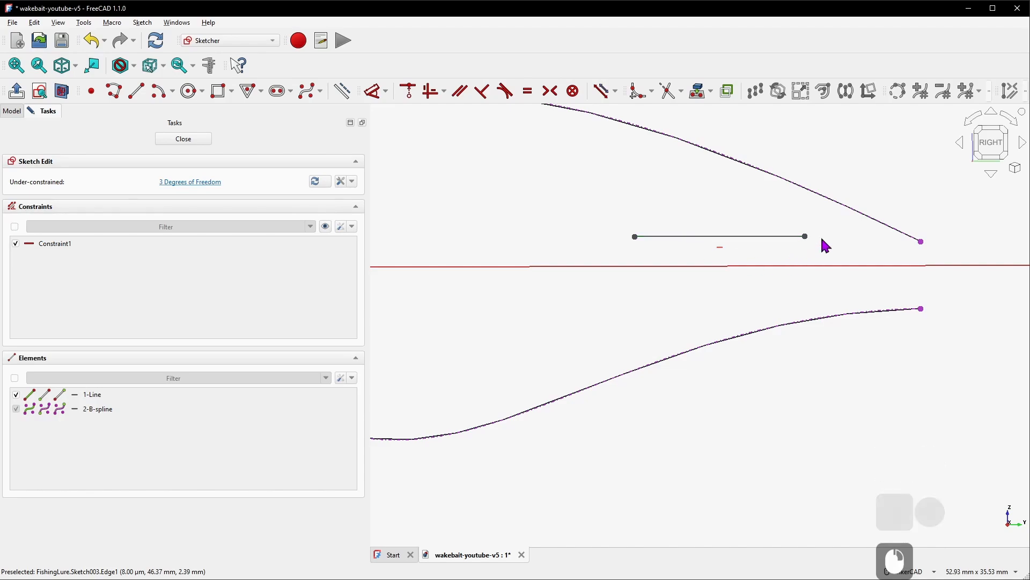
Dimension the horizontal line's length to 10 mm
click(757, 236)
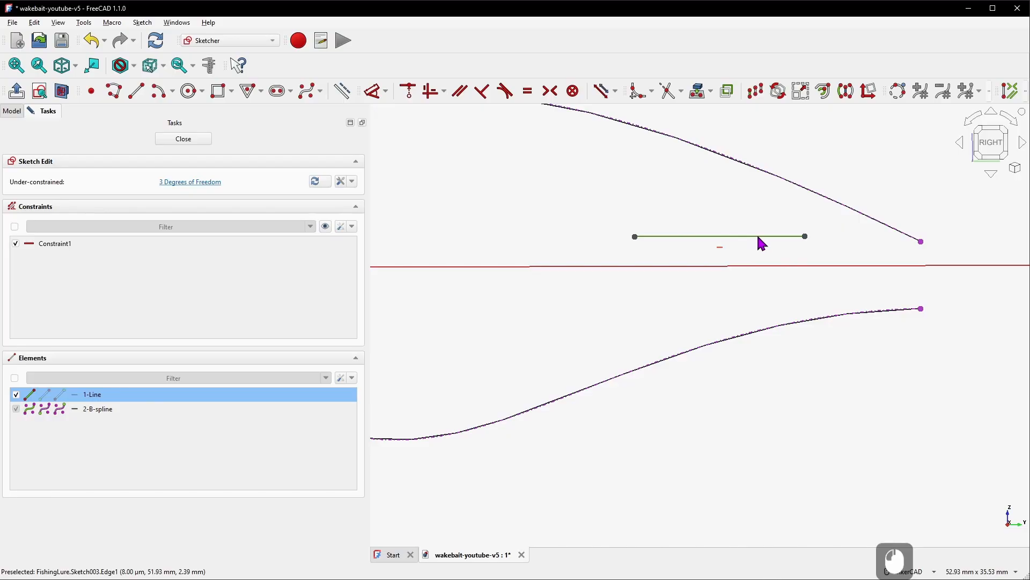
key(d)
click(735, 207)
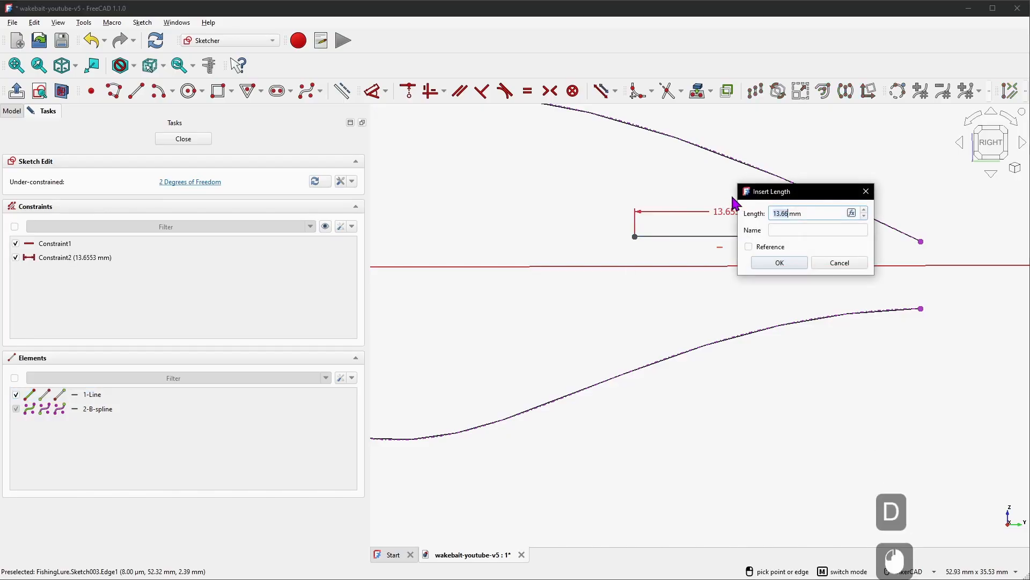
text(10)
key(Return)
Make the profile's two tail endpoints symmetric about the line's right endpoint
right_click(785, 232)
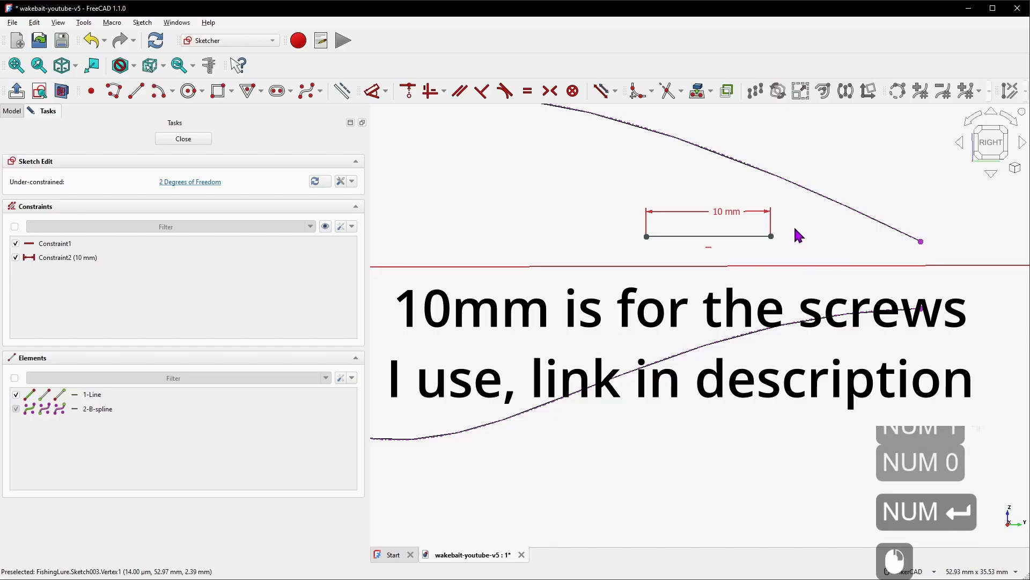
key(s)
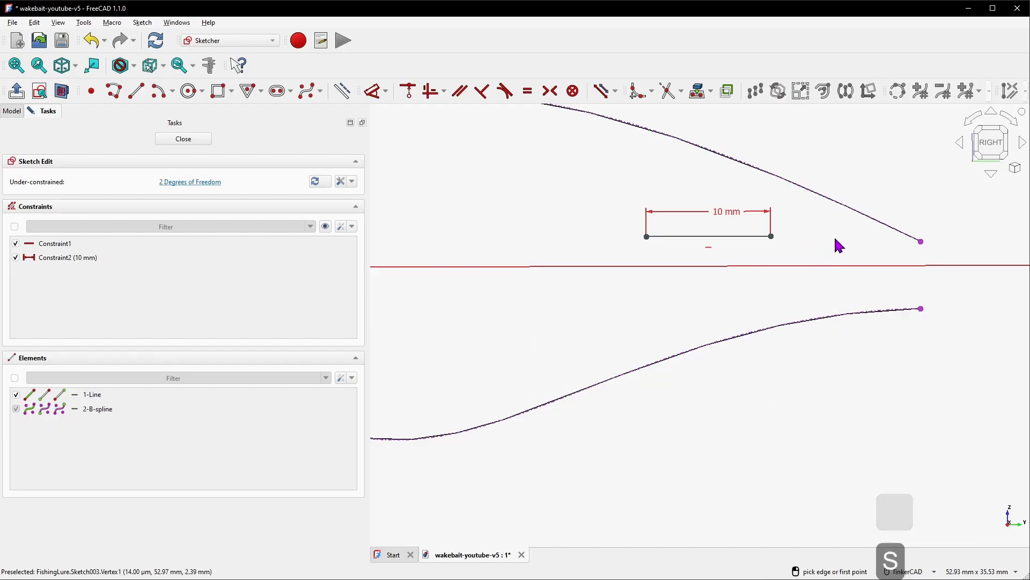
key(s)
click(835, 239)
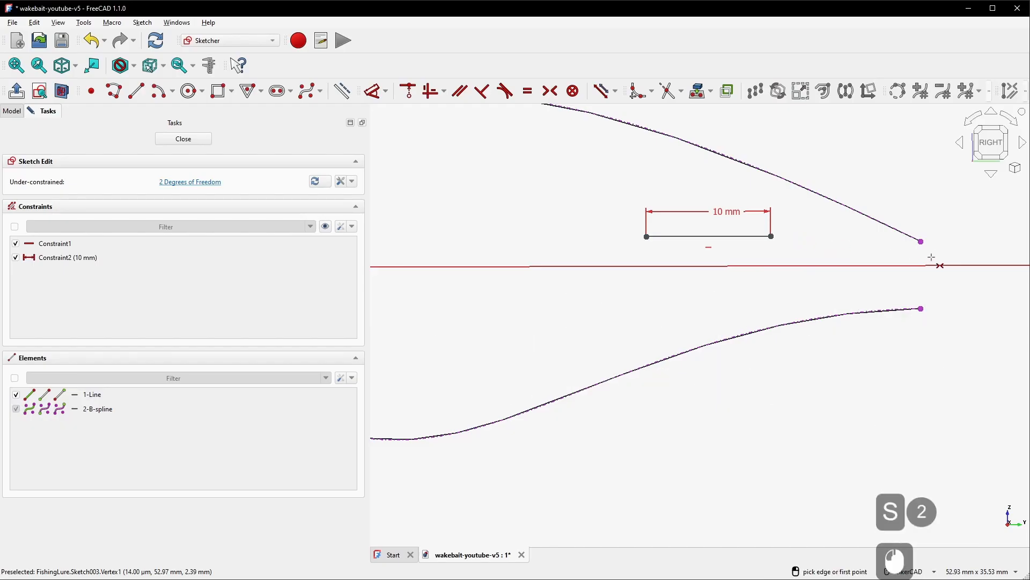
click(921, 242)
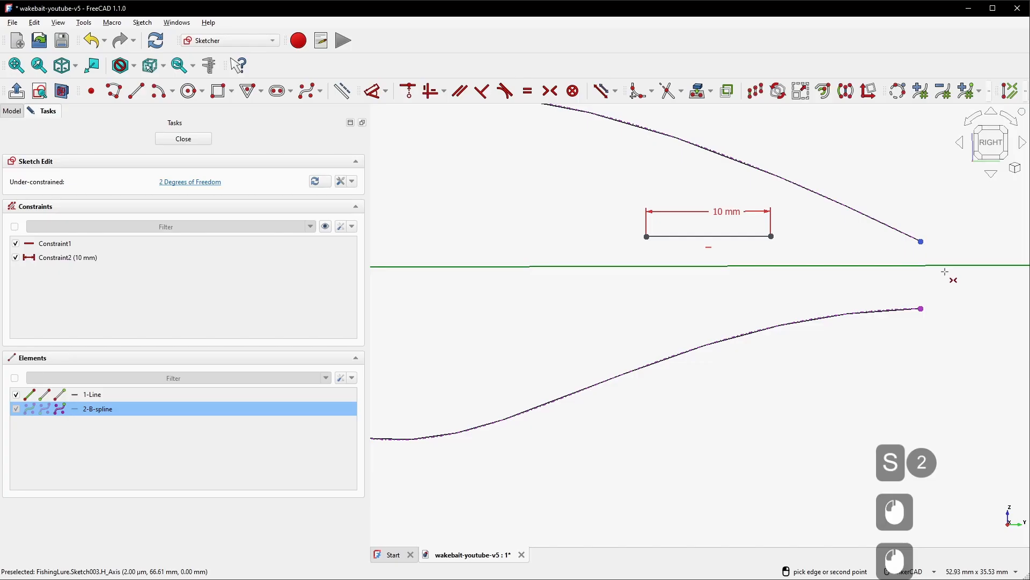
click(920, 309)
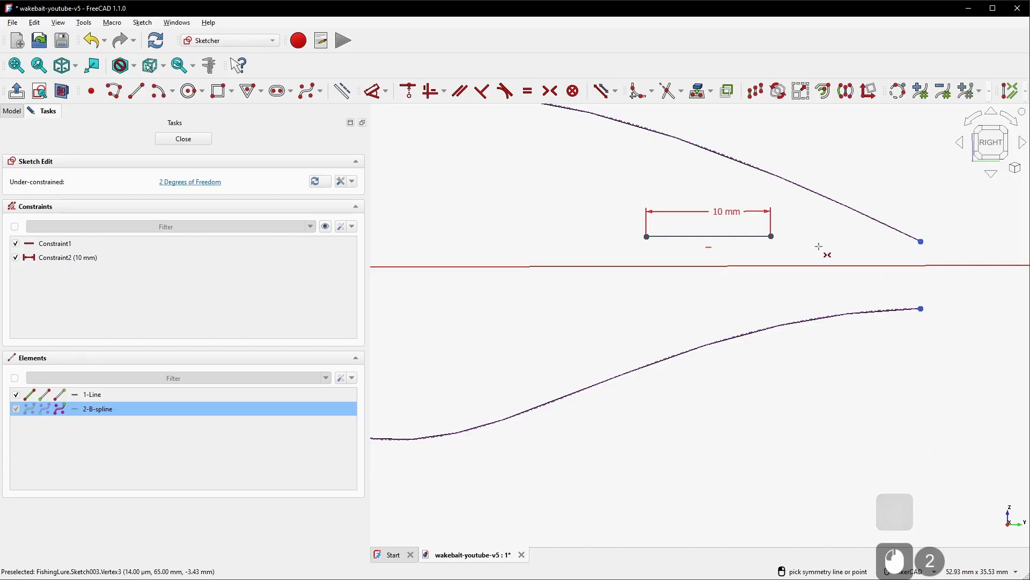
click(771, 237)
scroll(701, 279, down, 2)
scroll(735, 284, up, 4)
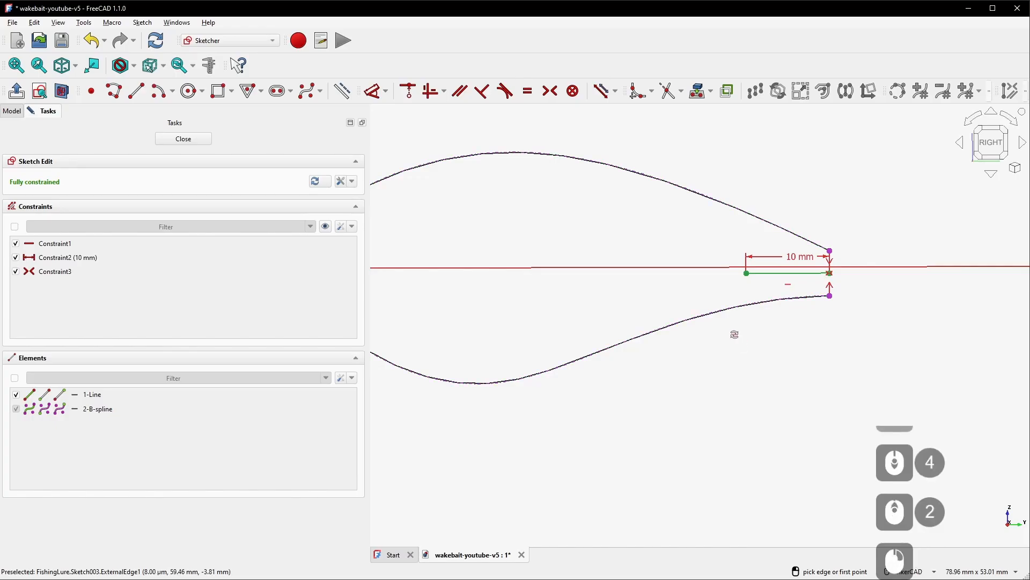
Draw a vertical line about 10.7 mm tall rising from the bottom of the lower profile curve
scroll(734, 340, down, 2)
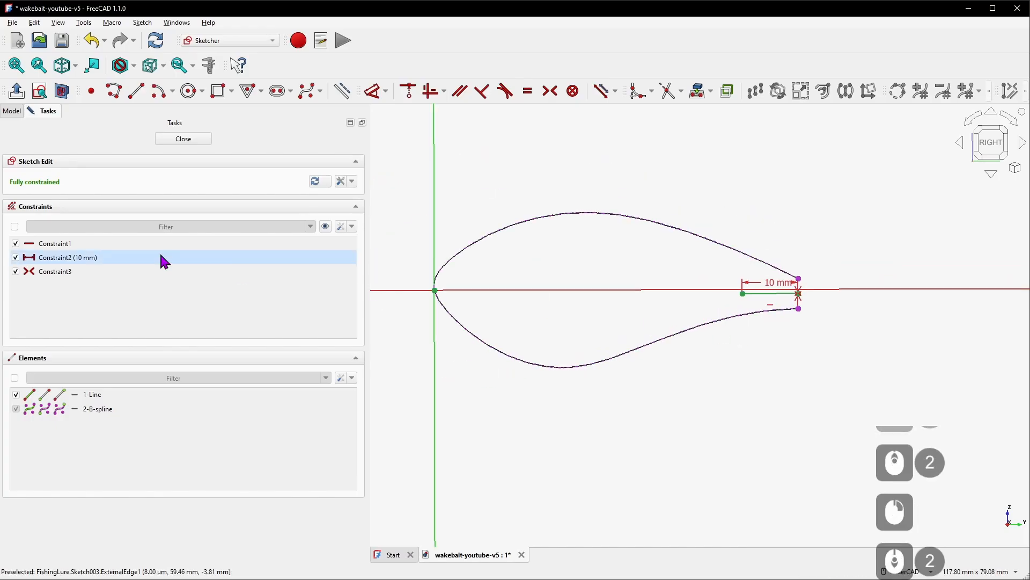
click(137, 91)
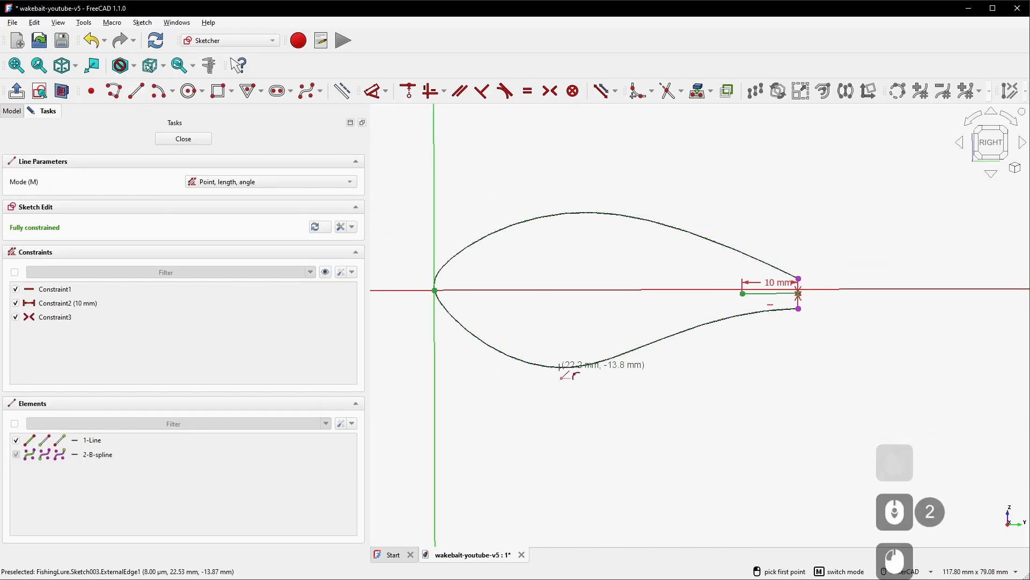
scroll(561, 367, up, 5)
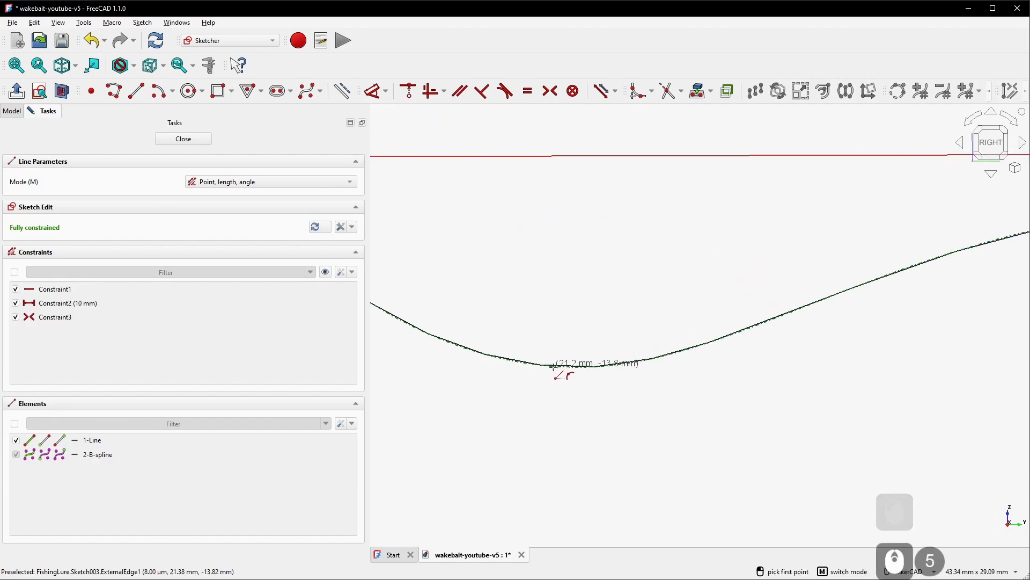
click(585, 364)
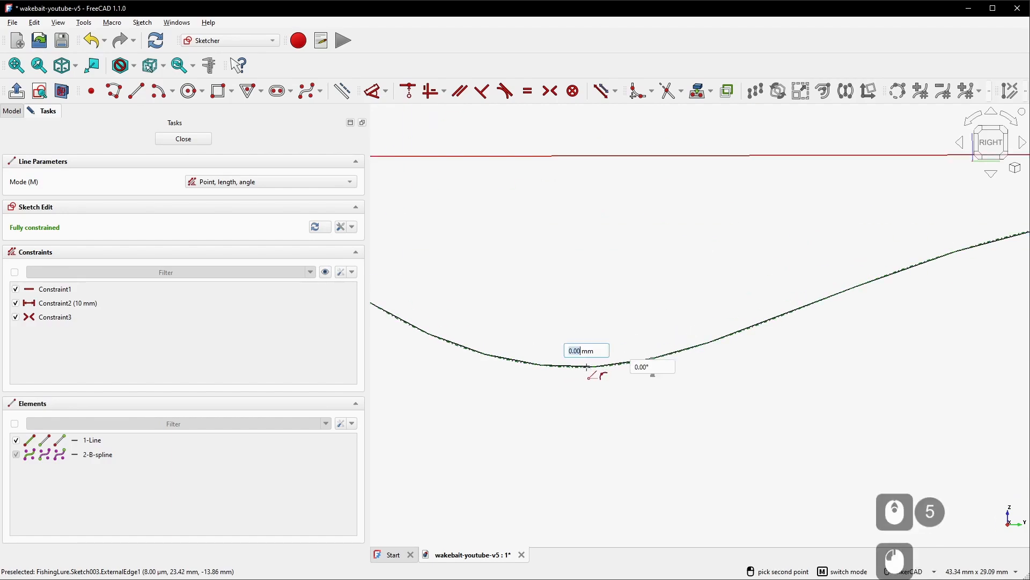
click(585, 200)
Draw a horizontal line about 11 mm long starting on the profile's front curve below the axis
scroll(730, 291, down, 6)
scroll(474, 258, up, 6)
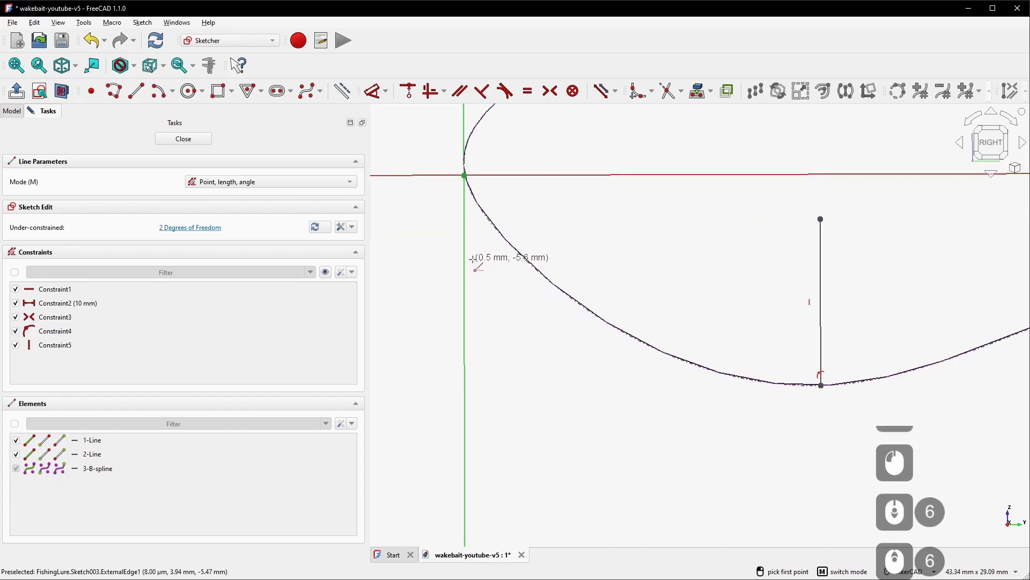
click(487, 215)
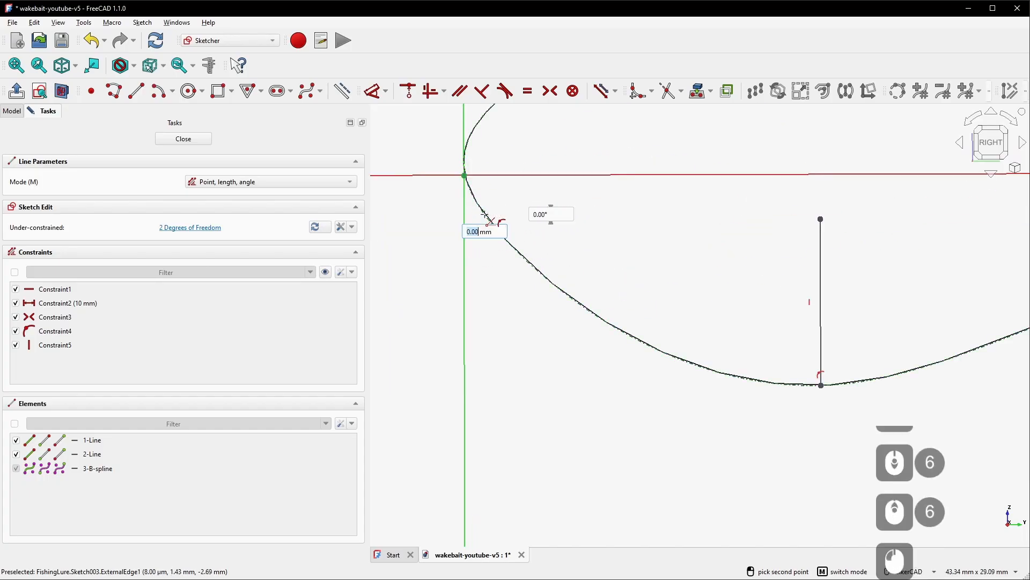
click(651, 215)
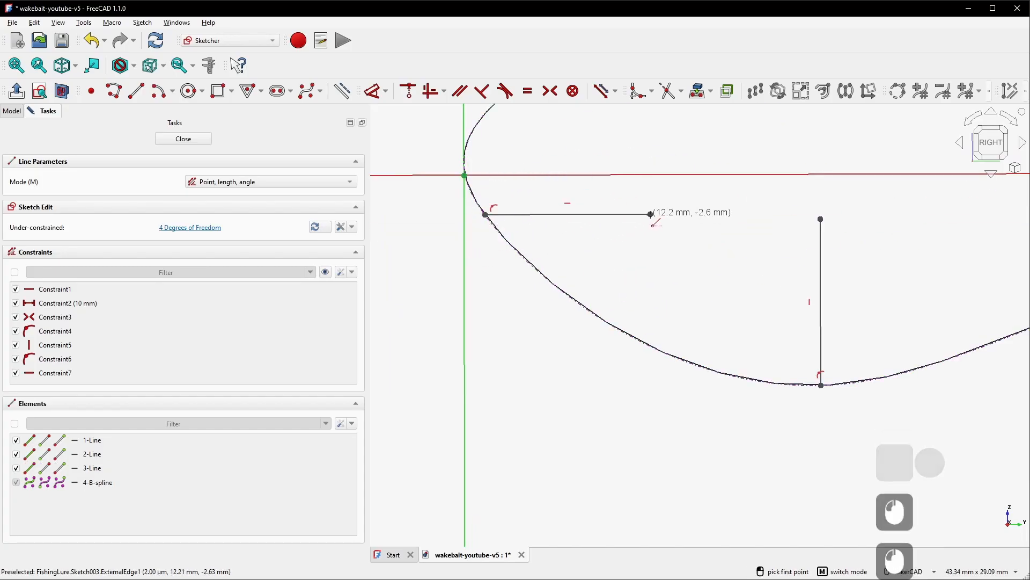
scroll(621, 259, down, 6)
right_click(754, 273)
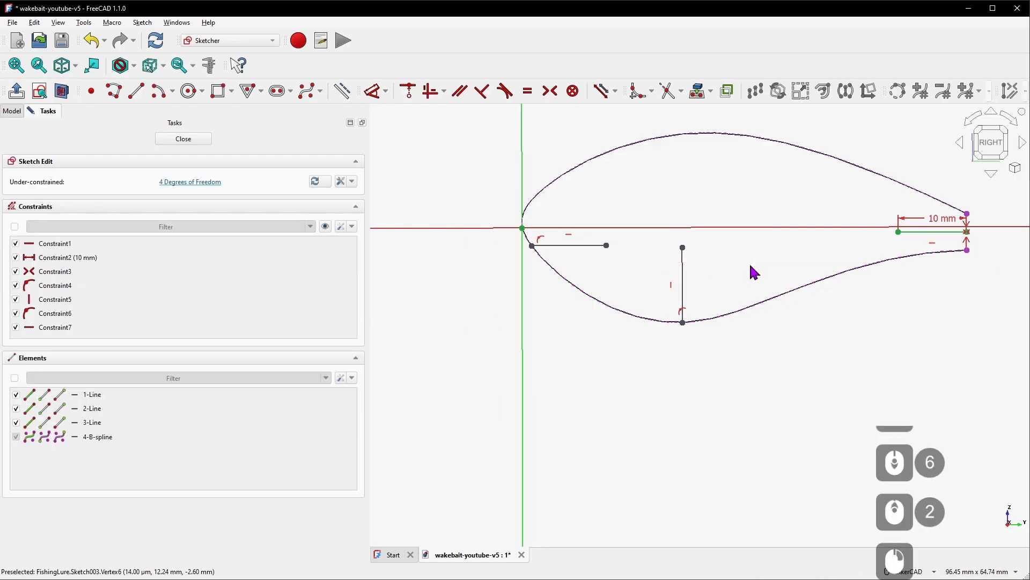
Make the vertical line and the front horizontal line equal in length to the 10 mm tail line
key(e)
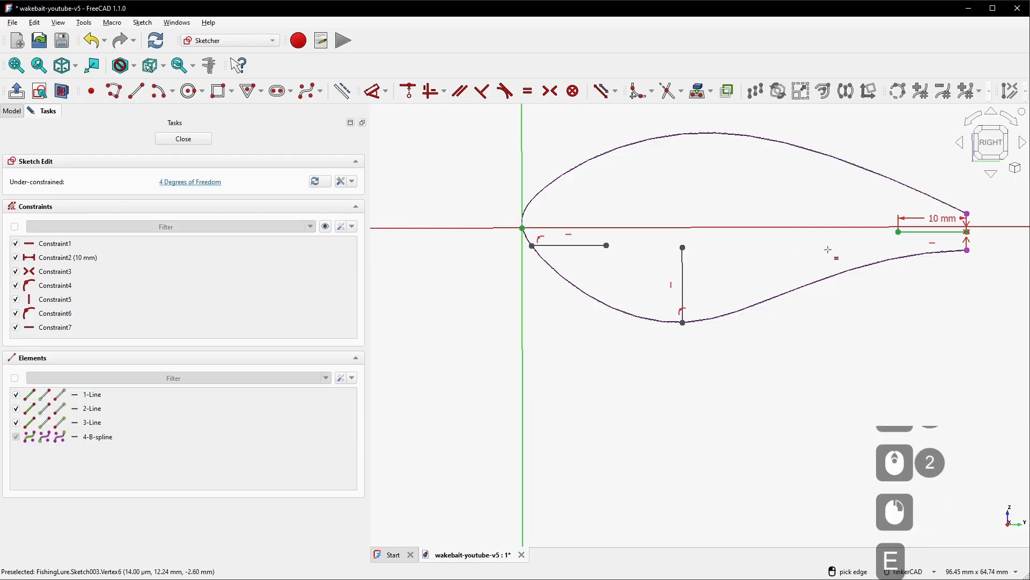
click(919, 232)
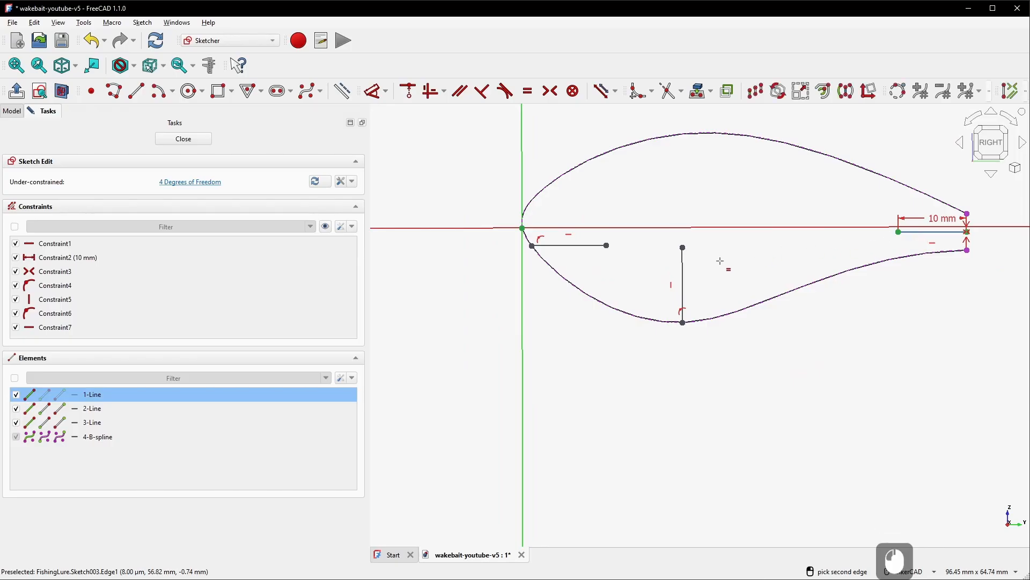
click(683, 264)
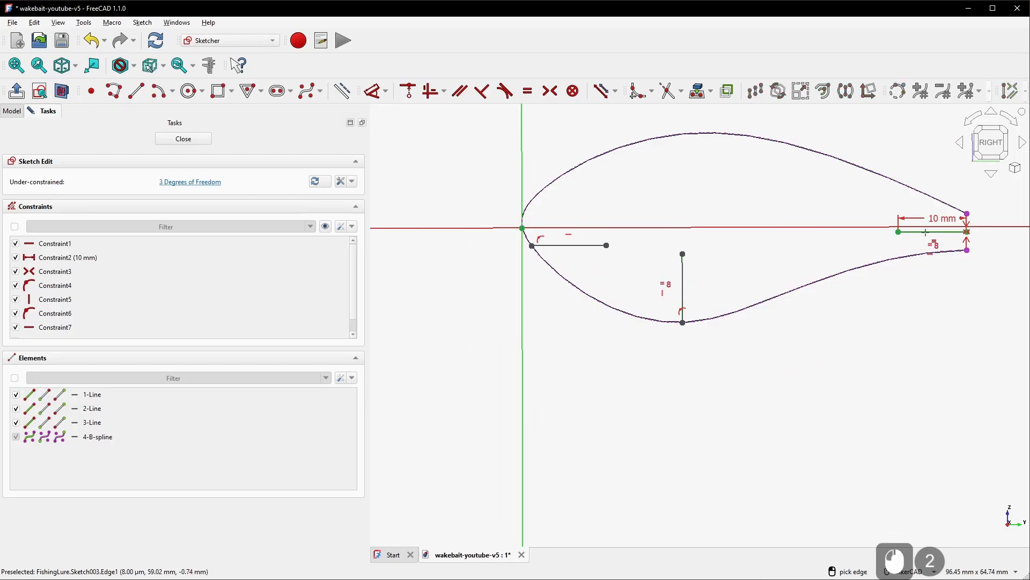
click(926, 231)
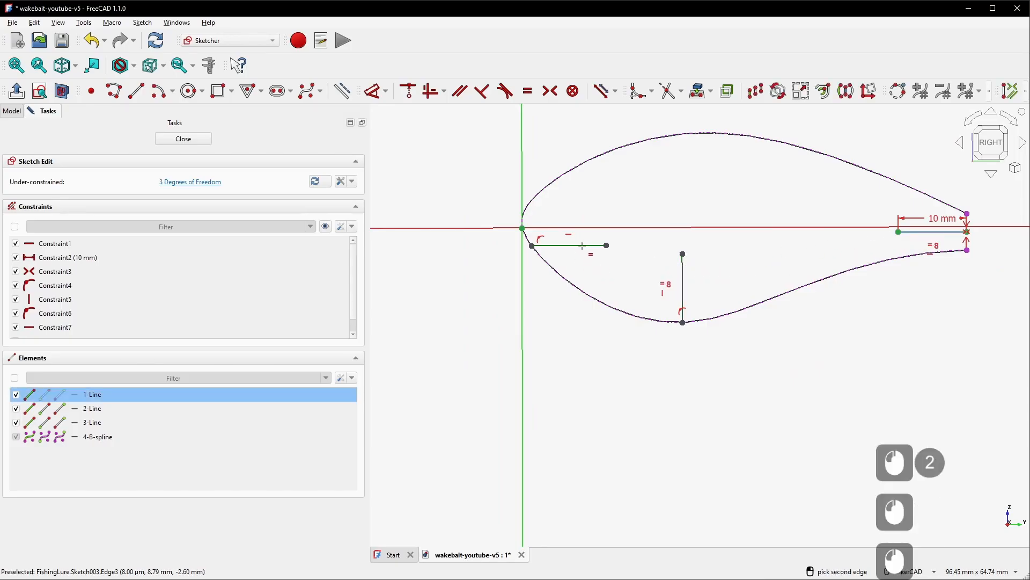
click(581, 247)
scroll(561, 296, down, 1)
right_drag(601, 337, 595, 336)
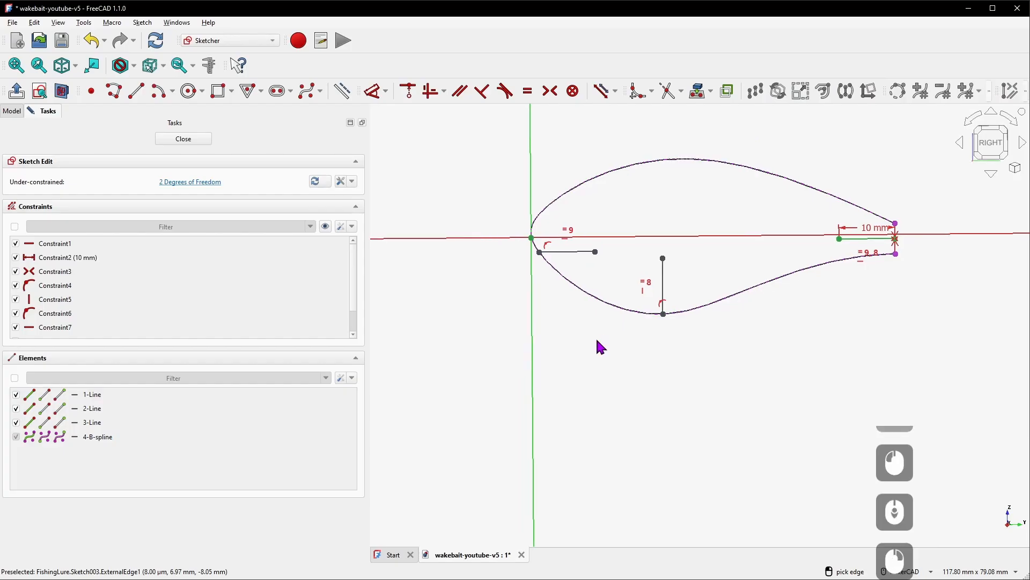
right_click(564, 323)
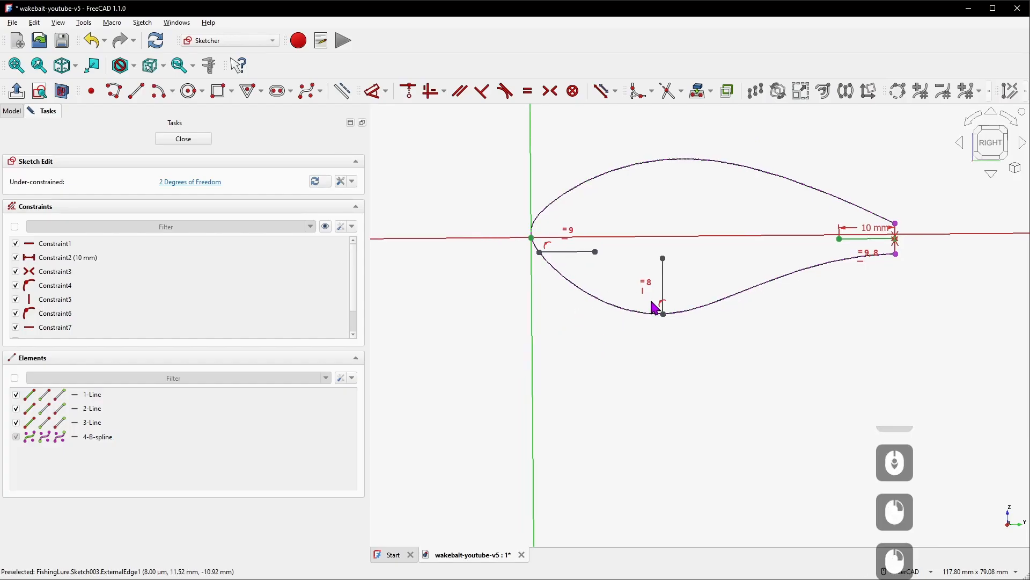
Shift the vertical line and set its lower endpoint 22 mm from the vertical axis
mouse_move(665, 289)
mouse_down()
mouse_move(768, 252)
mouse_move(639, 287)
mouse_up()
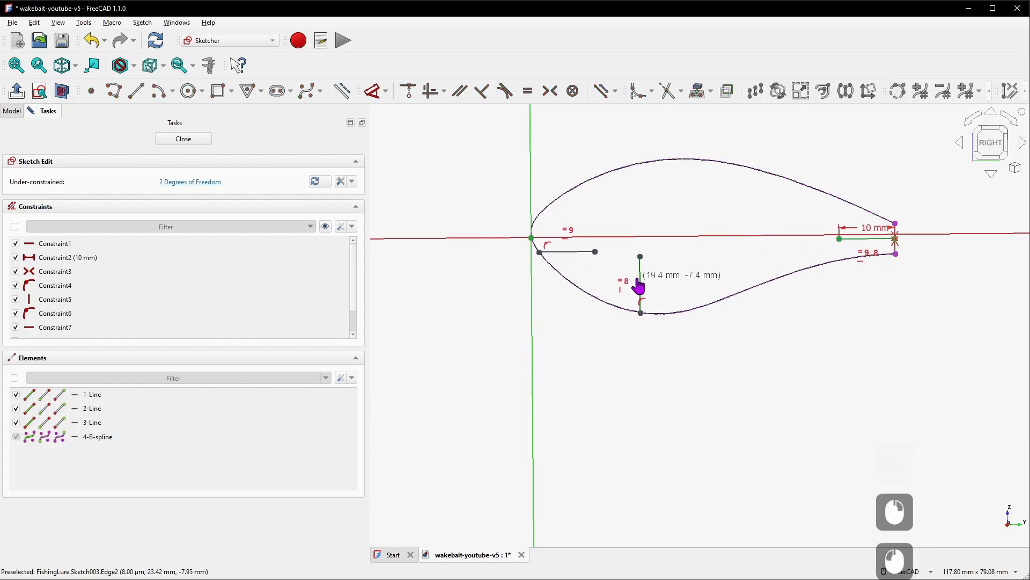
mouse_move(589, 256)
mouse_down()
mouse_move(580, 229)
mouse_move(594, 259)
mouse_up()
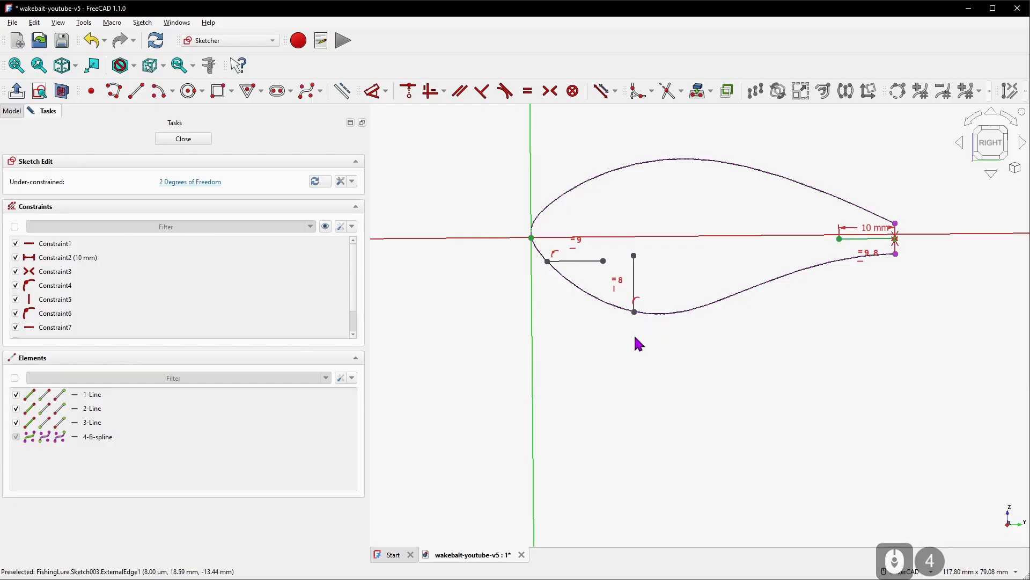
key(d)
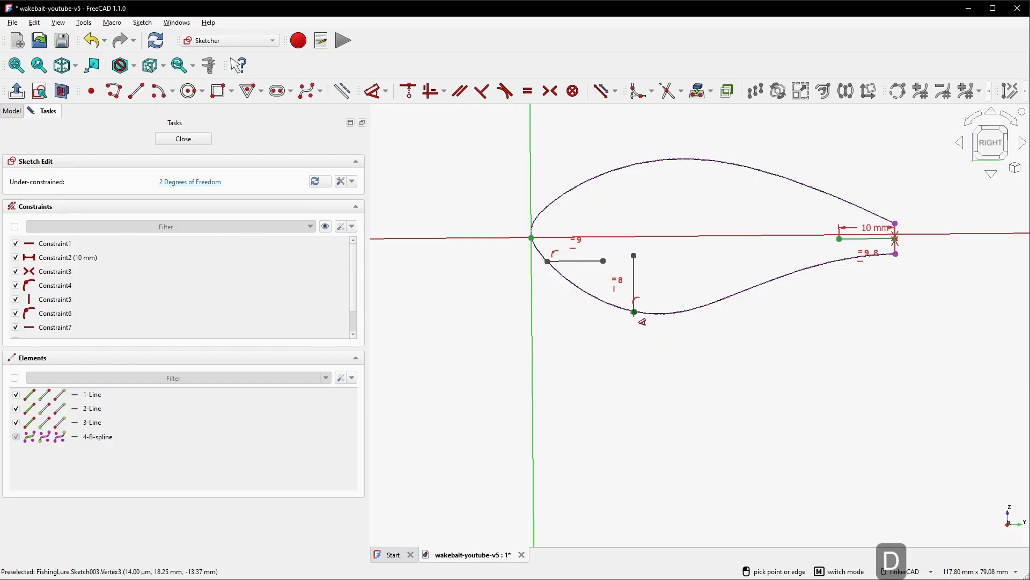
click(635, 311)
click(533, 328)
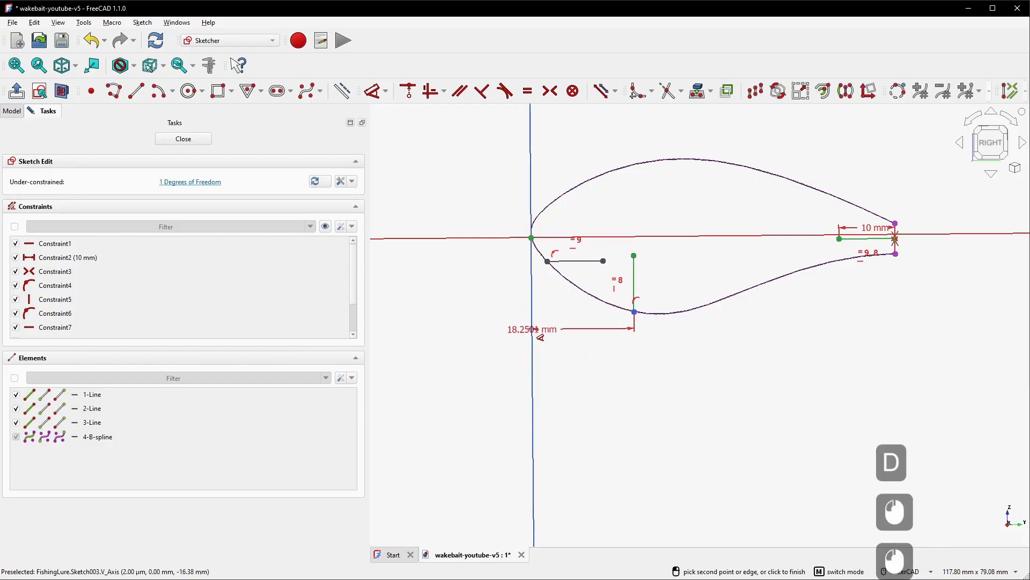
click(590, 370)
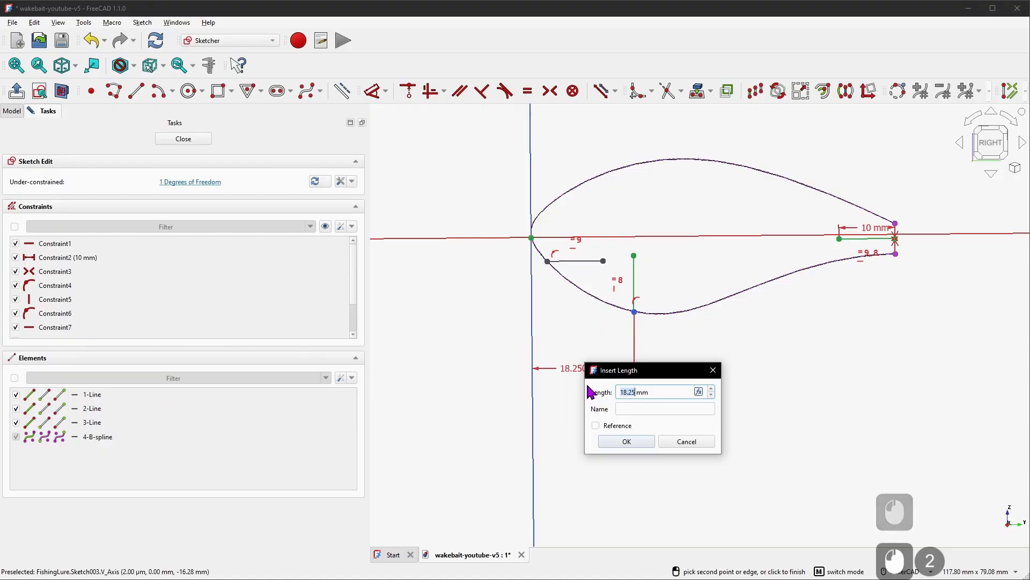
text(22)
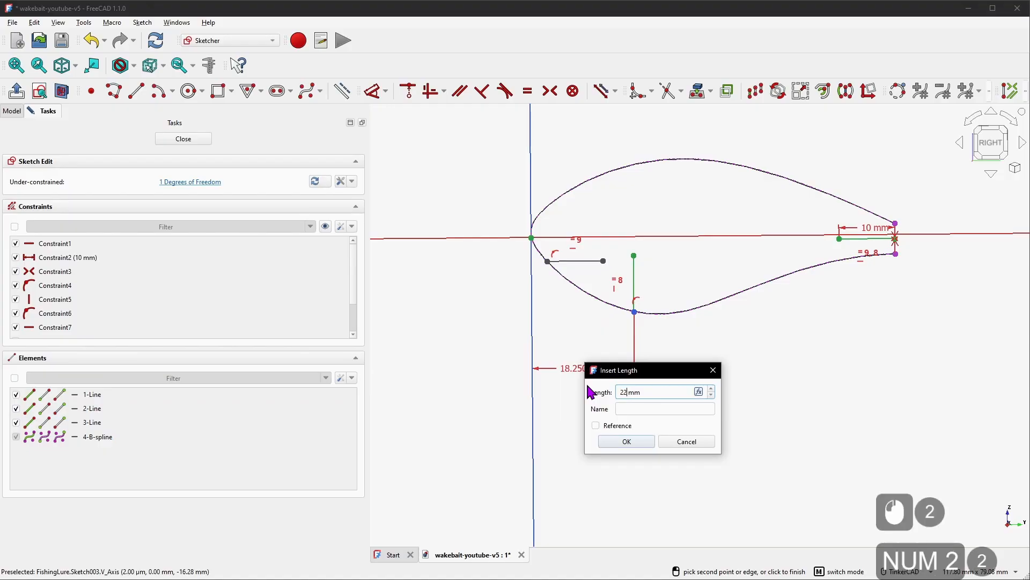
key(KP_Enter)
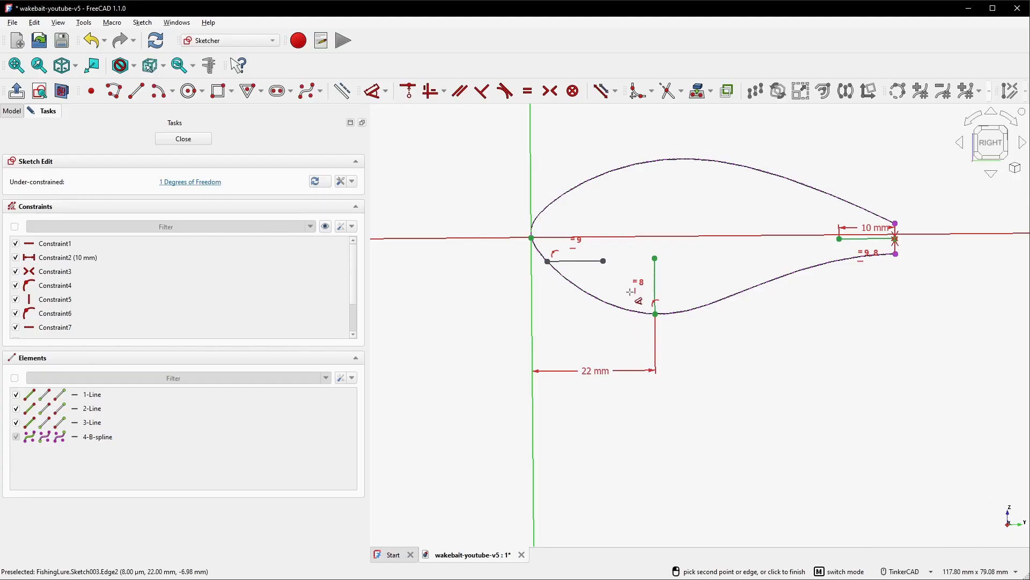
Place the front horizontal line's start point 4 mm below the horizontal axis
scroll(577, 256, up, 4)
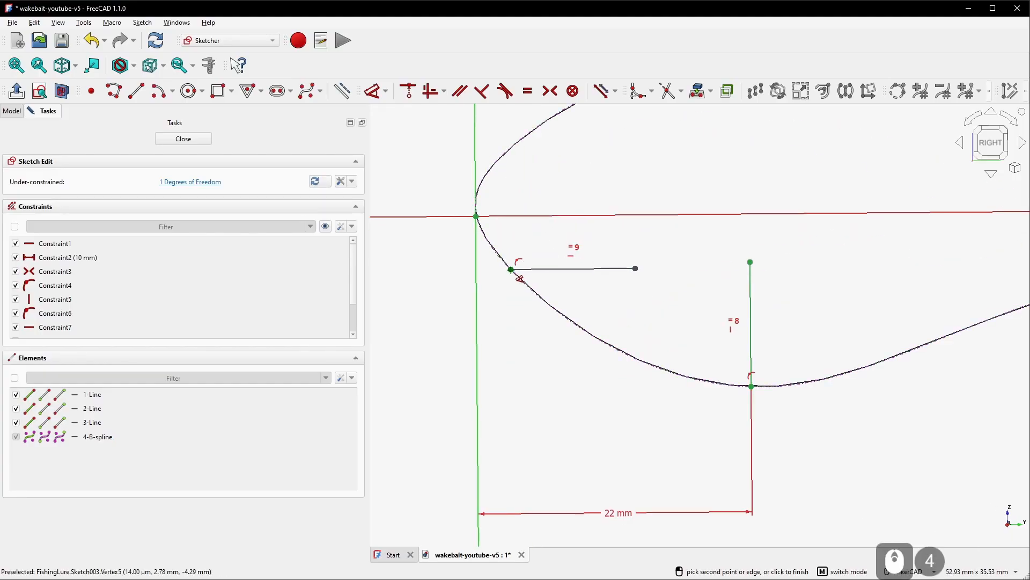
click(511, 270)
click(511, 217)
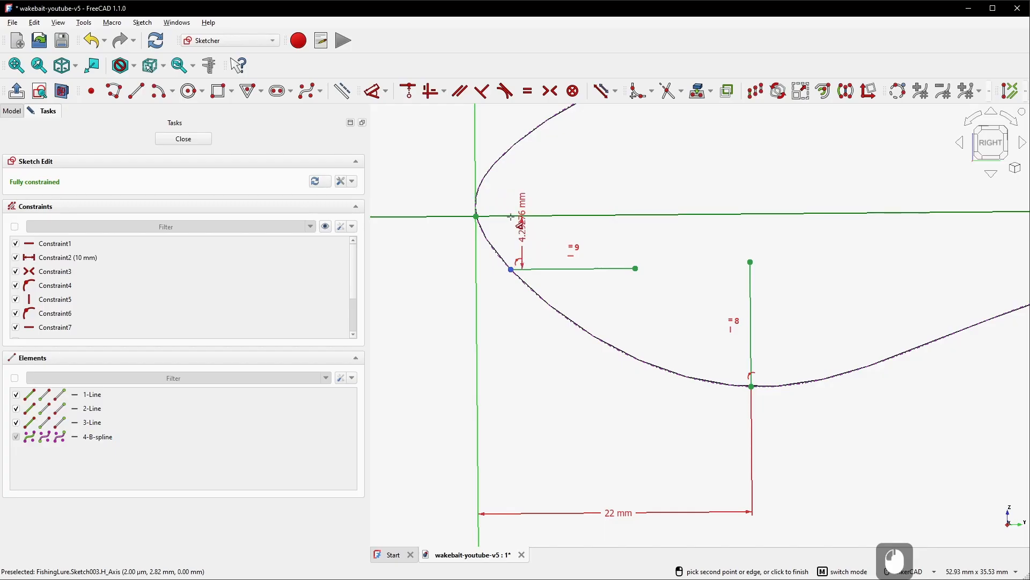
click(420, 346)
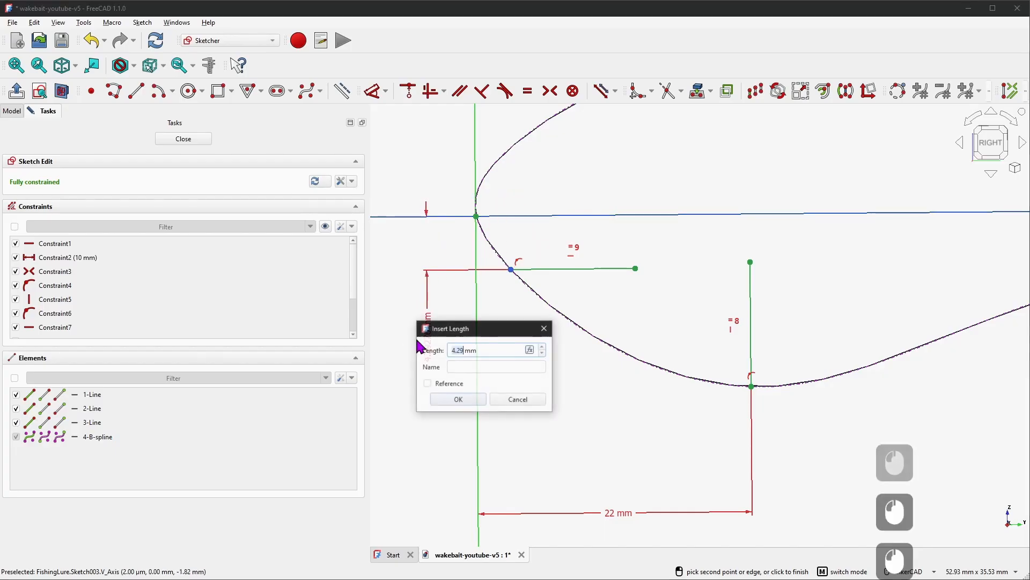
text(4)
key(Return)
Leave the dimension tool and close the sketch
scroll(713, 308, down, 1)
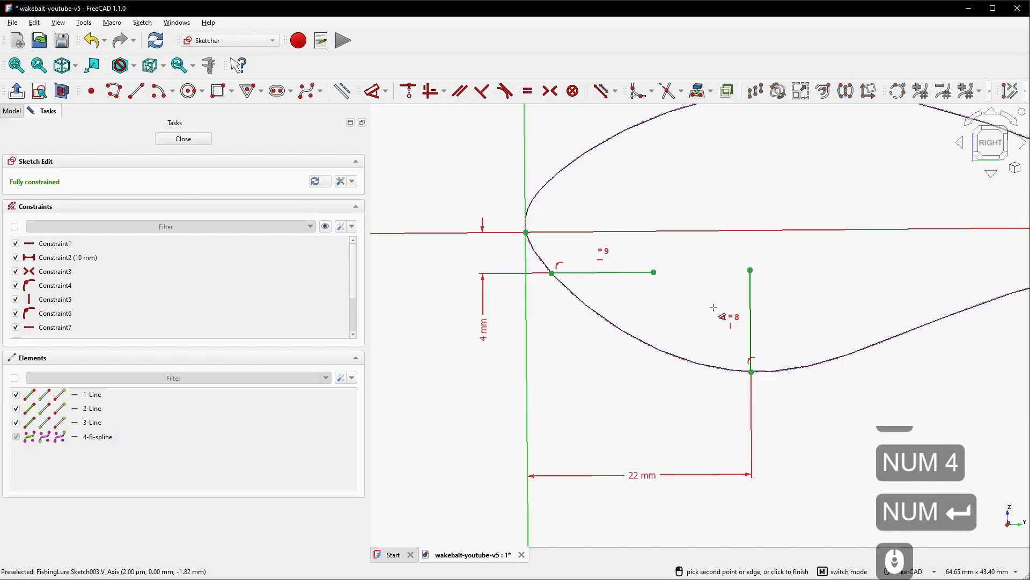
scroll(713, 307, down, 3)
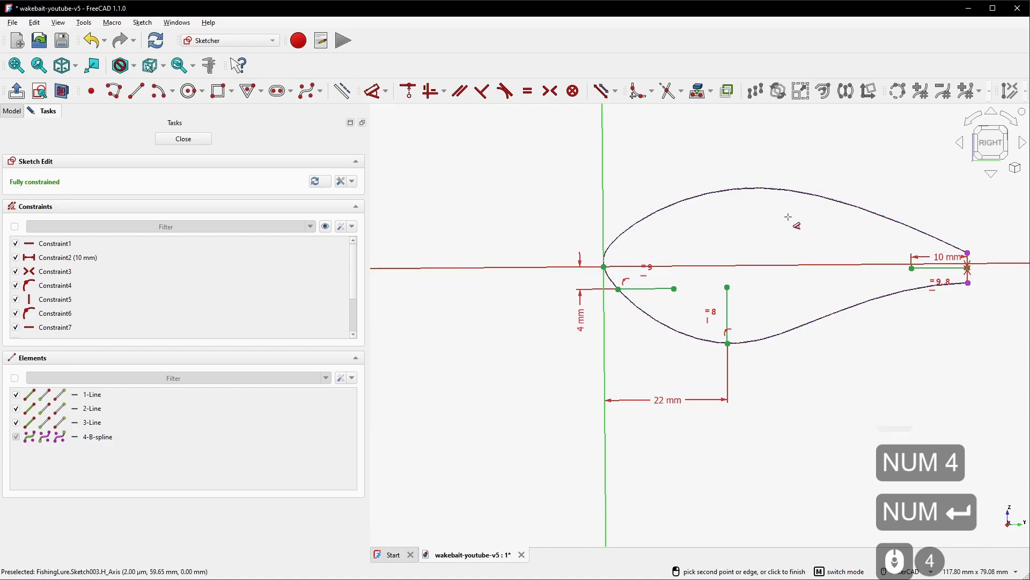
right_click(650, 163)
click(183, 141)
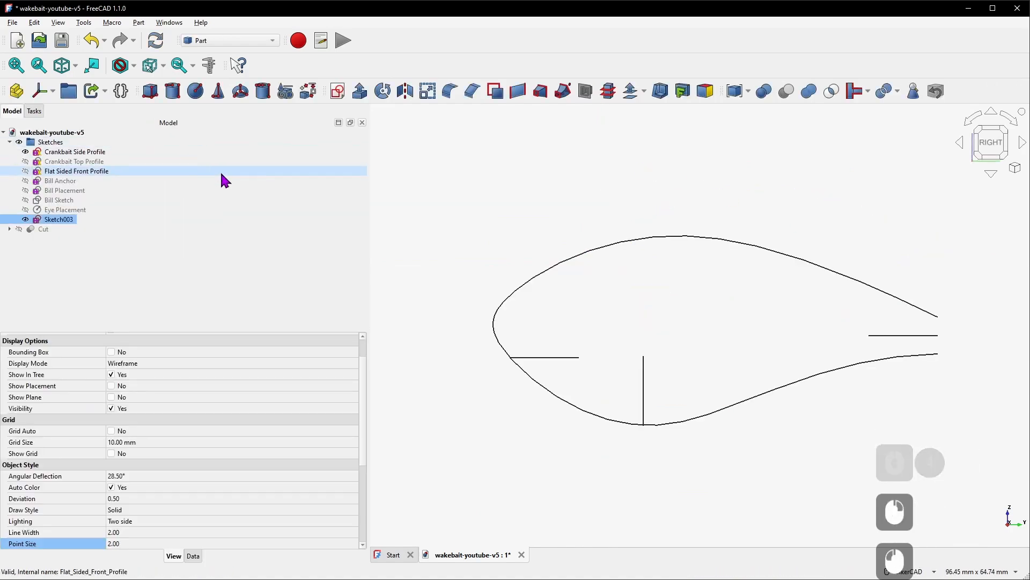
Rename the sketch to Rigging Sketch
right_click(48, 221)
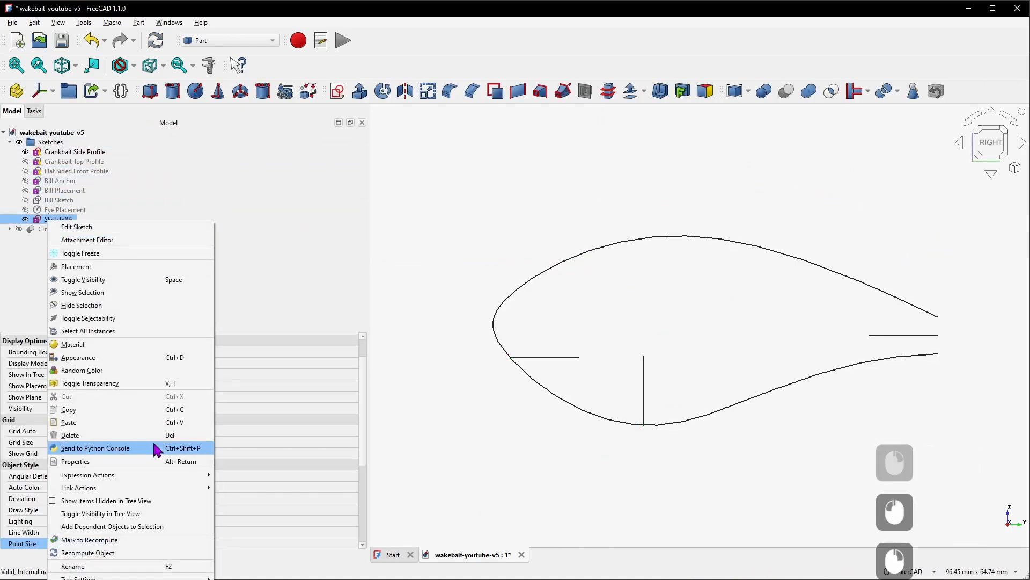
click(134, 564)
text(Rigging Sketch)
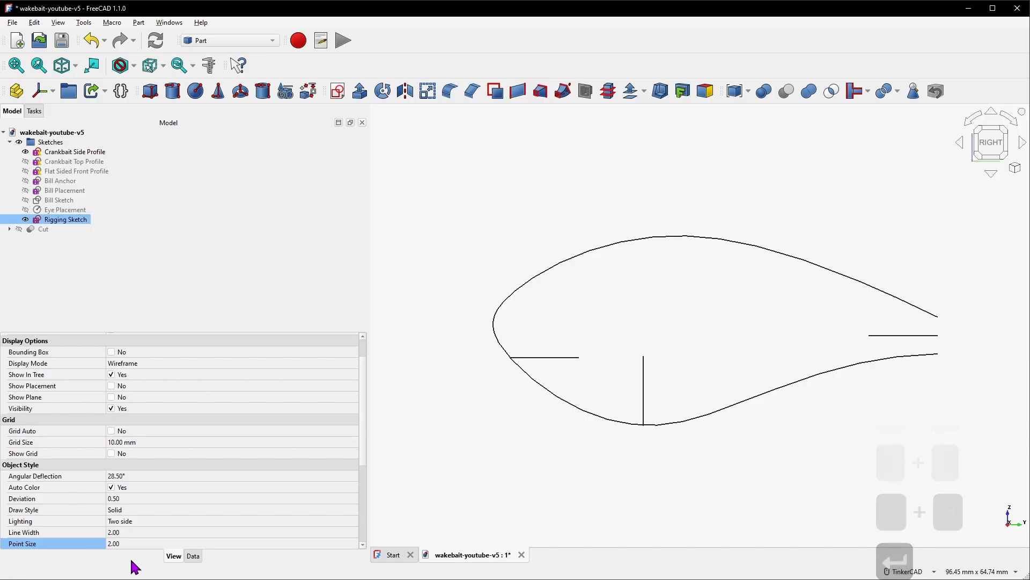
Create a Part cylinder and set its radius to .7 mm in its data properties
scroll(131, 560, down, 4)
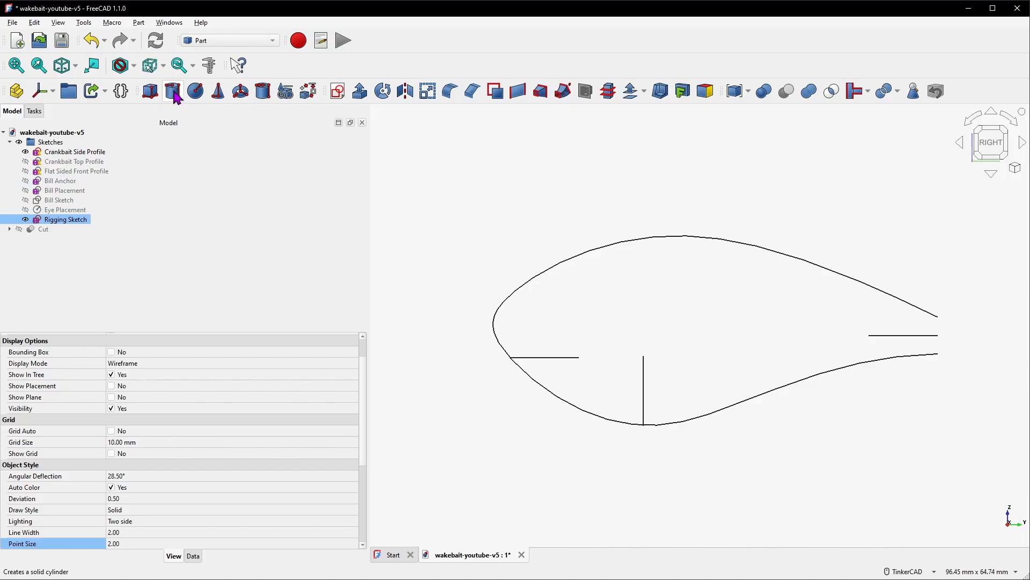
click(176, 94)
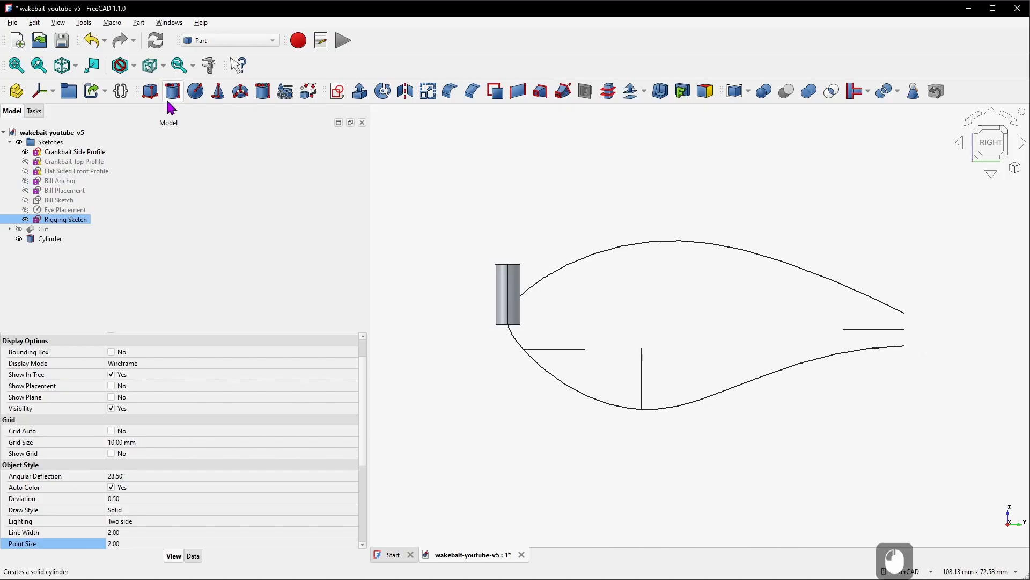
click(58, 243)
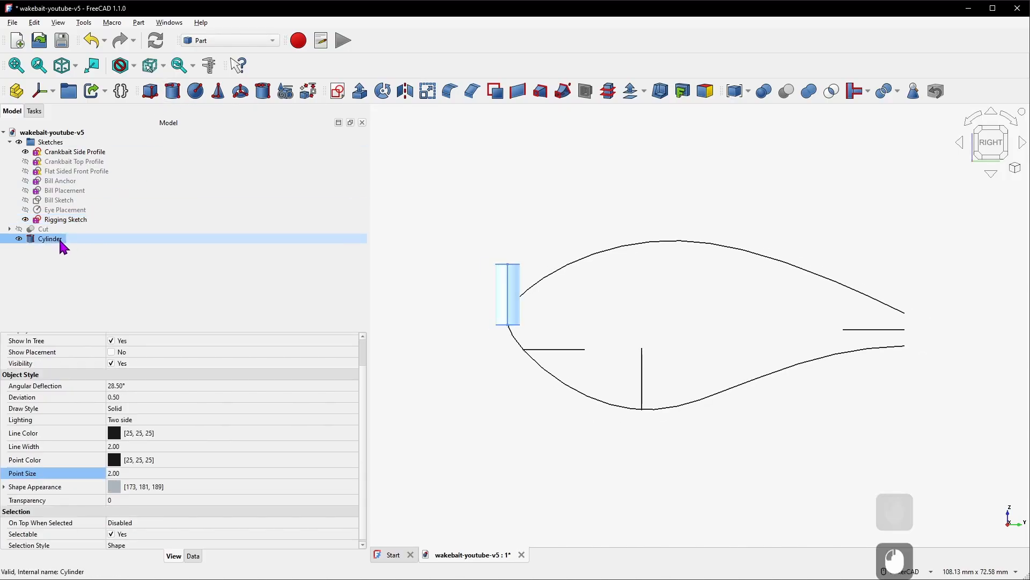
click(193, 556)
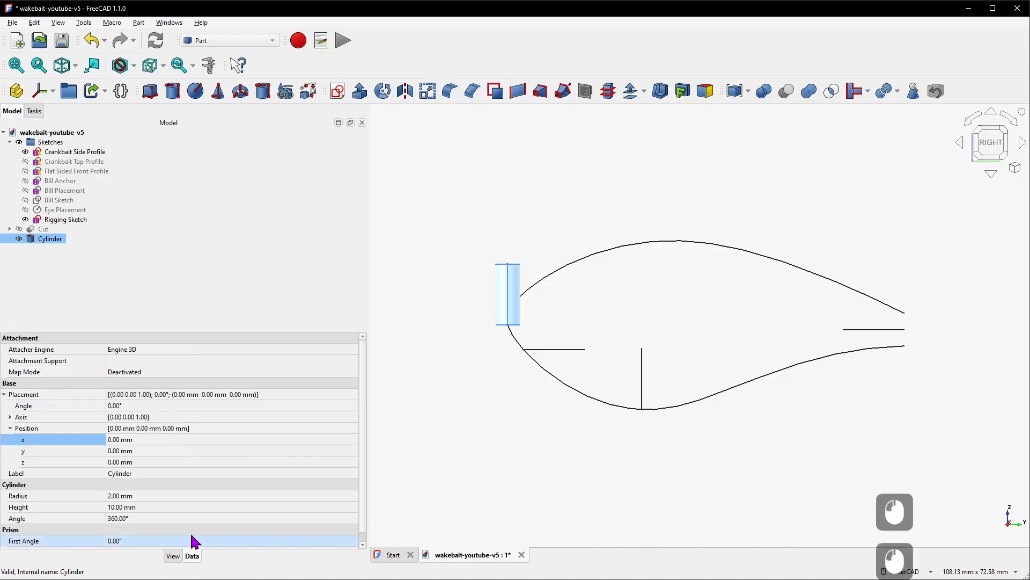
scroll(178, 451, down, 1)
click(153, 486)
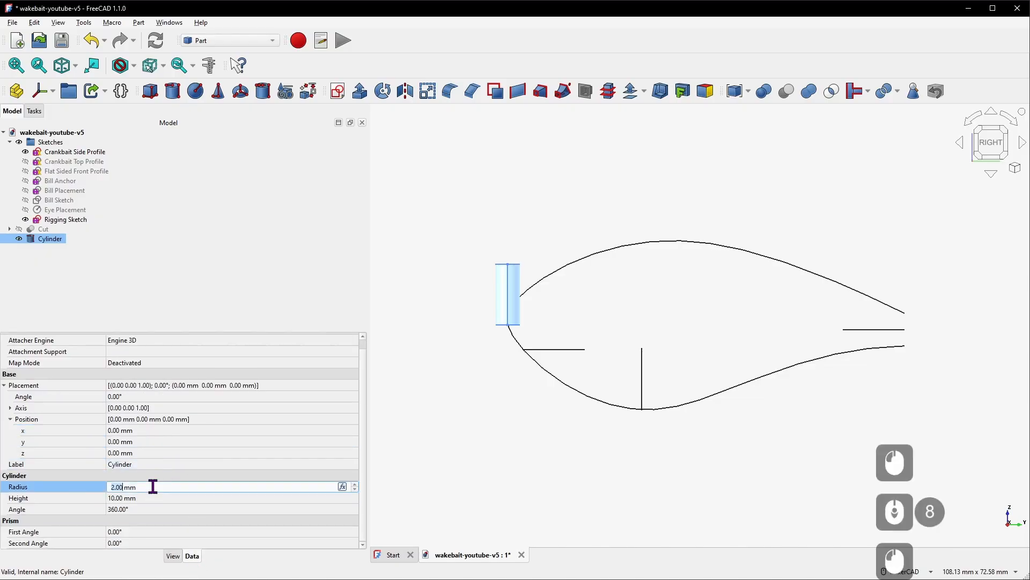
text(.7)
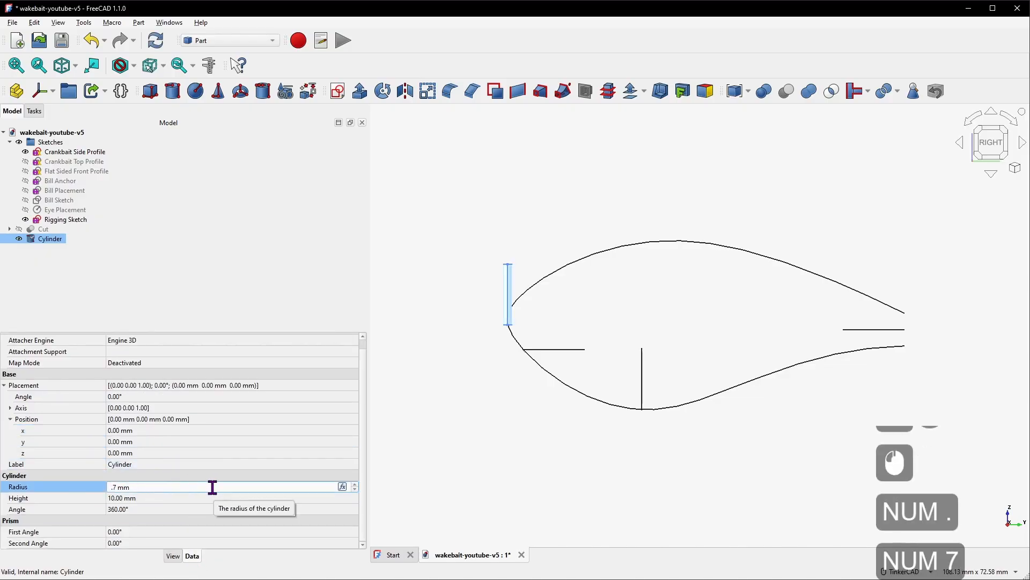
Confirm the .7 mm radius and set the cylinder's height to 12 mm
key(Return)
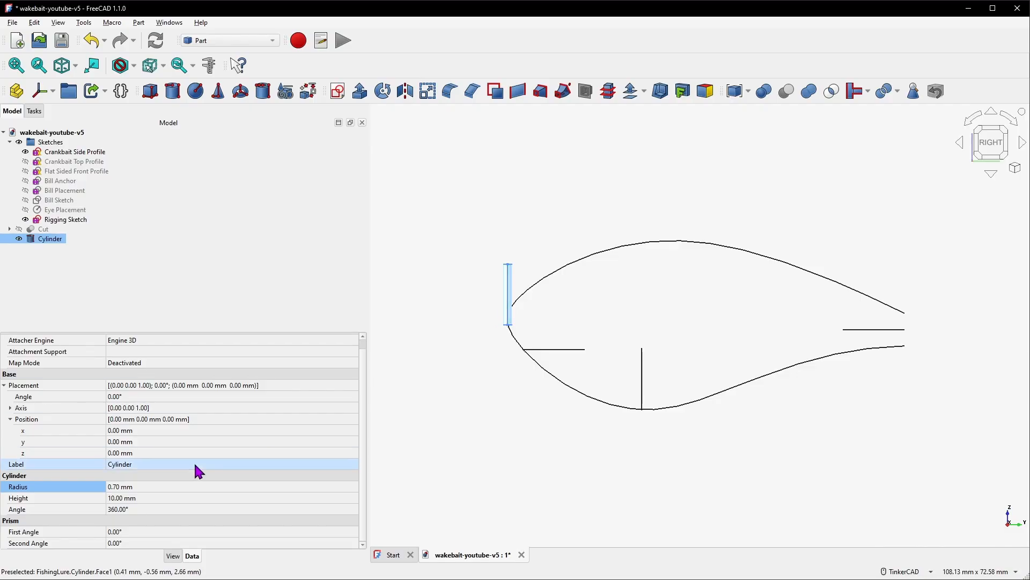
click(138, 498)
text(12)
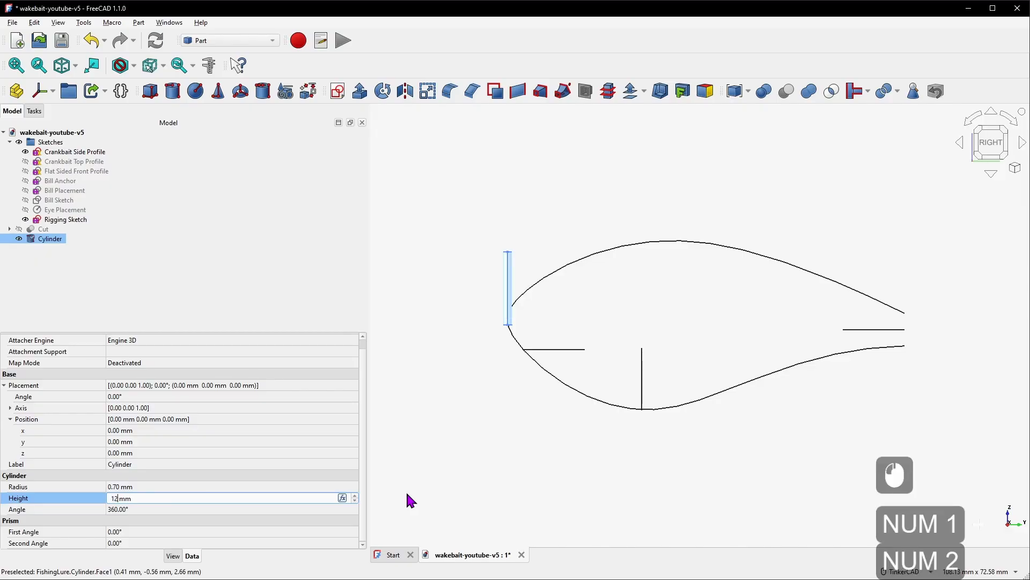
click(470, 393)
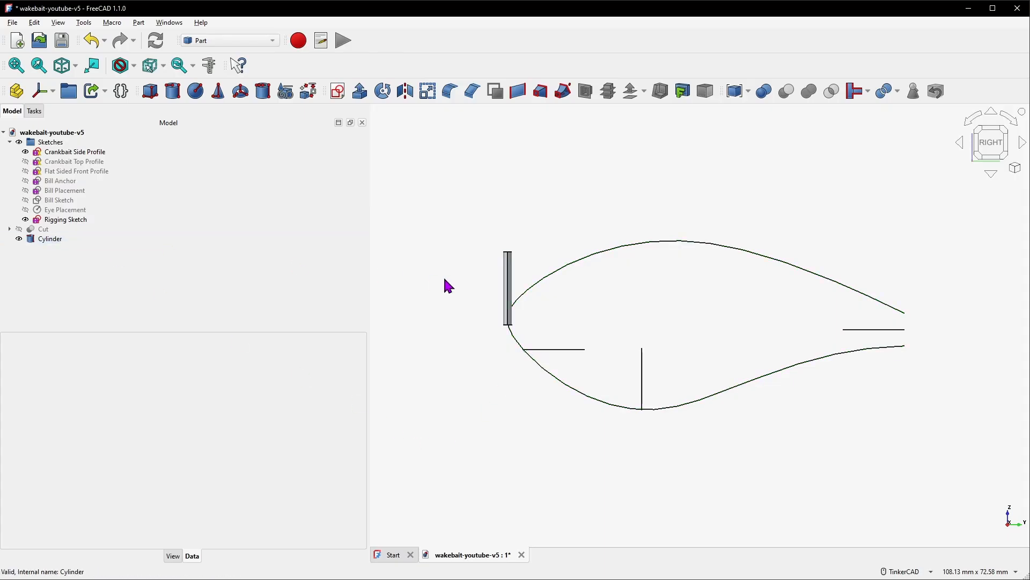
Copy the cylinder and paste it twice to make two duplicates
click(51, 238)
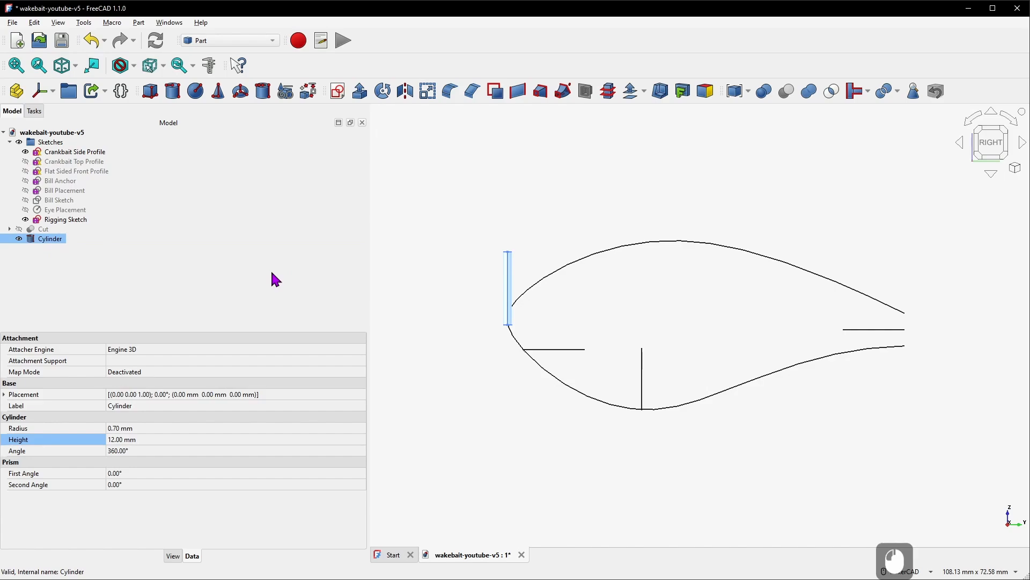
key(ctrl+c)
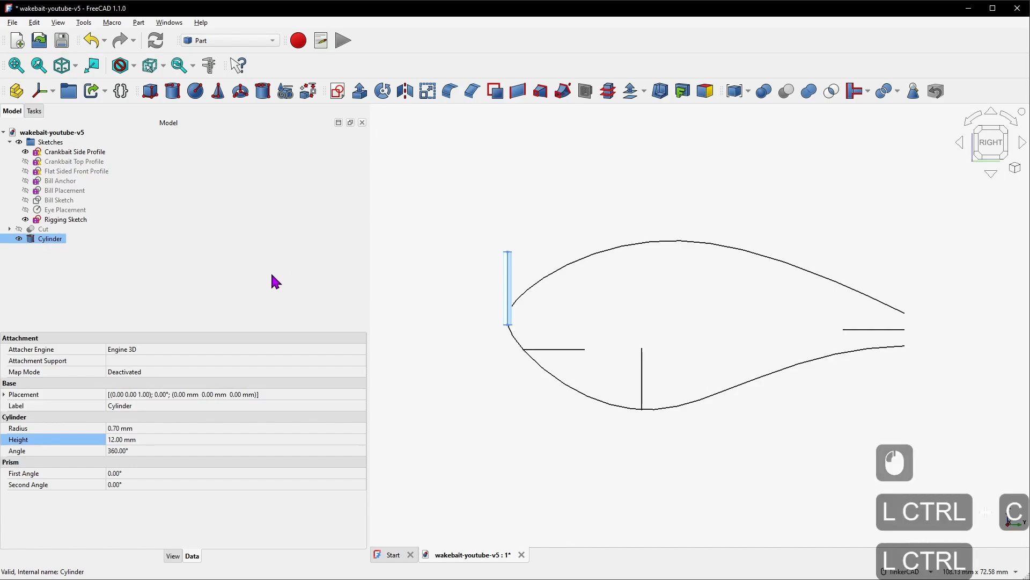
key(ctrl+v)
key(ctrl+v)
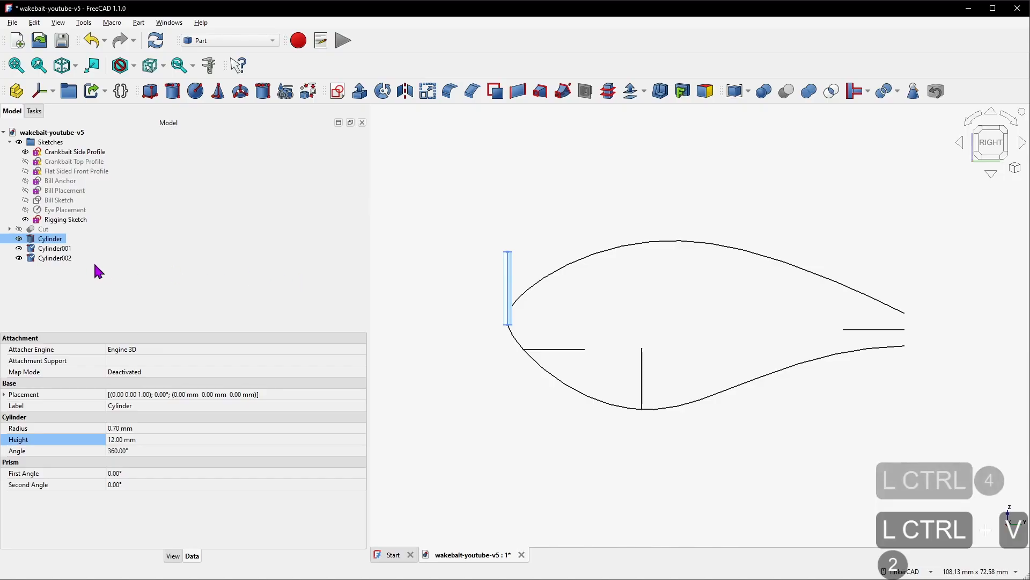
Hide all three cylinders
shift+click(65, 259)
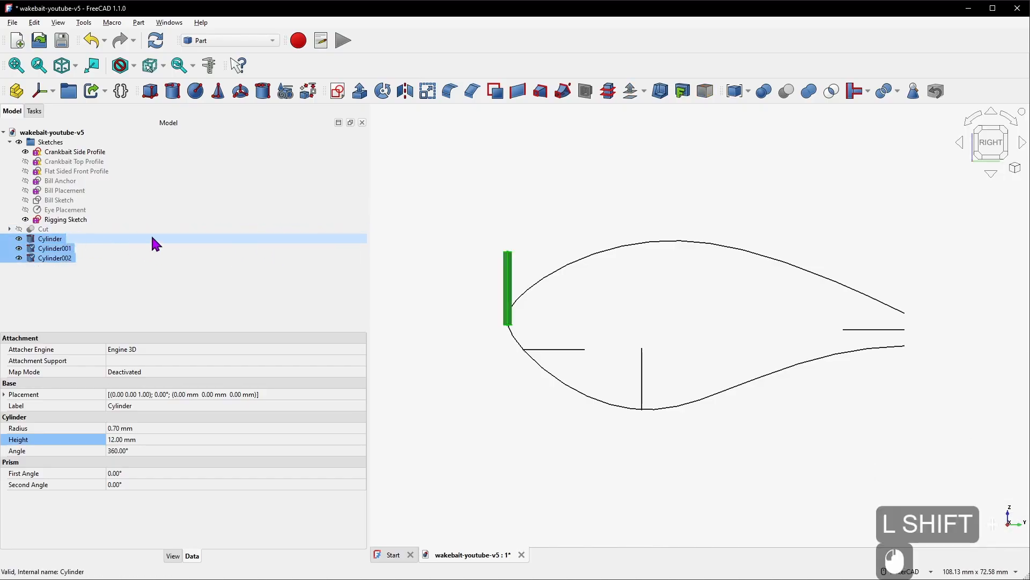
key(space)
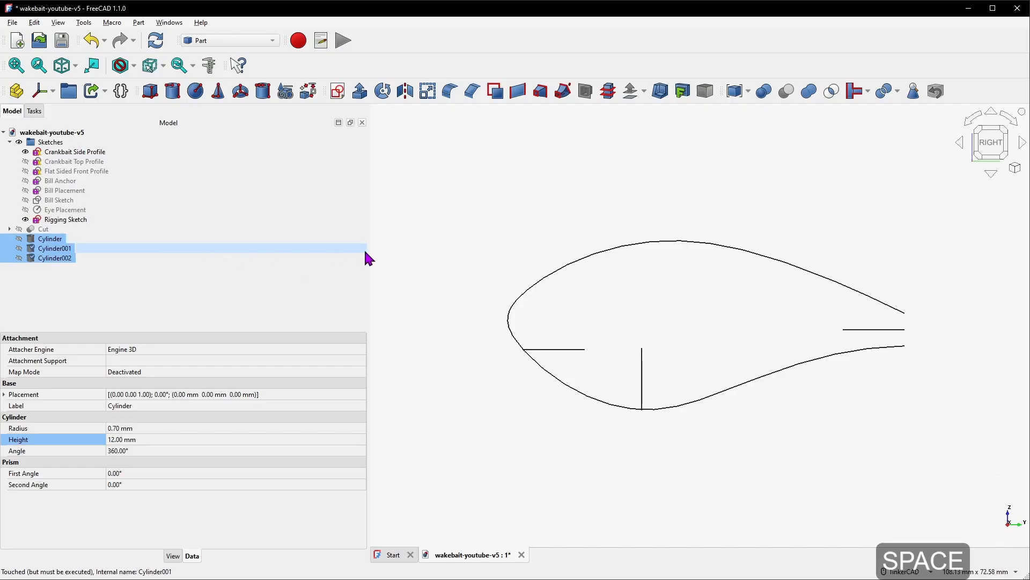
click(444, 250)
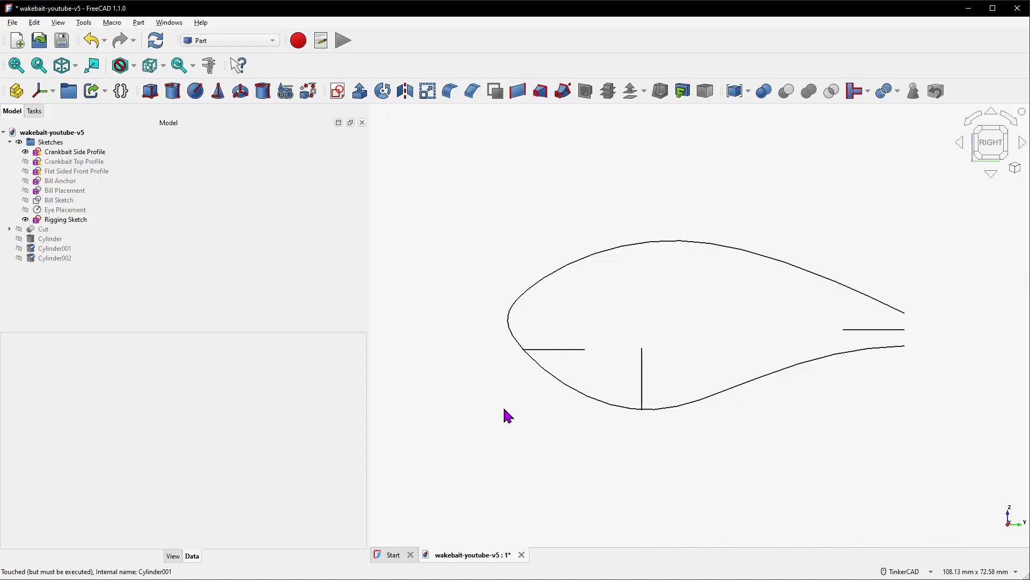
scroll(703, 425, up, 2)
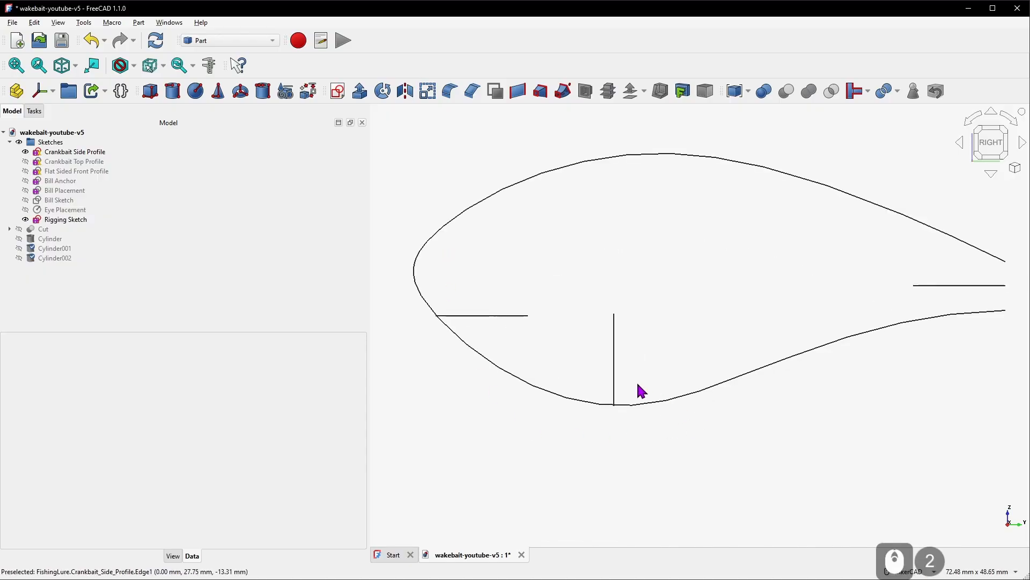
Attach the first cylinder to the front rigging line's end vertex and edge using Align O-Z-X mode
click(63, 240)
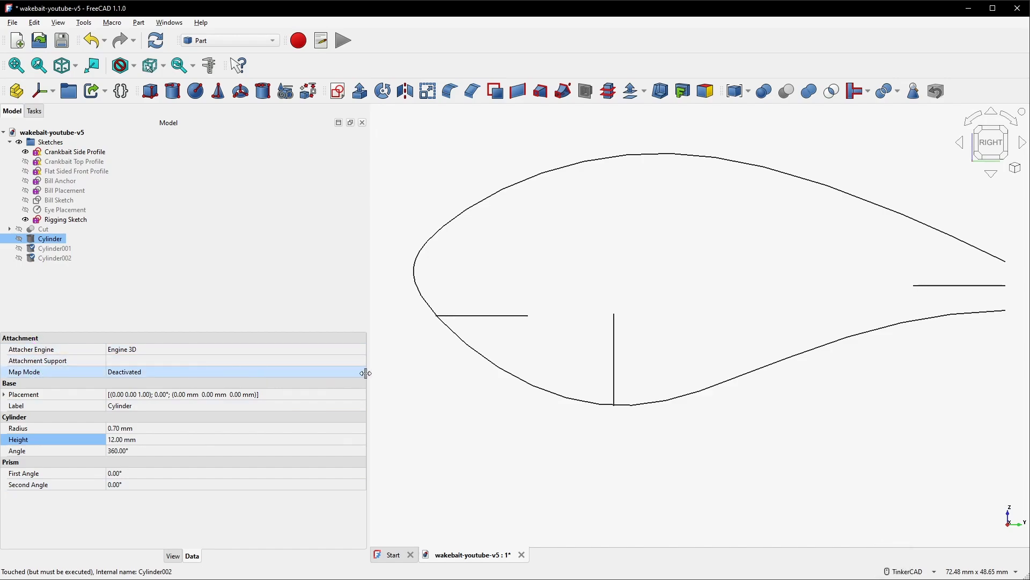
click(347, 371)
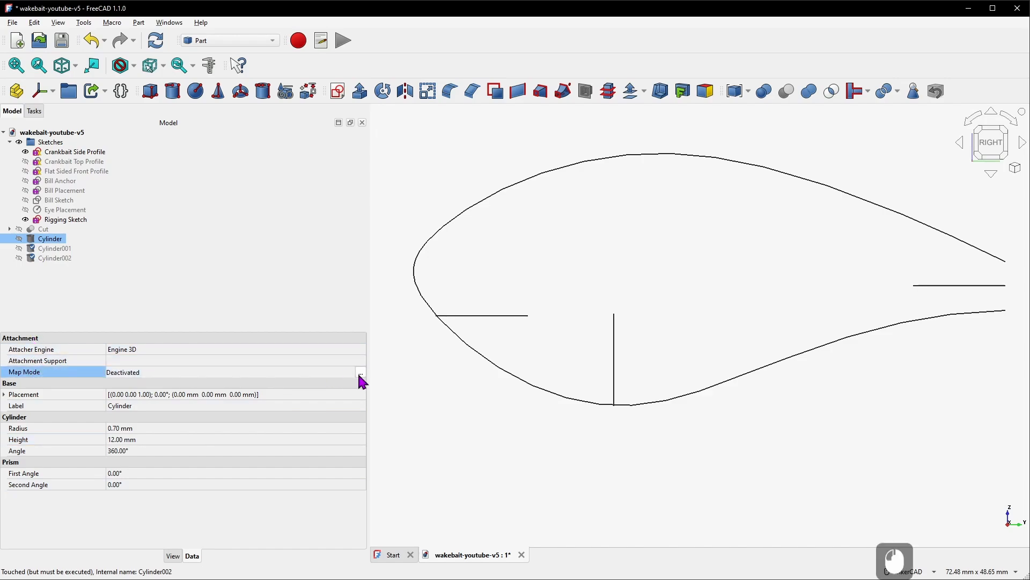
click(361, 373)
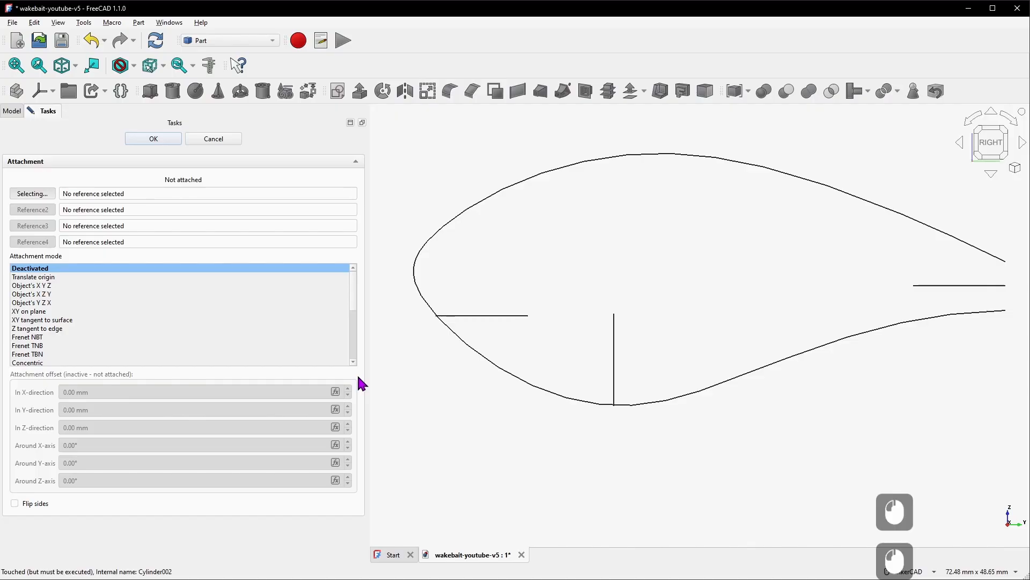
click(531, 326)
click(507, 319)
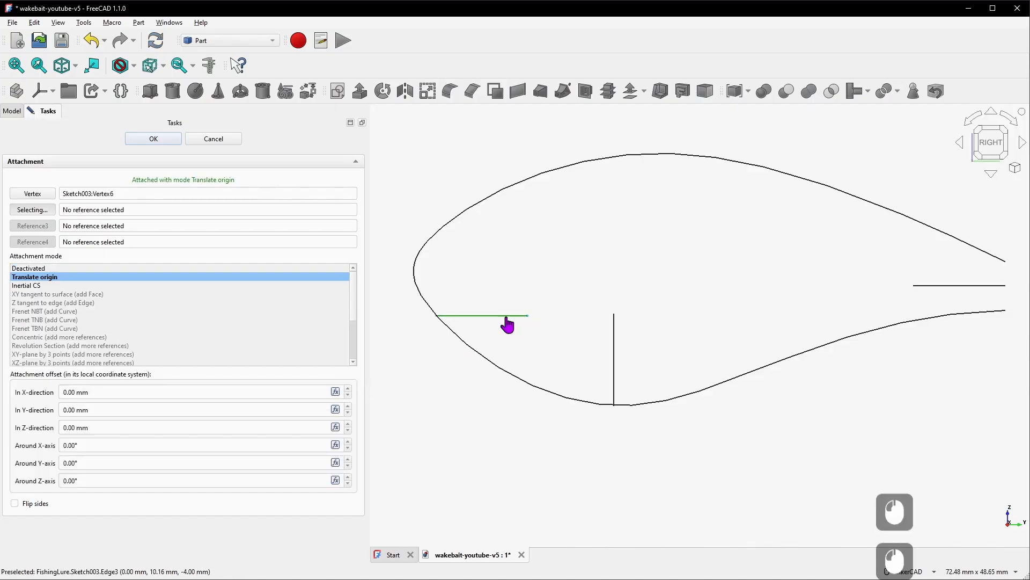
click(57, 321)
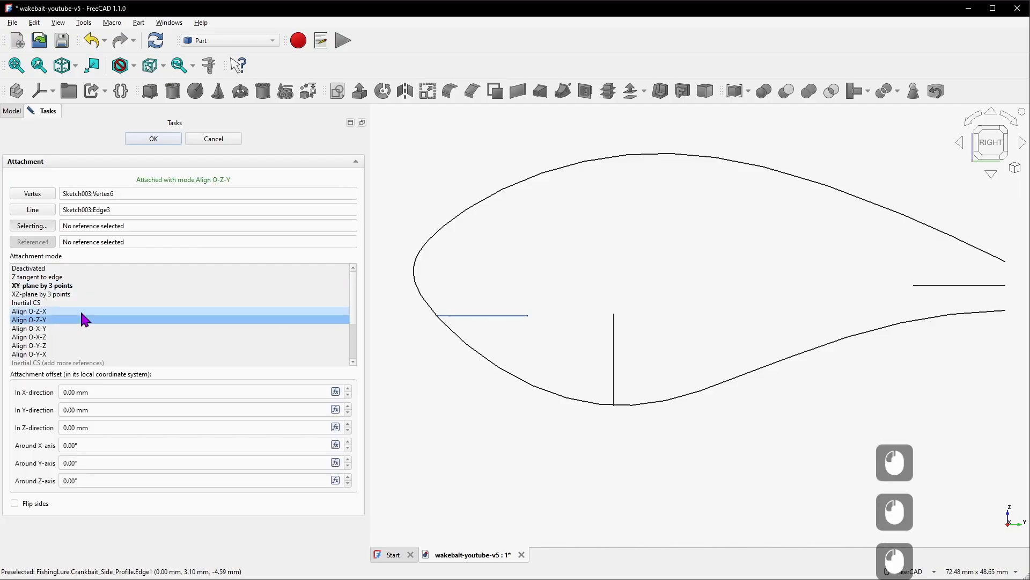
click(155, 139)
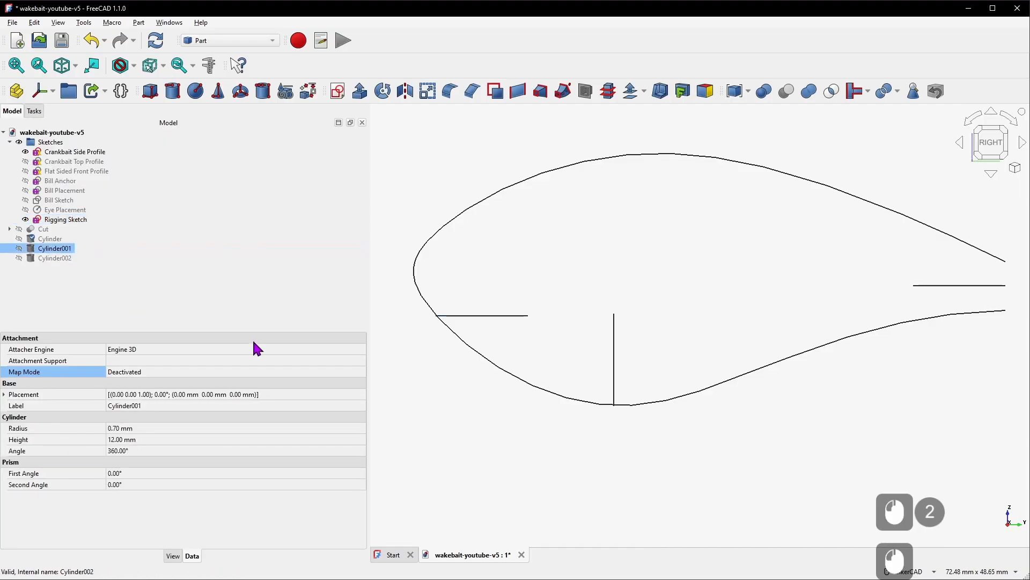
Attach the second cylinder to the vertical belly line's top vertex and edge using Align O-Z-X mode
click(280, 375)
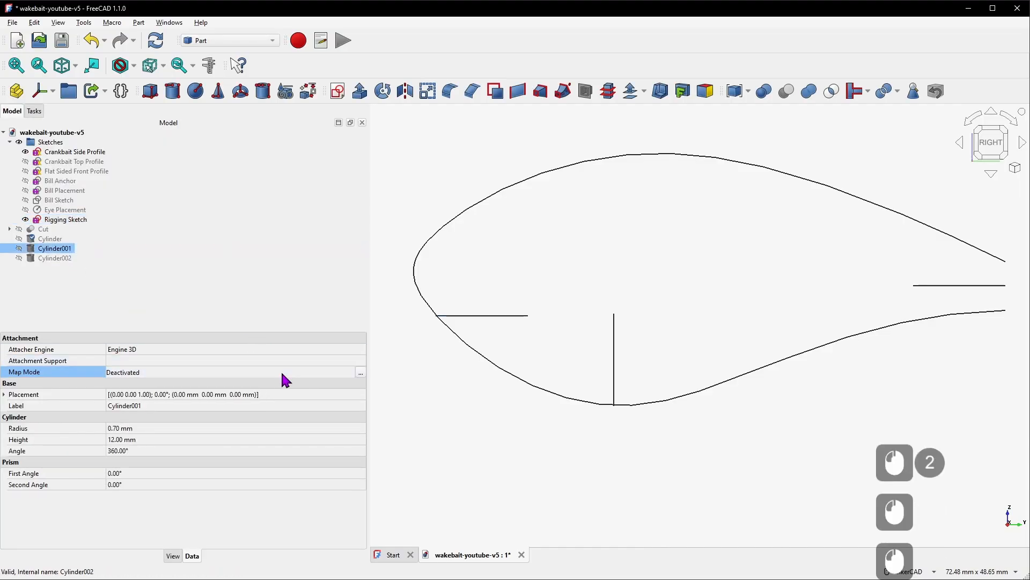
click(361, 374)
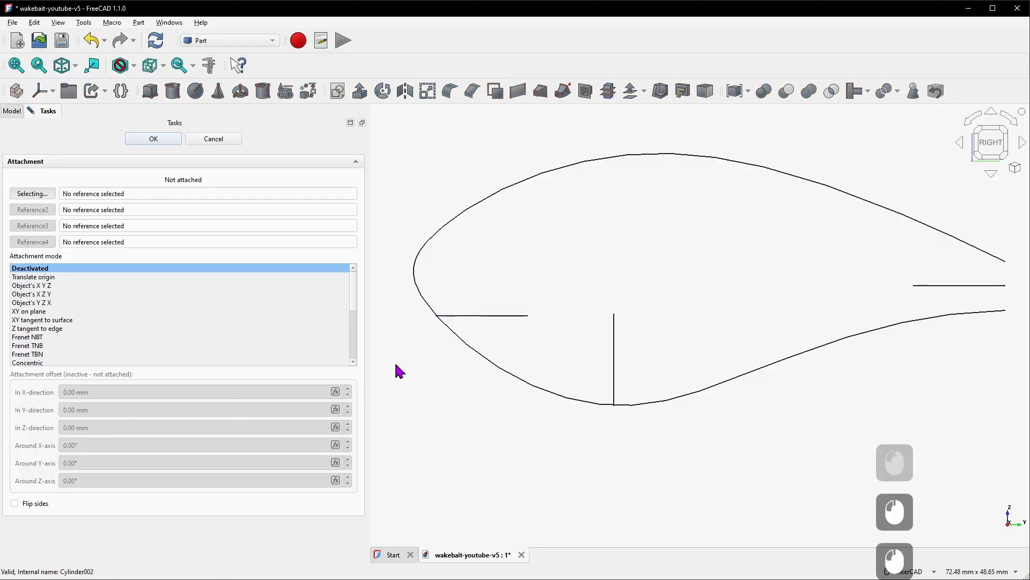
click(614, 314)
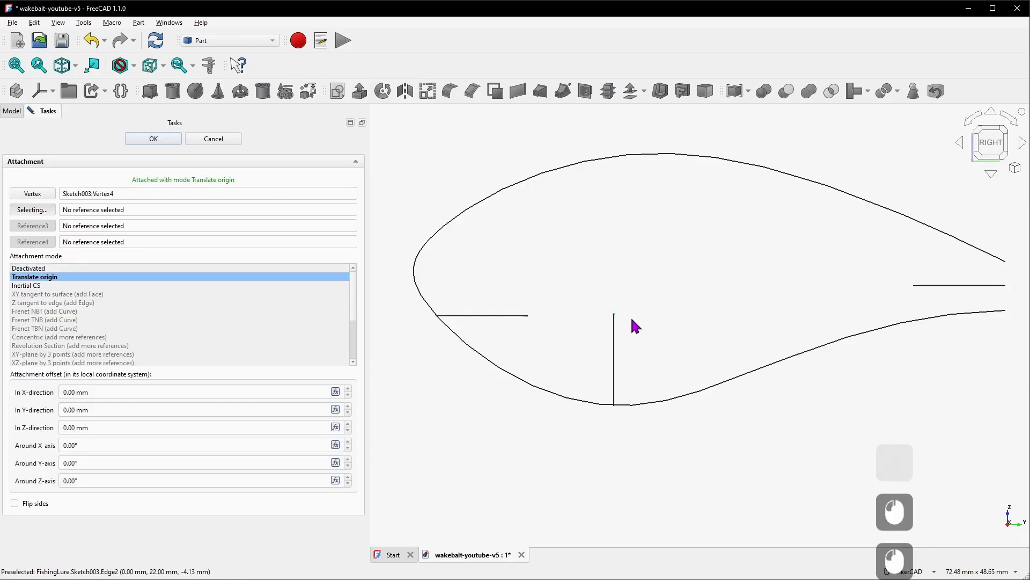
click(615, 354)
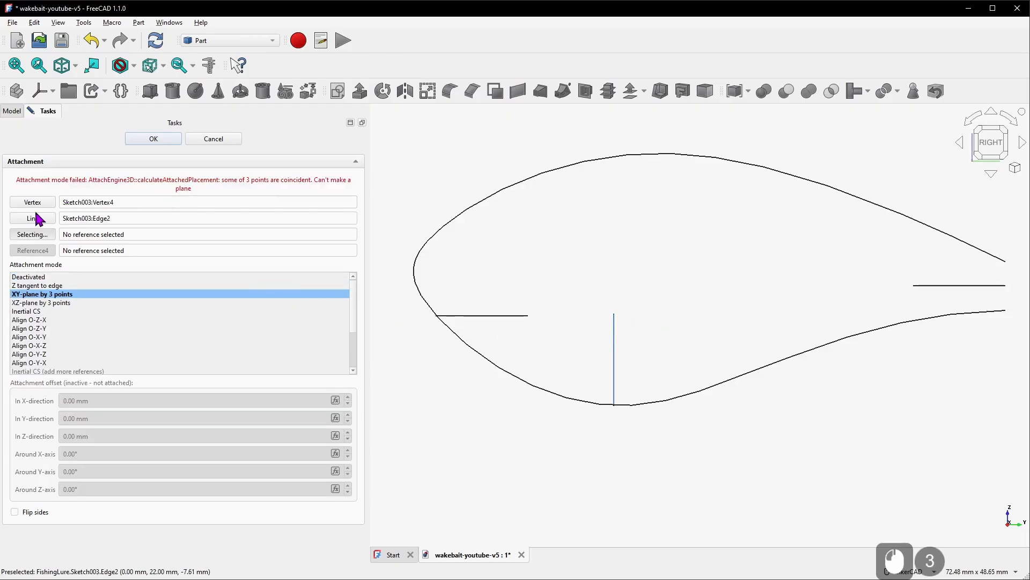
click(51, 320)
click(159, 141)
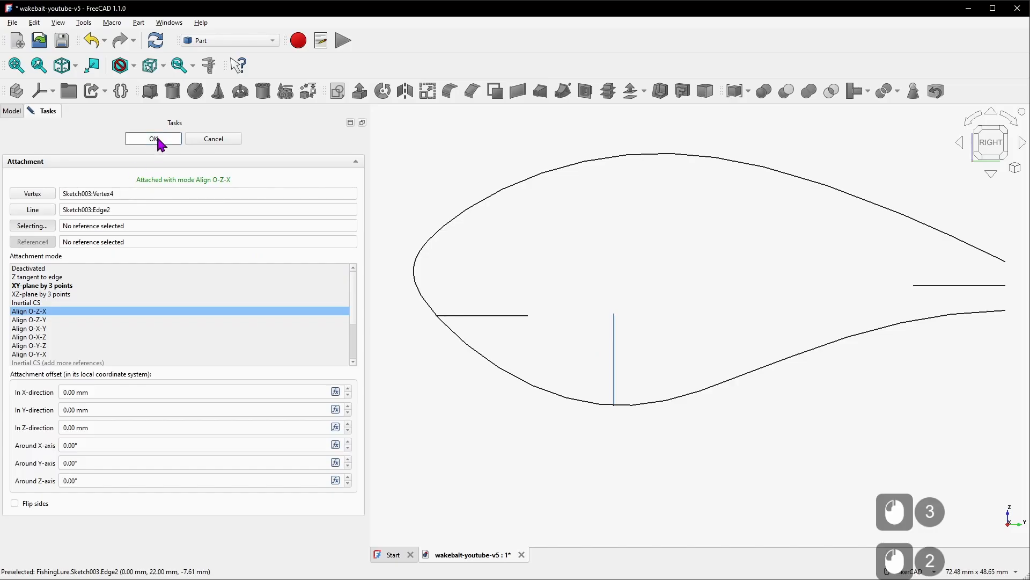
Attach the third cylinder to the tail rigging line's vertex and edge using Align O-Z-X mode
click(87, 258)
click(301, 372)
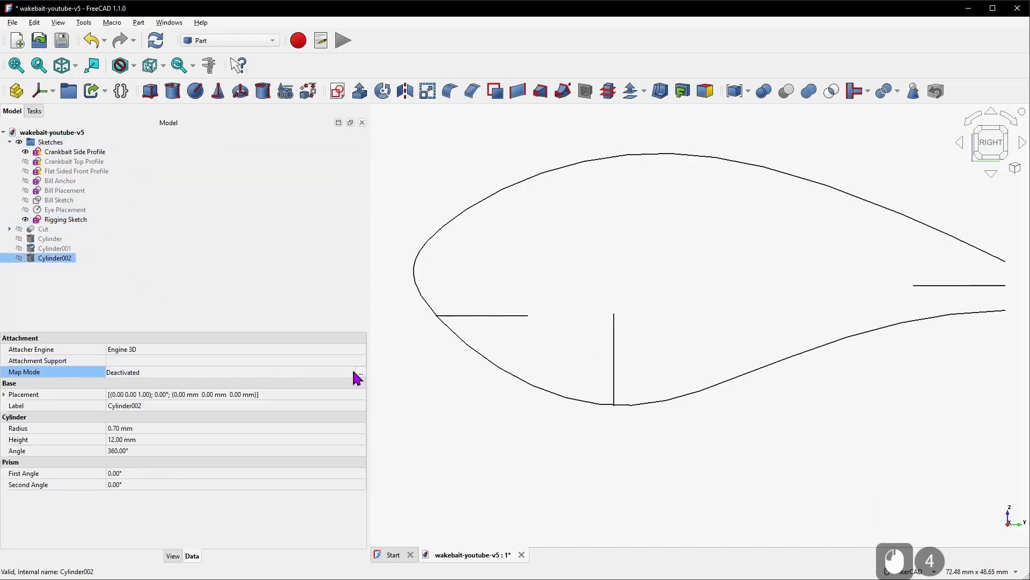
click(360, 372)
click(916, 286)
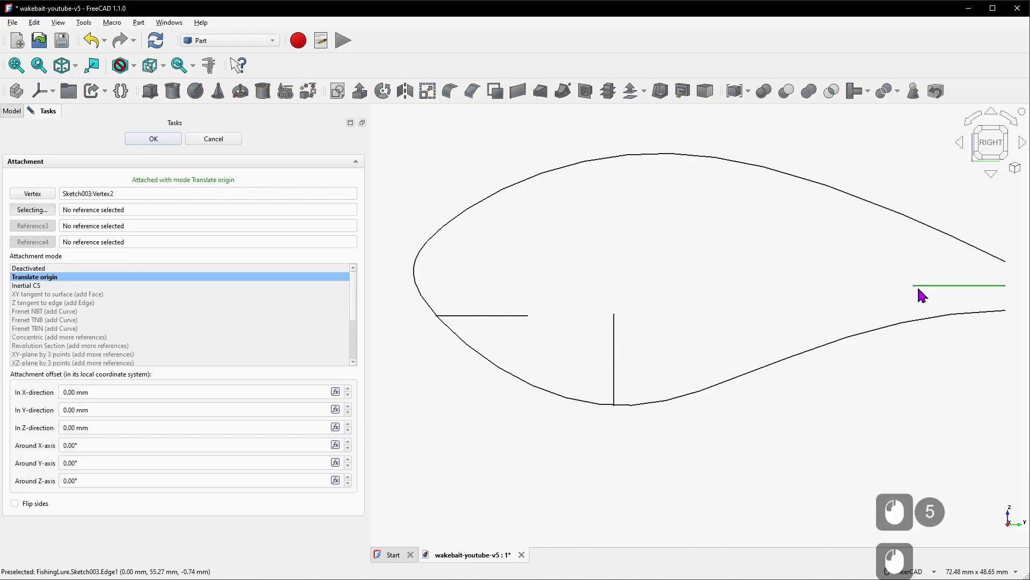
click(939, 285)
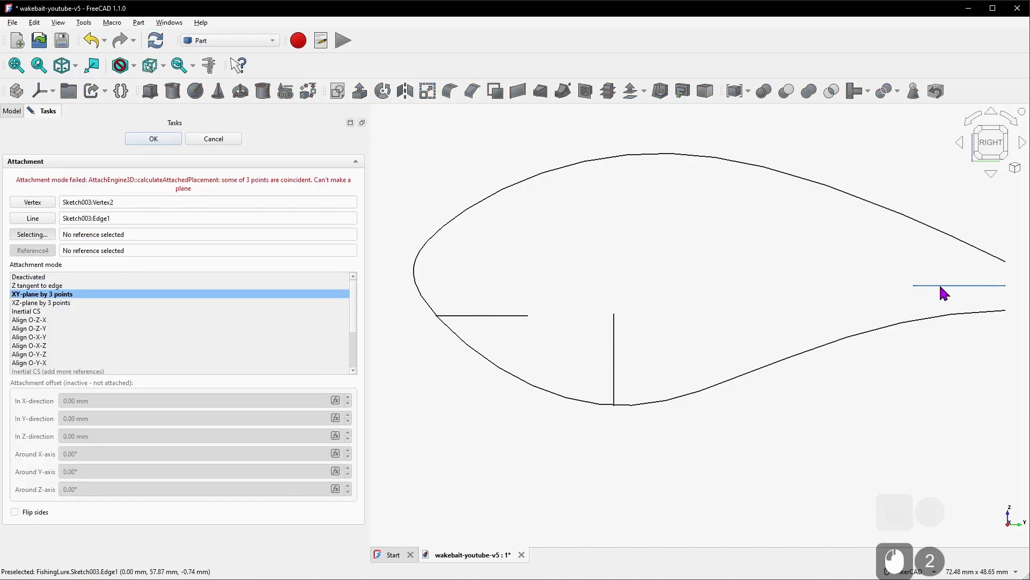
click(52, 320)
click(152, 139)
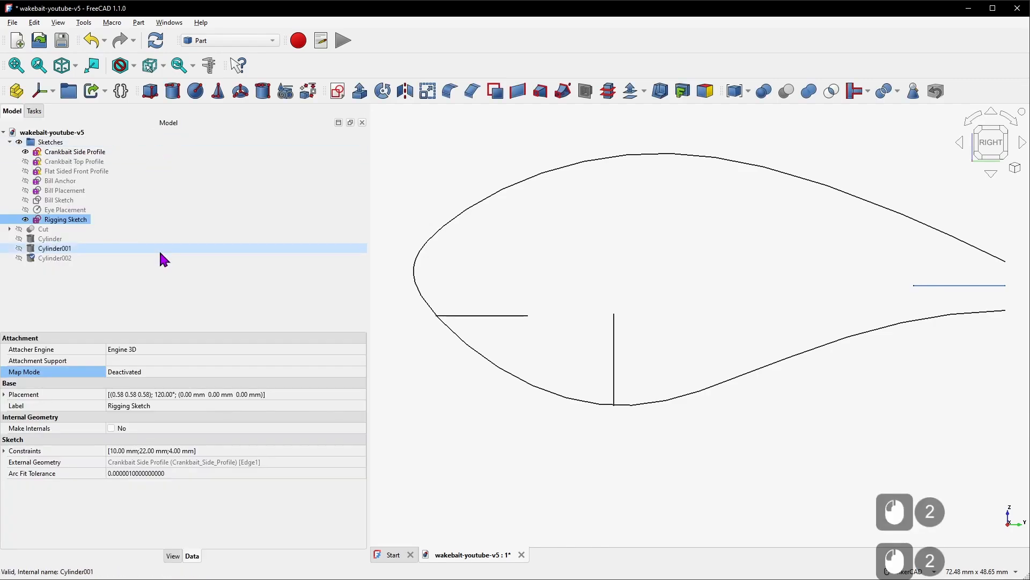
Show all three cylinders and enable Map Reversed on them so they extend outward
click(62, 238)
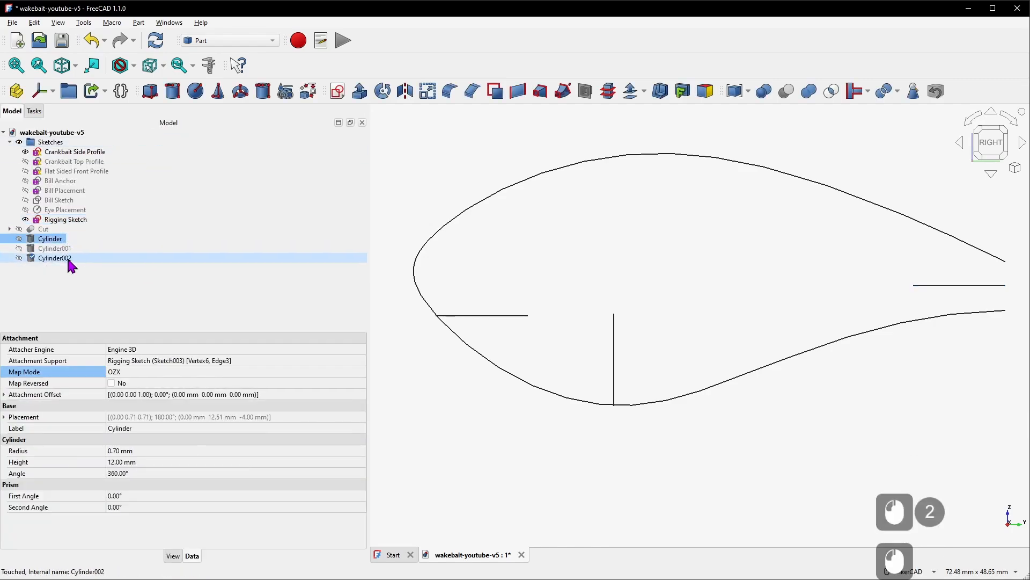
shift+click(68, 259)
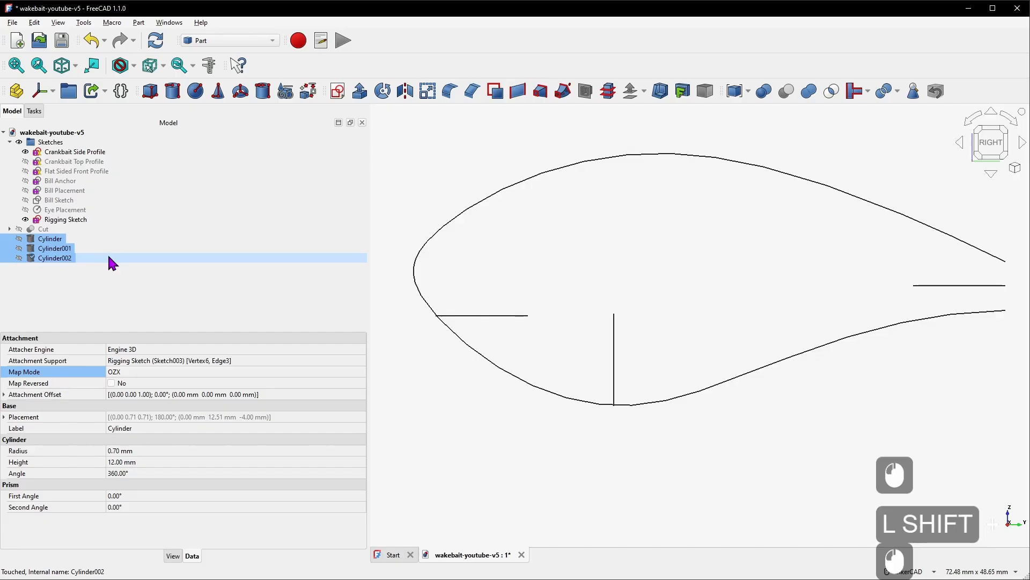
key(space)
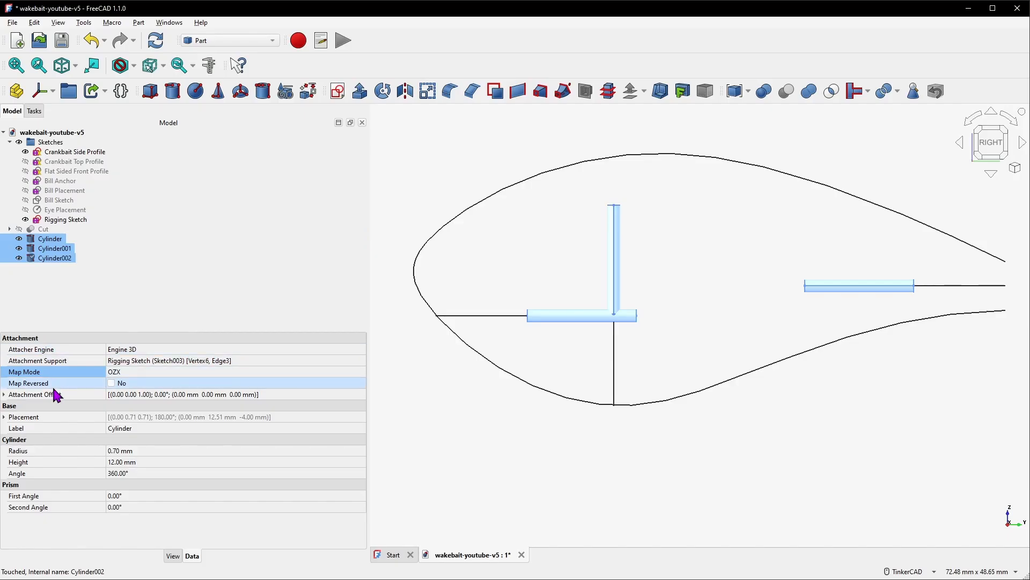
click(111, 383)
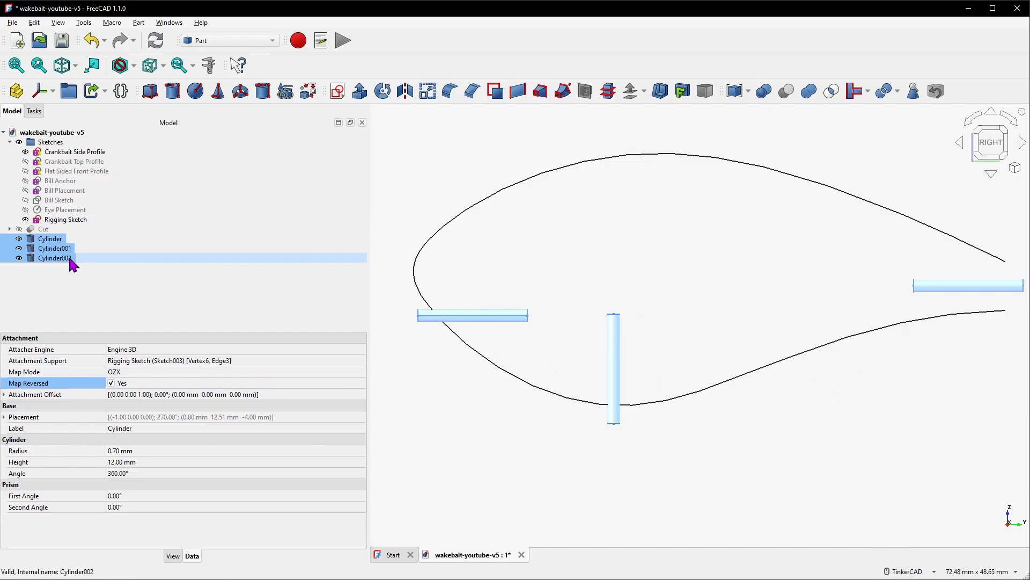
Fuse the three cylinders into a union and rename it All Pilot Holes
click(808, 96)
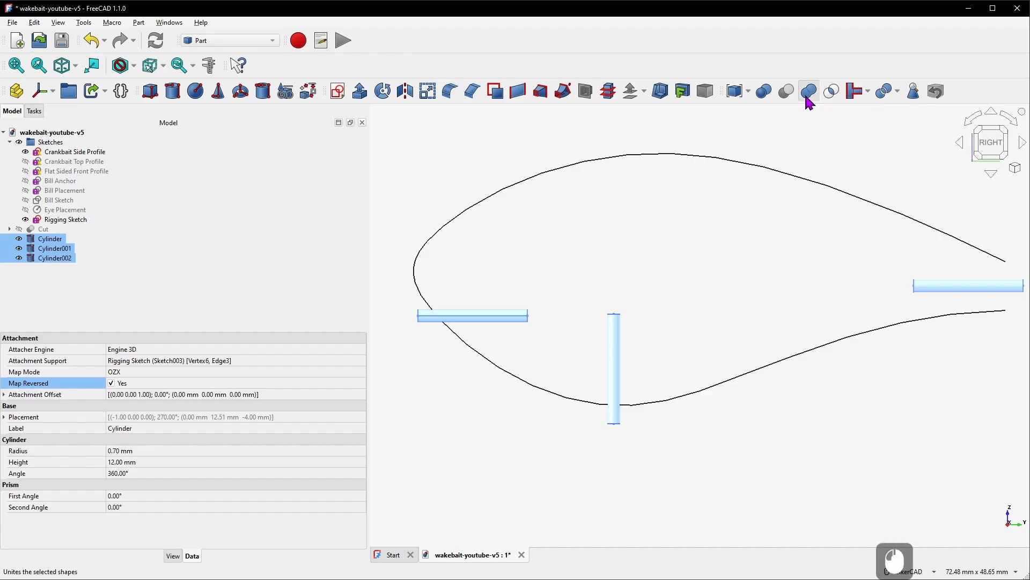
right_click(55, 239)
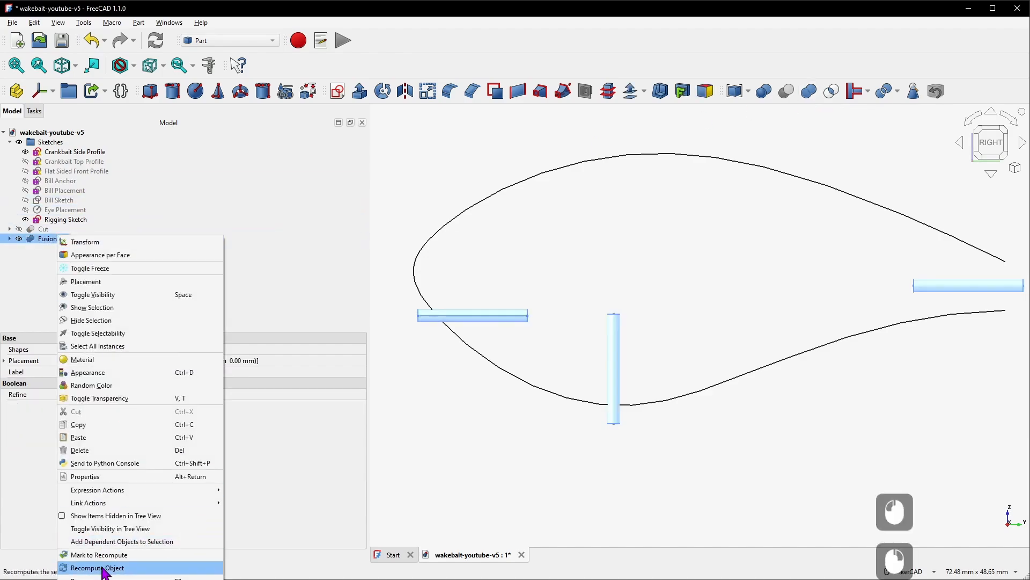
click(161, 566)
text(All)
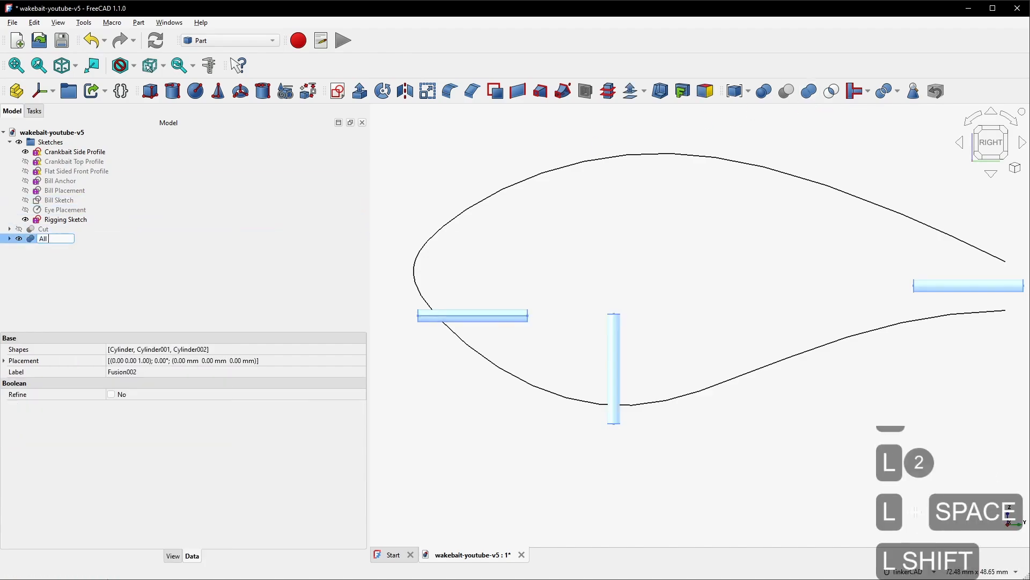
text( Pilot Holes)
key(Return)
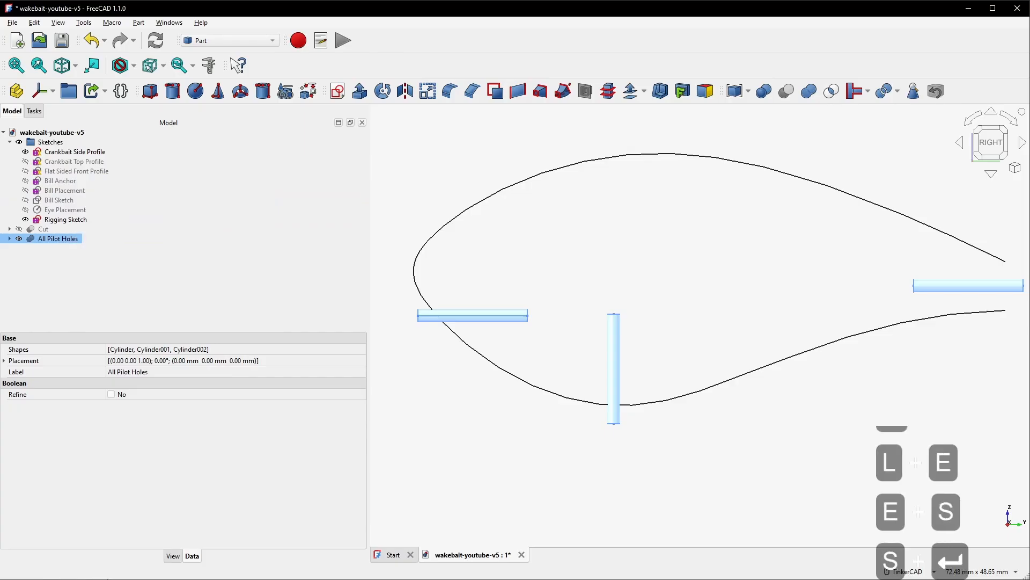
Fuse Both Eyes with All Pilot Holes into a union and rename it All Body Cuts
click(10, 142)
click(10, 151)
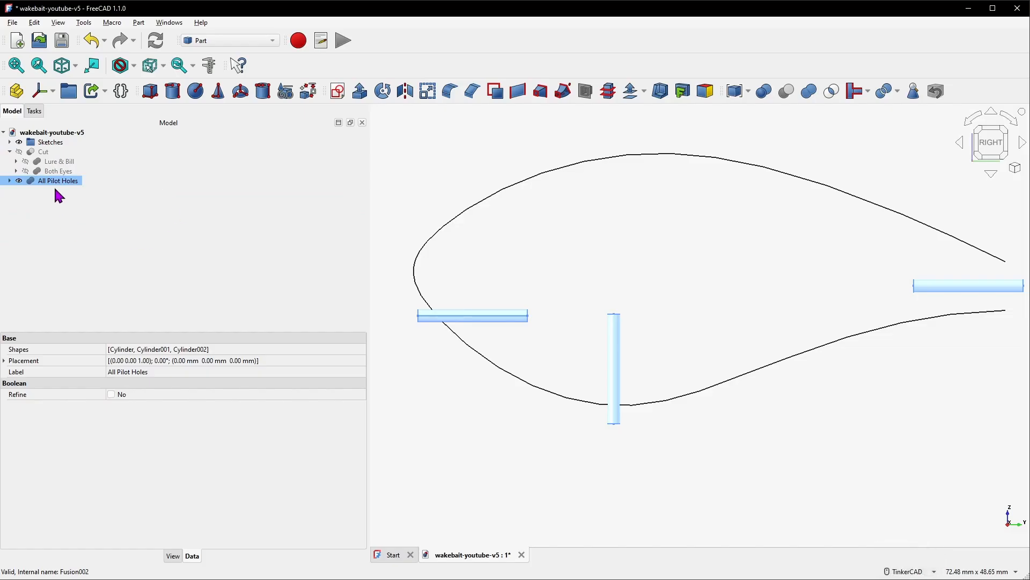
click(58, 171)
ctrl+click(73, 182)
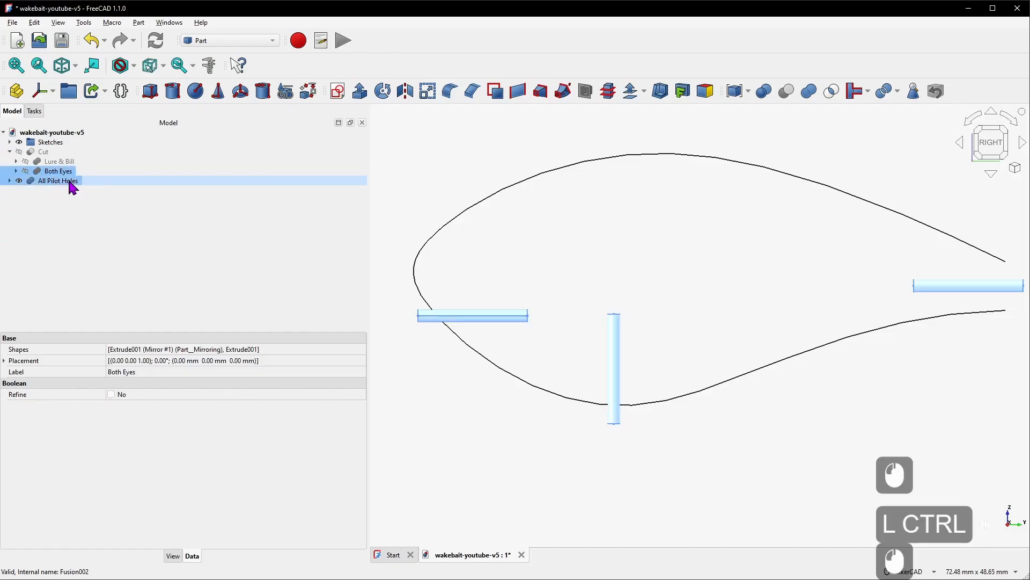
click(808, 91)
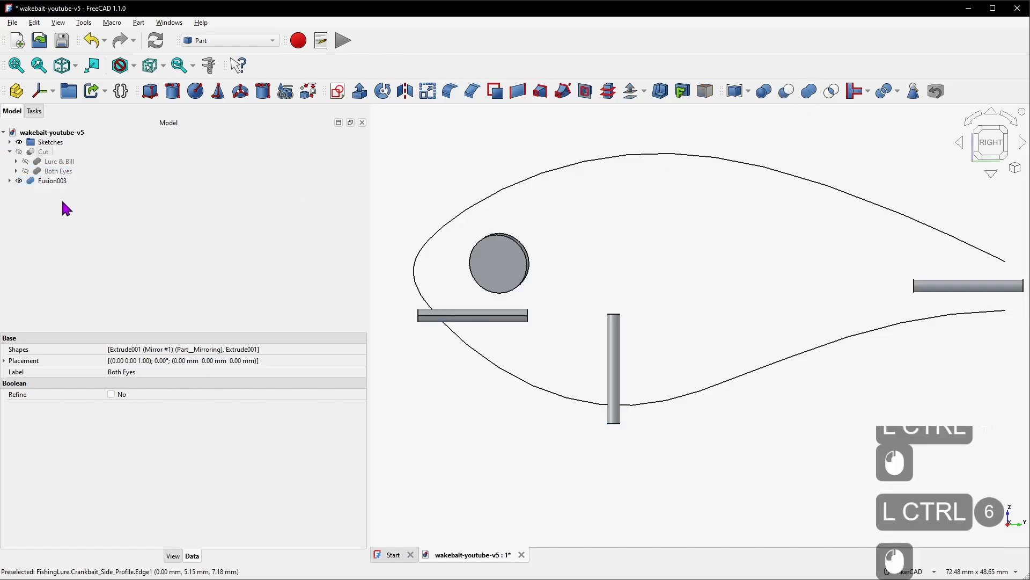
right_click(54, 181)
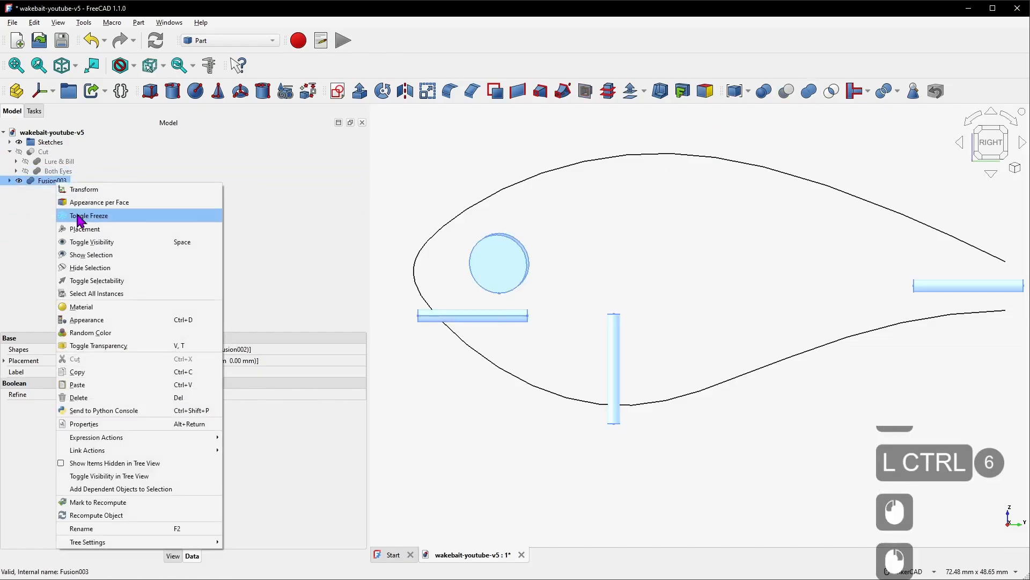
click(111, 529)
text(All B)
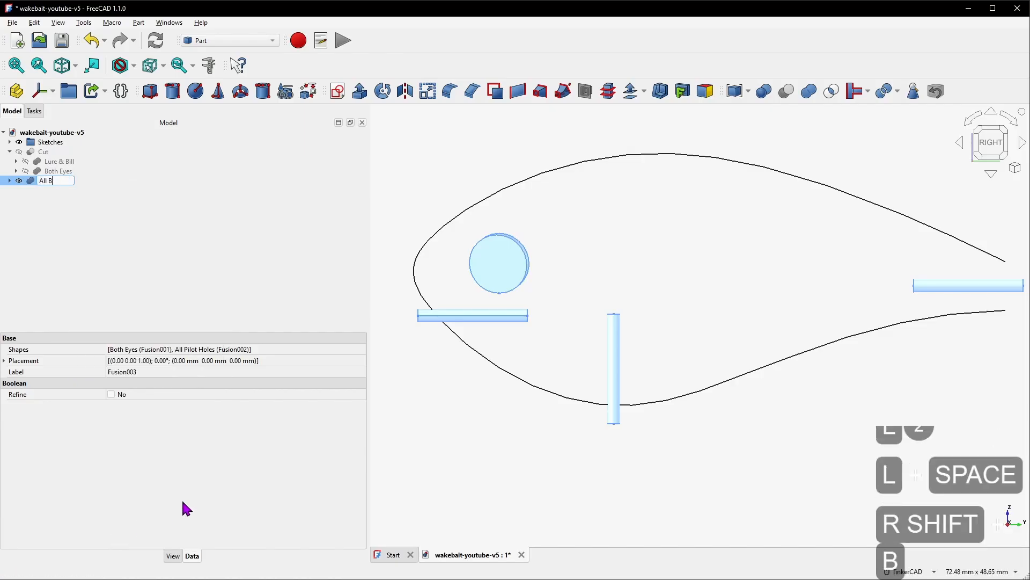
text(ody Cuts)
key(Return)
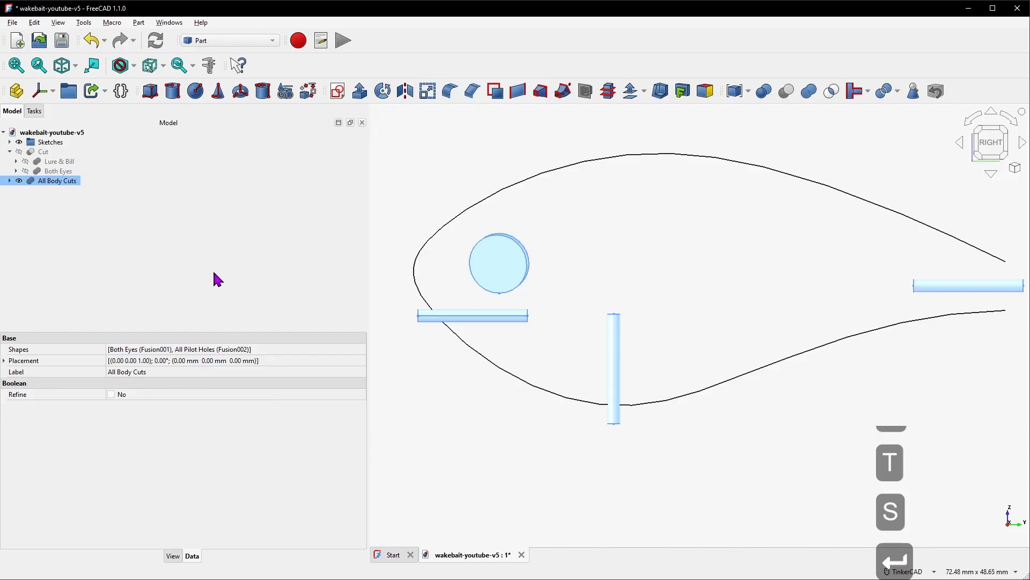
Rename the Cut feature to Bait
click(46, 153)
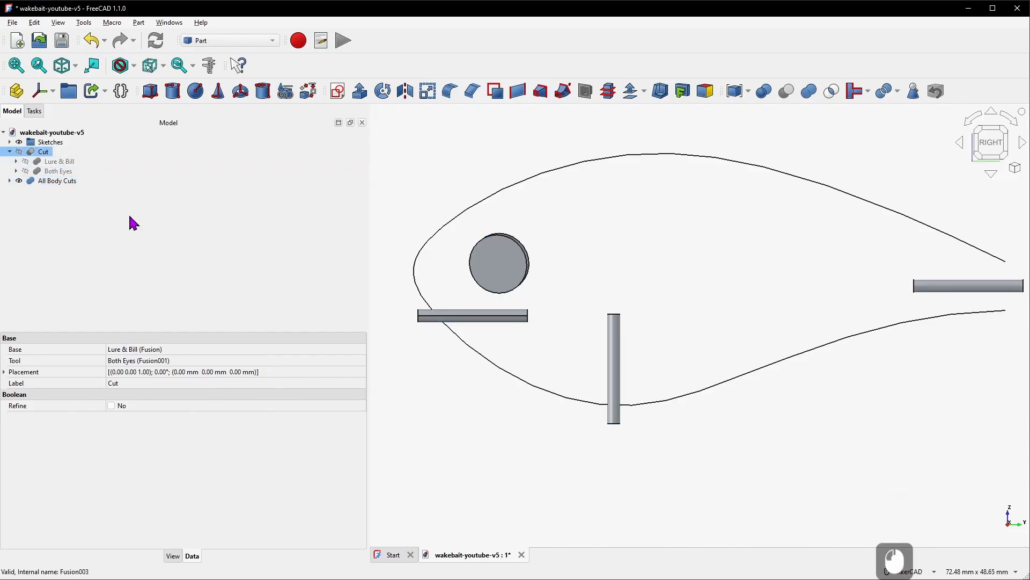
right_click(36, 153)
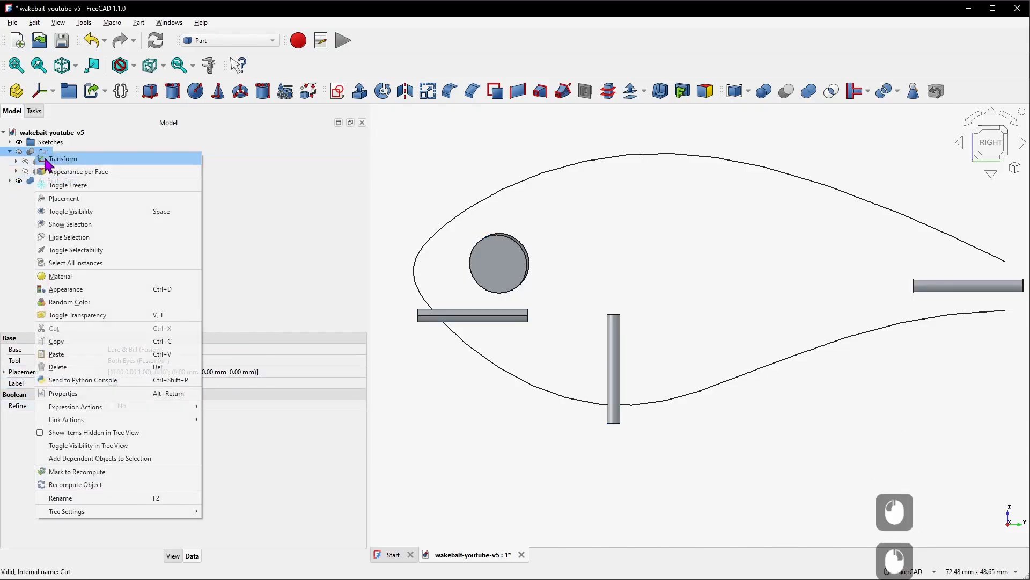
click(107, 497)
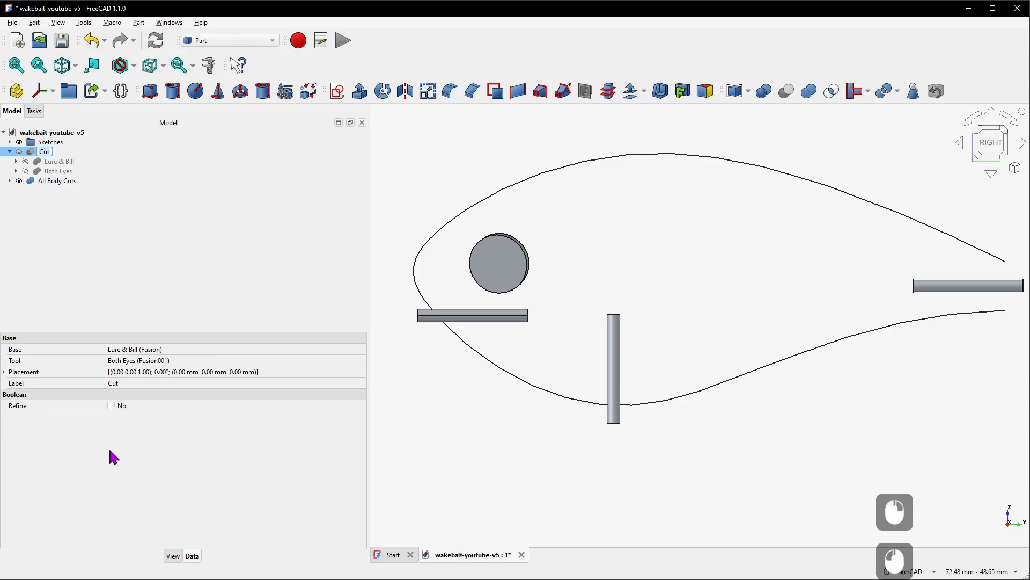
text(Bait)
key(Return)
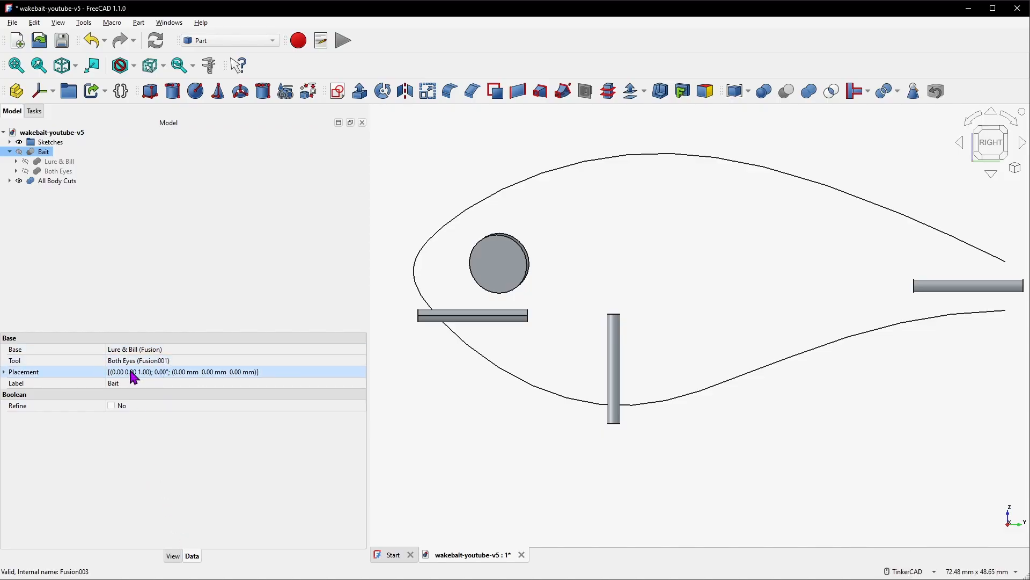
Replace the Bait cut's tool with All Body Cuts
click(194, 365)
click(360, 361)
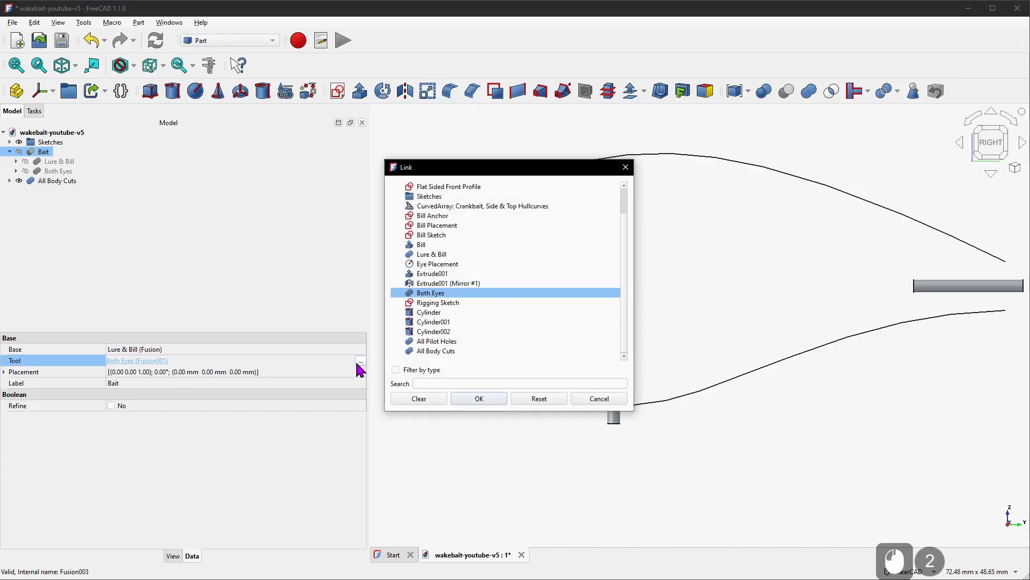
click(456, 350)
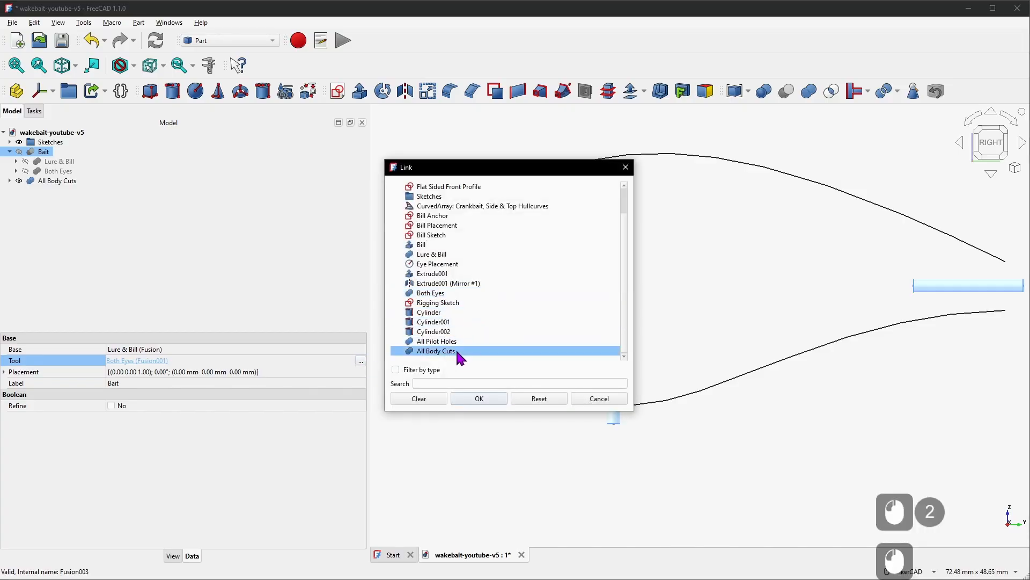
click(488, 400)
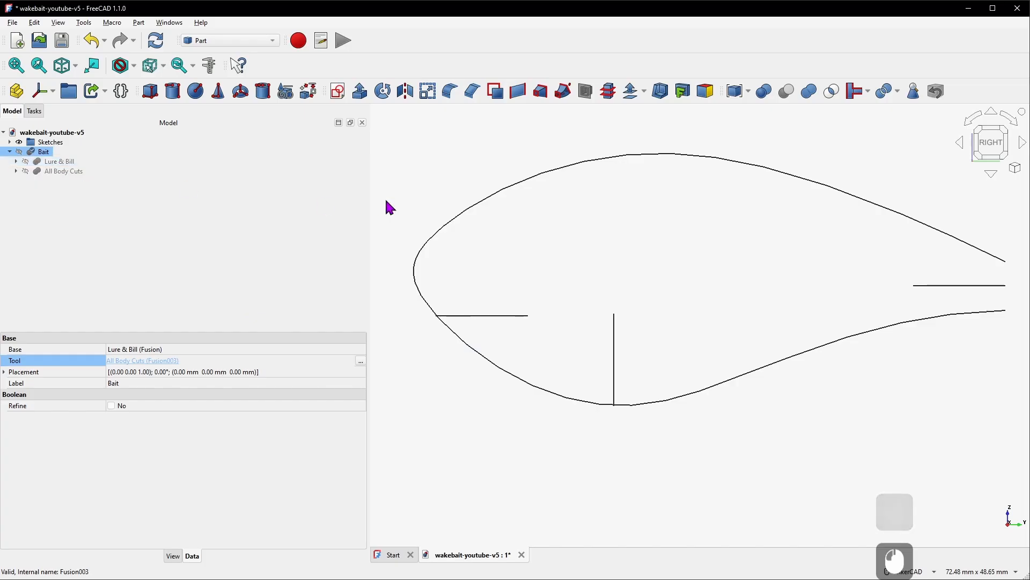
Hide the side profile and rigging sketches and show the Bait solid
click(496, 214)
key(space)
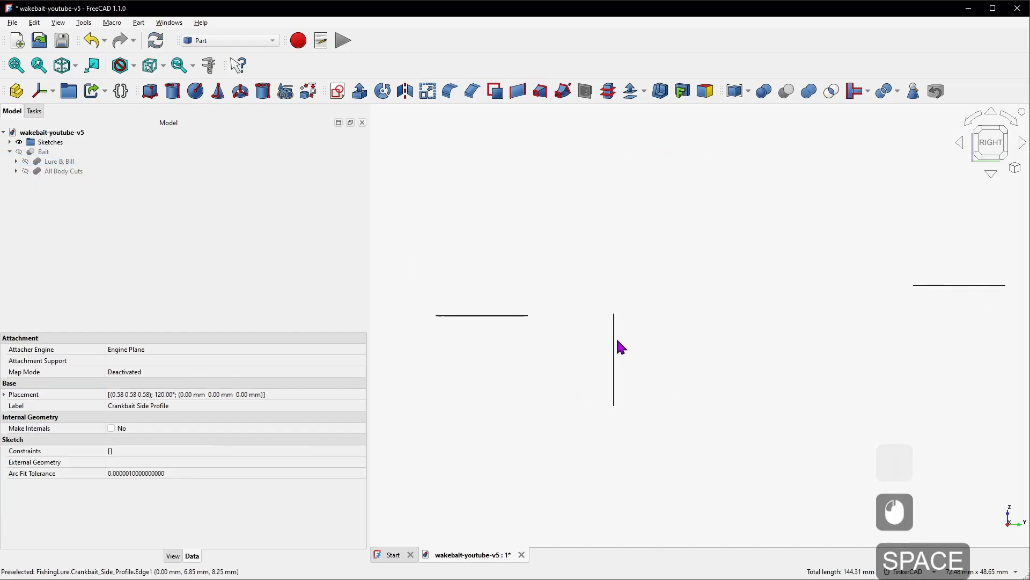
click(615, 338)
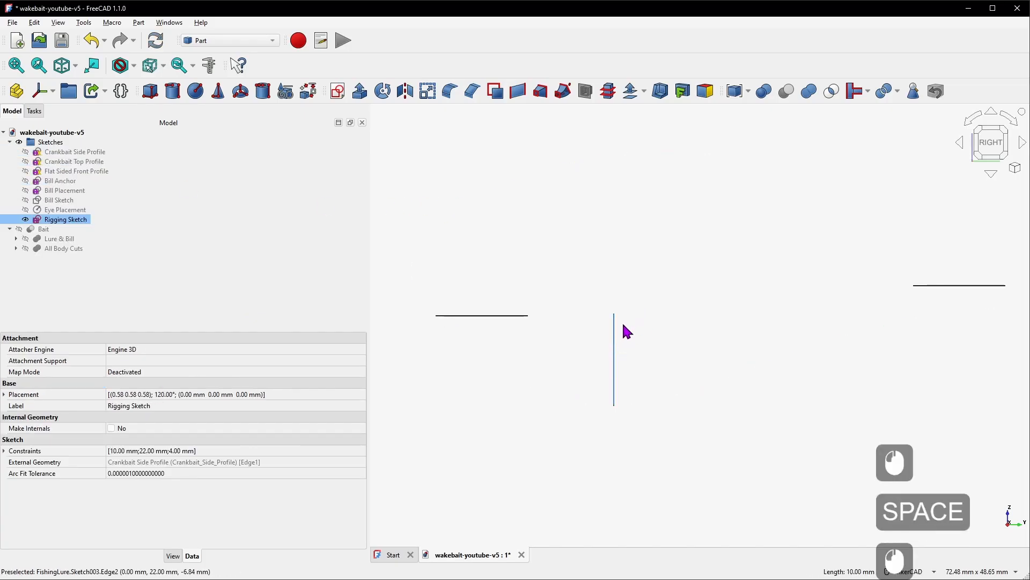
key(space)
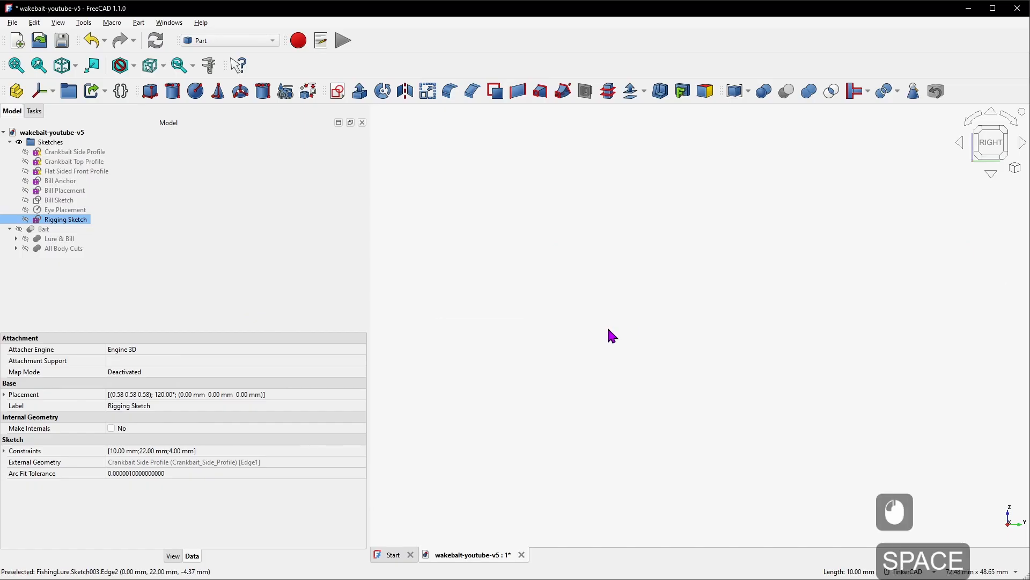
click(47, 230)
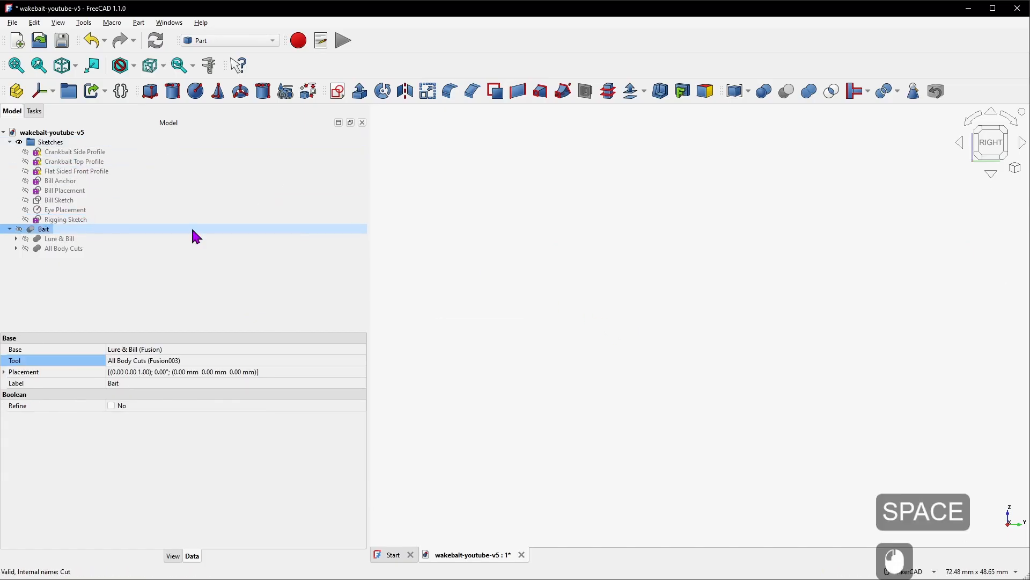
key(space)
Examine the eye and pilot holes in the Bait solid and save the document
drag(610, 372, 693, 306)
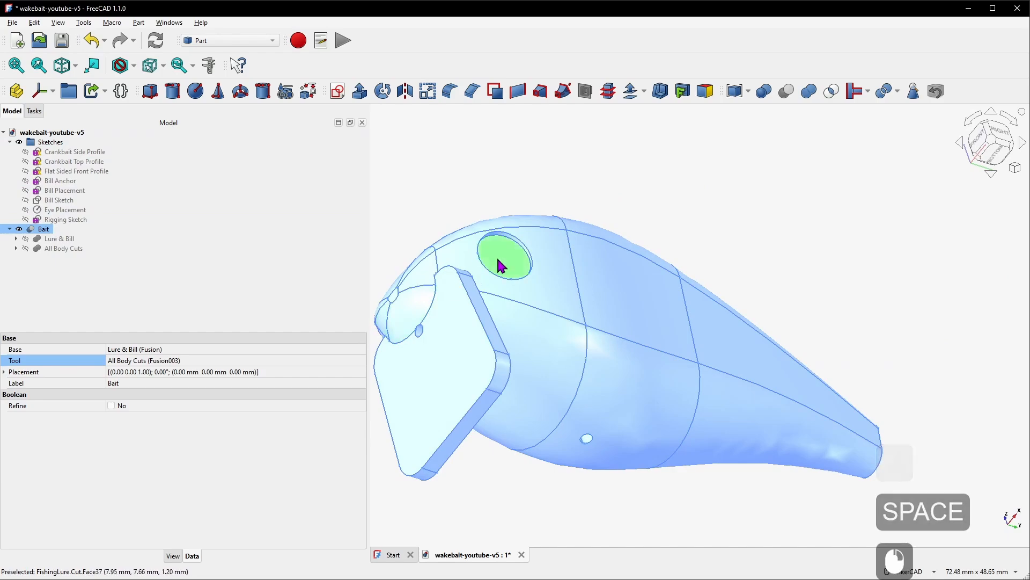
right_drag(586, 269, 488, 300)
scroll(559, 307, down, 4)
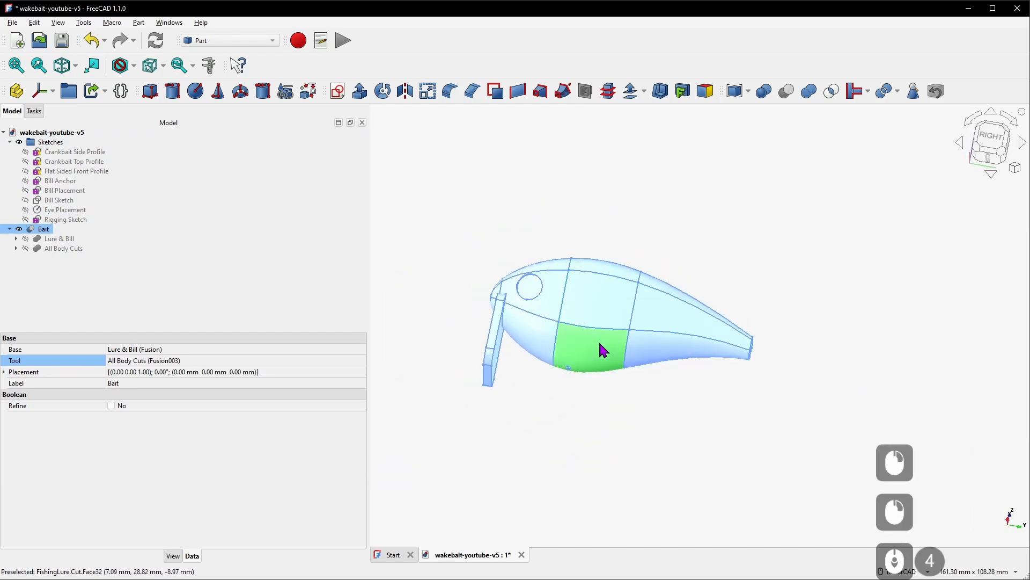
right_drag(599, 343, 667, 356)
scroll(531, 299, up, 5)
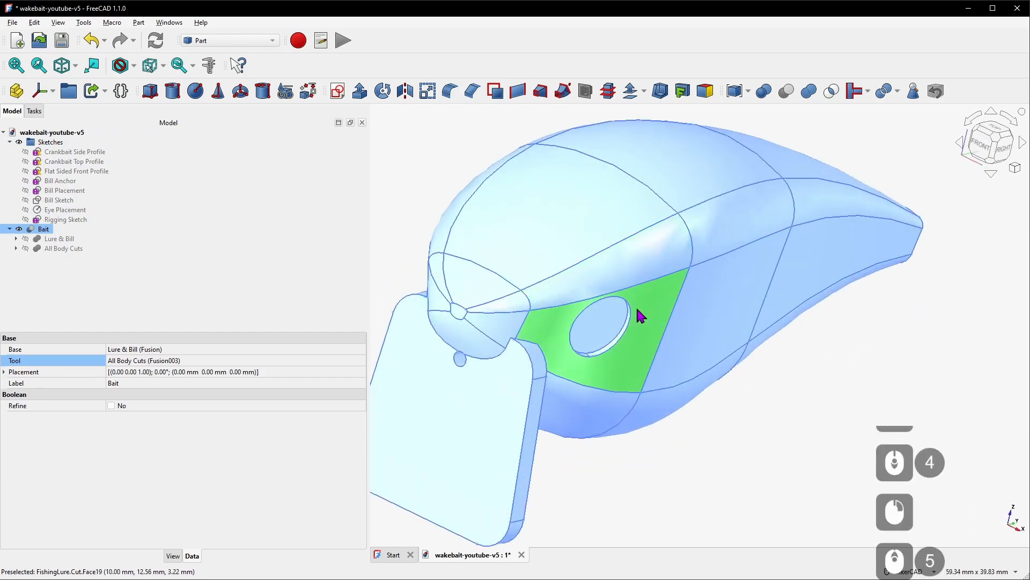
right_drag(641, 316, 567, 316)
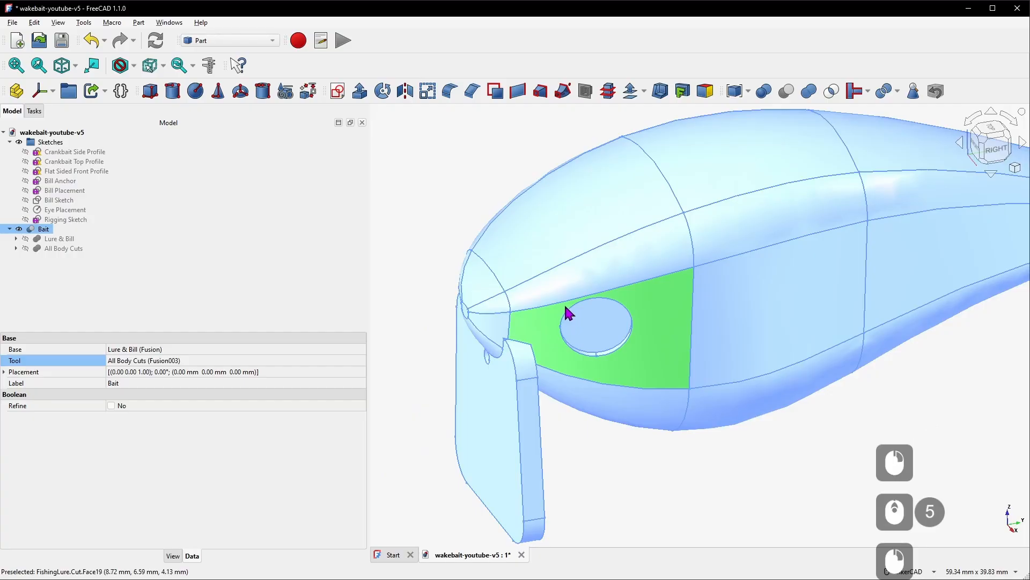
key(ctrl+s)
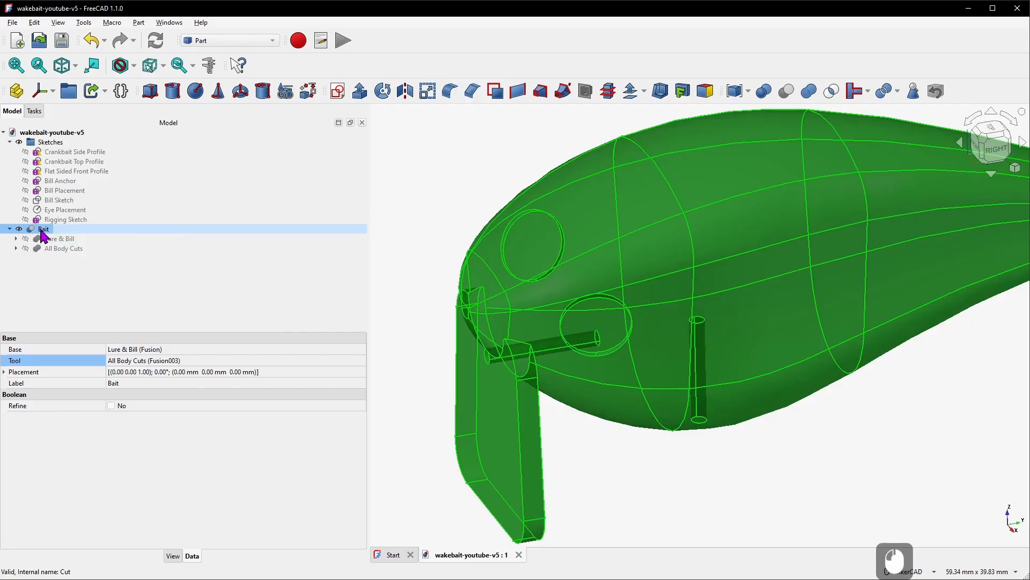
Hide the Bait solid and create a new sketch on the YZ-plane
key(space)
click(65, 142)
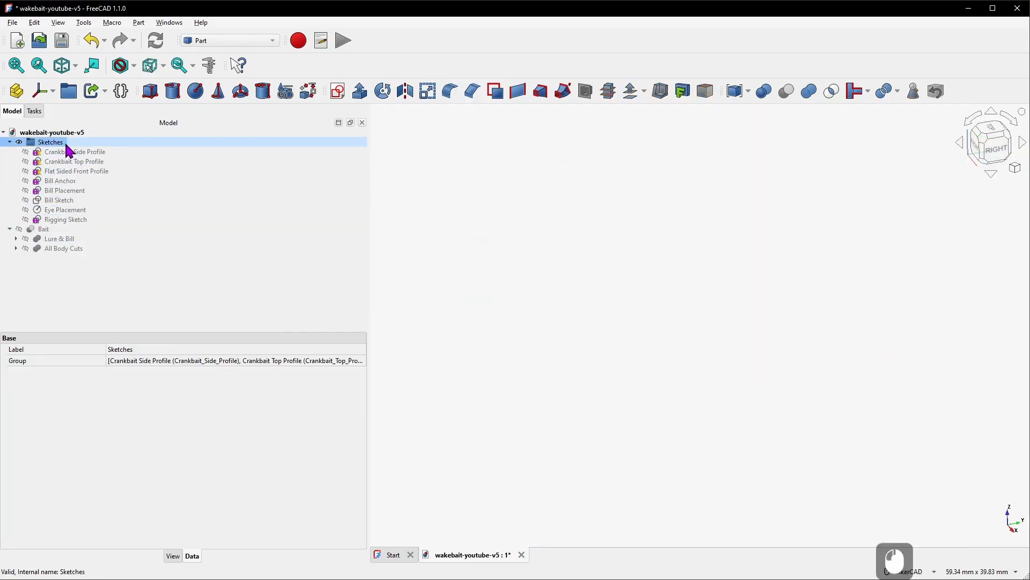
click(336, 93)
click(481, 286)
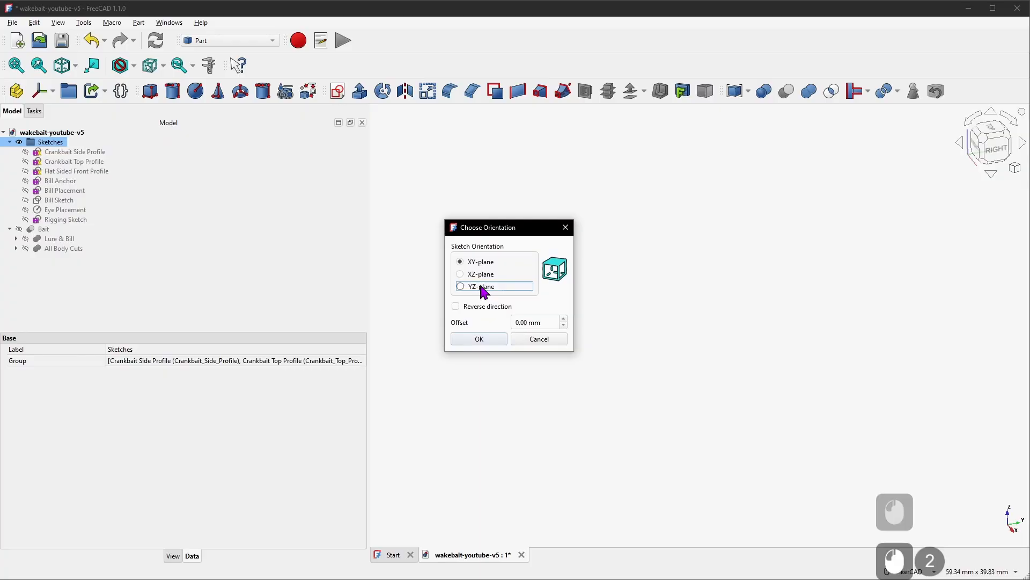
click(496, 338)
Show the Rigging Sketch and Crankbait Side Profile as references while editing the new sketch
click(13, 111)
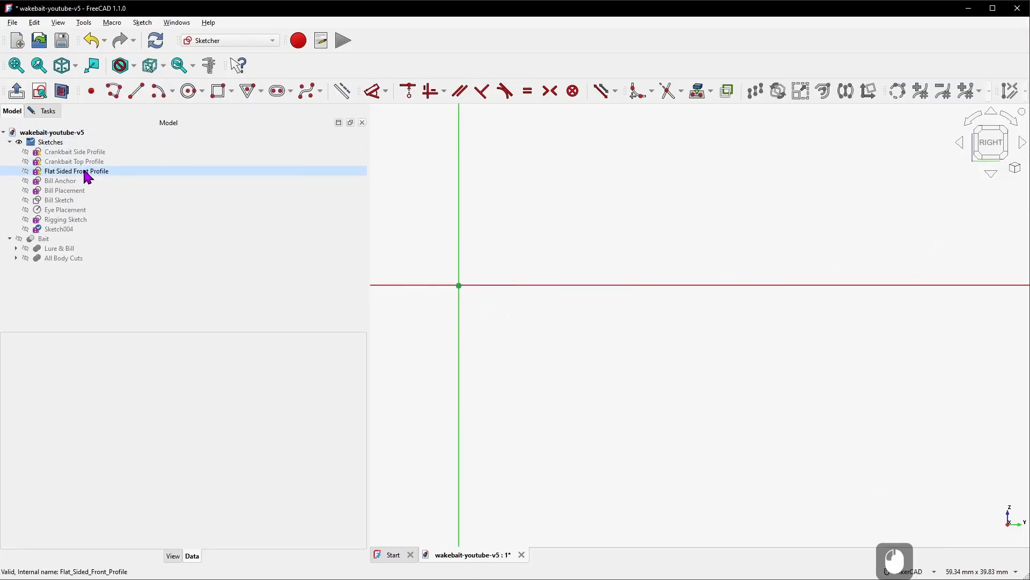
click(81, 219)
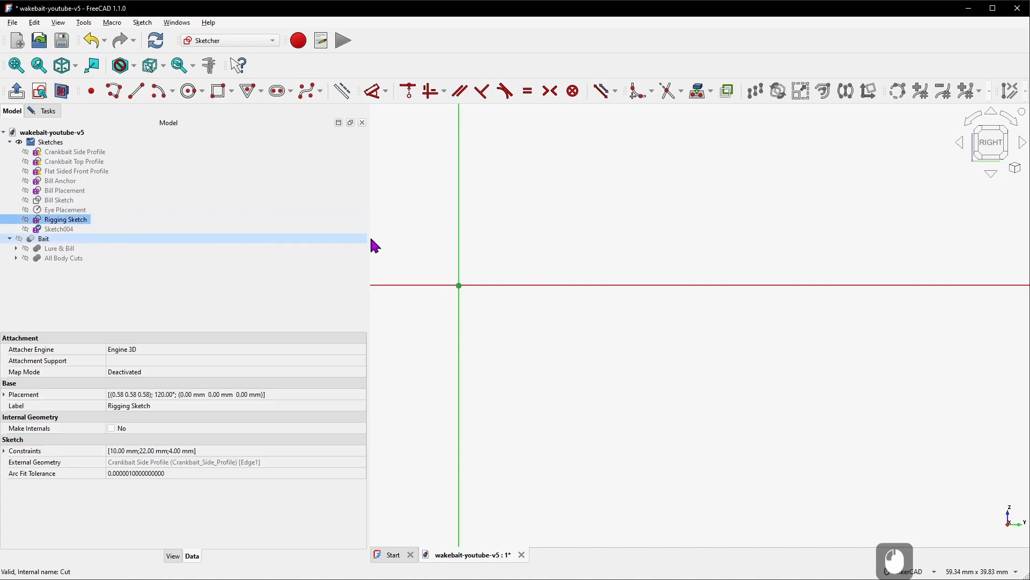
key(space)
scroll(558, 239, down, 4)
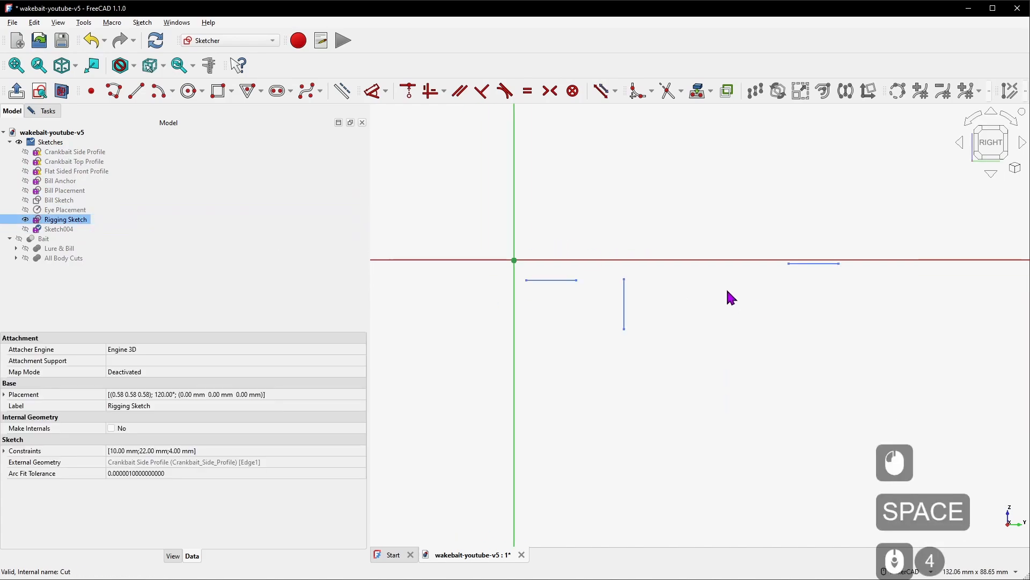
scroll(726, 290, up, 2)
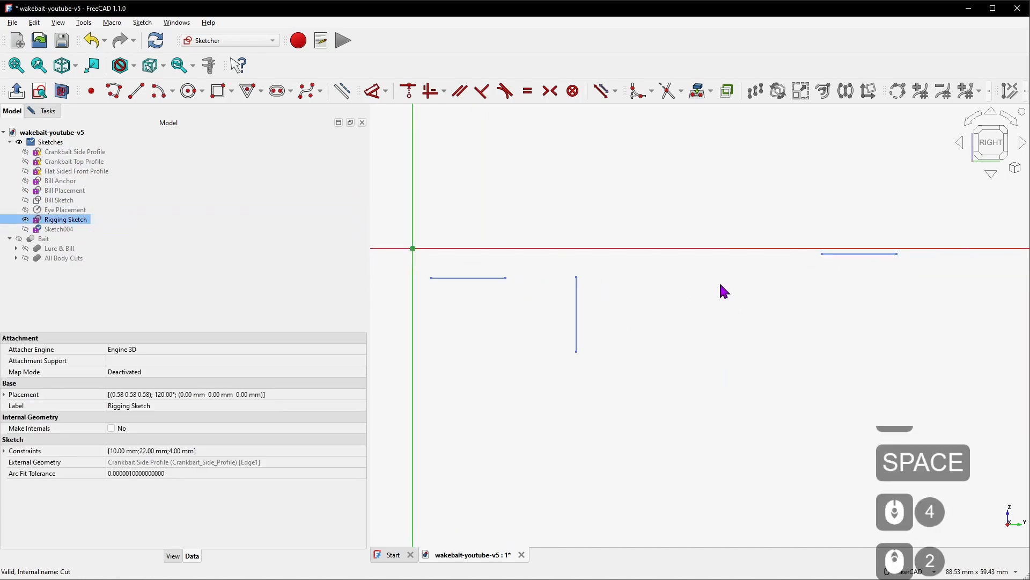
click(92, 153)
key(space)
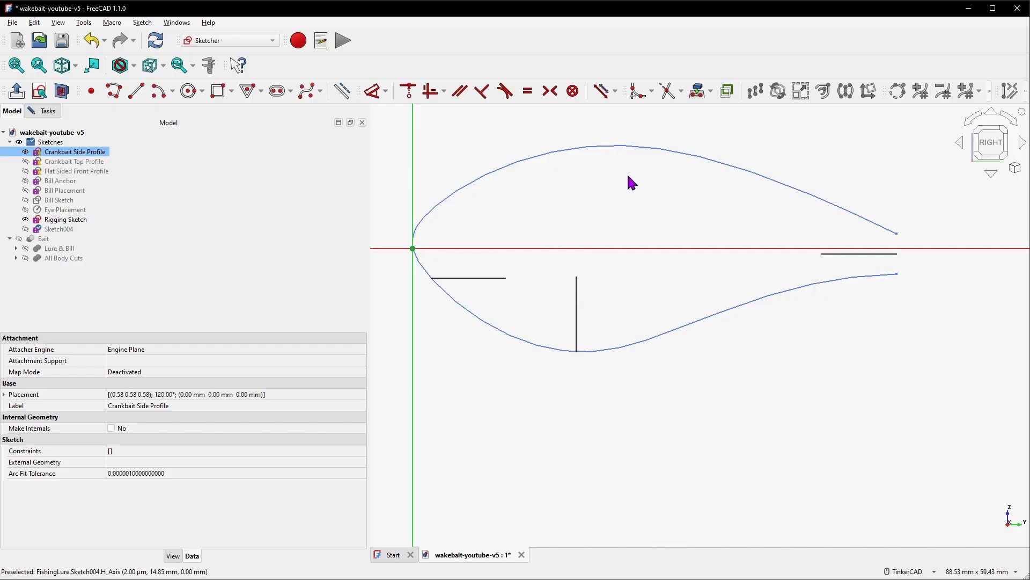
Import the vertical belly rigging line's top vertex as external geometry
click(697, 92)
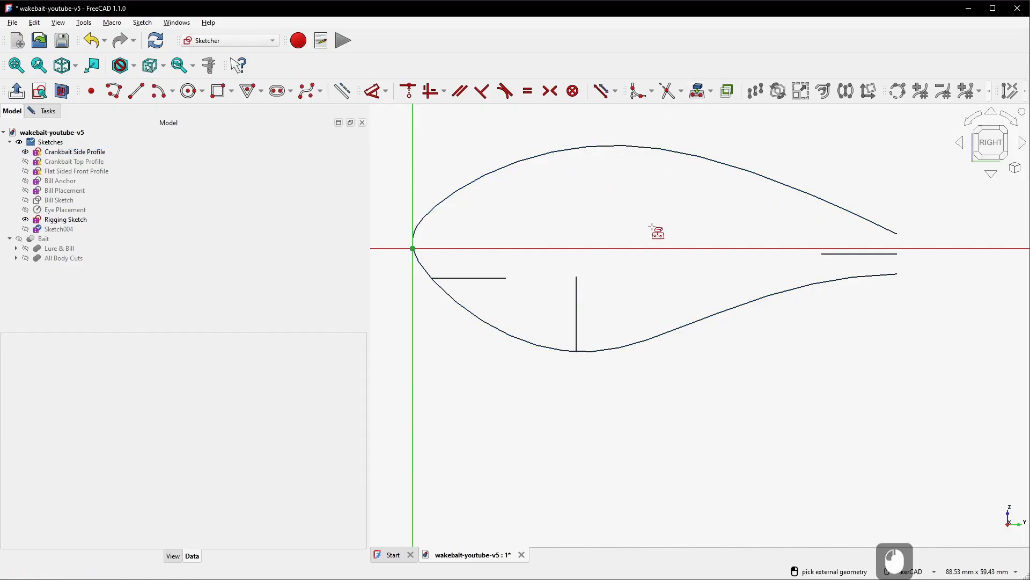
click(576, 275)
scroll(584, 294, up, 5)
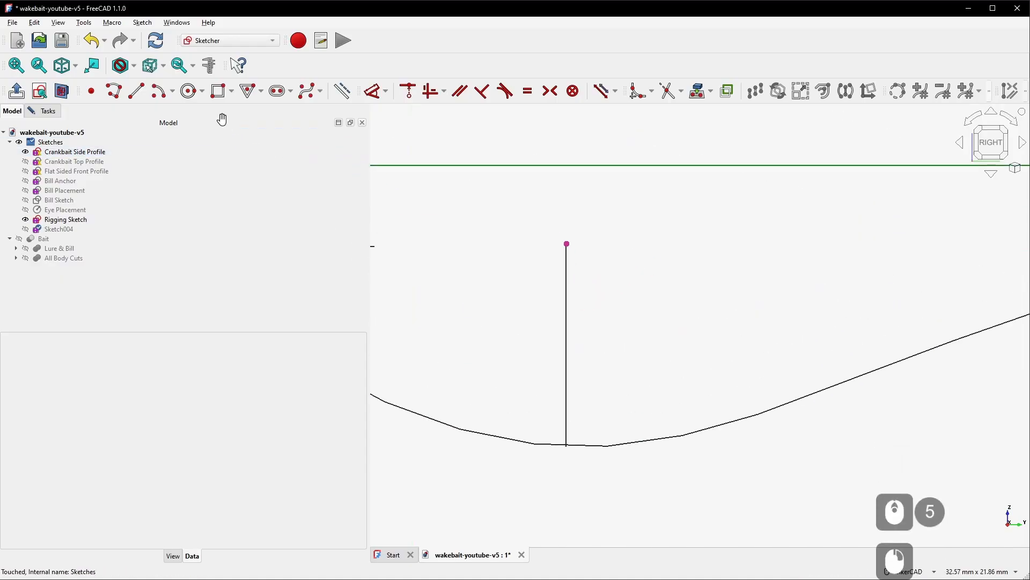
Draw a rectangle about 8.5 mm wide and 2.7 mm tall, its top level with the imported vertex and right of it
click(219, 98)
click(620, 241)
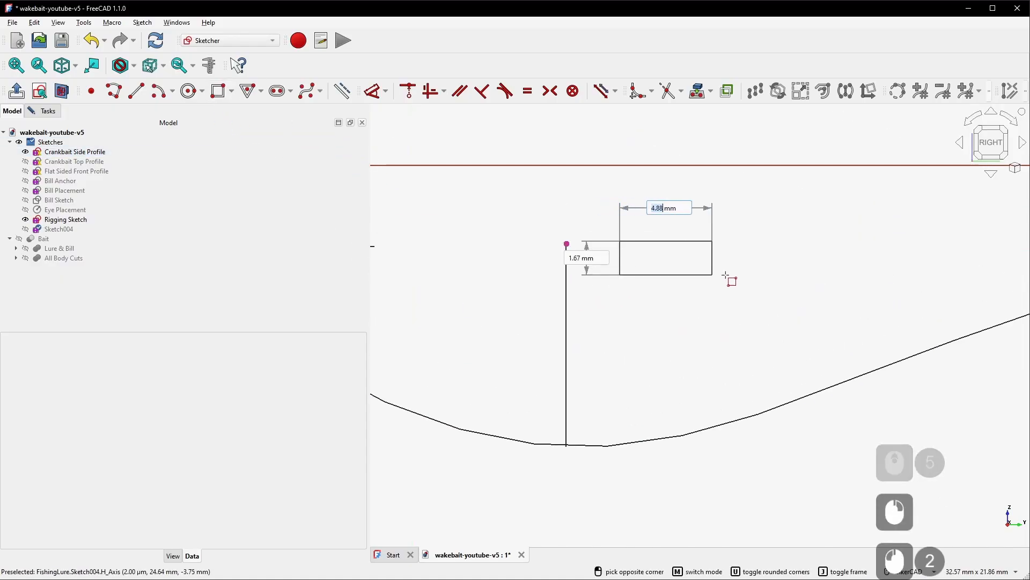
click(792, 297)
right_click(725, 333)
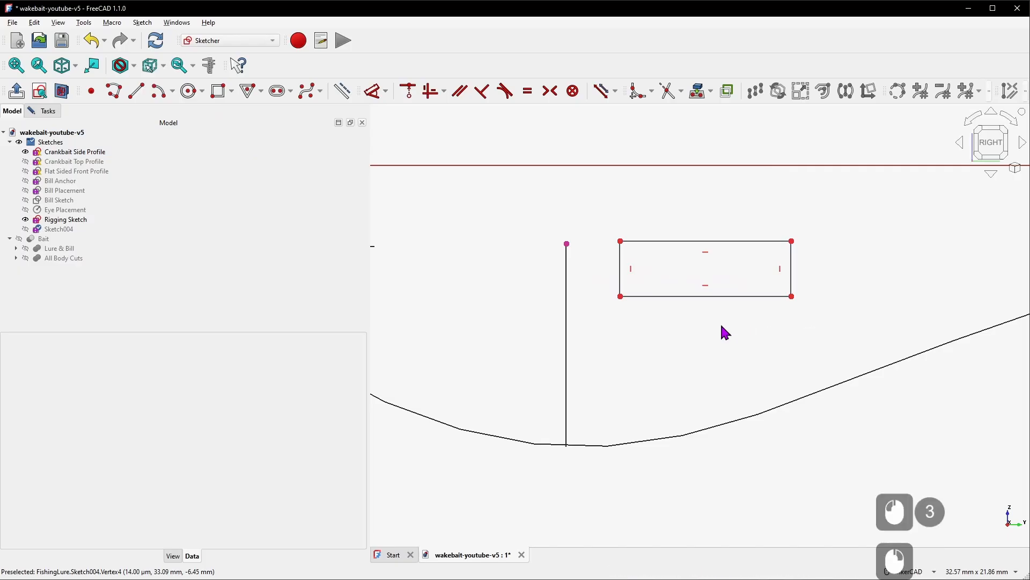
Dimension the rectangle's top edge to a width of 7 mm
key(d)
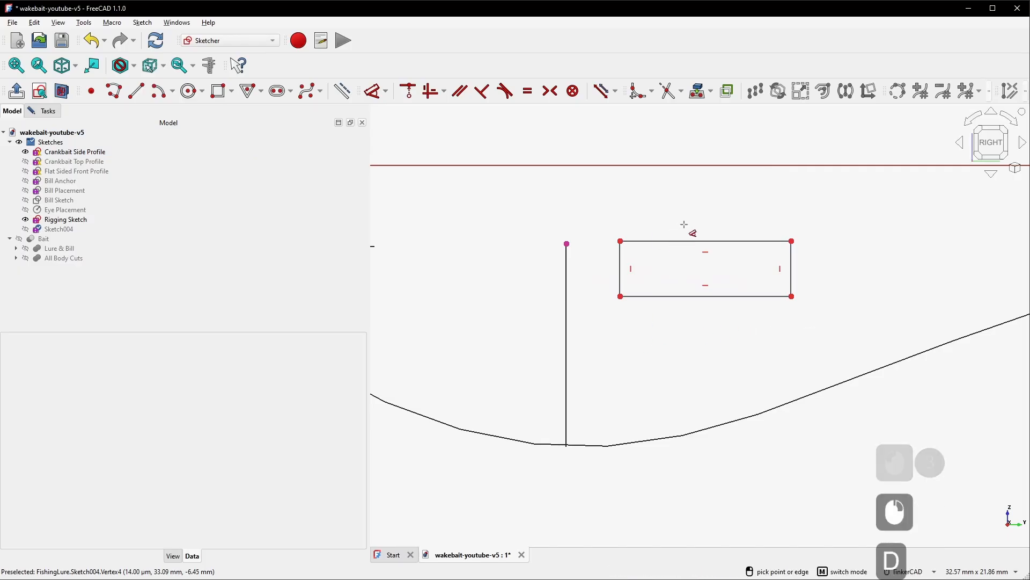
click(680, 241)
click(675, 205)
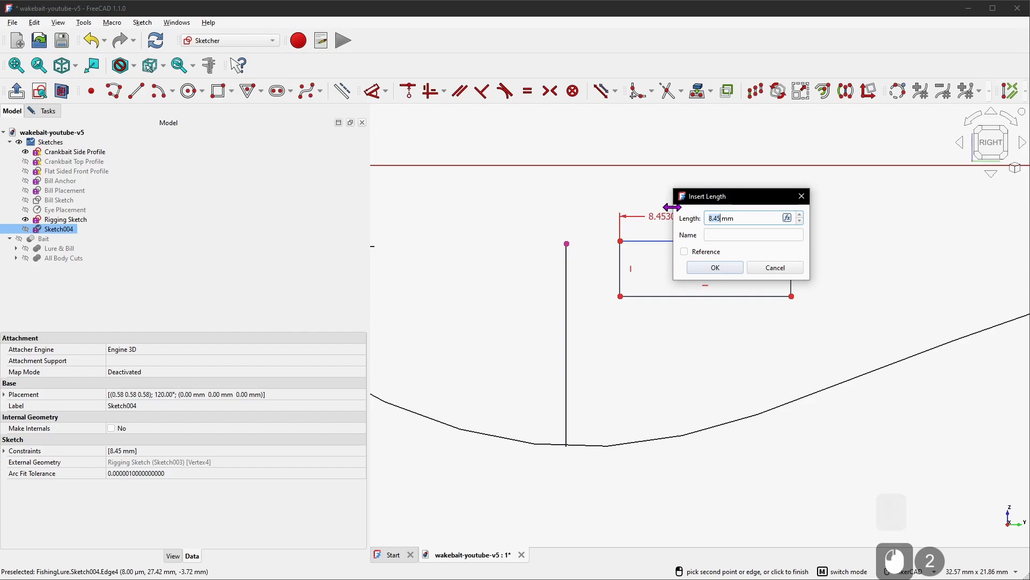
text(7)
key(Return)
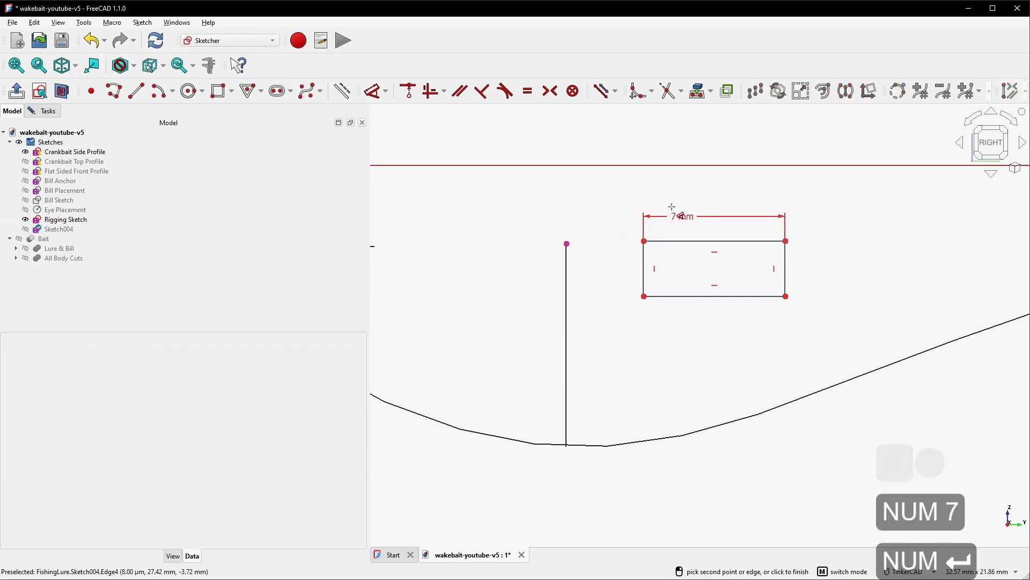
Dimension the rectangle's left edge to a height of 6.5 mm
click(644, 271)
click(595, 275)
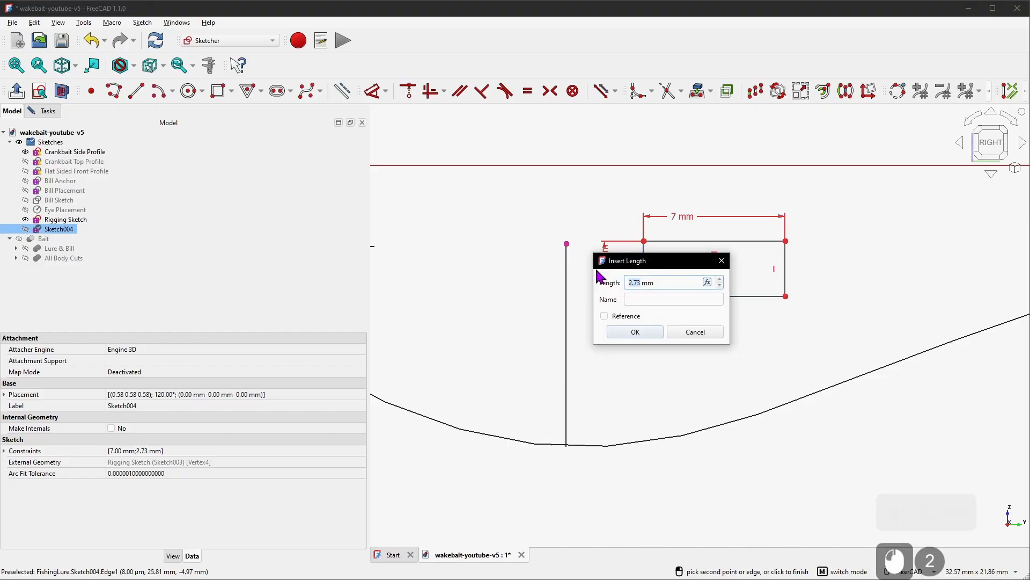
text(6.5)
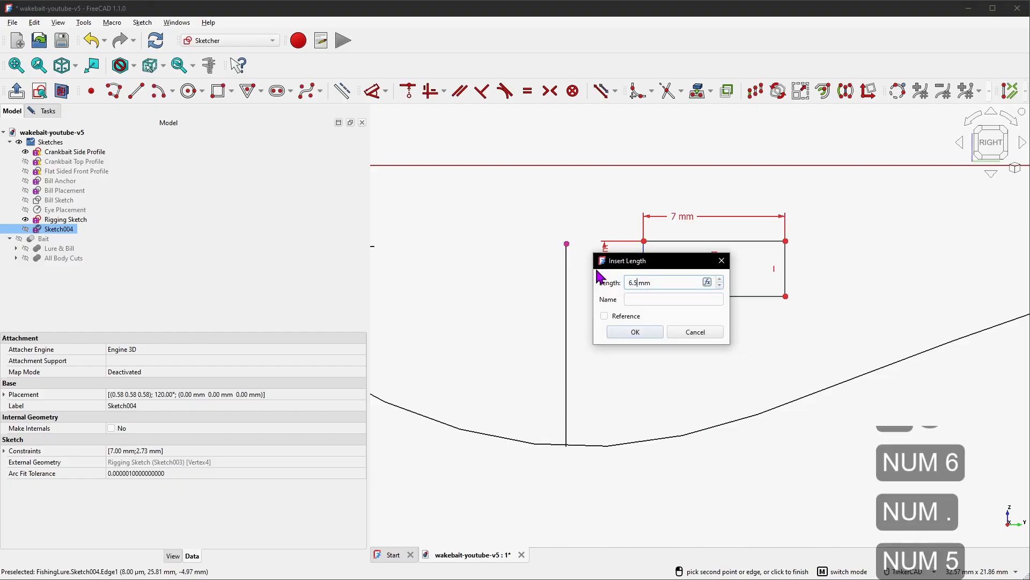
key(KP_Enter)
drag(644, 207, 650, 265)
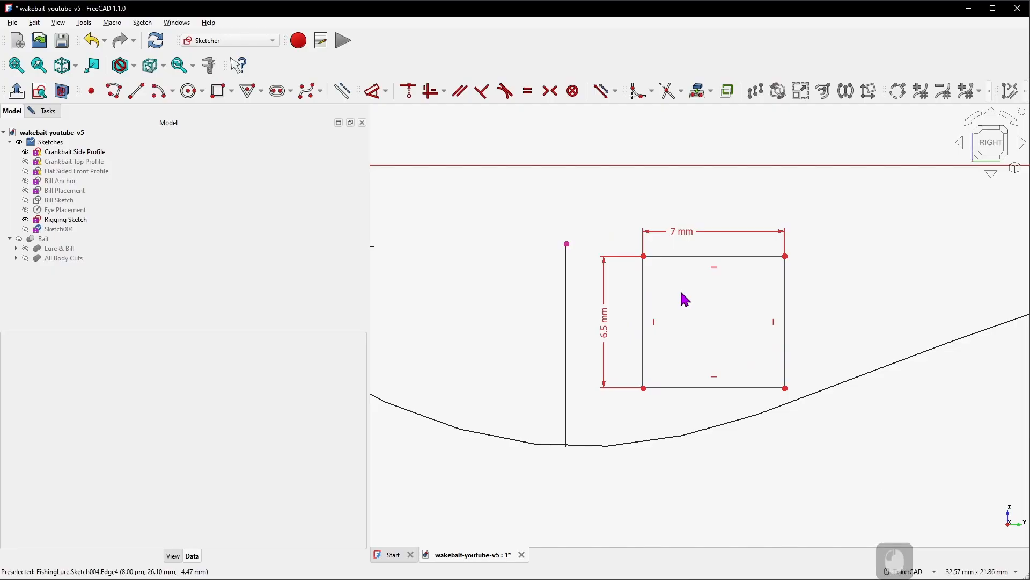
Constrain the rectangle's top-left corner horizontally level with the imported rigging vertex
key(h)
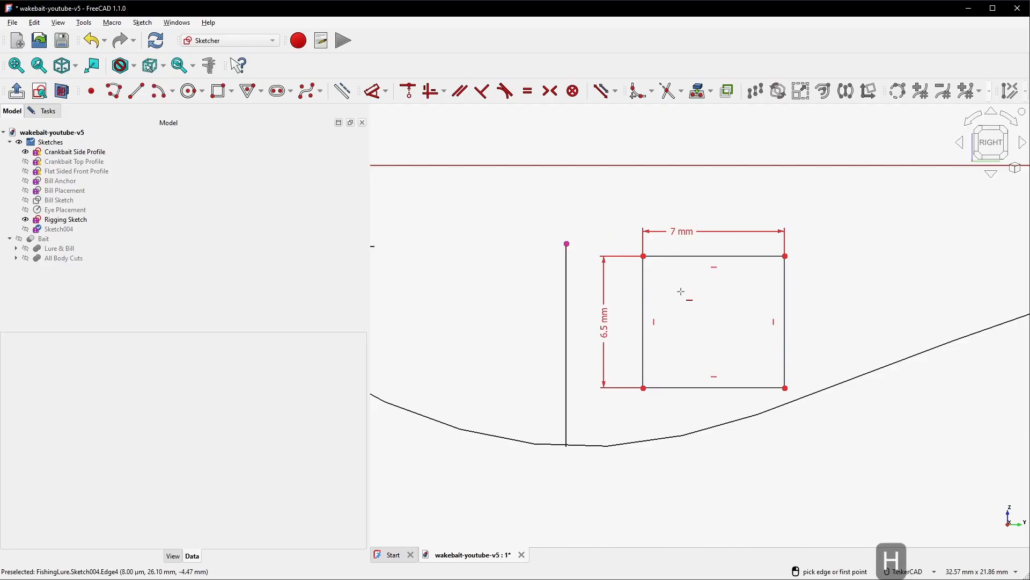
click(643, 256)
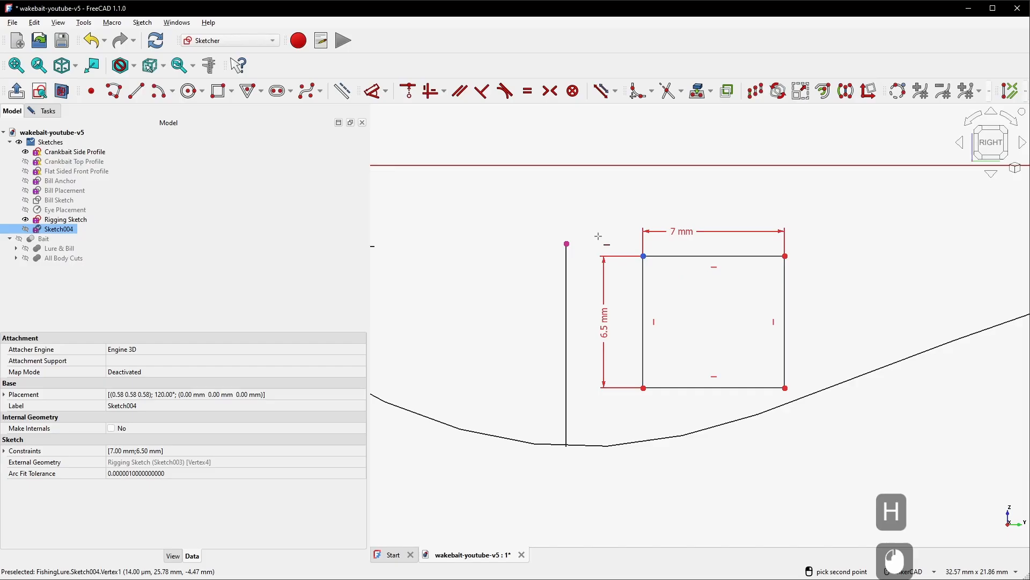
click(567, 243)
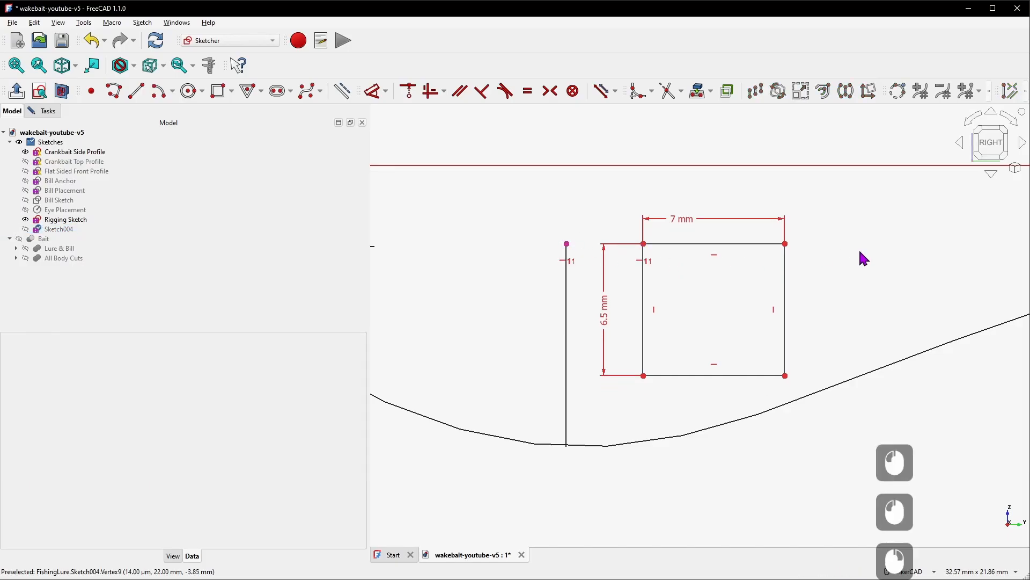
Set the horizontal distance from the rigging vertex to the rectangle's top-left corner to 2.5 mm
mouse_move(741, 245)
mouse_down()
mouse_move(821, 248)
mouse_move(726, 246)
mouse_move(749, 253)
mouse_up()
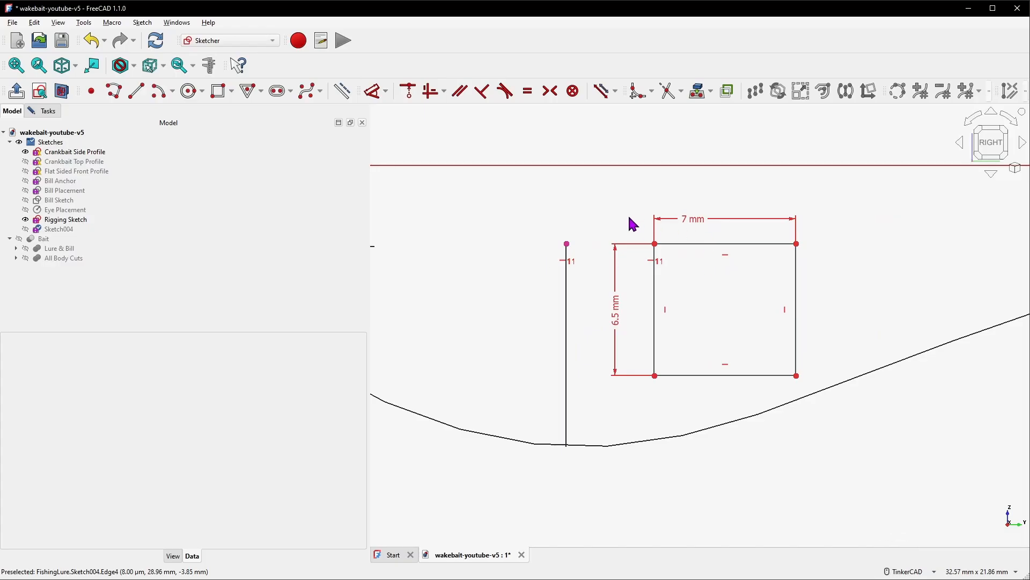
key(d)
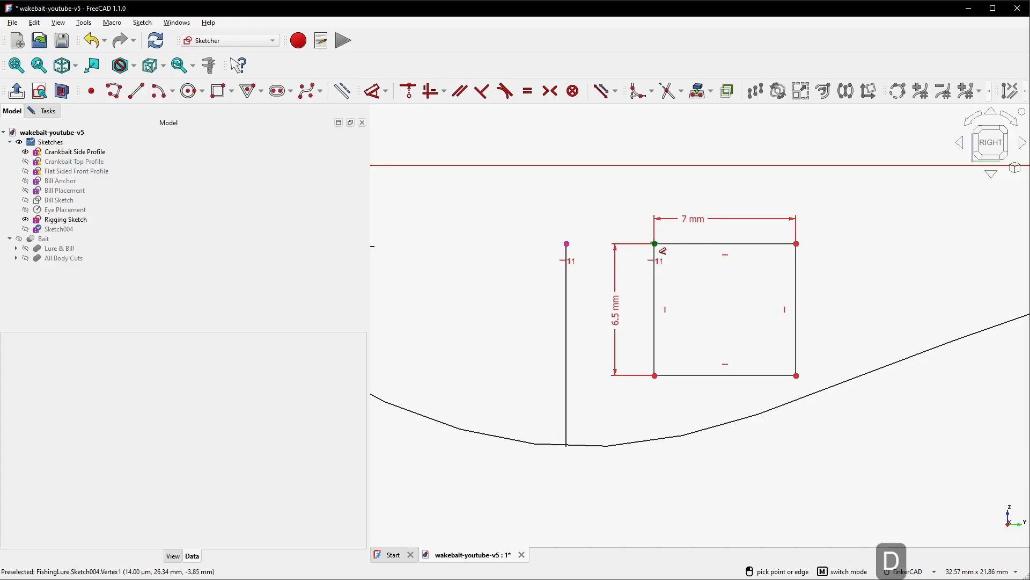
click(656, 245)
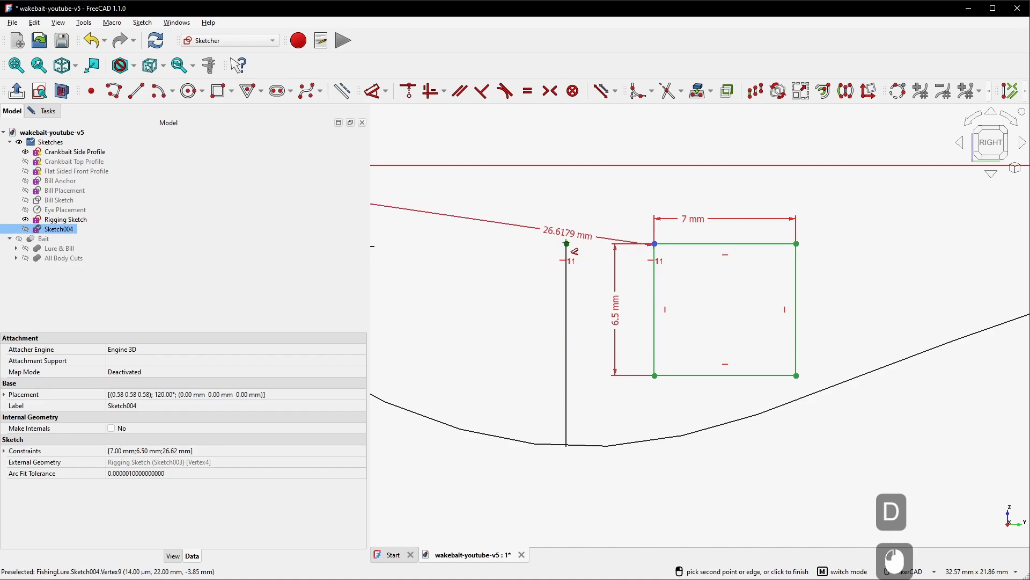
click(568, 245)
click(599, 205)
text(2)
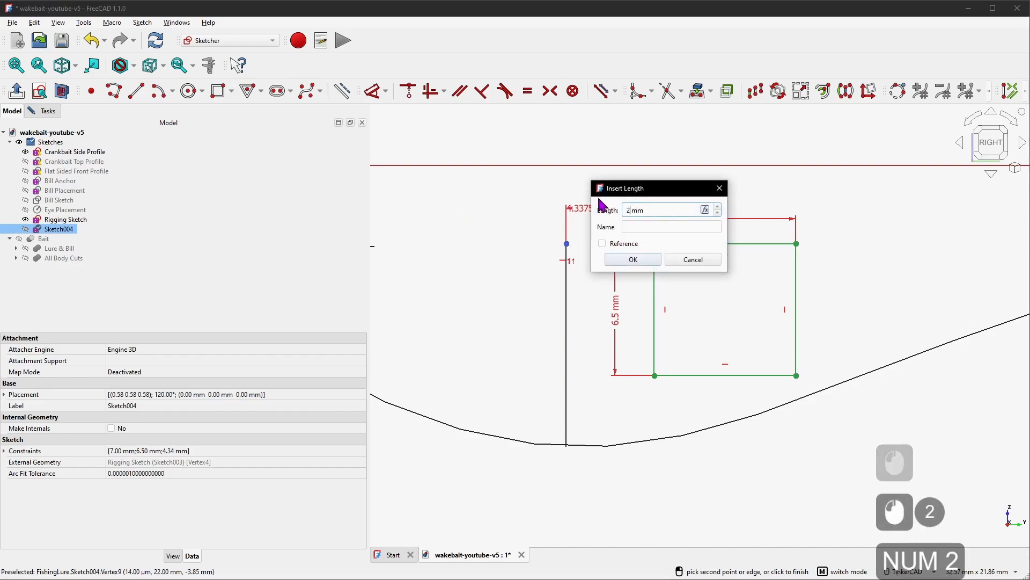
text(.5)
key(Return)
right_click(598, 185)
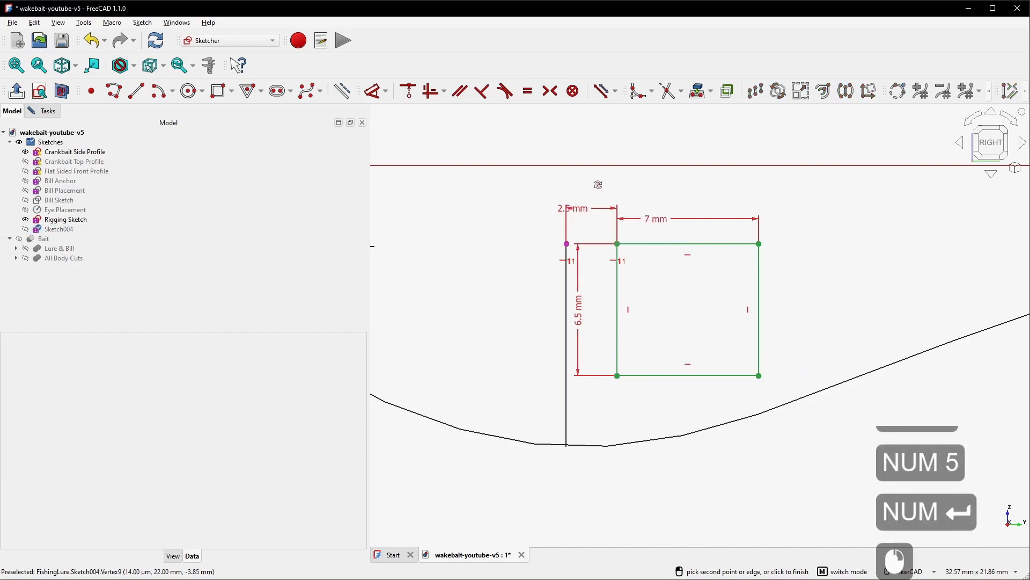
drag(580, 214, 493, 209)
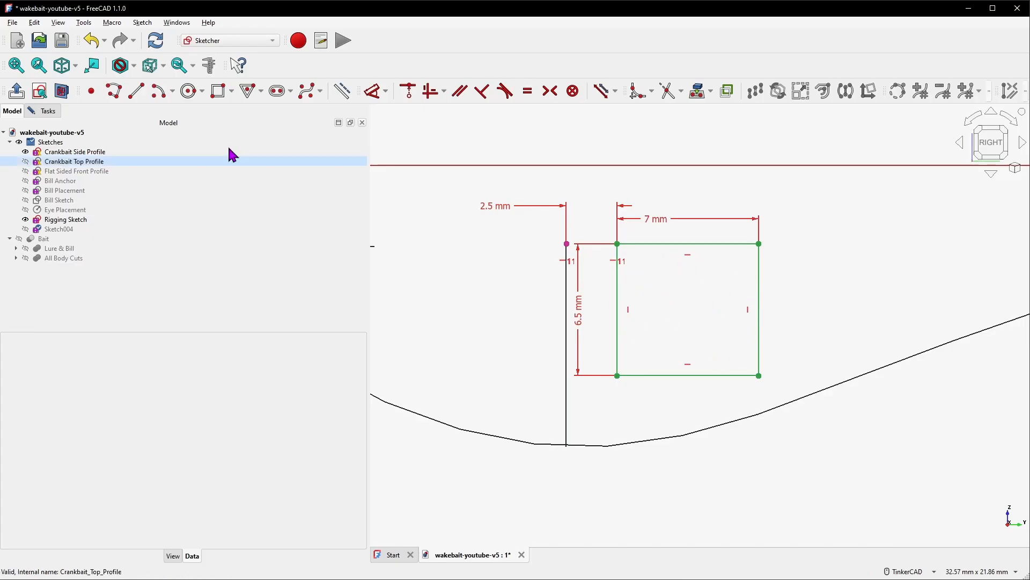
Close the sketch and rename it Weight Chamber Side
click(53, 111)
click(196, 142)
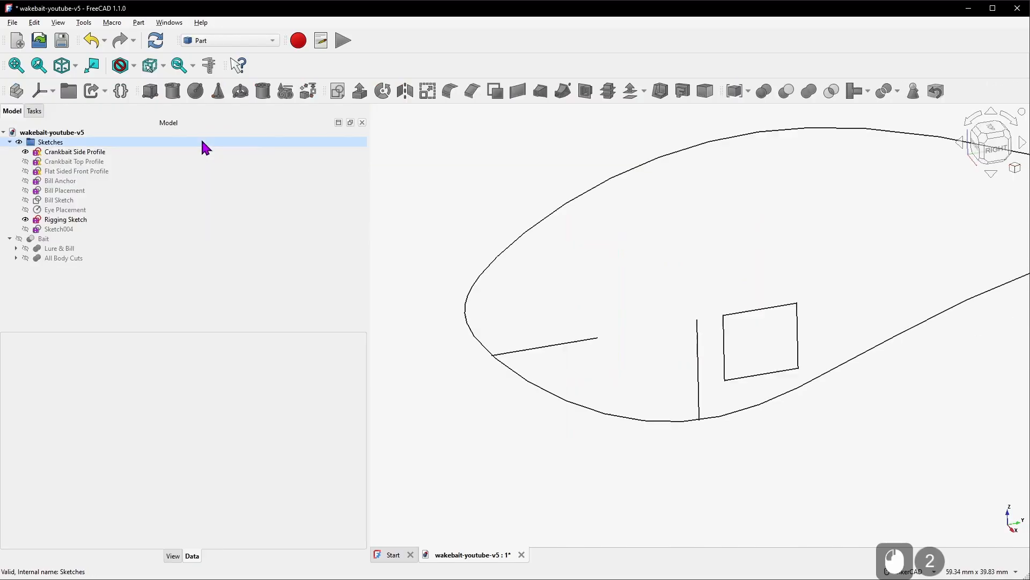
right_click(59, 231)
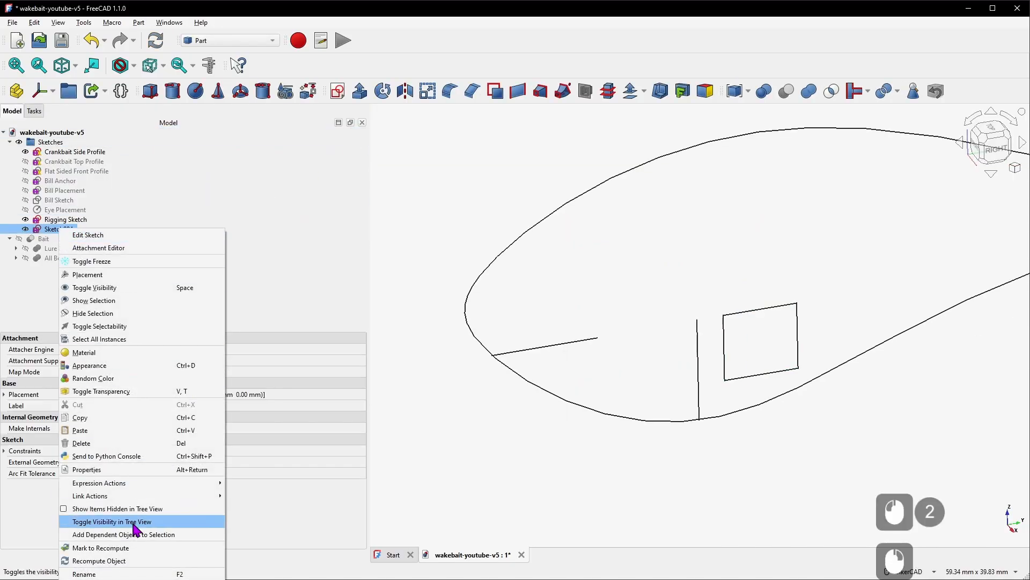
click(144, 574)
text(We)
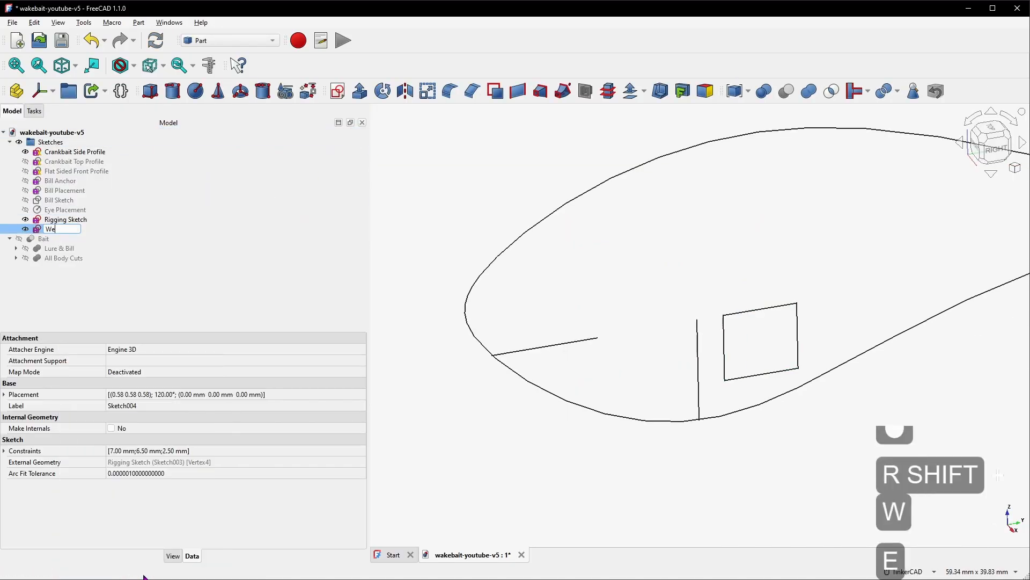
text(ight Chamber Side)
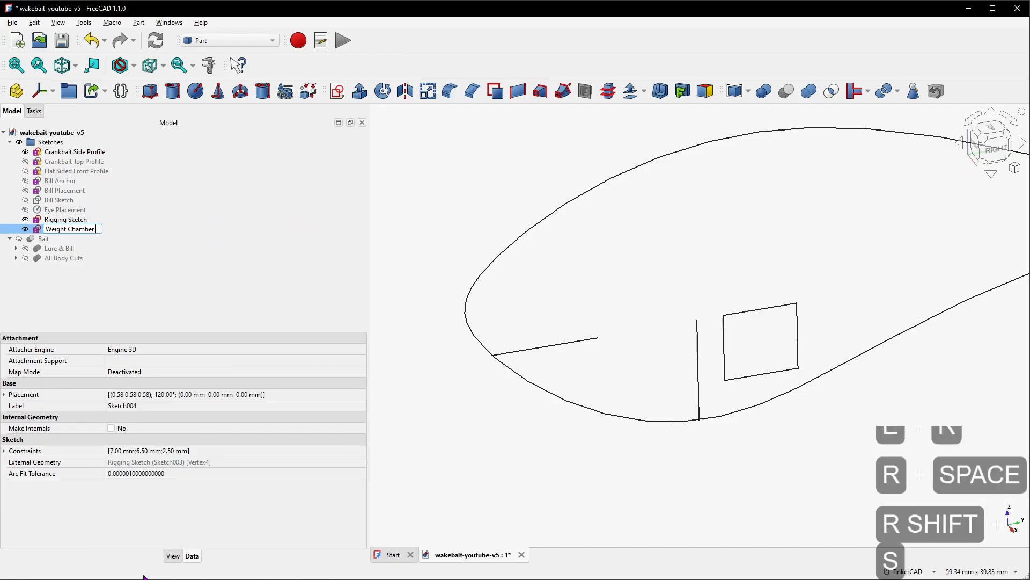
key(Return)
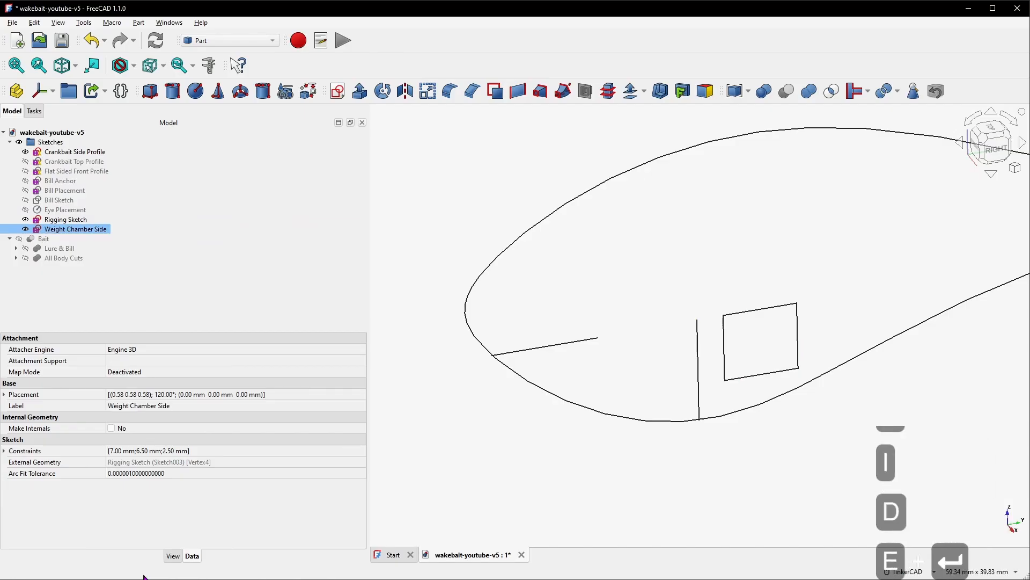
Create a new sketch on the XY-plane inside the Sketches group
click(72, 145)
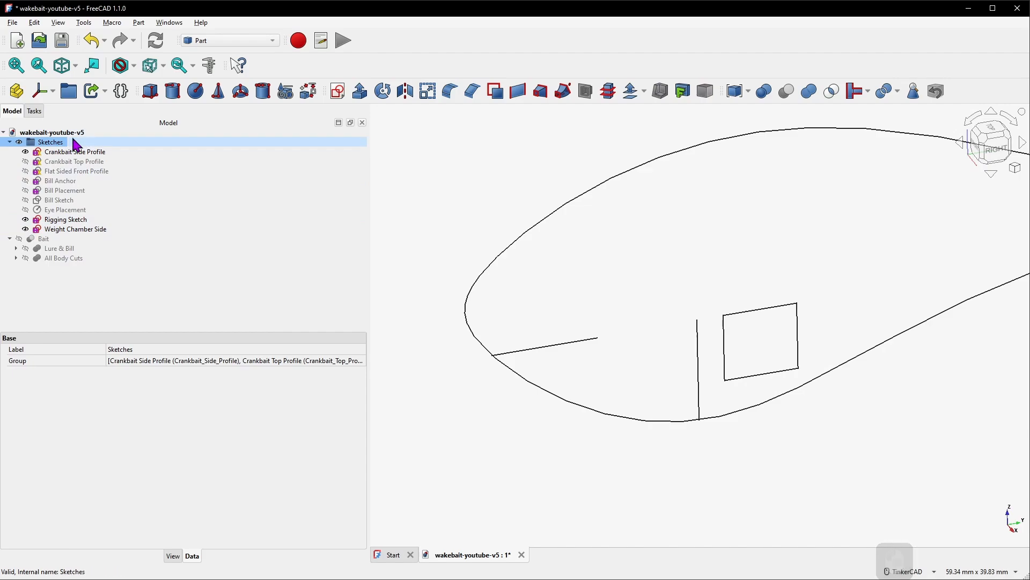
click(338, 92)
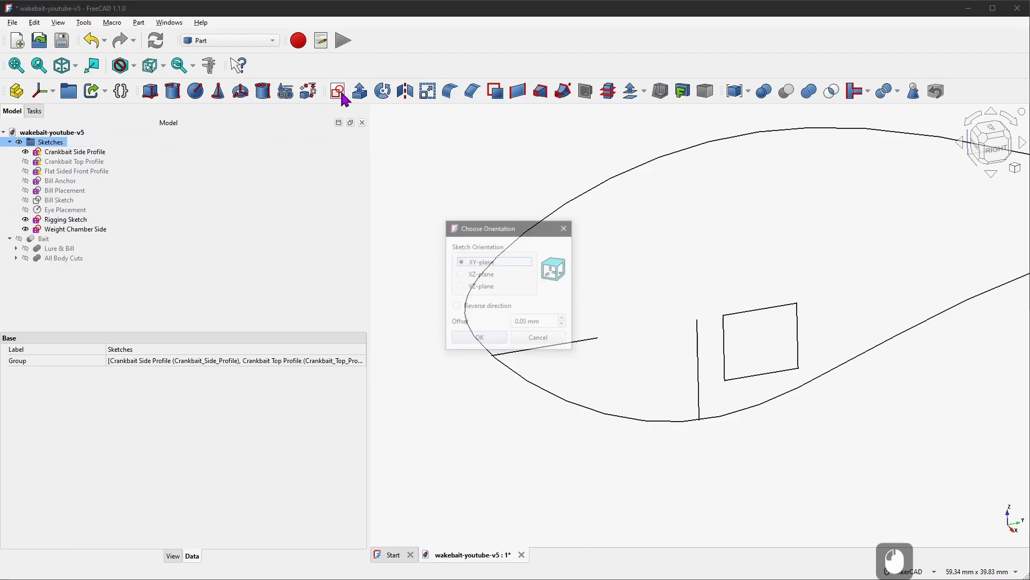
click(492, 340)
Import the weight chamber rectangle's top and bottom left corners as external geometry
mouse_move(711, 330)
right_down()
mouse_move(679, 331)
mouse_move(722, 333)
mouse_move(689, 331)
right_up()
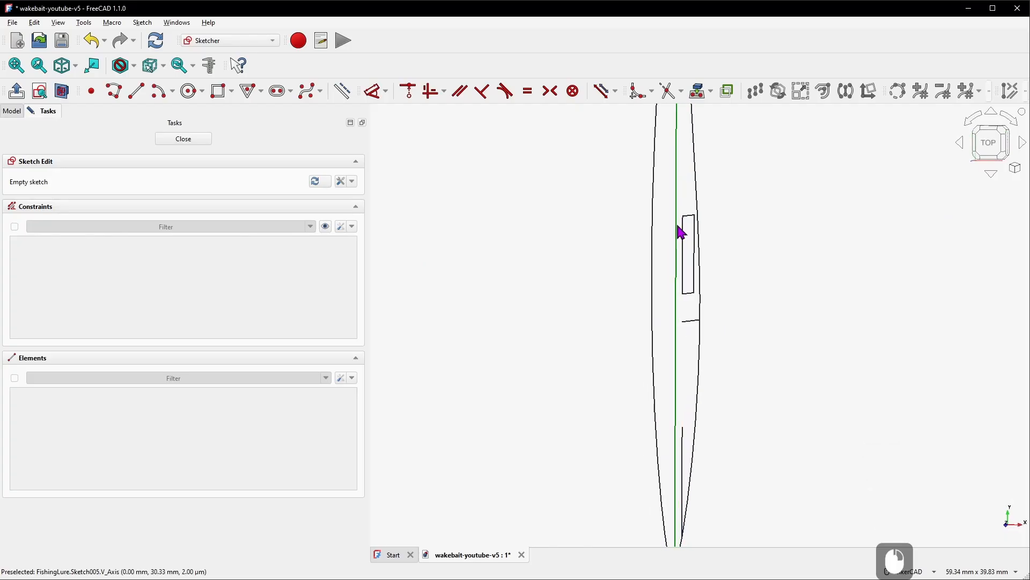
scroll(693, 279, up, 3)
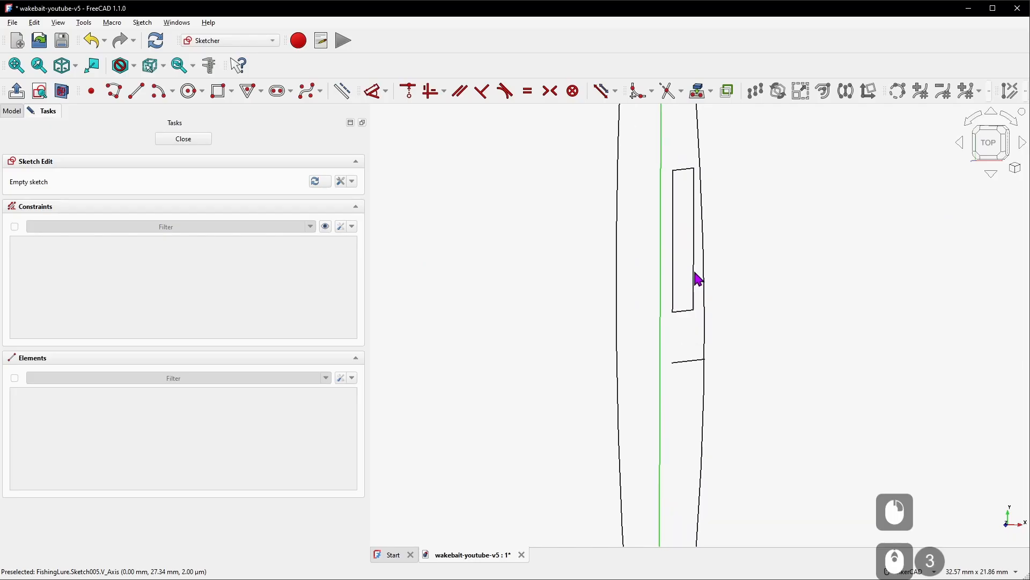
click(697, 94)
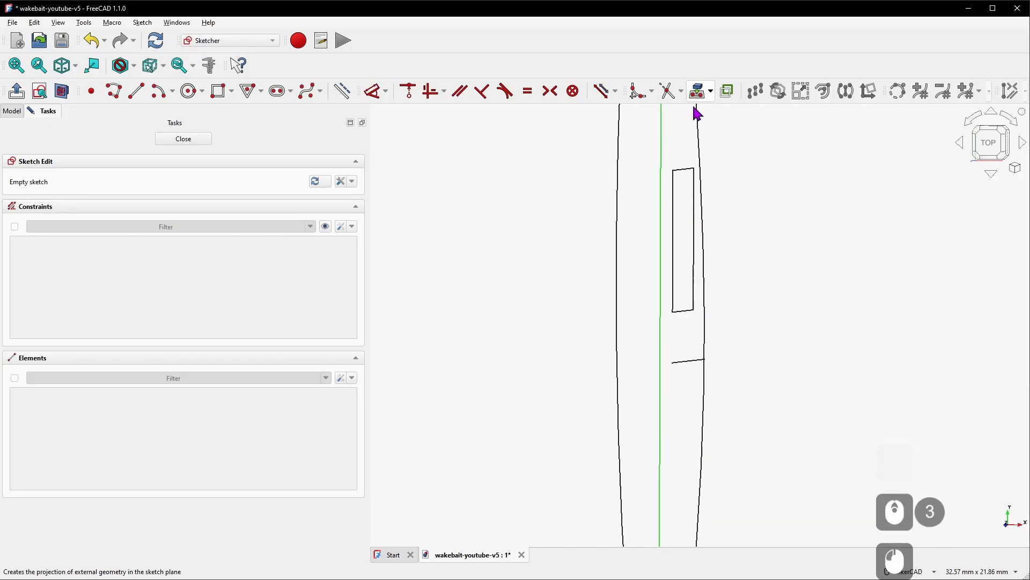
click(671, 169)
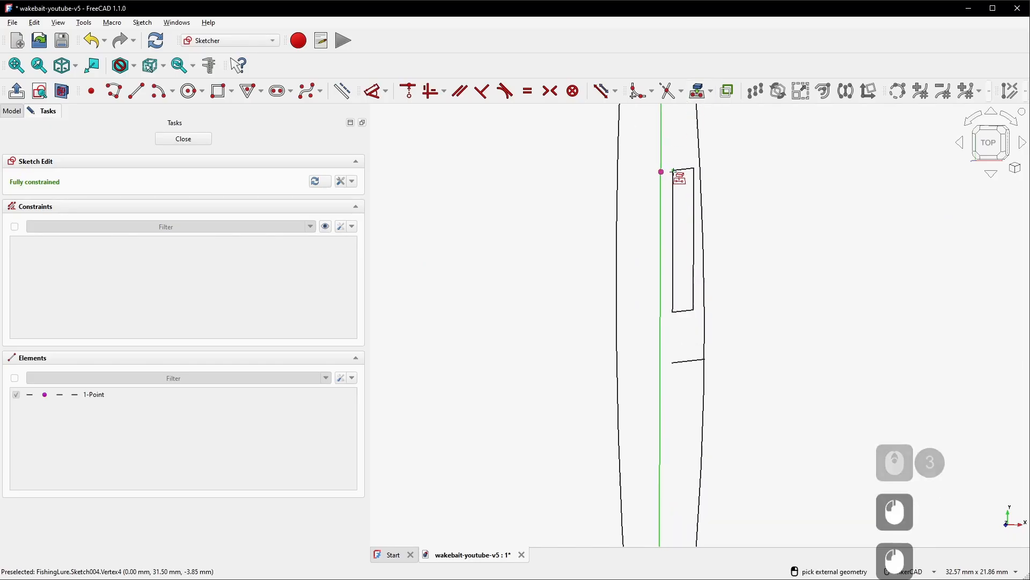
click(674, 312)
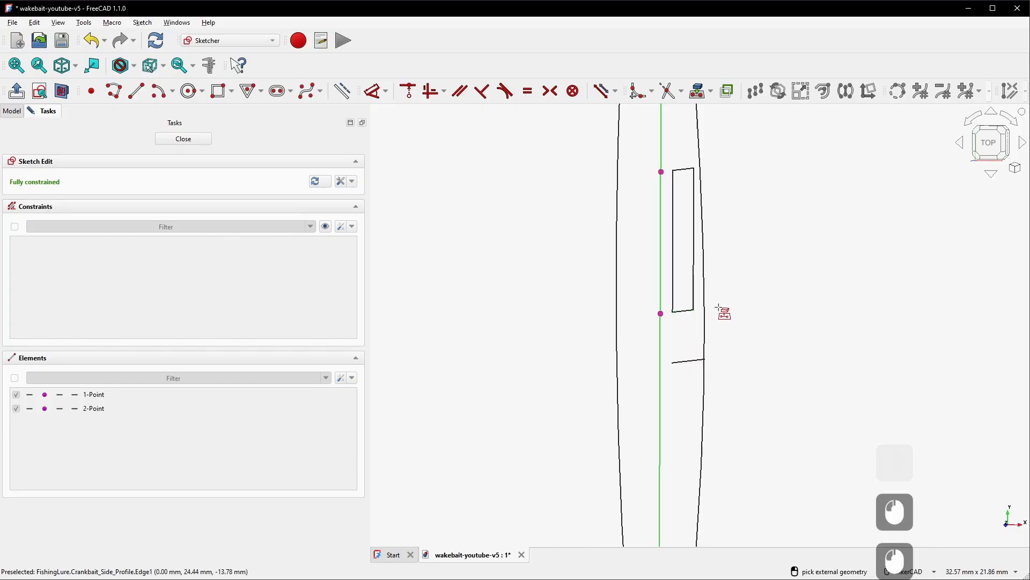
right_click(745, 279)
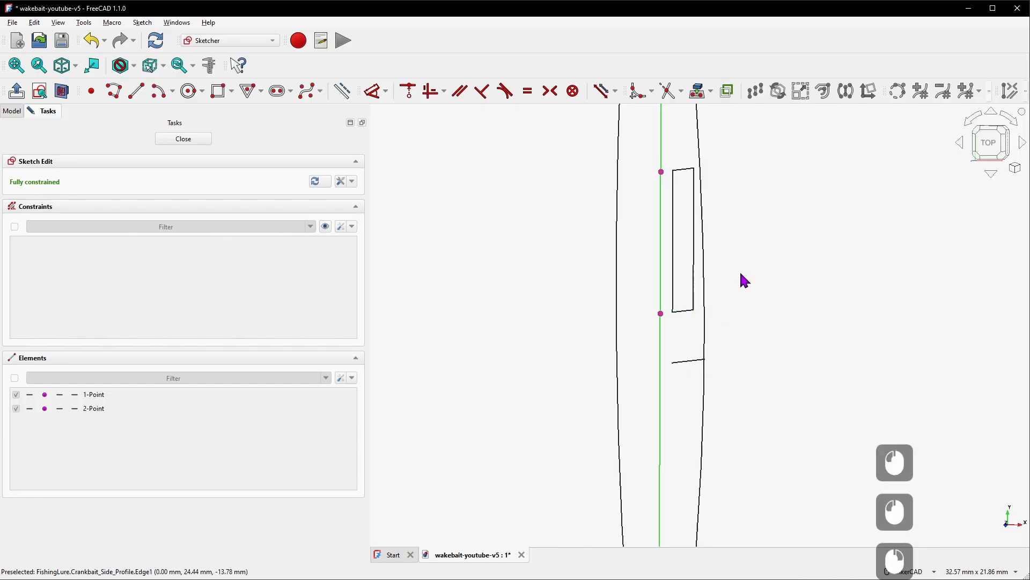
Hide the Rigging Sketch and Weight Chamber Side, and show the Crankbait Top Profile
click(14, 115)
click(100, 220)
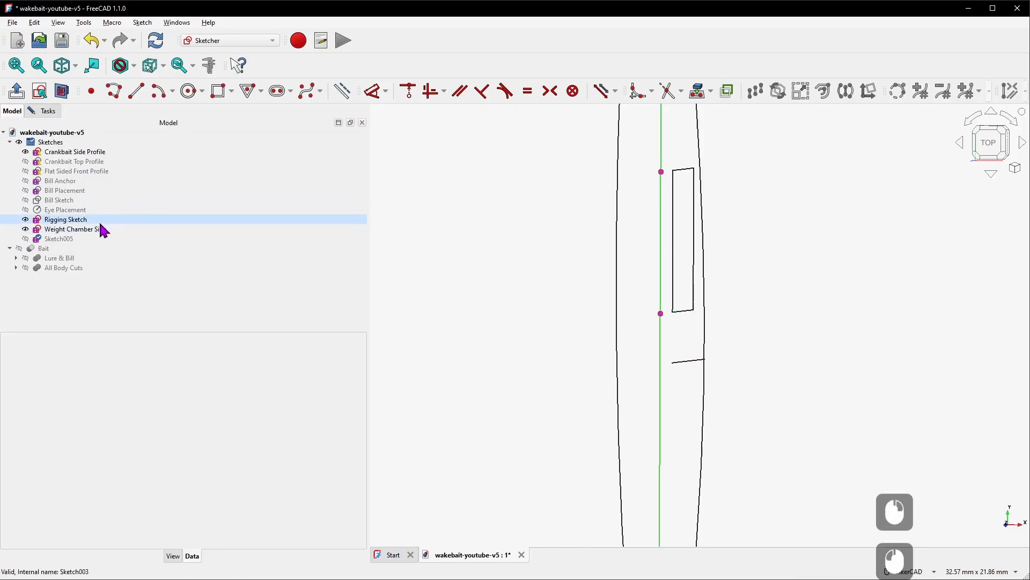
key(space)
click(103, 232)
key(space)
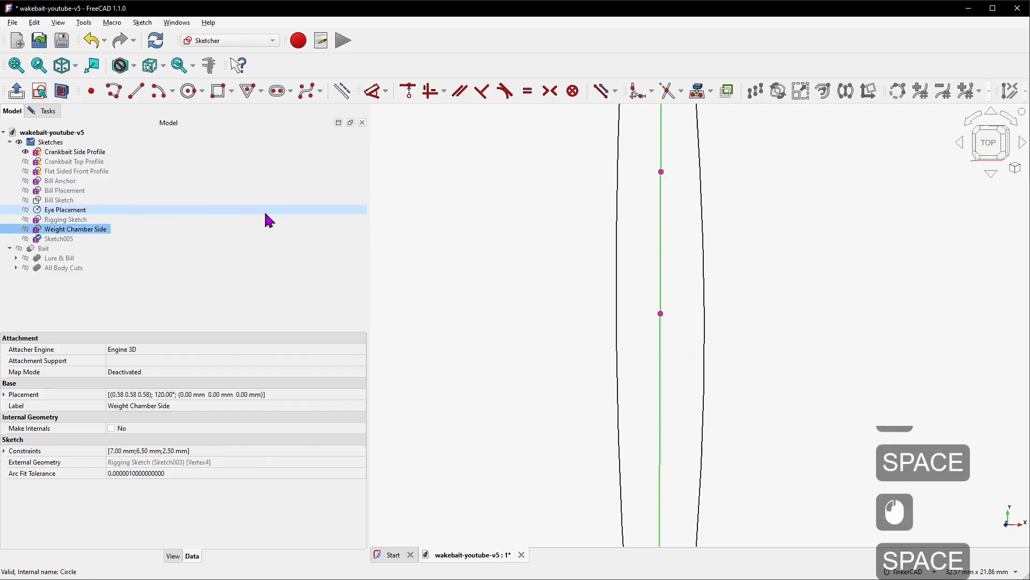
click(91, 167)
key(space)
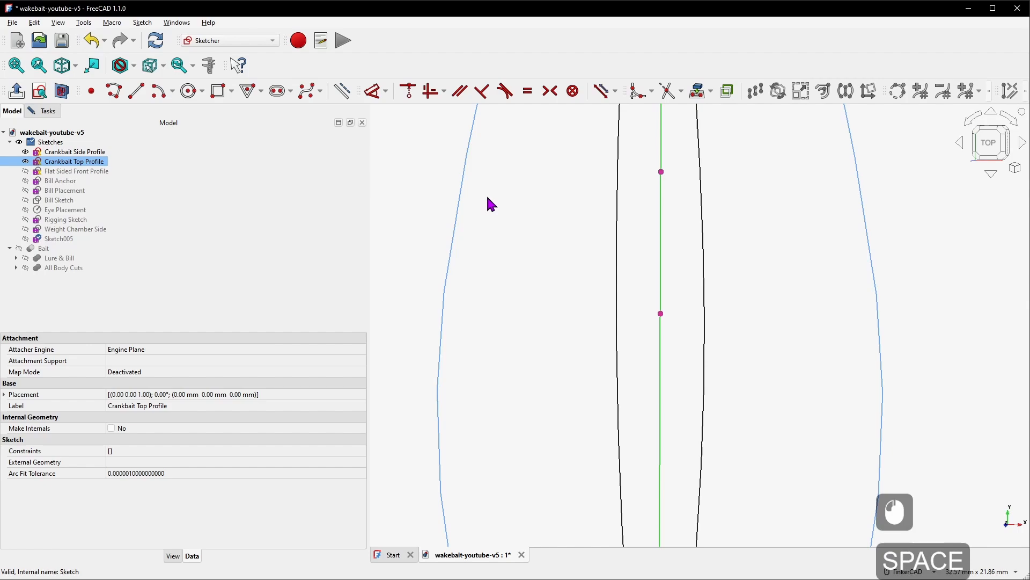
Hide the Crankbait Side Profile while viewing the sketch from the top
click(996, 151)
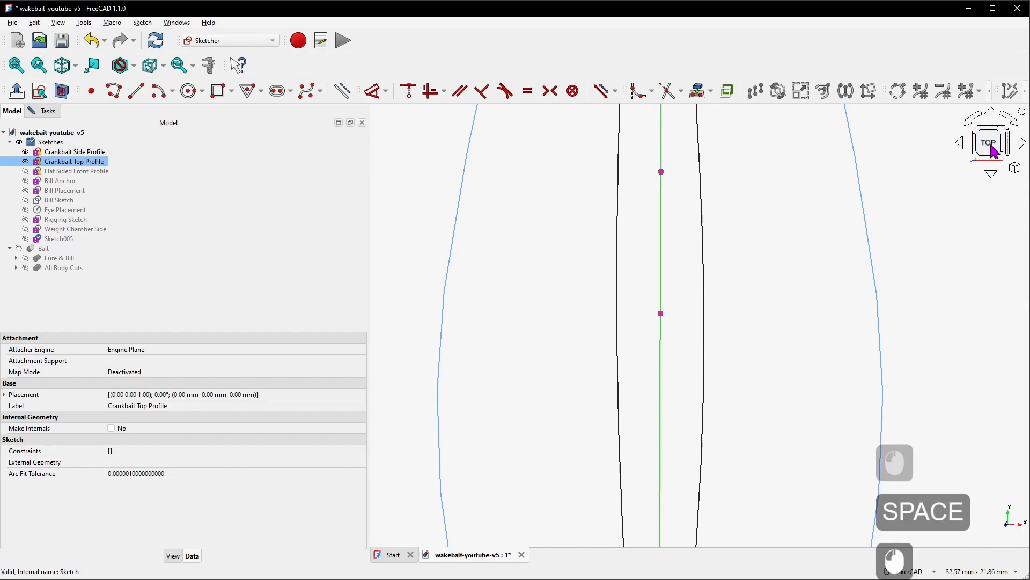
scroll(676, 249, down, 2)
scroll(677, 248, up, 2)
right_drag(701, 249, 668, 244)
click(74, 152)
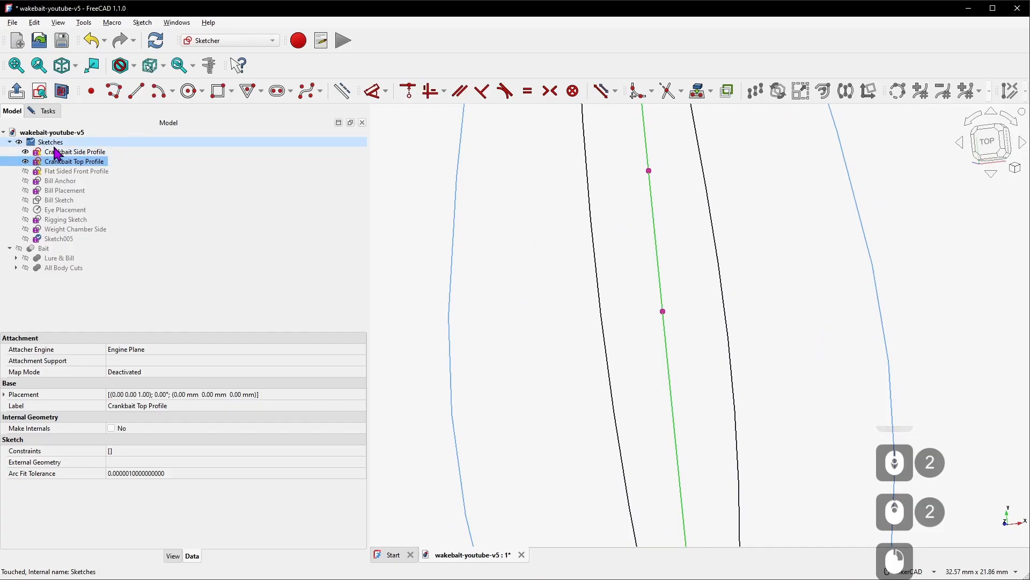
key(space)
click(993, 155)
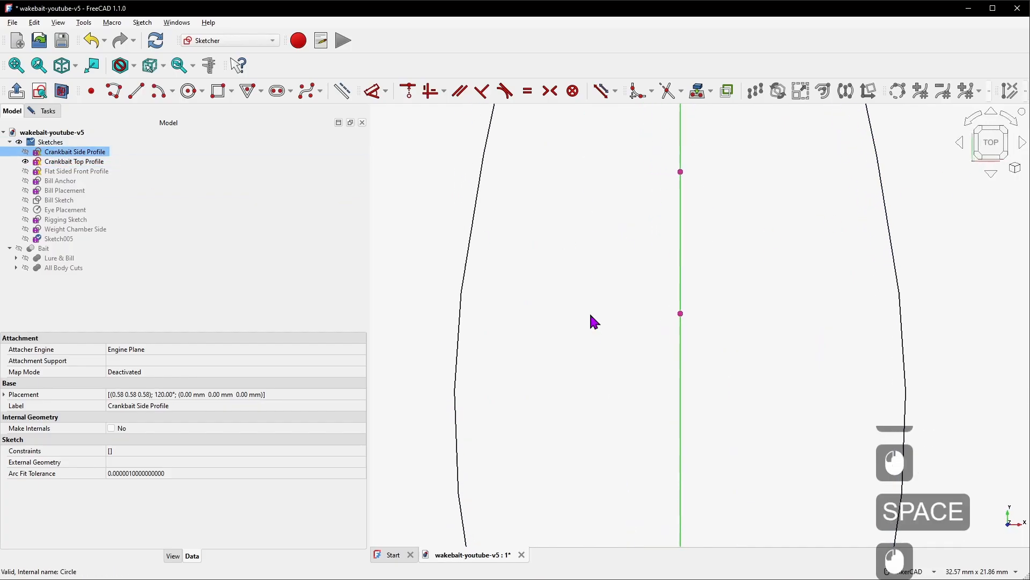
scroll(654, 242, down, 2)
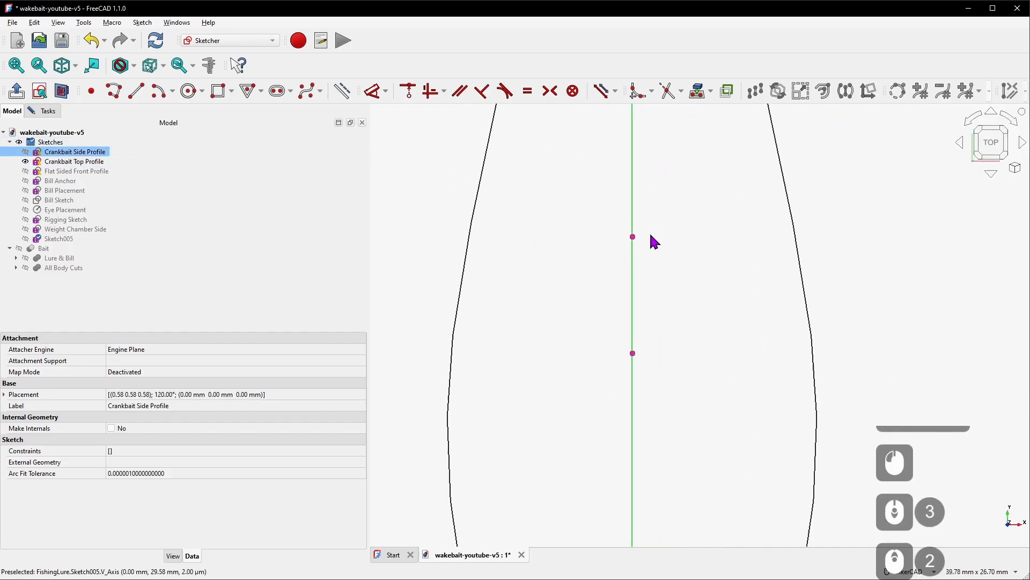
Draw a rectangle starting at the upper imported corner point and extending past the lower one
click(218, 91)
click(519, 202)
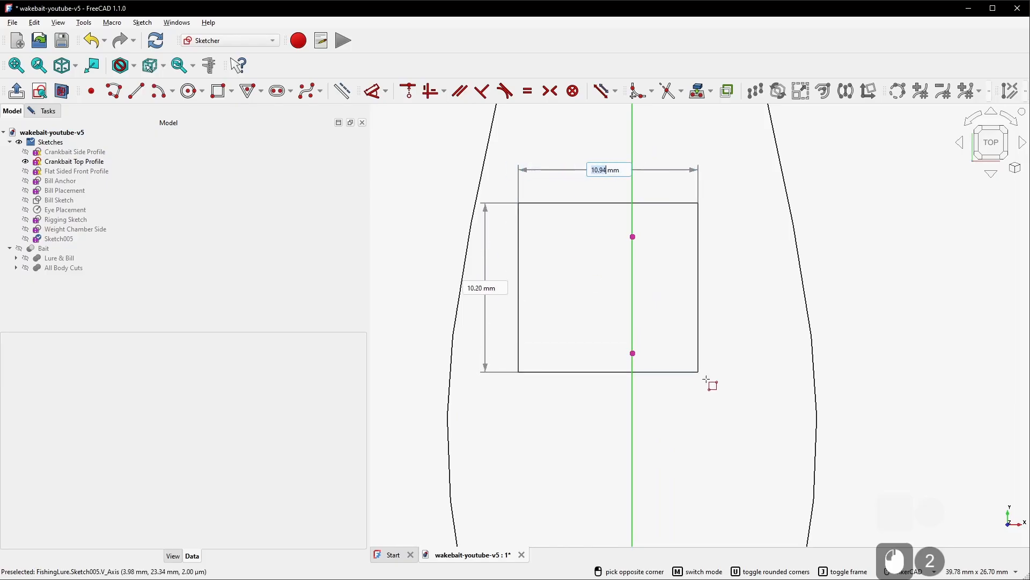
click(752, 389)
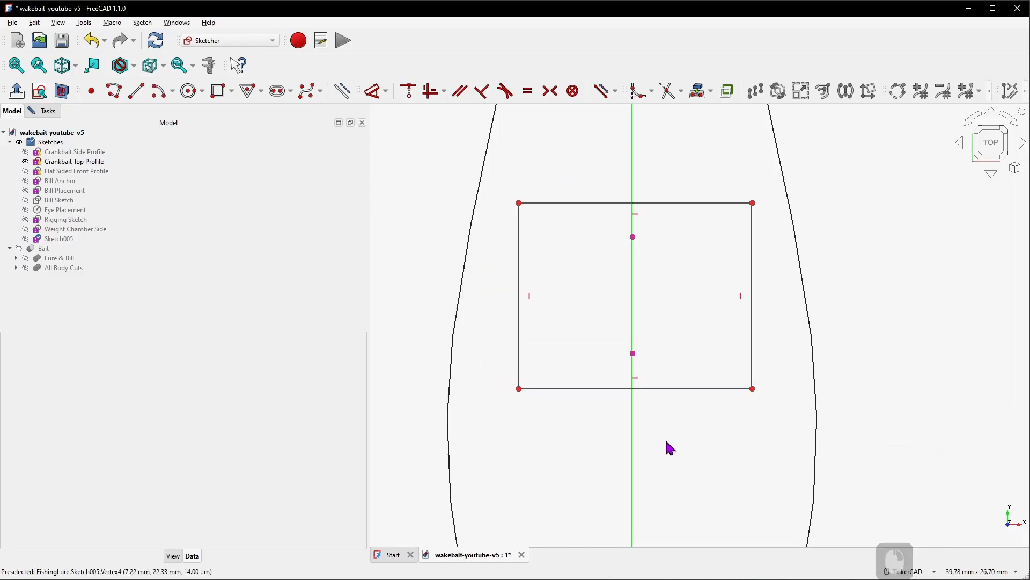
Make the rectangle's top corners symmetric about the vertical axis
key(s)
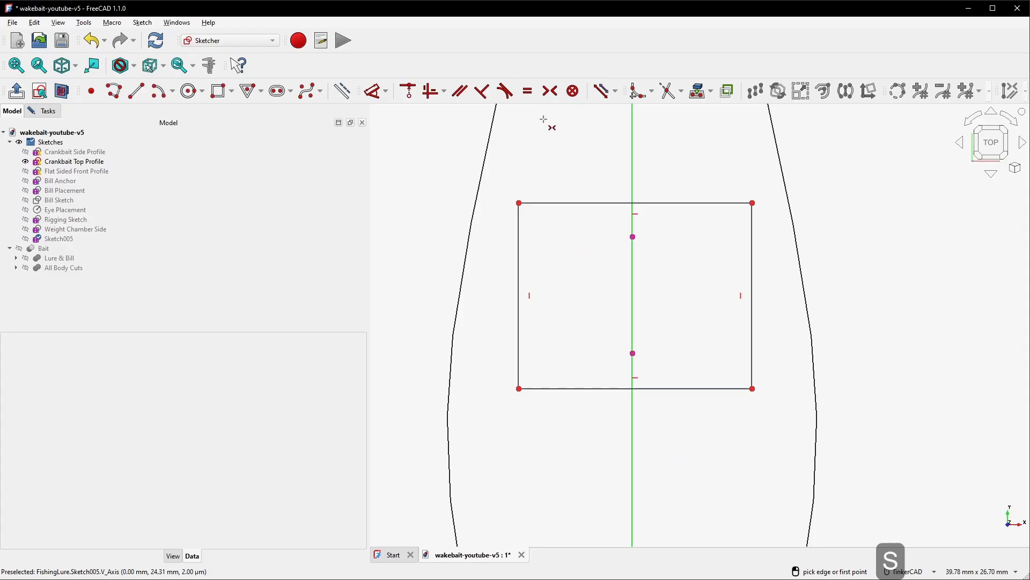
click(518, 203)
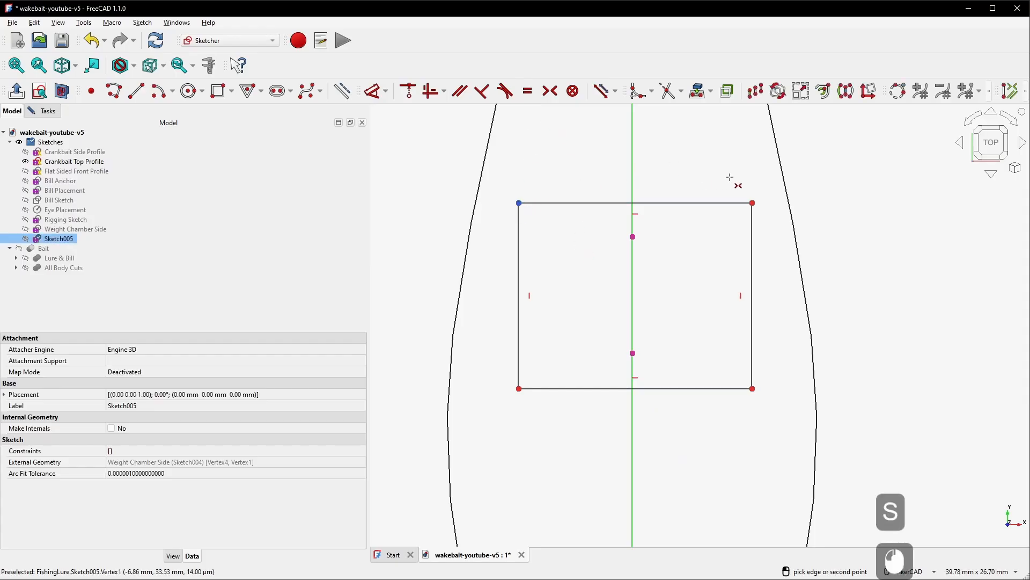
click(756, 199)
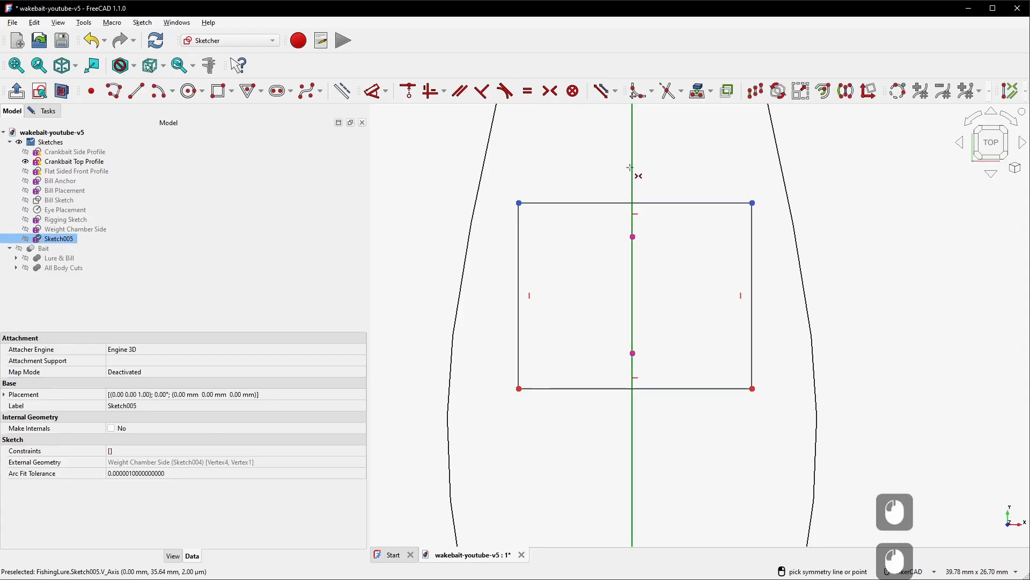
click(633, 170)
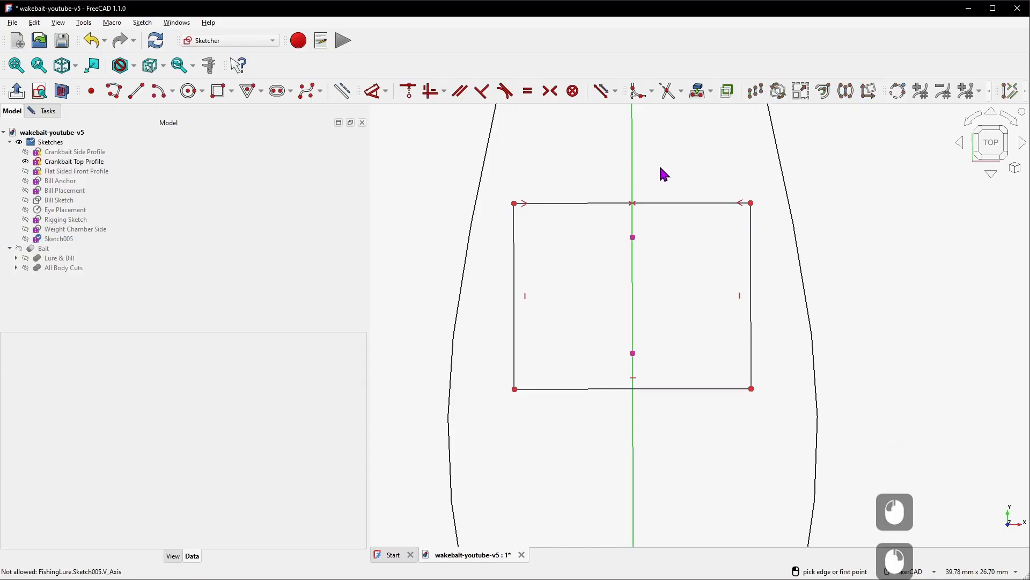
Constrain the upper and lower imported points onto the rectangle's top and bottom edges
key(c)
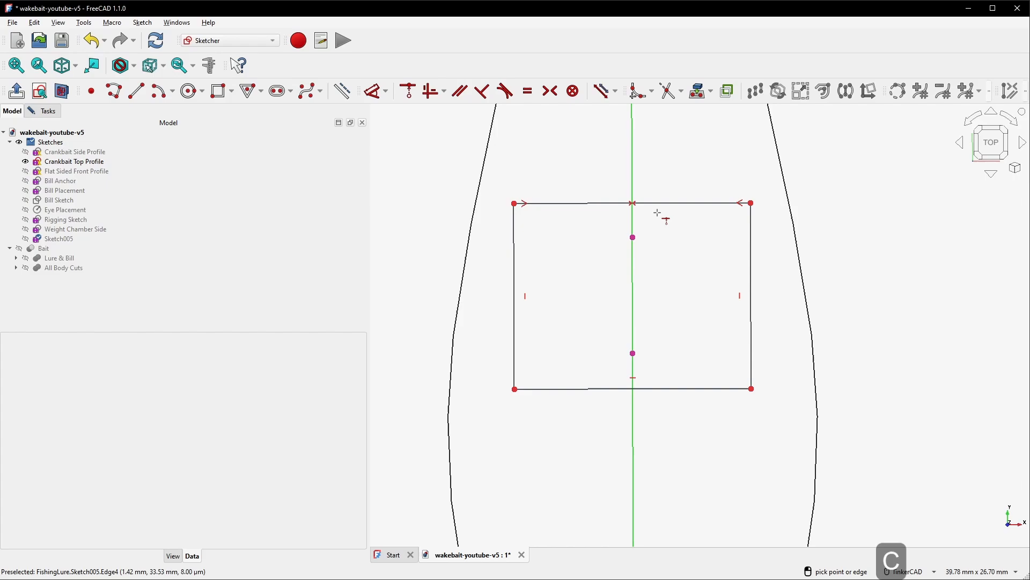
click(633, 237)
click(659, 204)
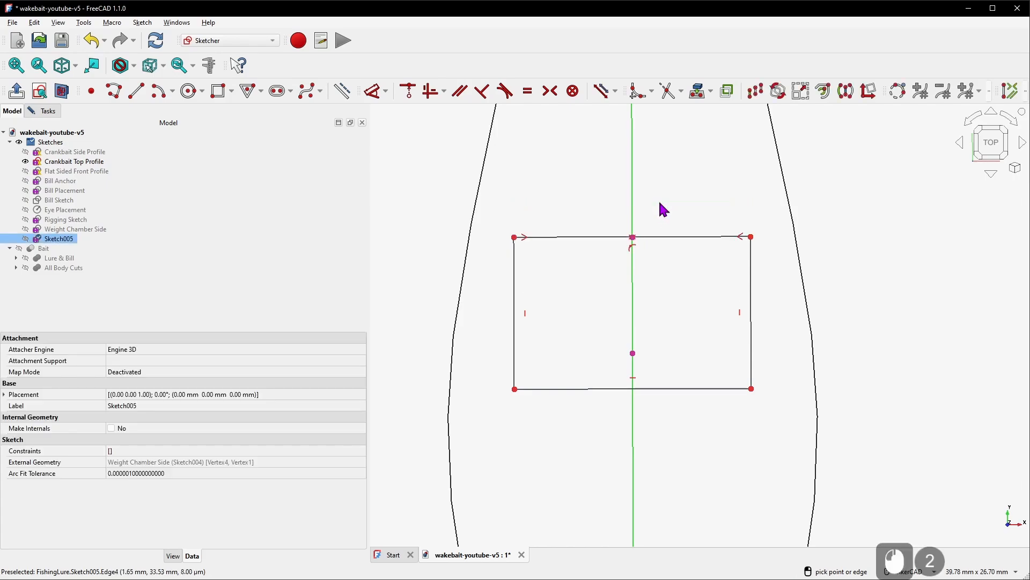
click(633, 353)
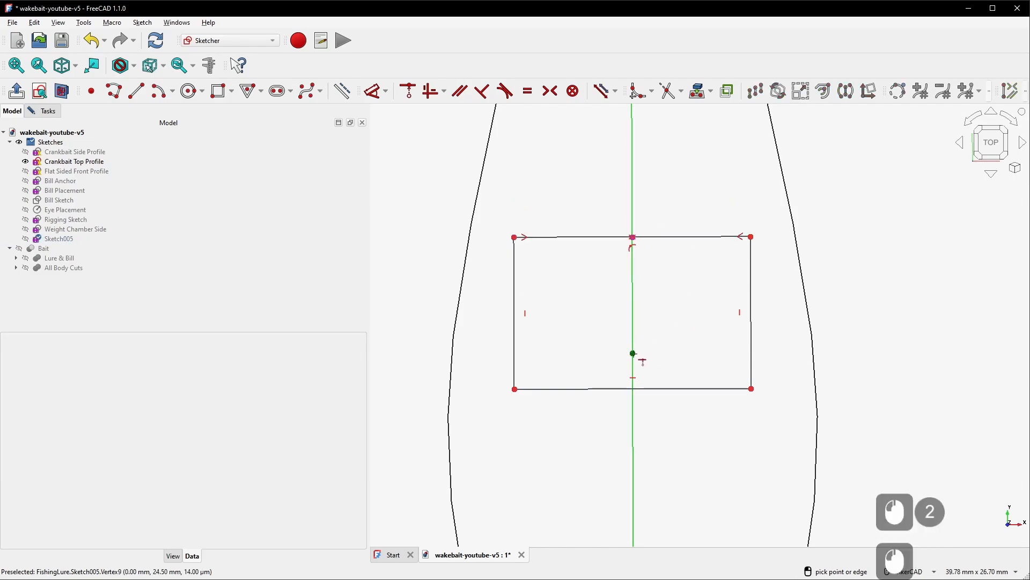
click(676, 388)
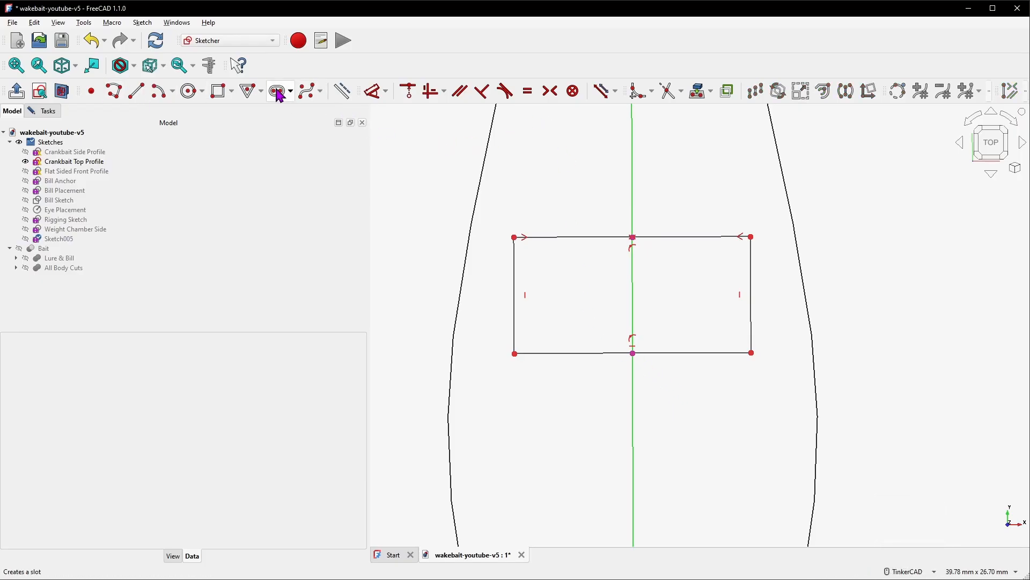
Import the body's left outline from the top profile as external geometry
click(342, 92)
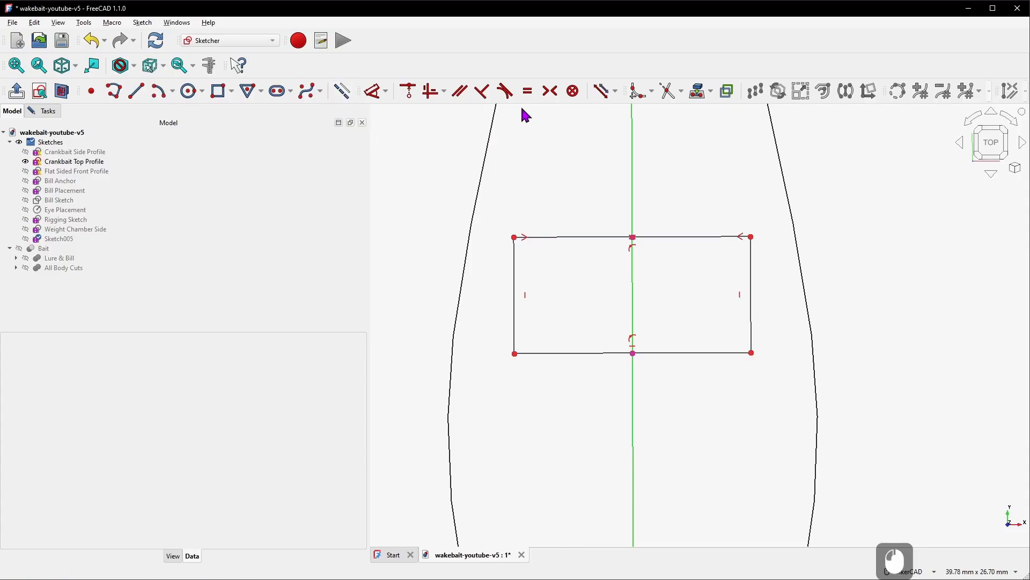
click(689, 98)
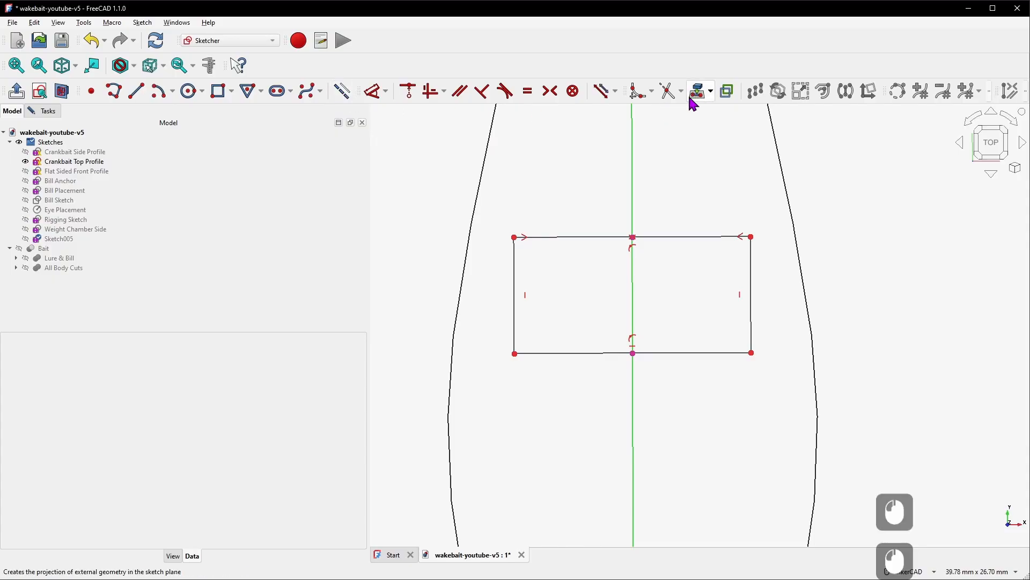
click(473, 206)
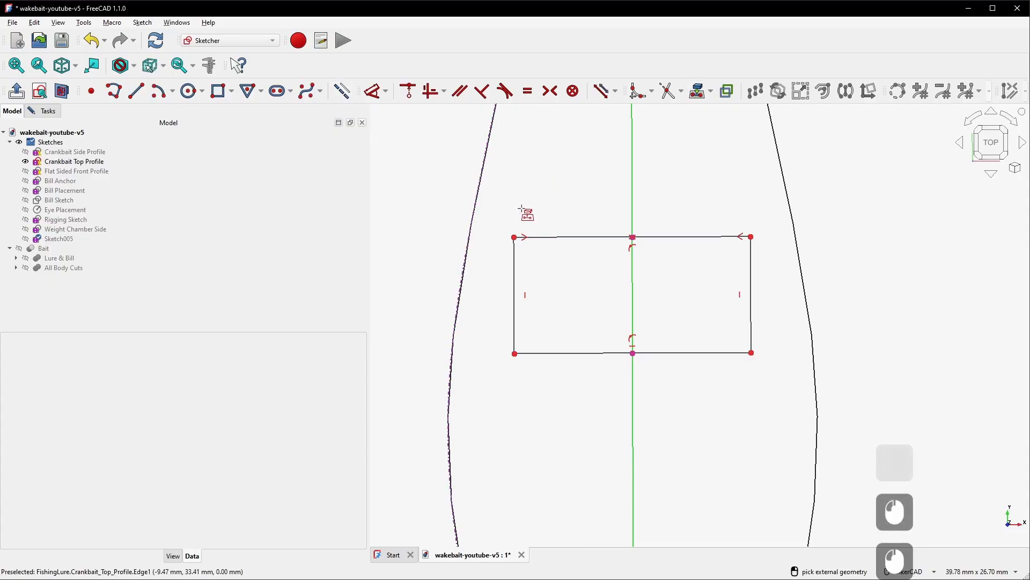
right_click(555, 196)
drag(515, 237, 536, 256)
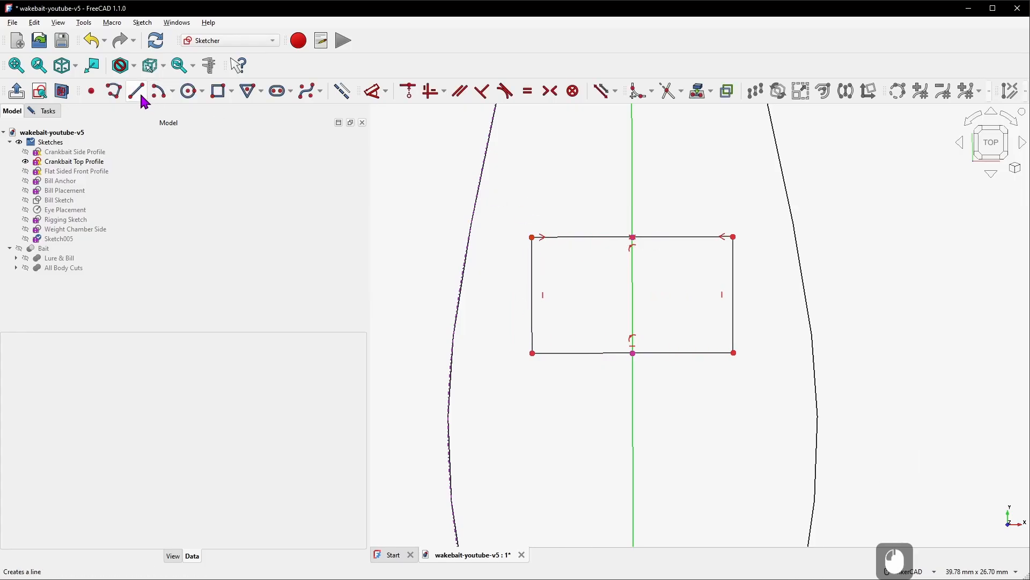
Draw a horizontal line from the rectangle's top-left corner to the body outline
click(141, 97)
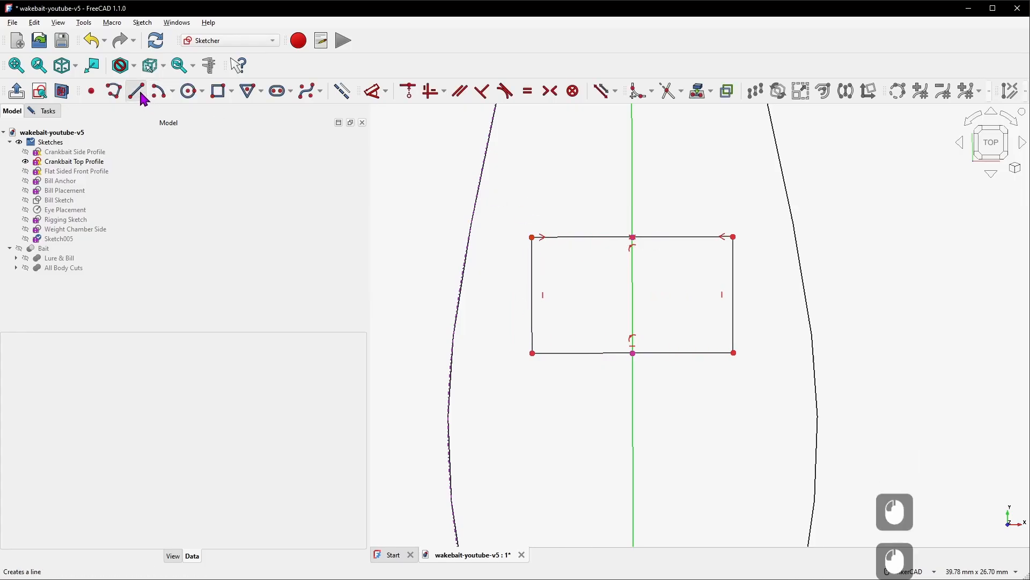
click(532, 237)
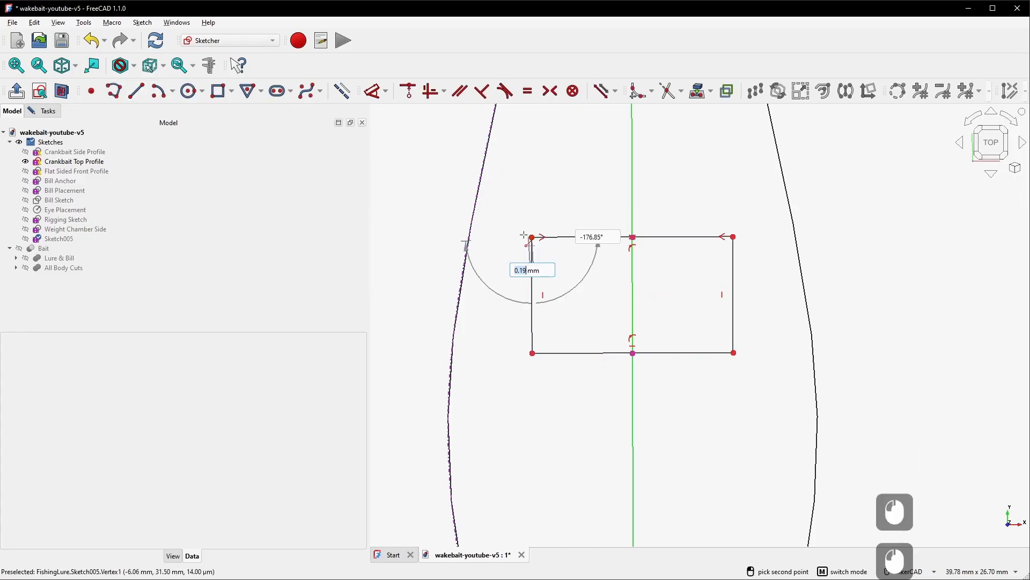
click(470, 238)
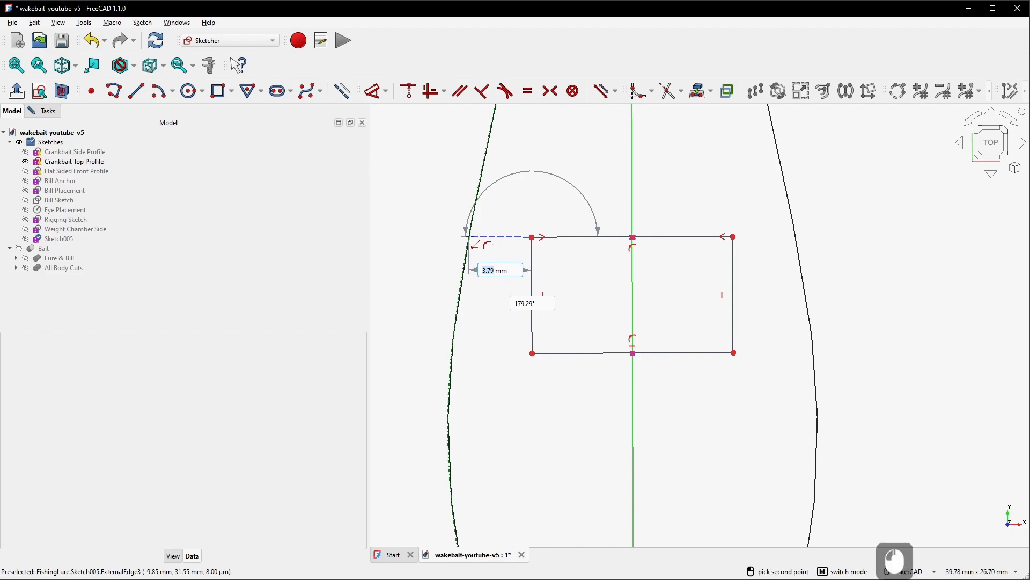
right_click(515, 223)
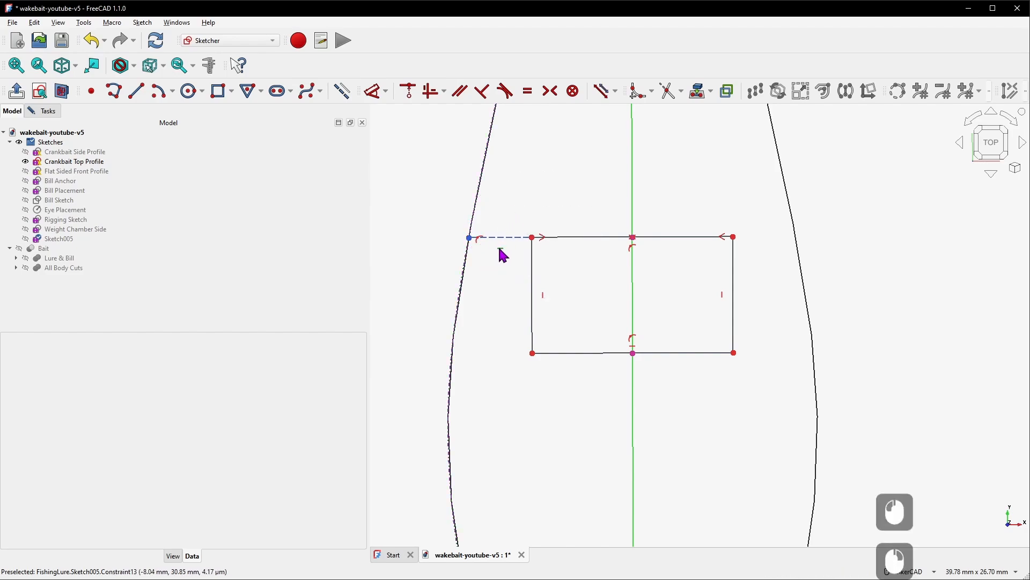
Set the distance between the rectangle and the body outline to 1.5 mm
scroll(502, 256, up, 3)
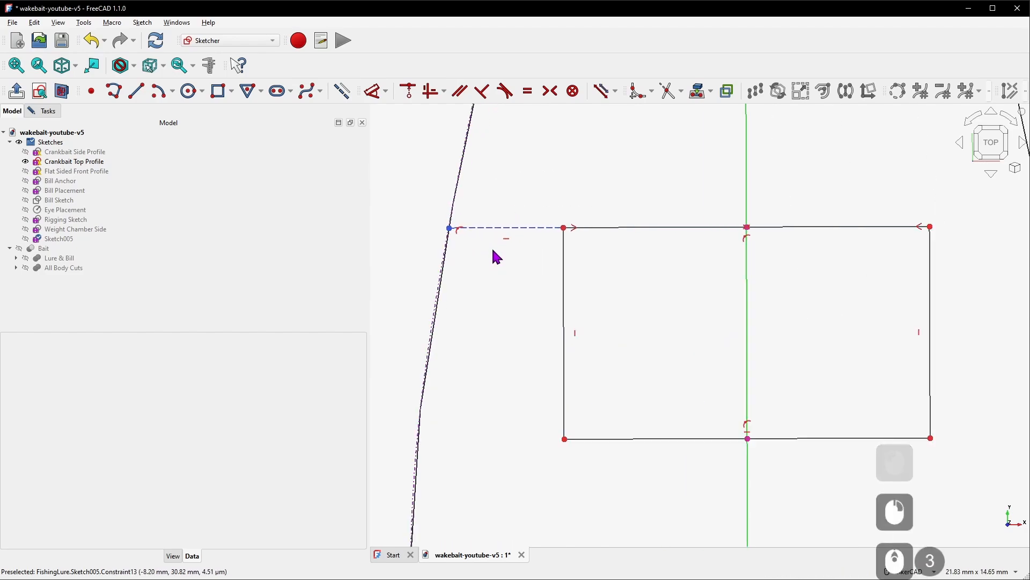
key(d)
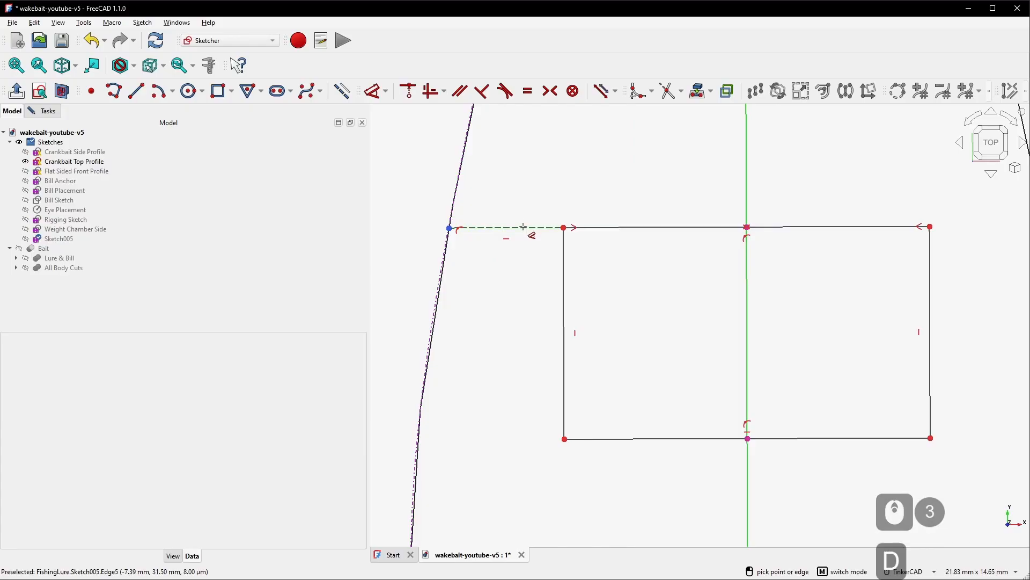
click(523, 227)
click(521, 183)
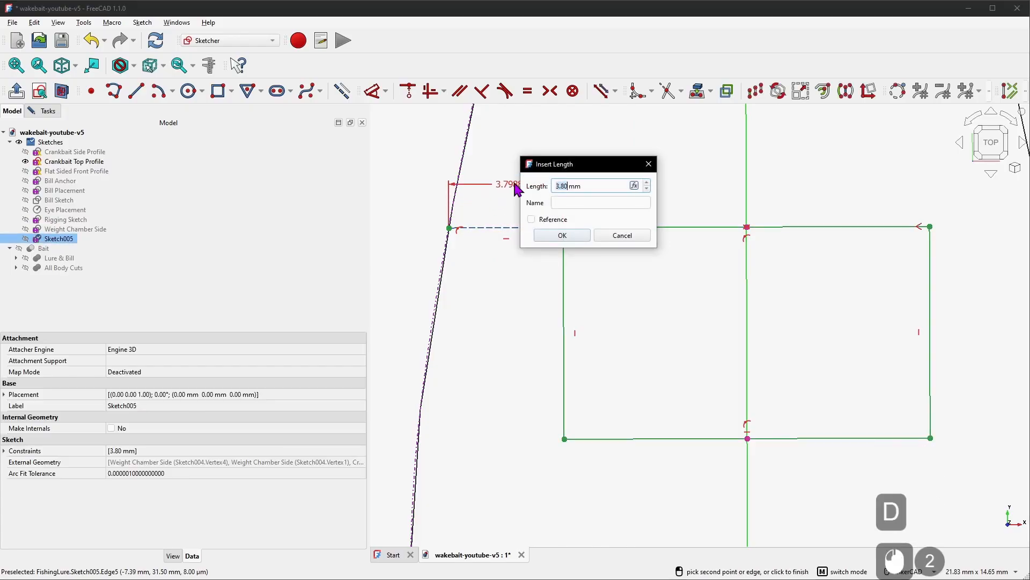
text(1.5)
key(KP_Enter)
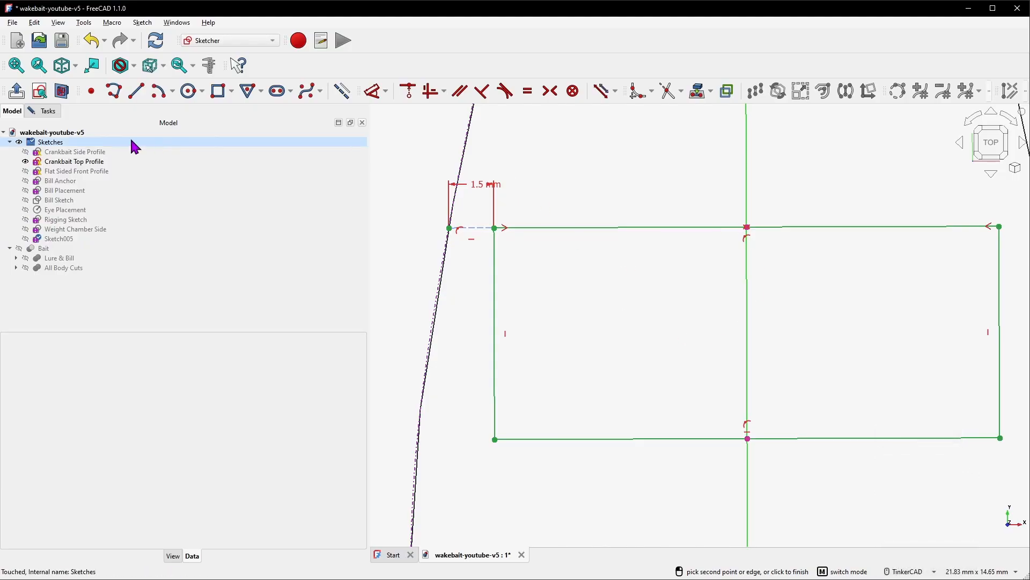
Close the sketch and rename it Weight Chamber Top
click(48, 110)
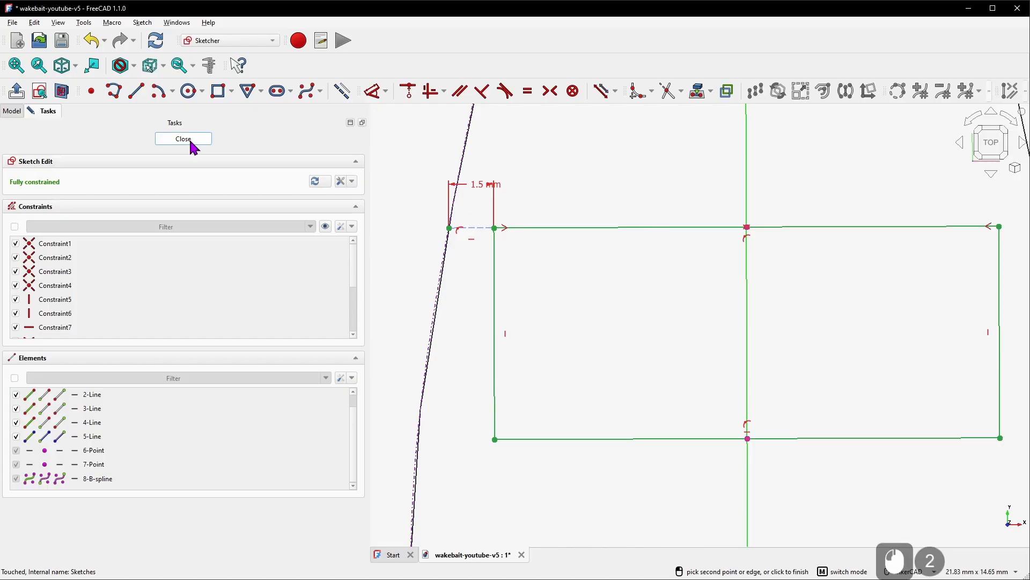
click(183, 138)
right_click(64, 239)
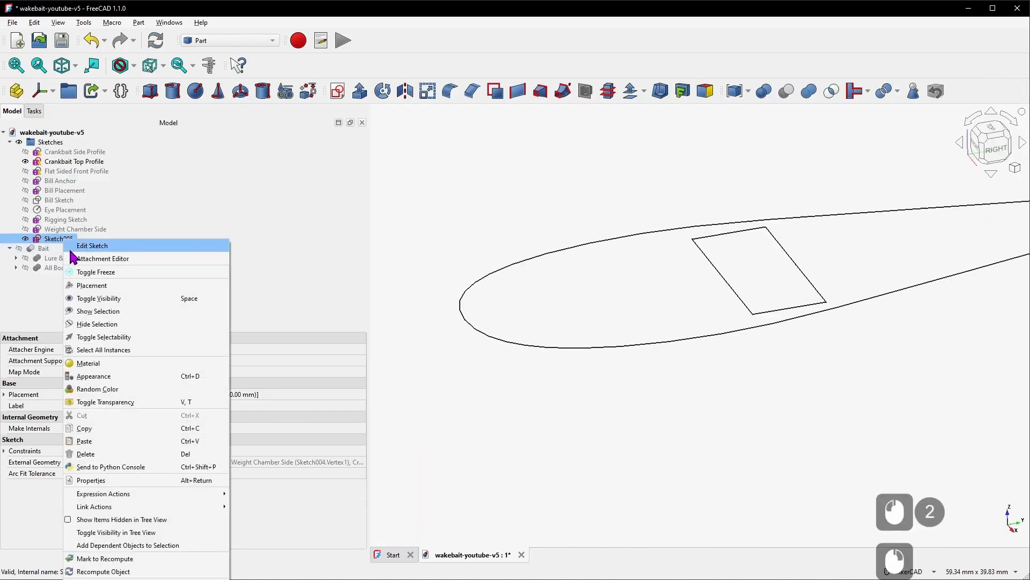
click(138, 563)
key(F2)
text(W)
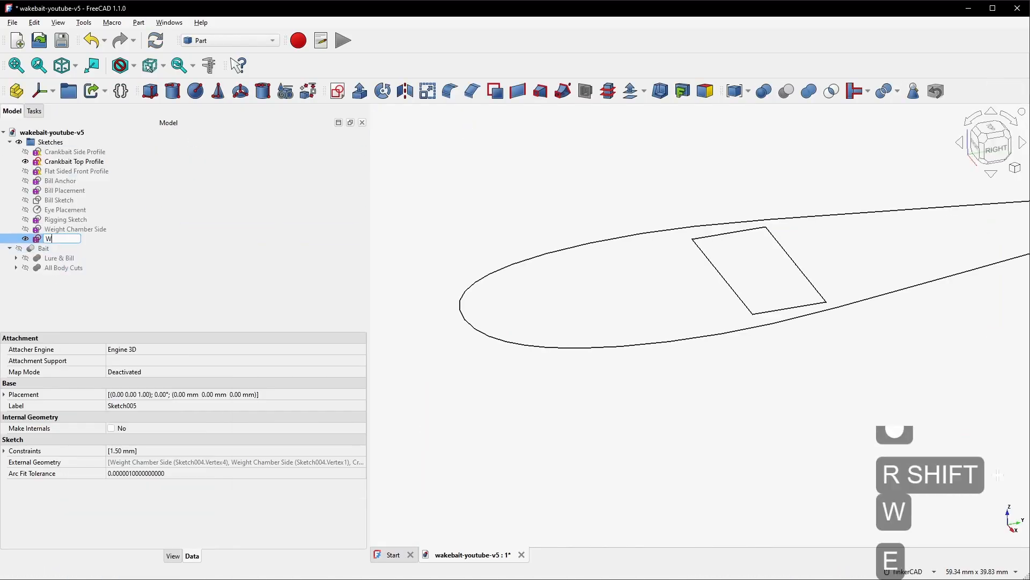
text(eight Chamber )
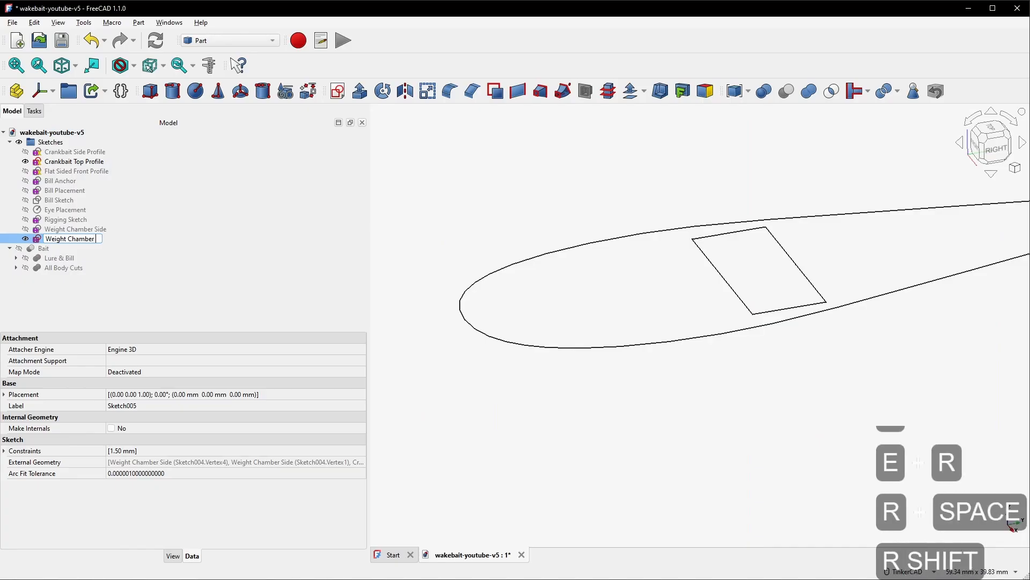
text(Top)
key(Return)
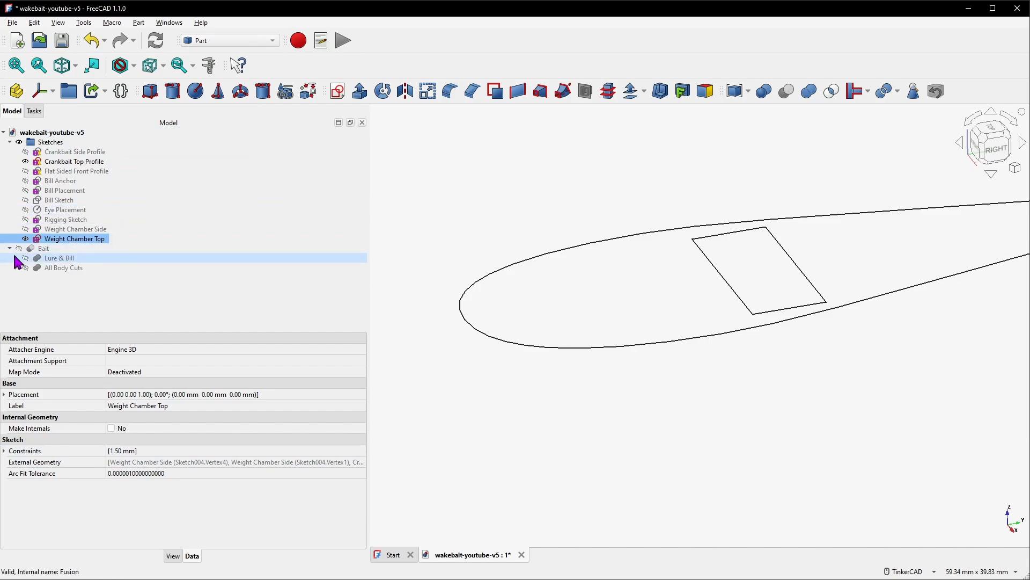
Copy the Crankbait CurvedArray without its three profile sketches and paste the copy into the document
click(10, 143)
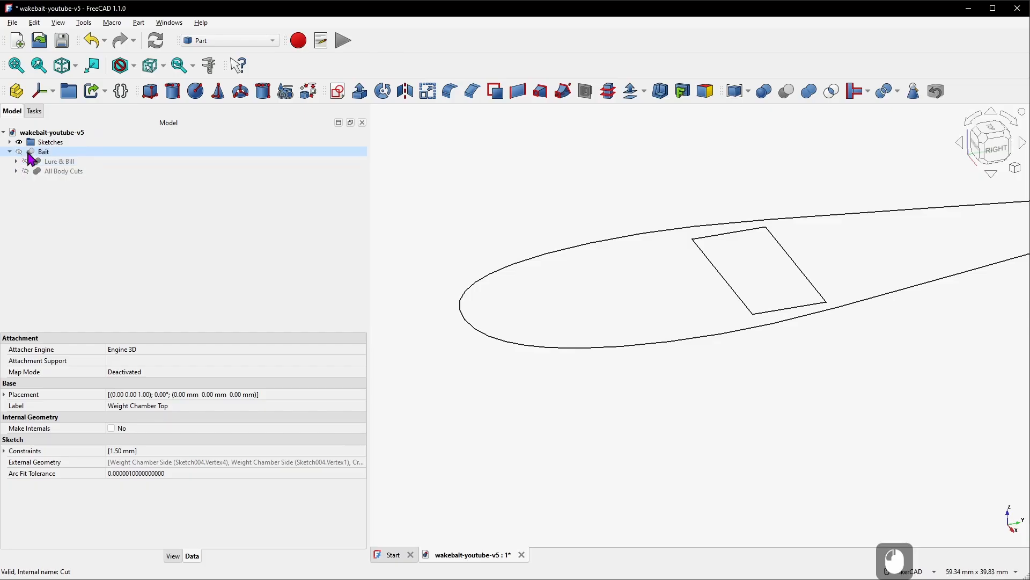
click(16, 162)
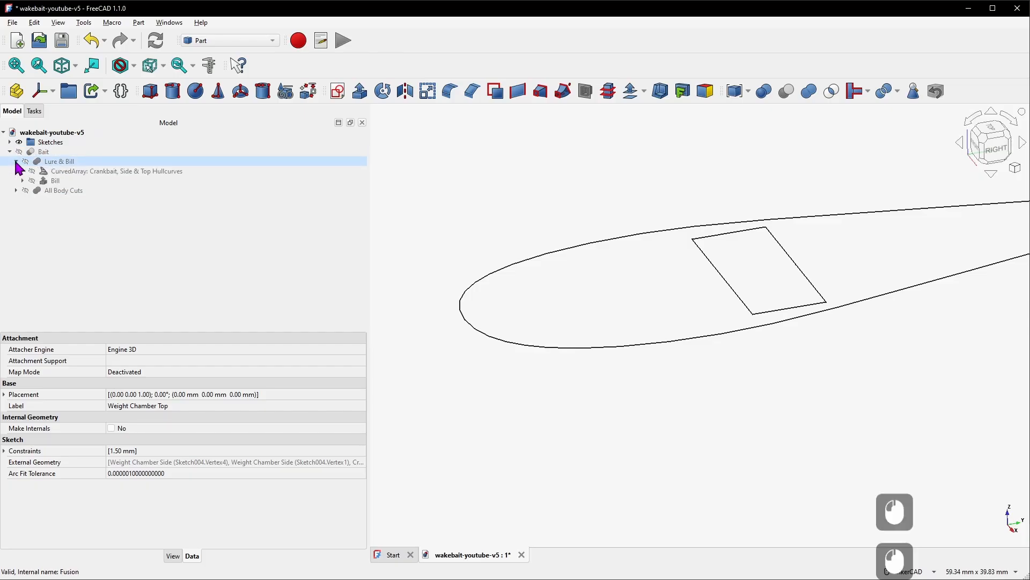
click(79, 171)
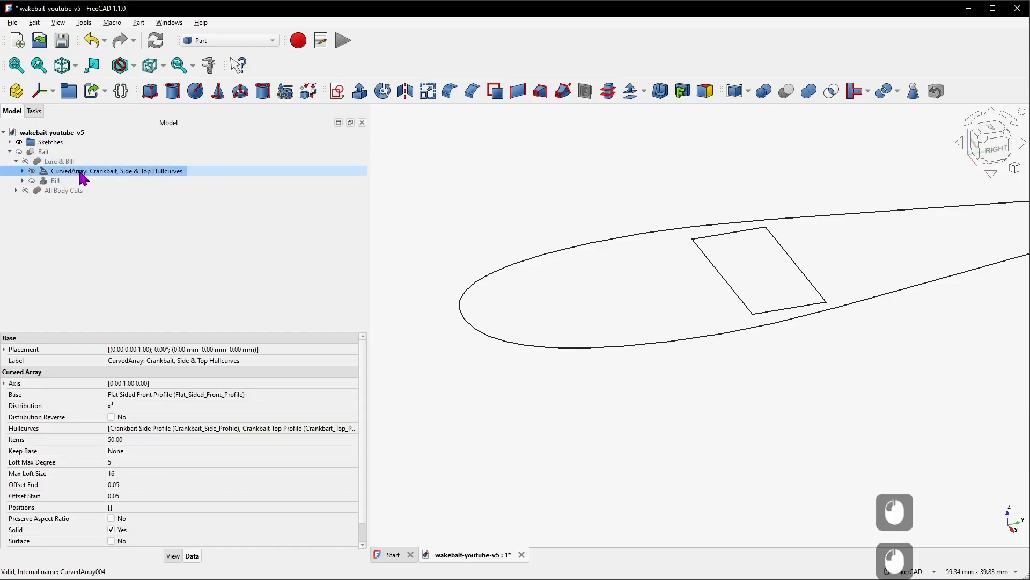
key(ctrl+c)
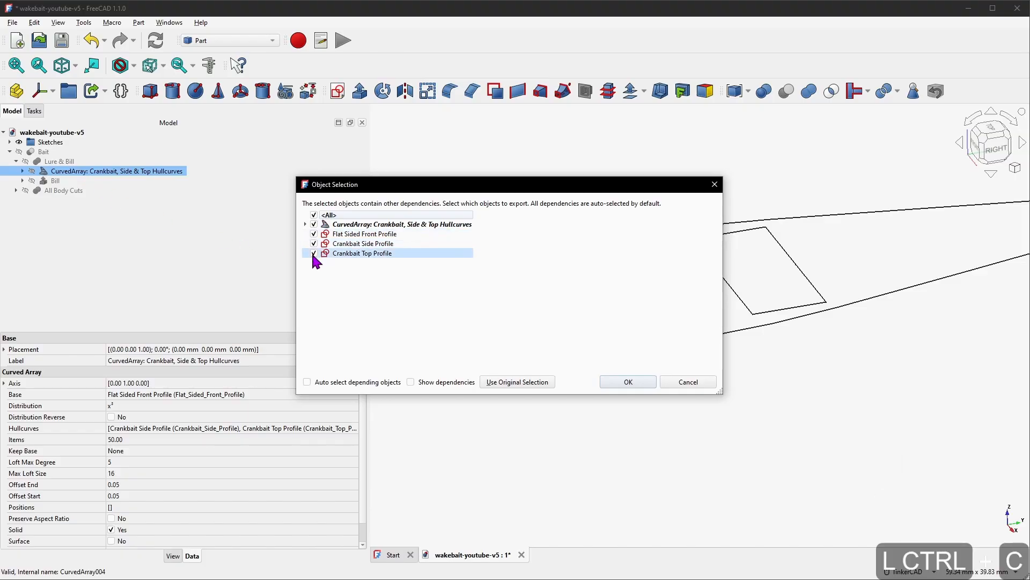
click(314, 234)
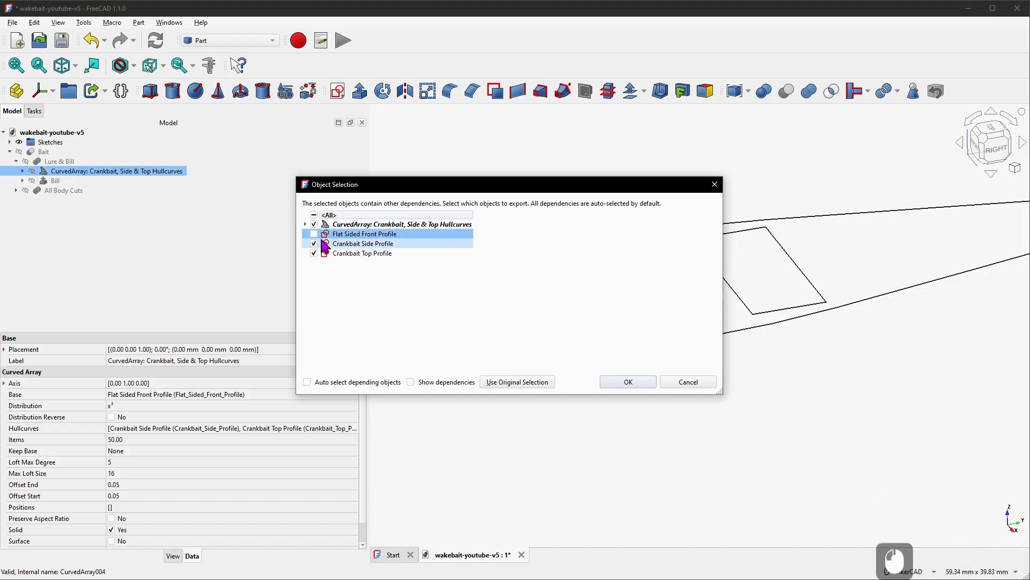
click(314, 244)
click(315, 254)
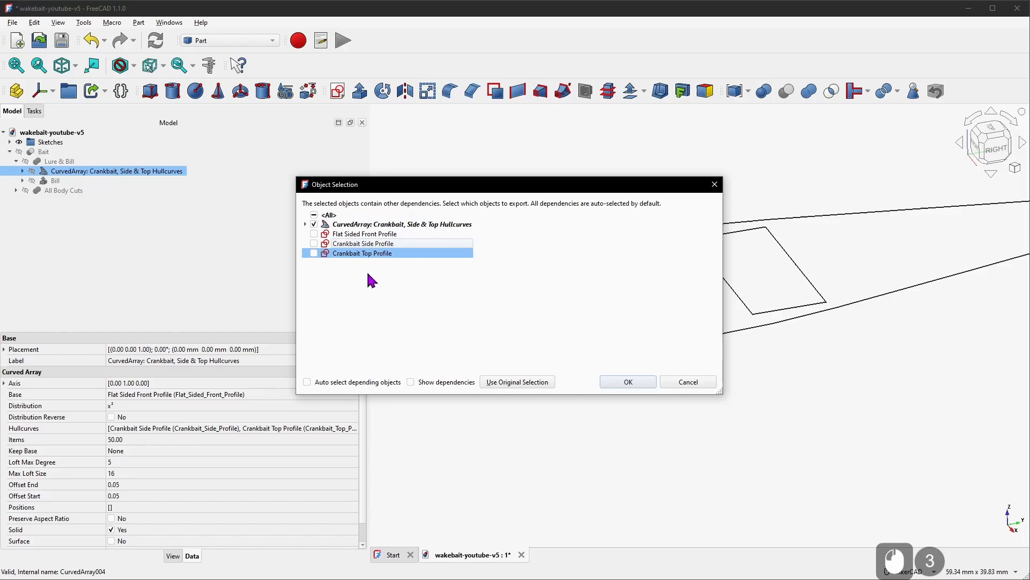
click(622, 381)
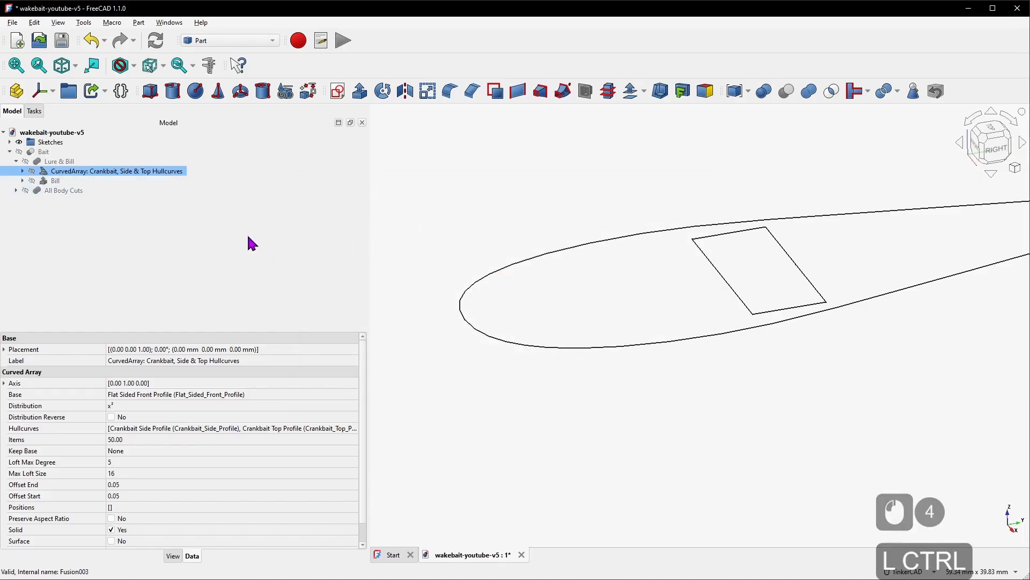
key(ctrl+v)
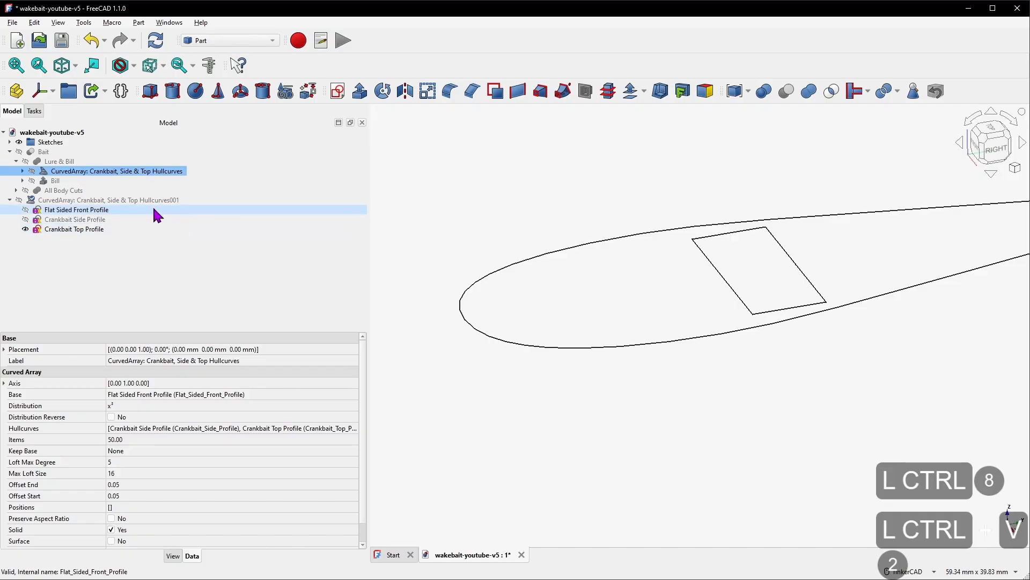
click(14, 151)
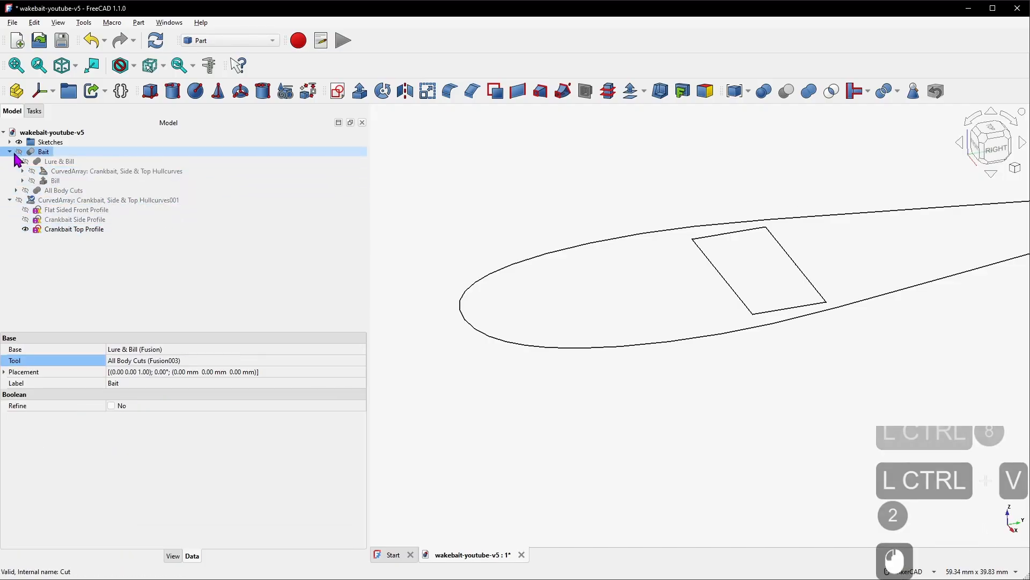
Rename the pasted curved array copy to Weight Chamber CurvedArray
click(10, 151)
click(86, 161)
right_click(132, 161)
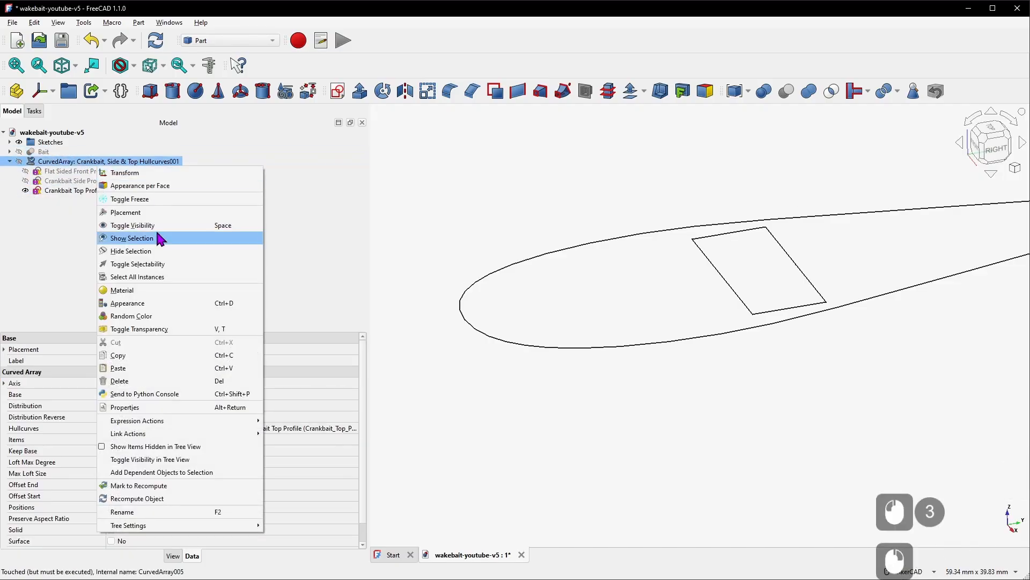
click(184, 510)
key(Home)
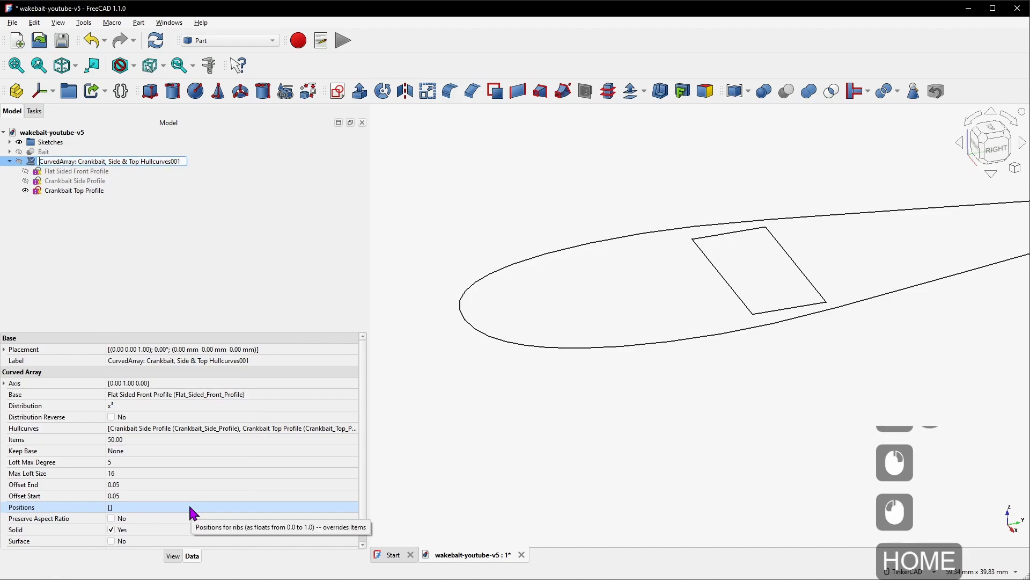
text(Weight Chamber)
key(ctrl+Right)
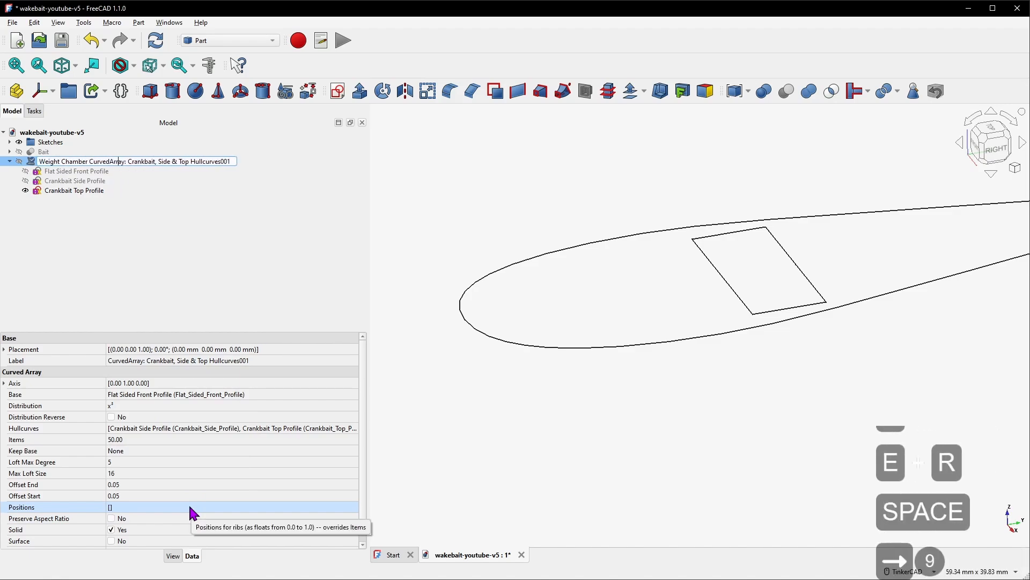
key(shift+End)
key(Delete)
key(Return)
Replace the copy's hull curves with the Weight Chamber Side and Weight Chamber Top sketches
key(space)
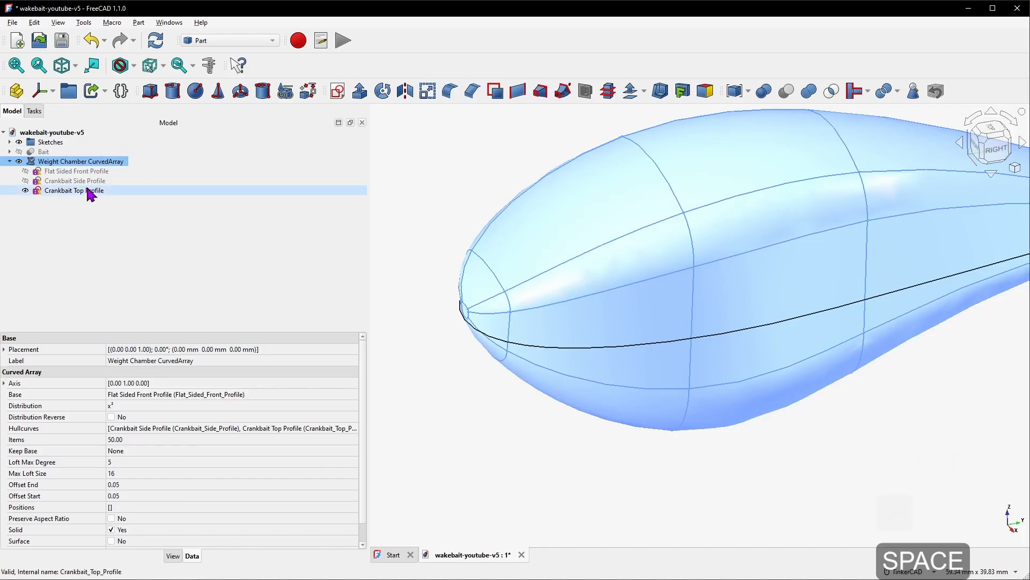
key(space)
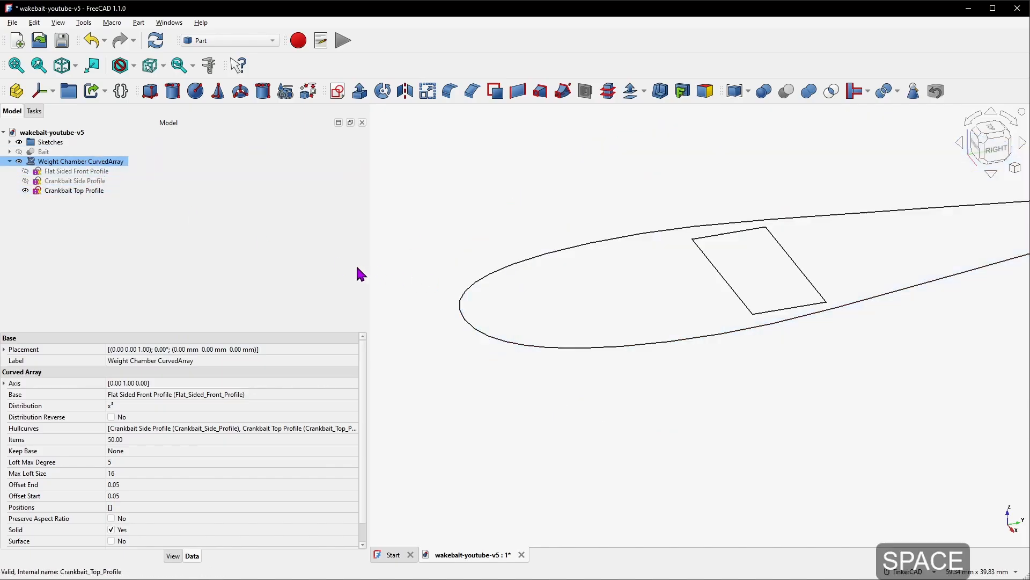
key(space)
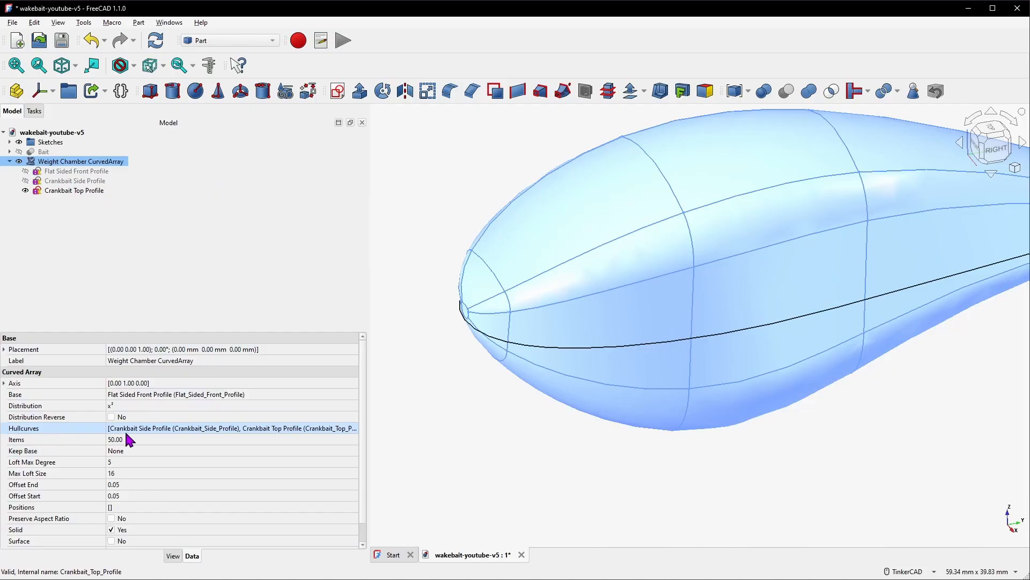
click(169, 429)
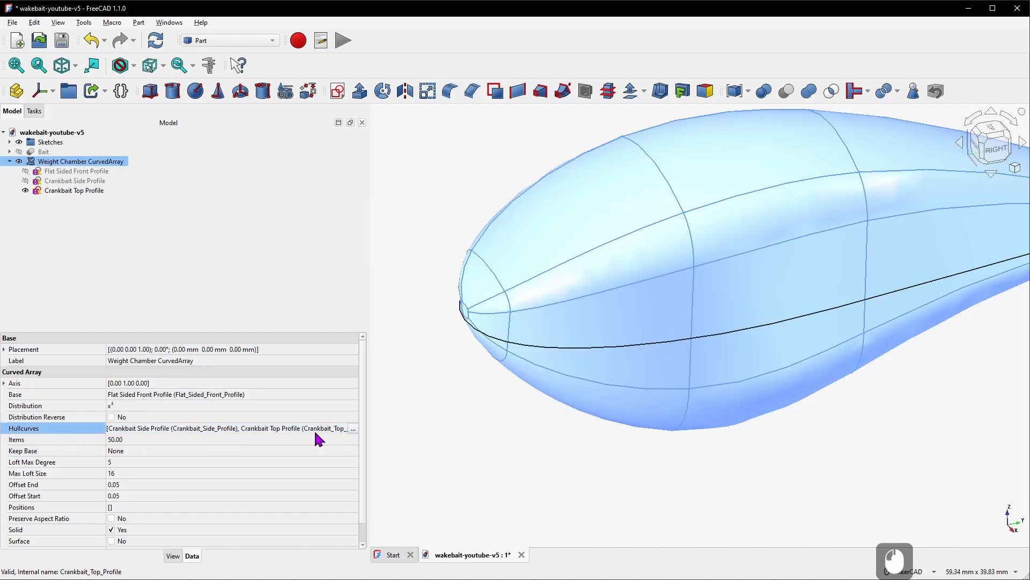
click(353, 428)
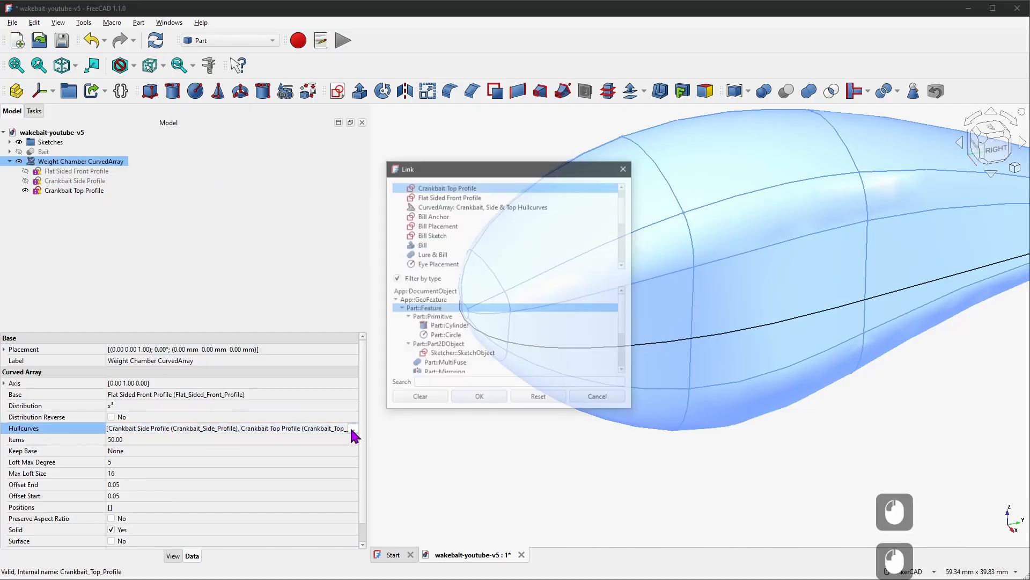
click(430, 405)
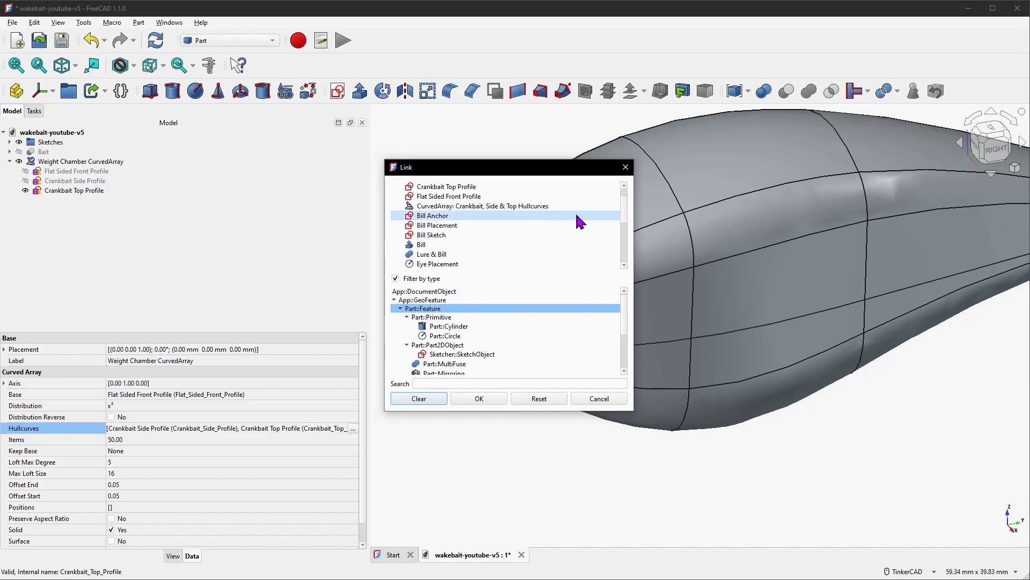
scroll(584, 220, up, 10)
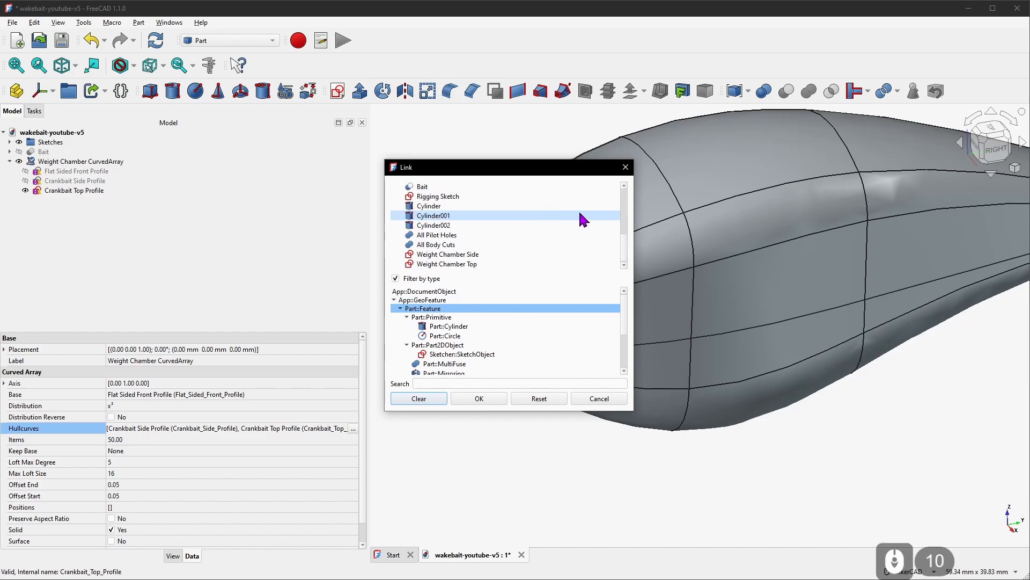
click(475, 256)
ctrl+click(465, 263)
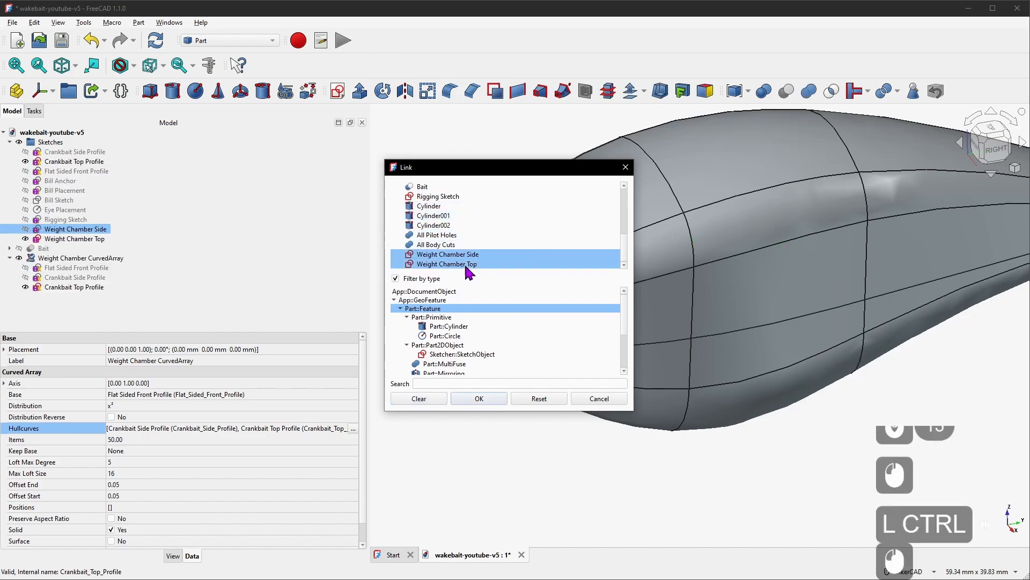
click(479, 398)
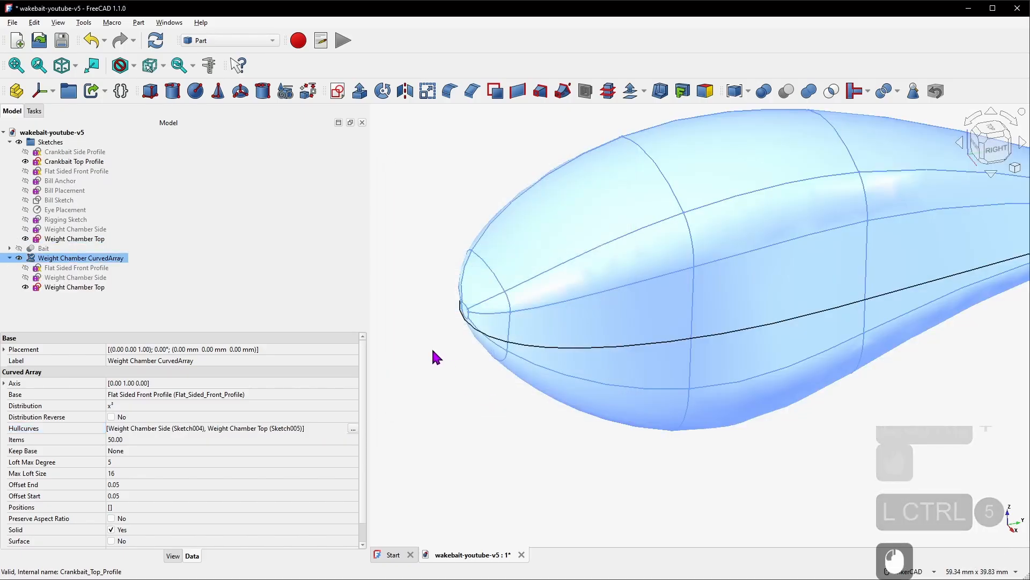
Mark the Weight Chamber CurvedArray for recompute so it rebuilds from the new sketches
scroll(433, 355, down, 4)
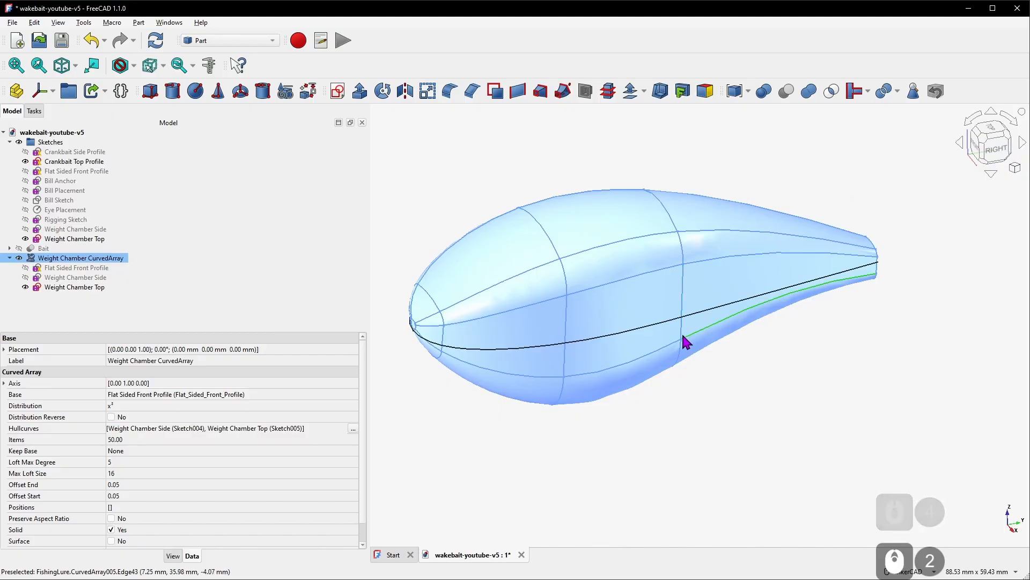
click(99, 261)
right_click(100, 267)
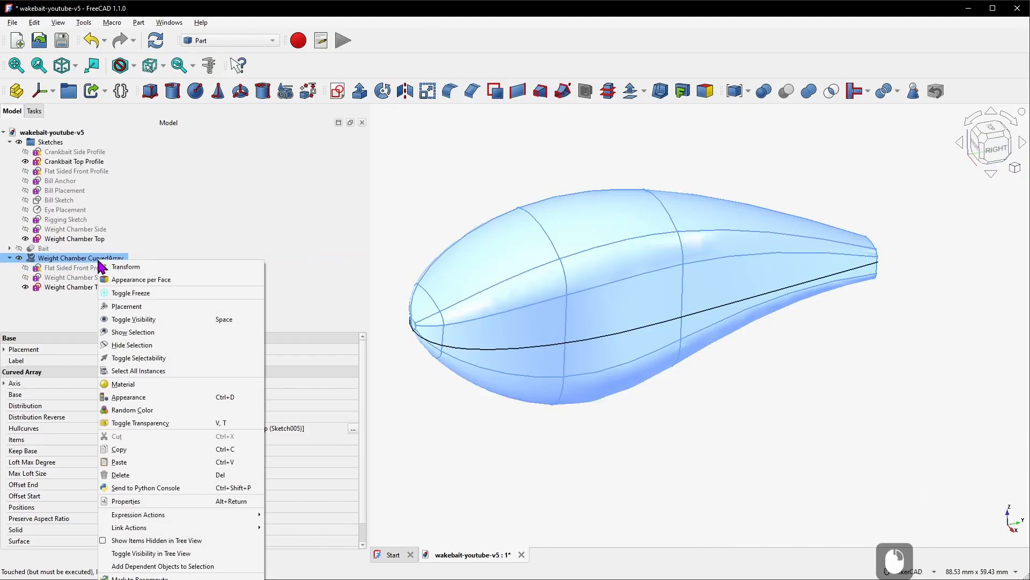
click(140, 576)
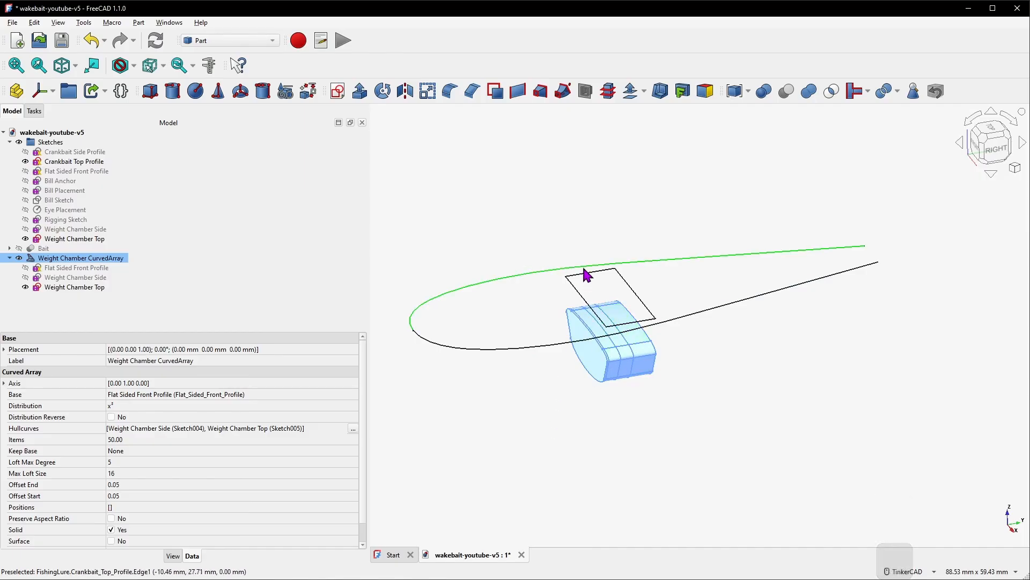
Hide the Crankbait Top Profile and Weight Chamber Top sketches and show the Bait body
click(712, 308)
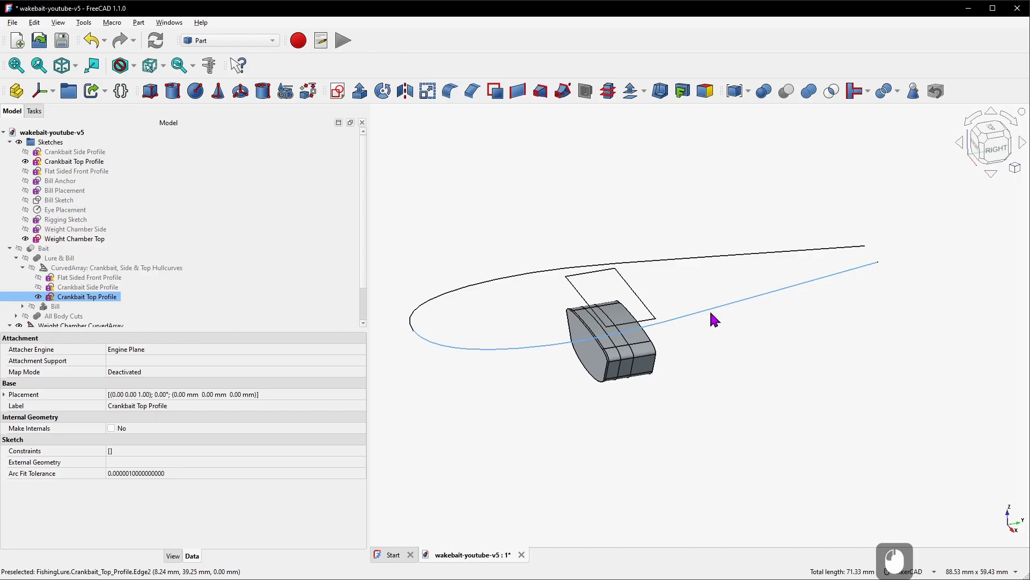
key(space)
click(647, 306)
key(space)
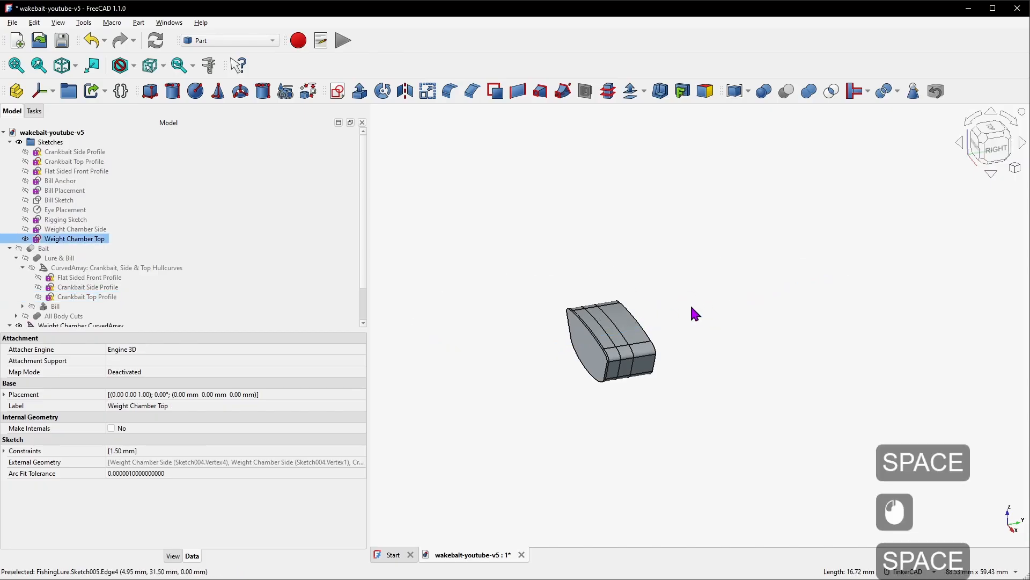
click(10, 142)
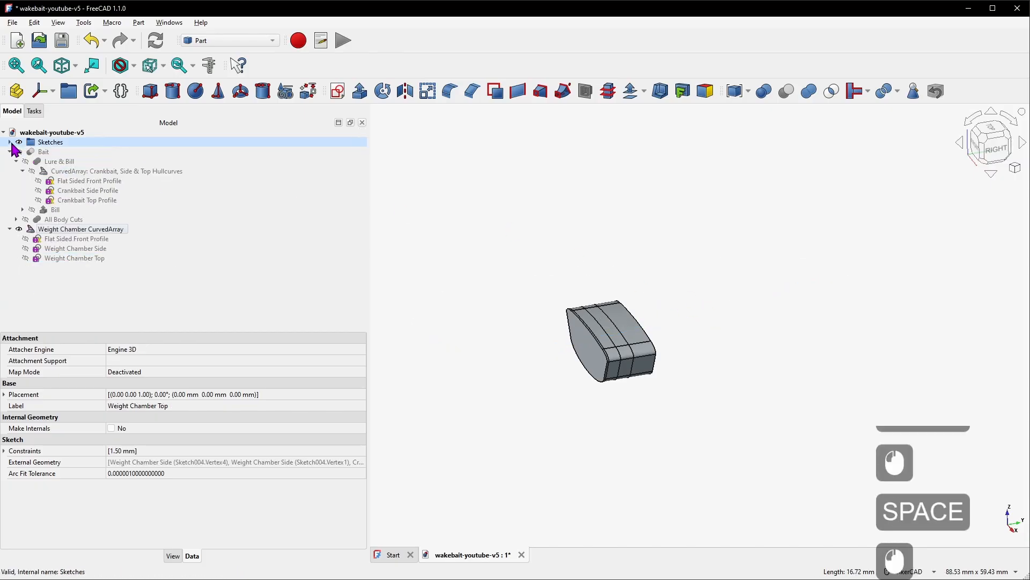
click(43, 151)
key(space)
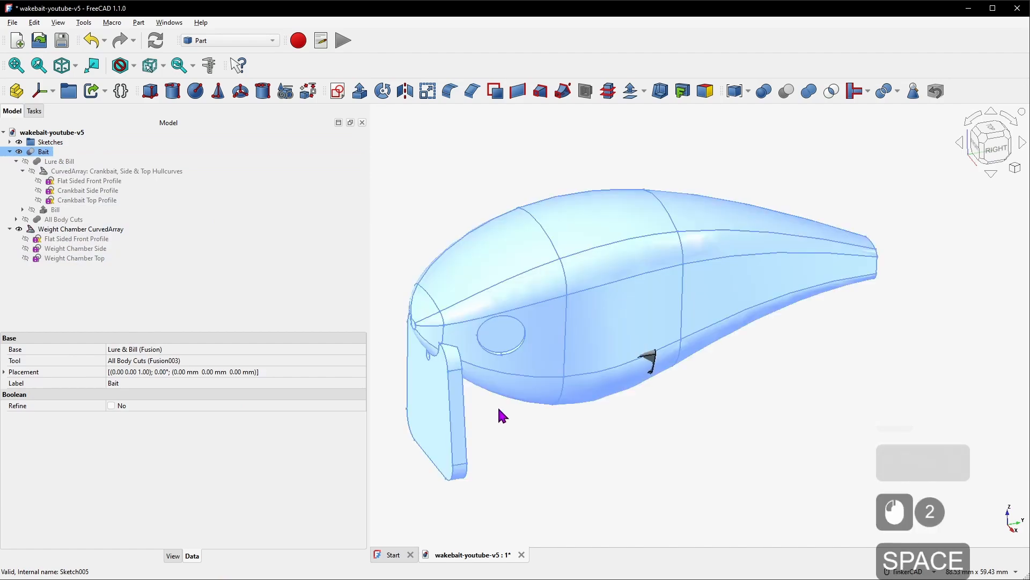
Orbit and zoom around the bait body to inspect where the weight chamber sits inside it
right_drag(640, 404, 430, 338)
right_drag(663, 355, 855, 341)
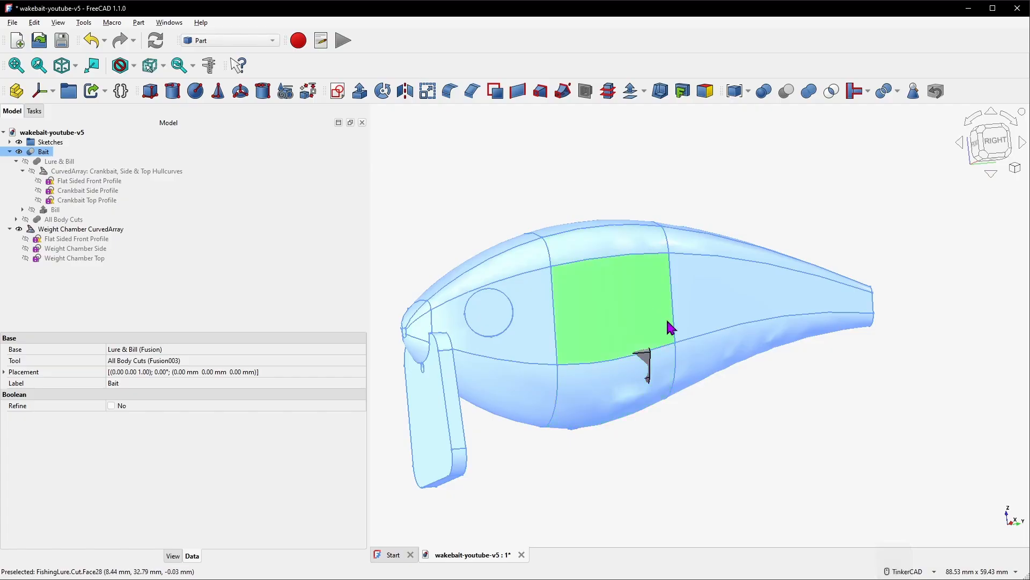
right_drag(669, 327, 642, 324)
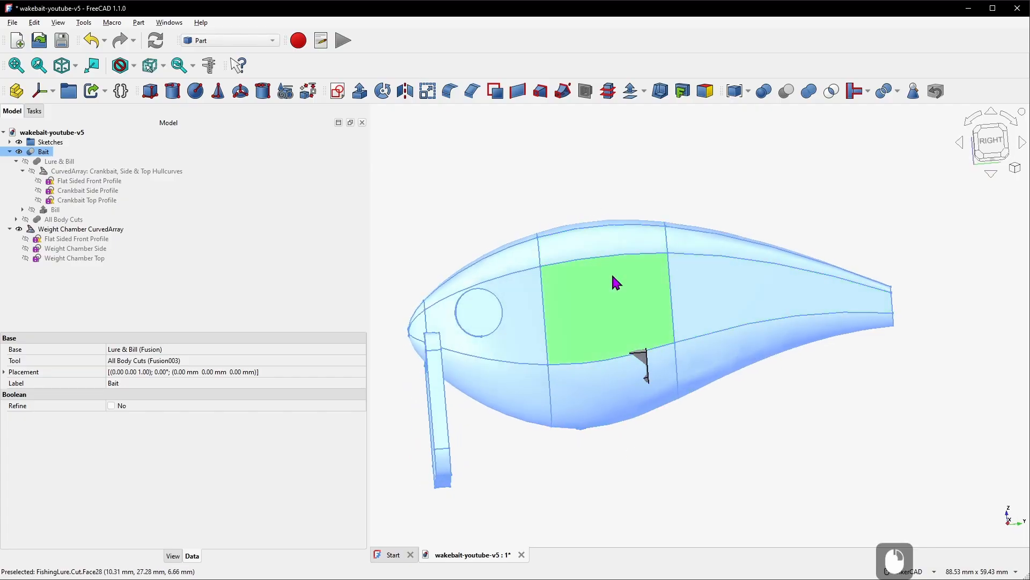
right_drag(642, 315, 612, 378)
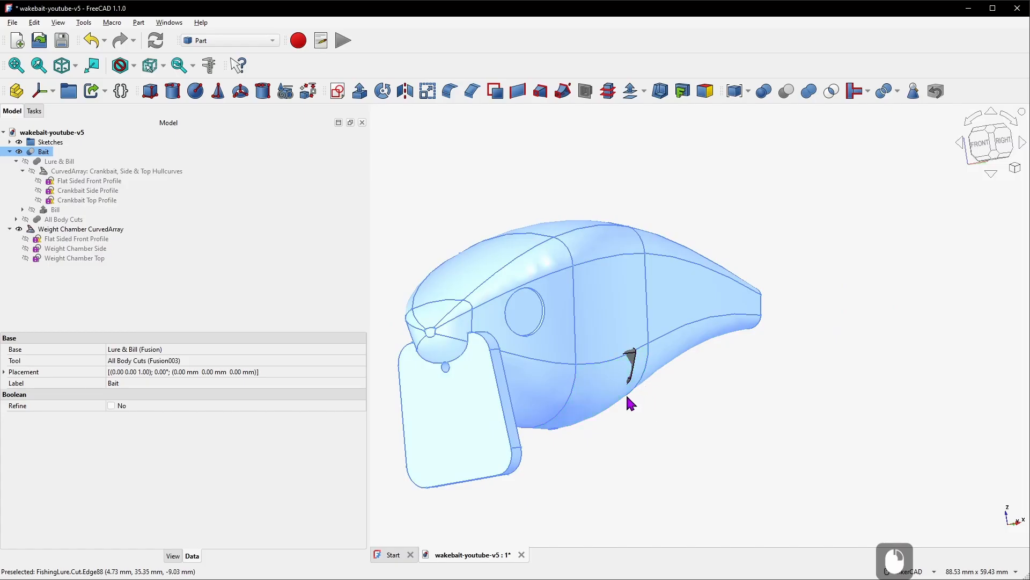
scroll(608, 391, up, 3)
right_drag(666, 349, 618, 356)
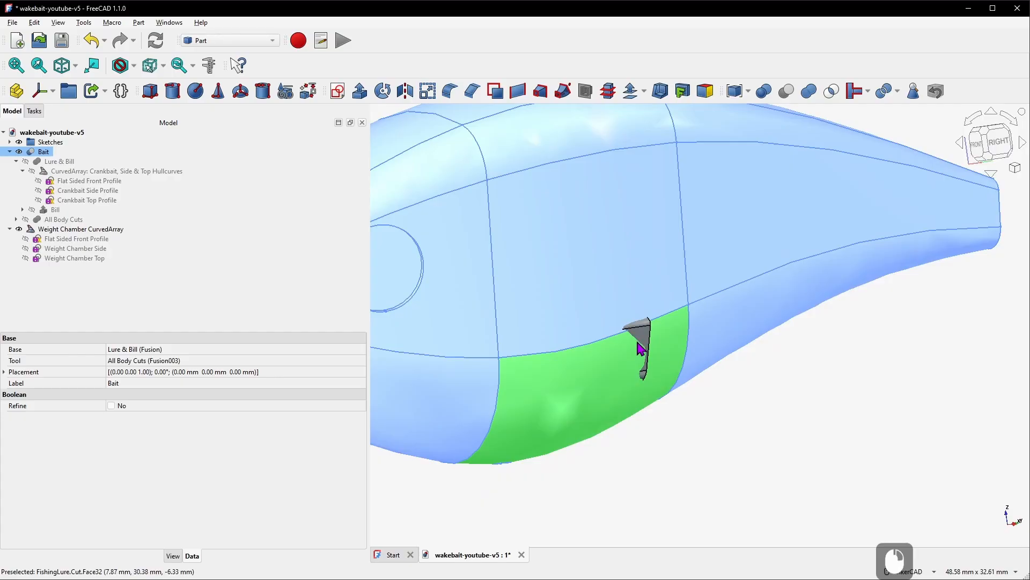
Edit the Weight Chamber Top sketch, set the rectangle's gap to the body outline to 3 mm, and close it
click(10, 142)
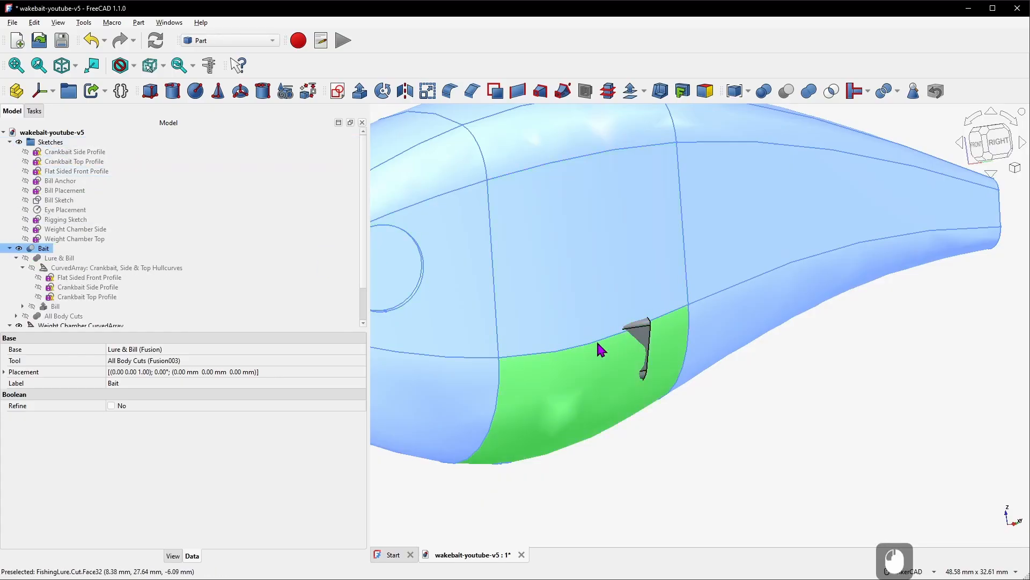
double_click(95, 239)
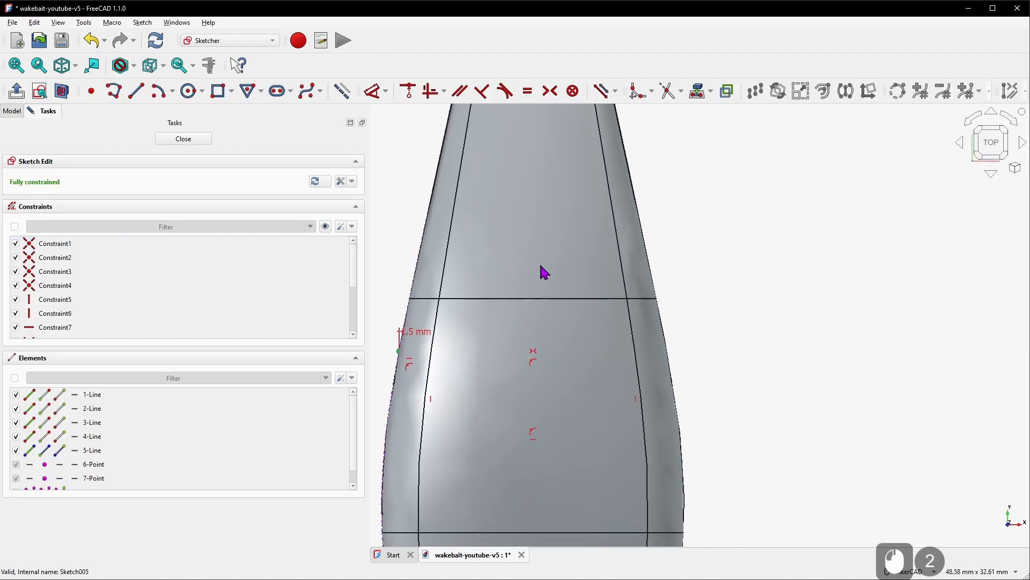
click(15, 115)
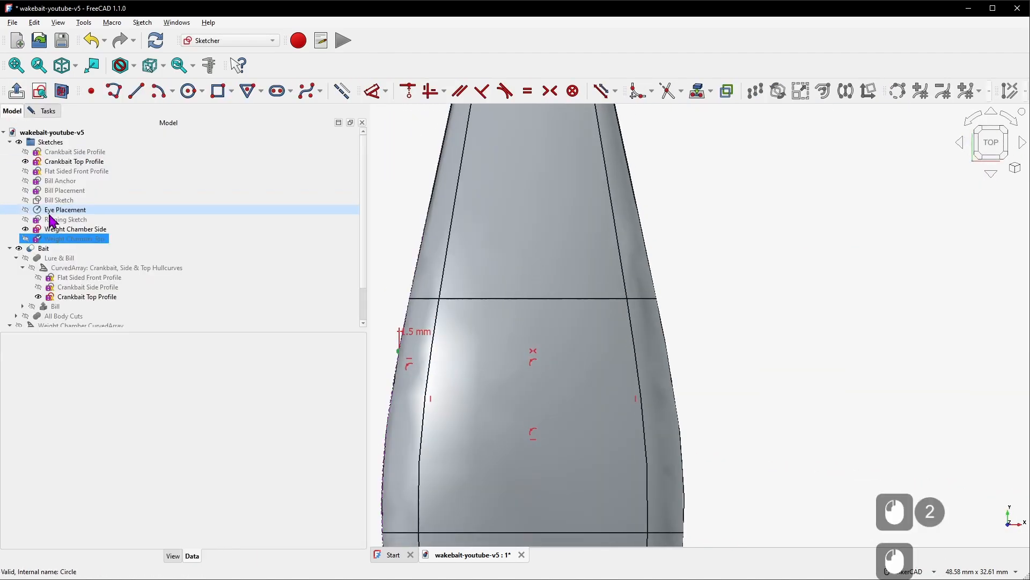
click(33, 248)
key(space)
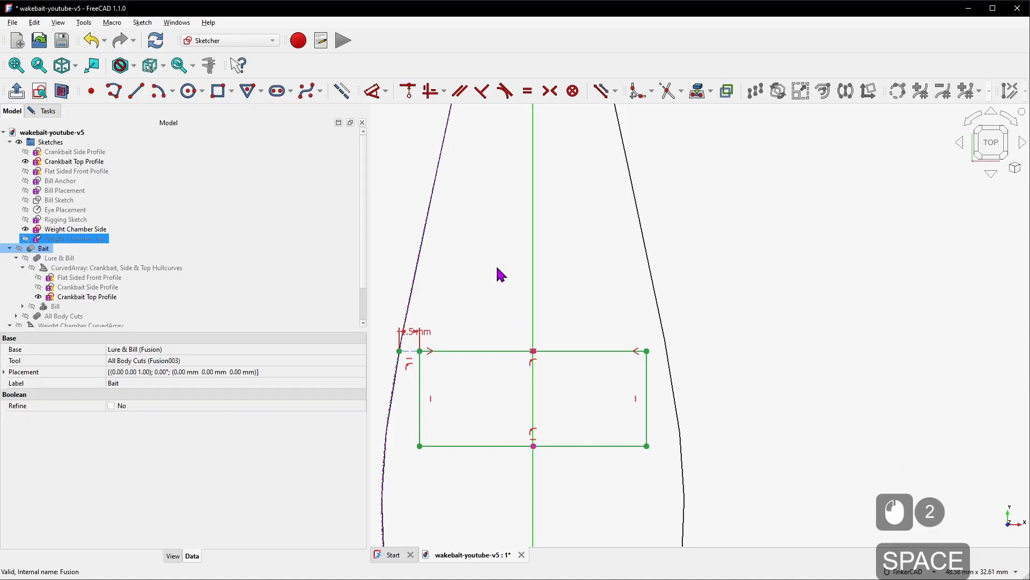
scroll(483, 314, down, 6)
scroll(484, 260, up, 8)
drag(494, 239, 534, 239)
double_click(528, 240)
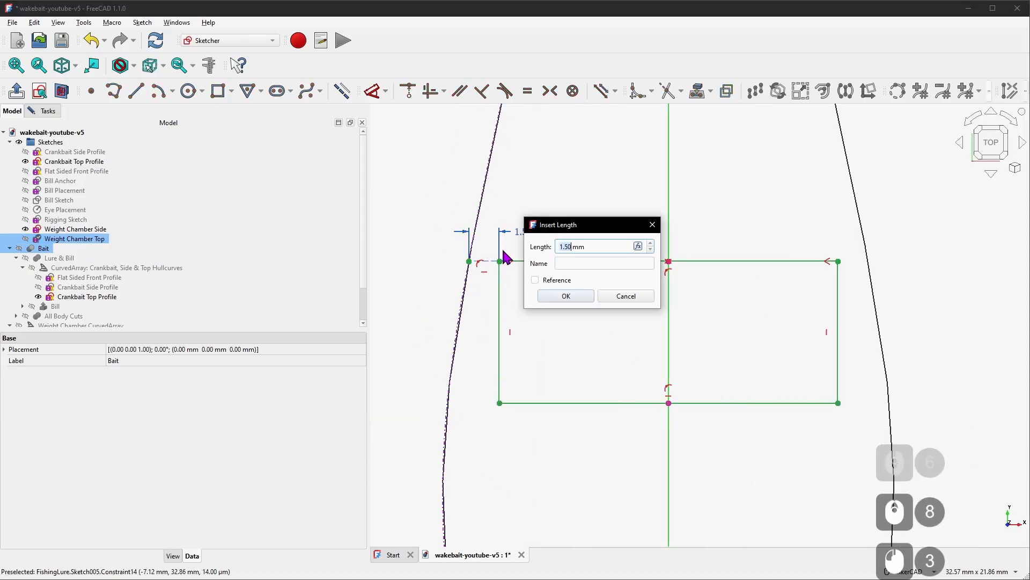
text(3)
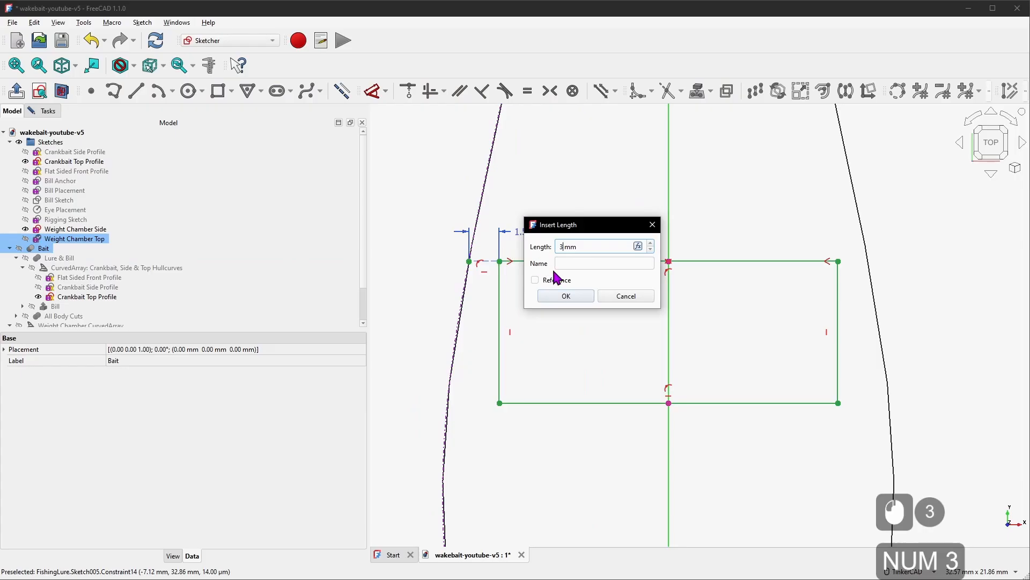
click(566, 296)
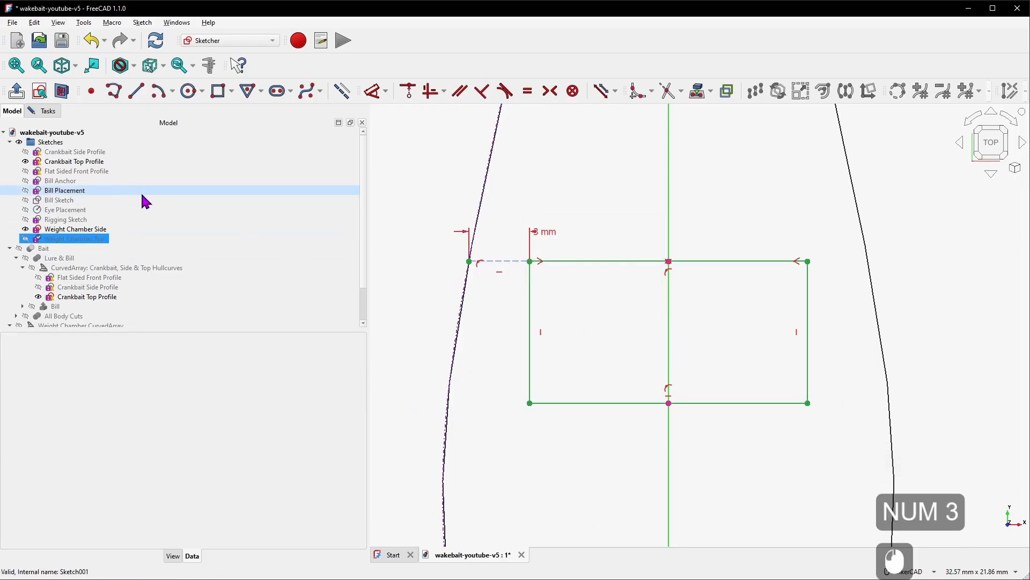
click(54, 117)
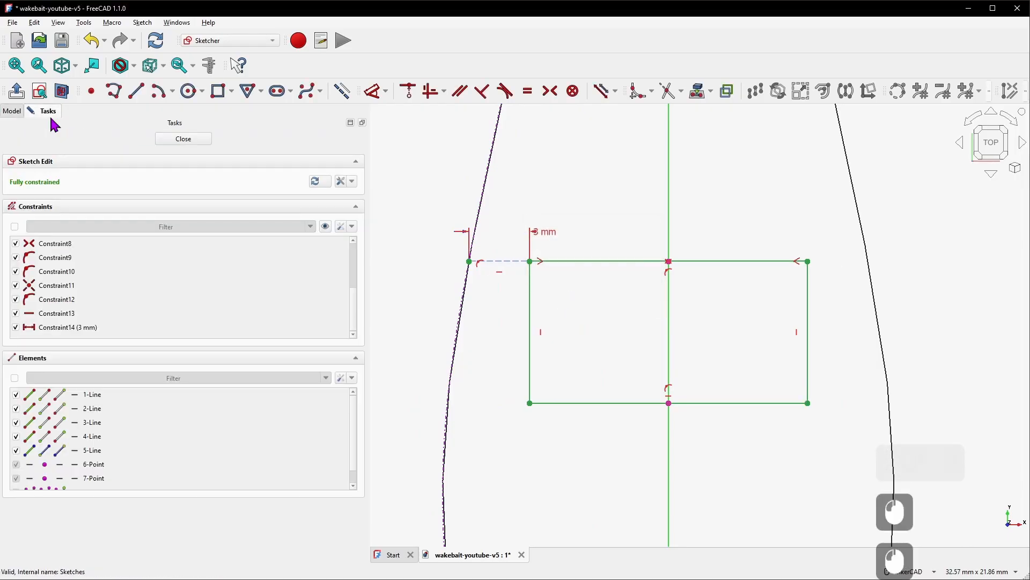
click(183, 139)
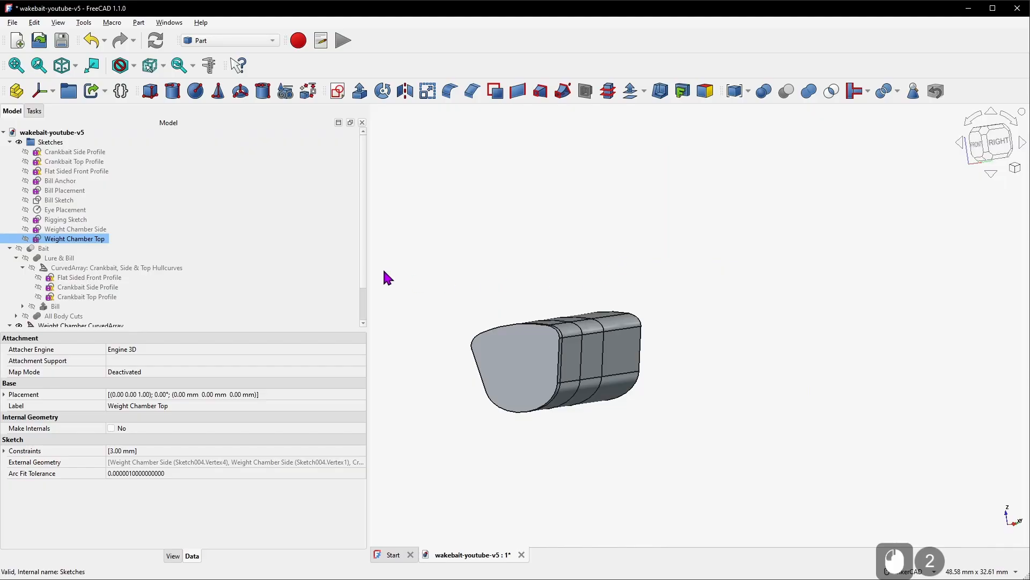
Show the Bait body again and examine the model tree around the weight chamber array
click(92, 248)
key(space)
drag(462, 267, 780, 310)
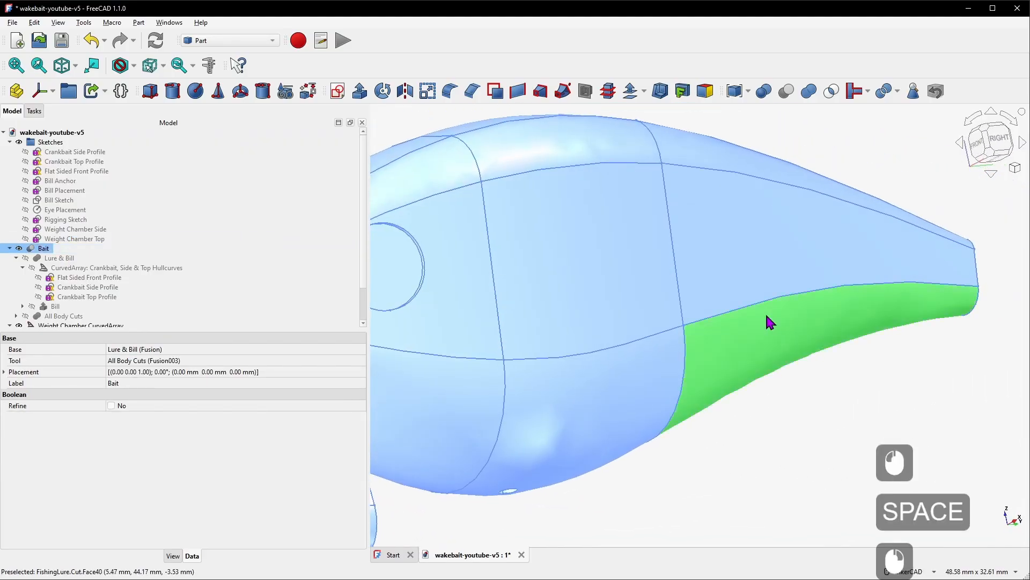
scroll(148, 231, down, 1)
scroll(144, 220, down, 1)
click(86, 288)
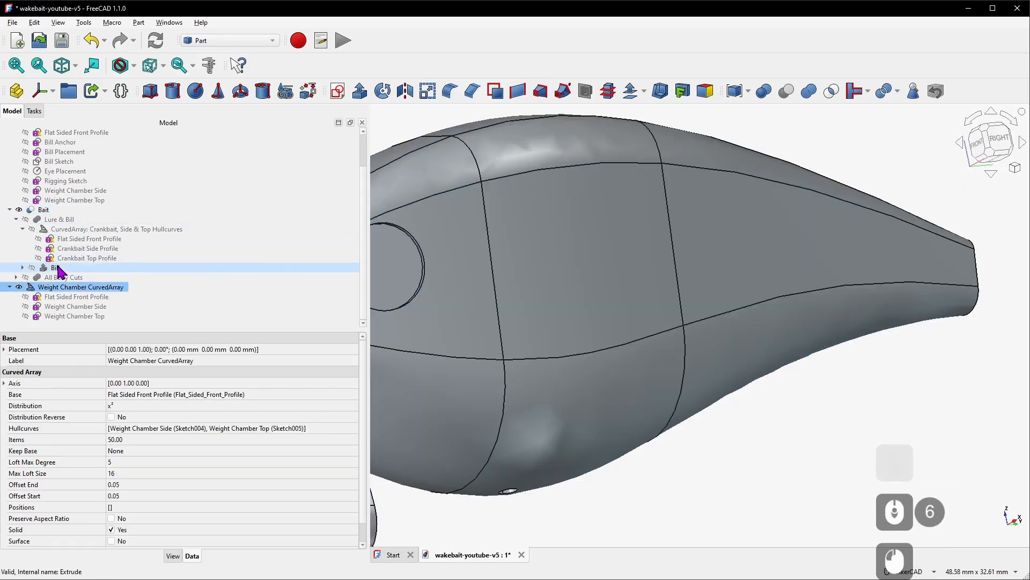
click(16, 220)
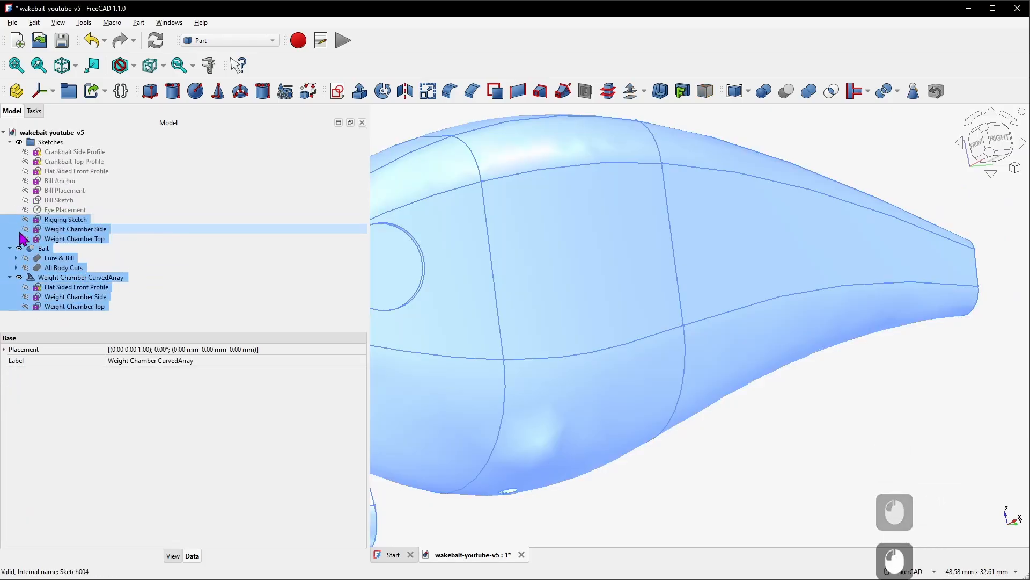
Add the Weight Chamber CurvedArray to the shapes of the All Body Cuts fusion so it is cut from the bait
click(40, 250)
click(42, 249)
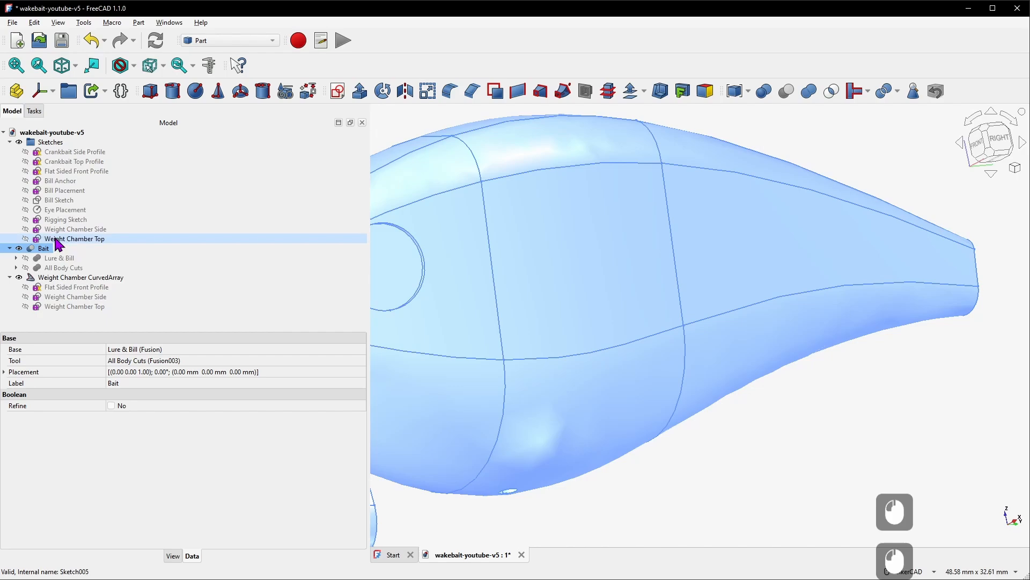
click(10, 142)
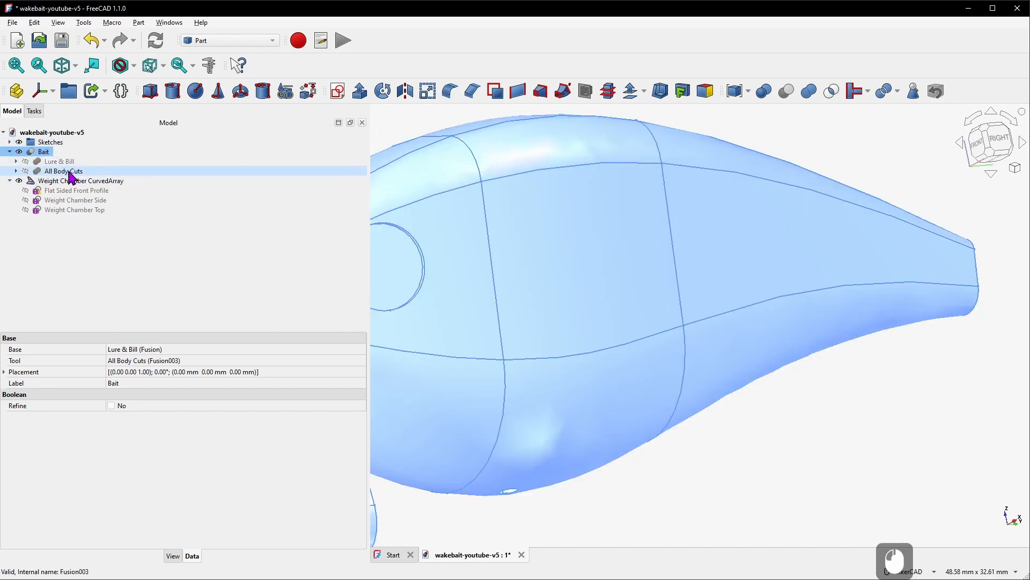
click(69, 175)
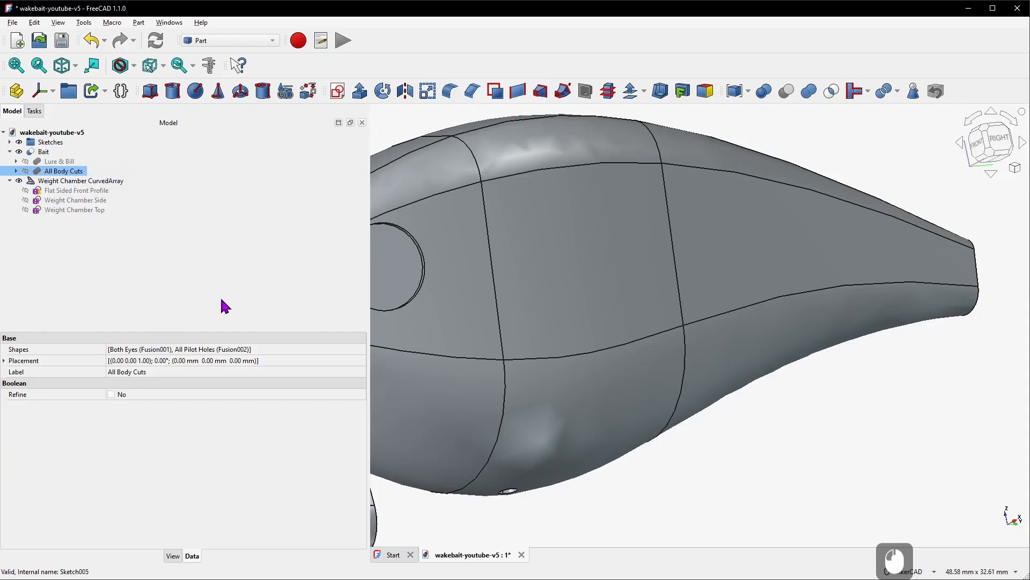
click(147, 353)
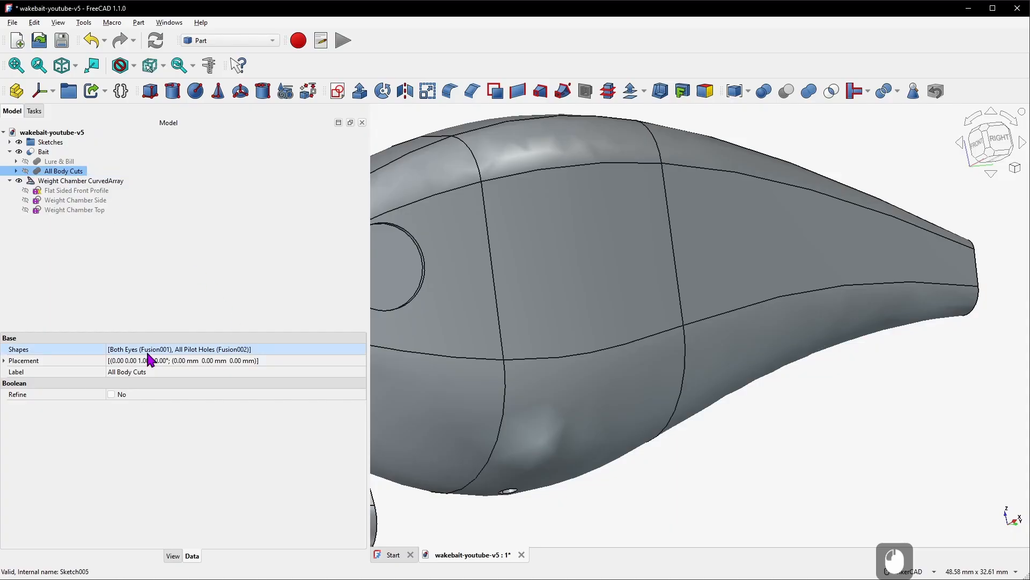
click(279, 349)
click(360, 349)
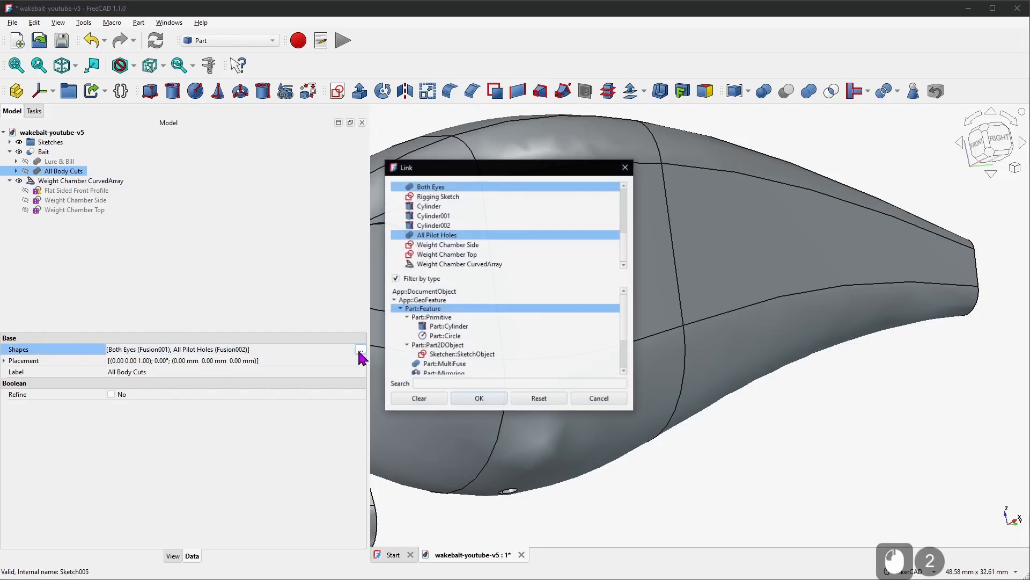
click(497, 264)
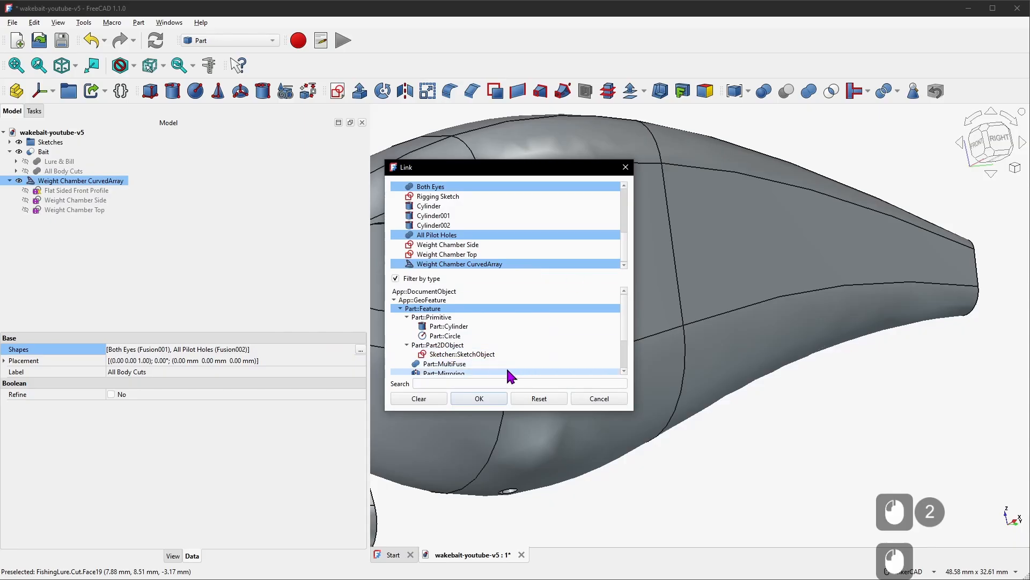
click(491, 401)
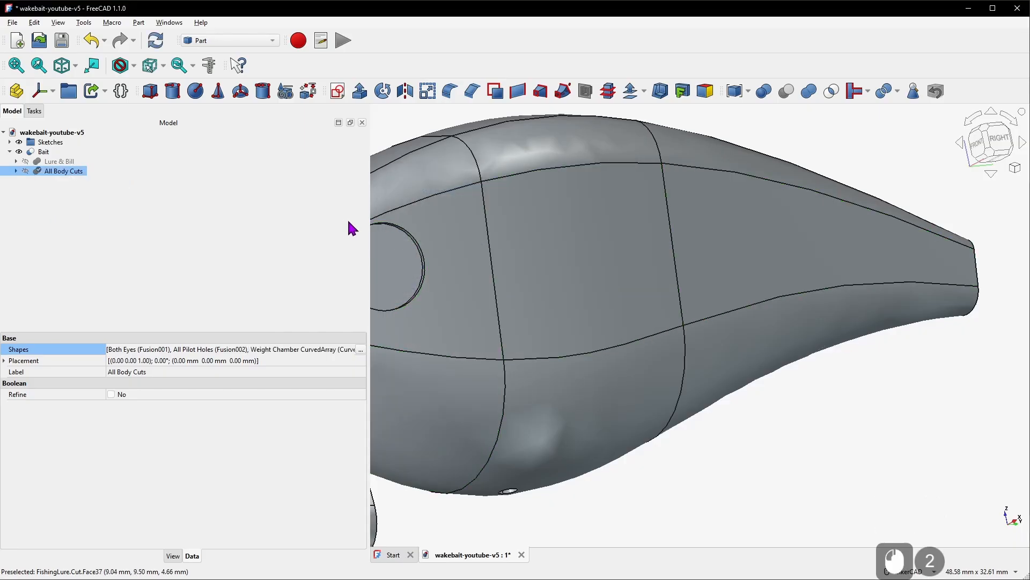
Set the Bait body's transparency to 50
click(45, 153)
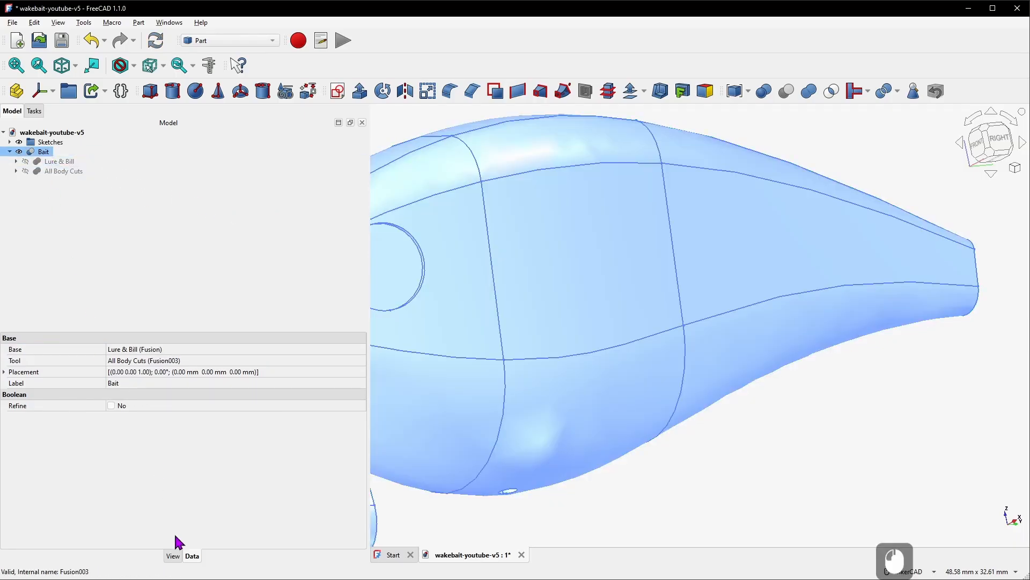
click(174, 556)
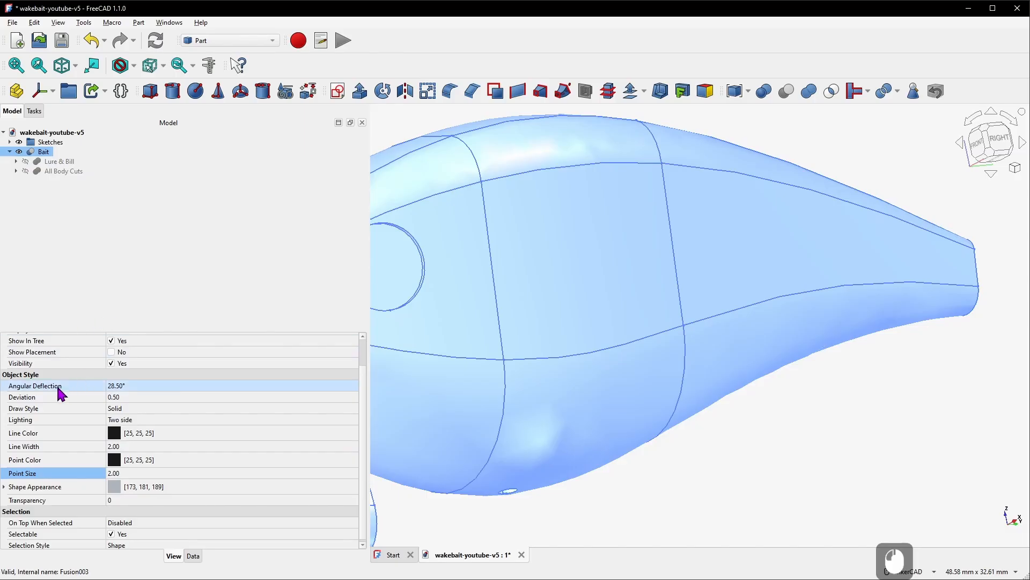
click(124, 497)
text(50)
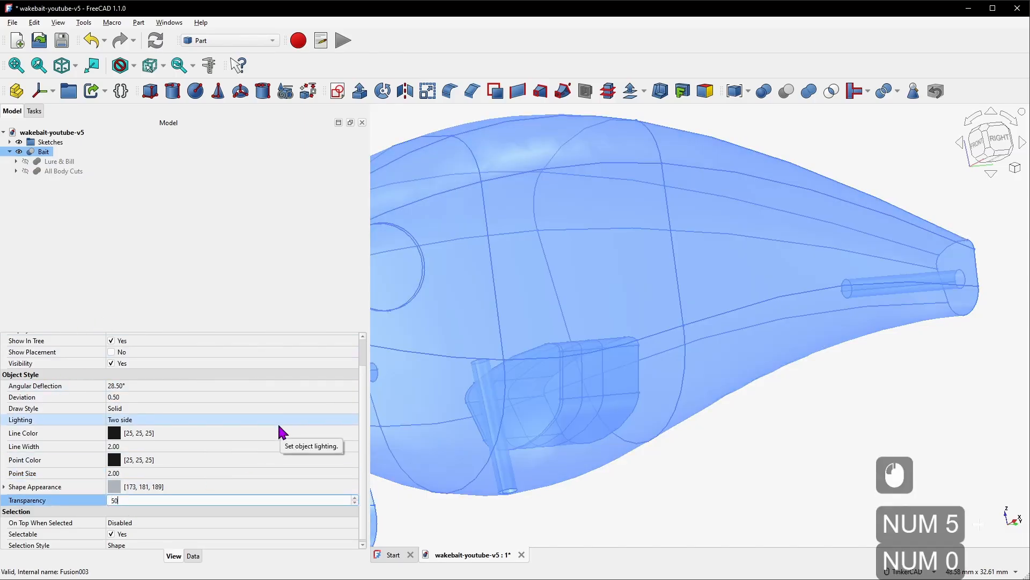
key(Return)
Orbit and zoom around the semi-transparent bait to inspect the weight chamber cavity inside it
scroll(529, 336, down, 5)
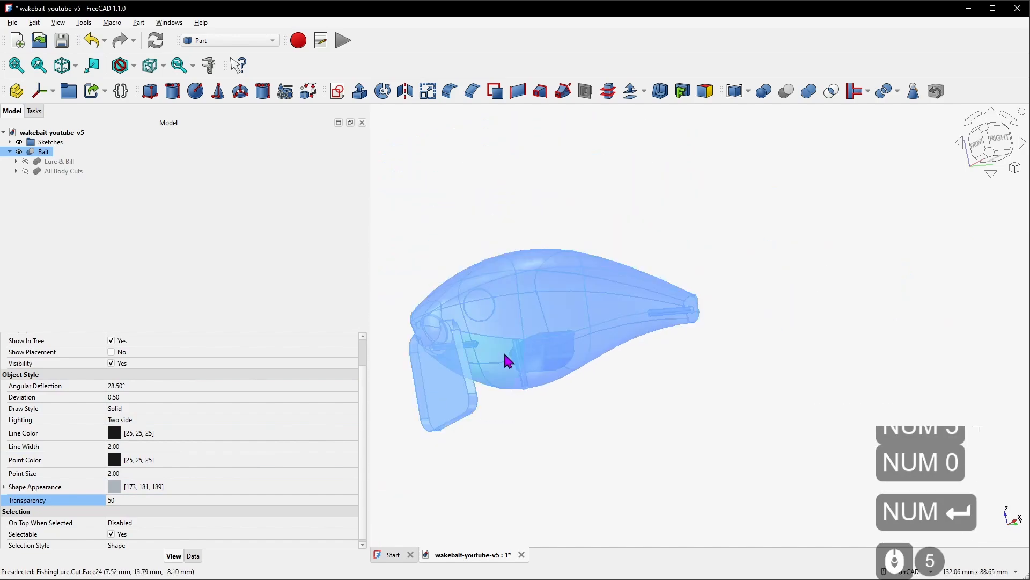
scroll(506, 362, up, 4)
right_drag(605, 379, 715, 469)
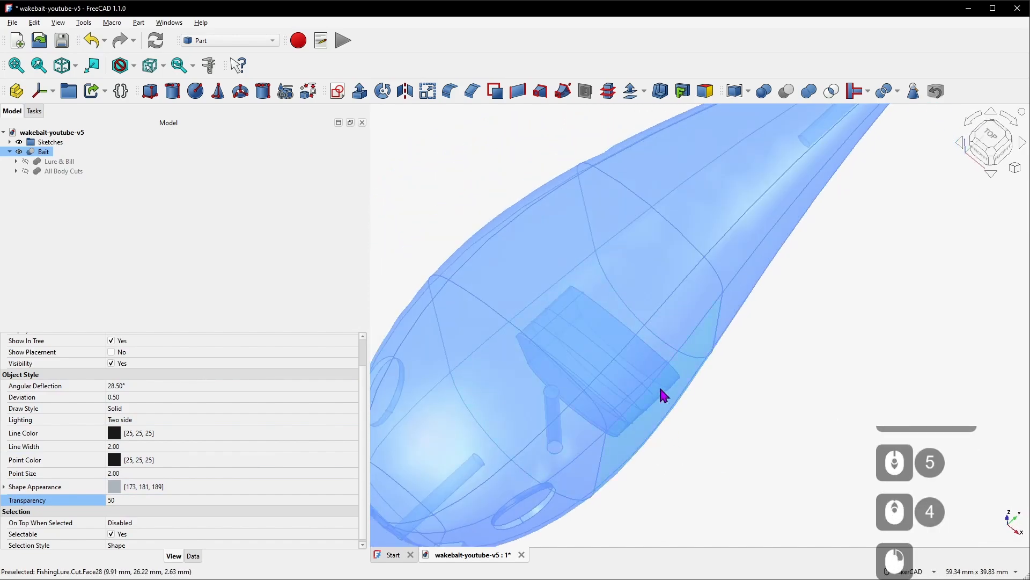
right_drag(660, 387, 610, 280)
scroll(615, 418, down, 6)
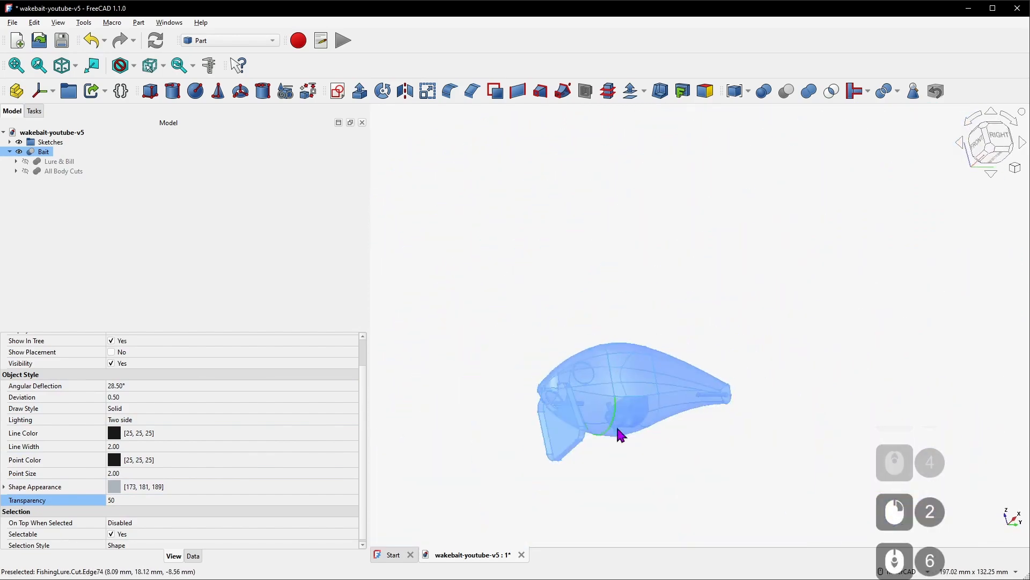
scroll(606, 437, up, 6)
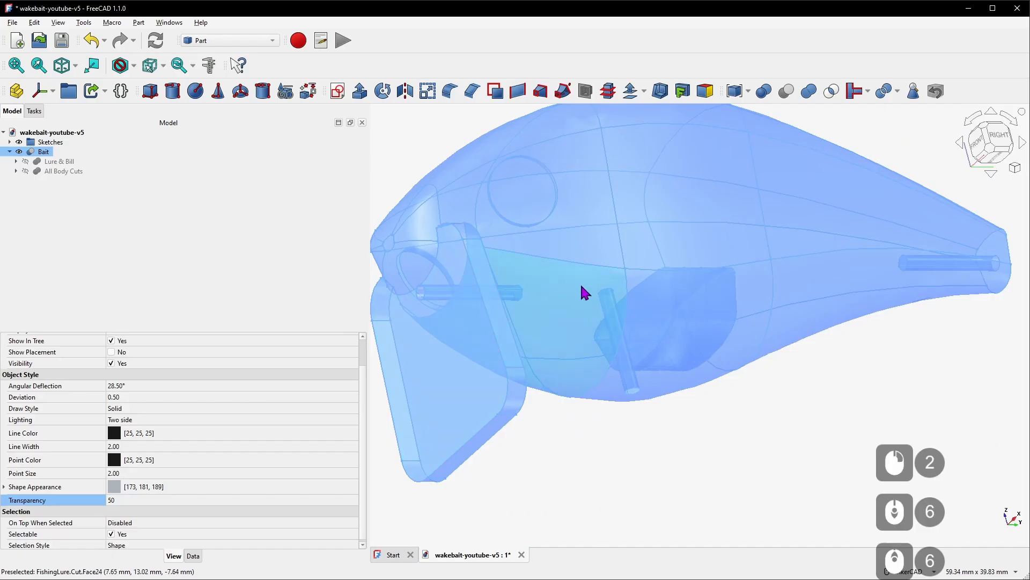